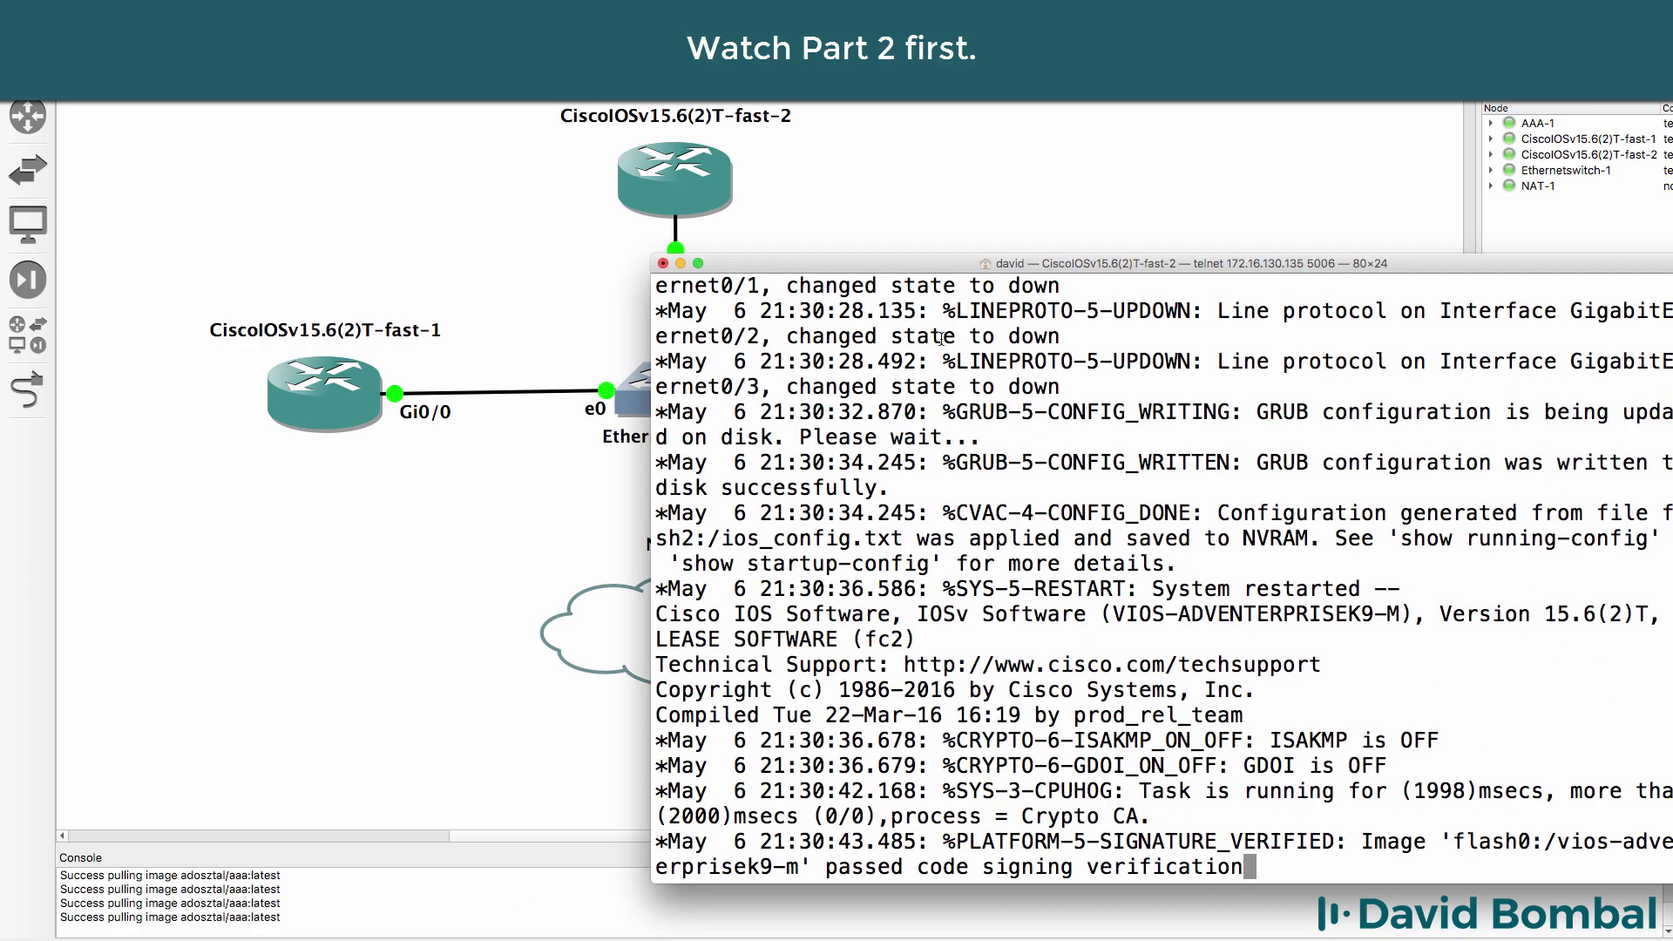
- Move the booted CiscoIOSv15.6(2)T-fast-2 console window aside for a clearer view
left_click_drag(830, 273, 789, 260)
- Name the router R2 and bring up G0/0 with a DHCP-assigned address
key("Return")
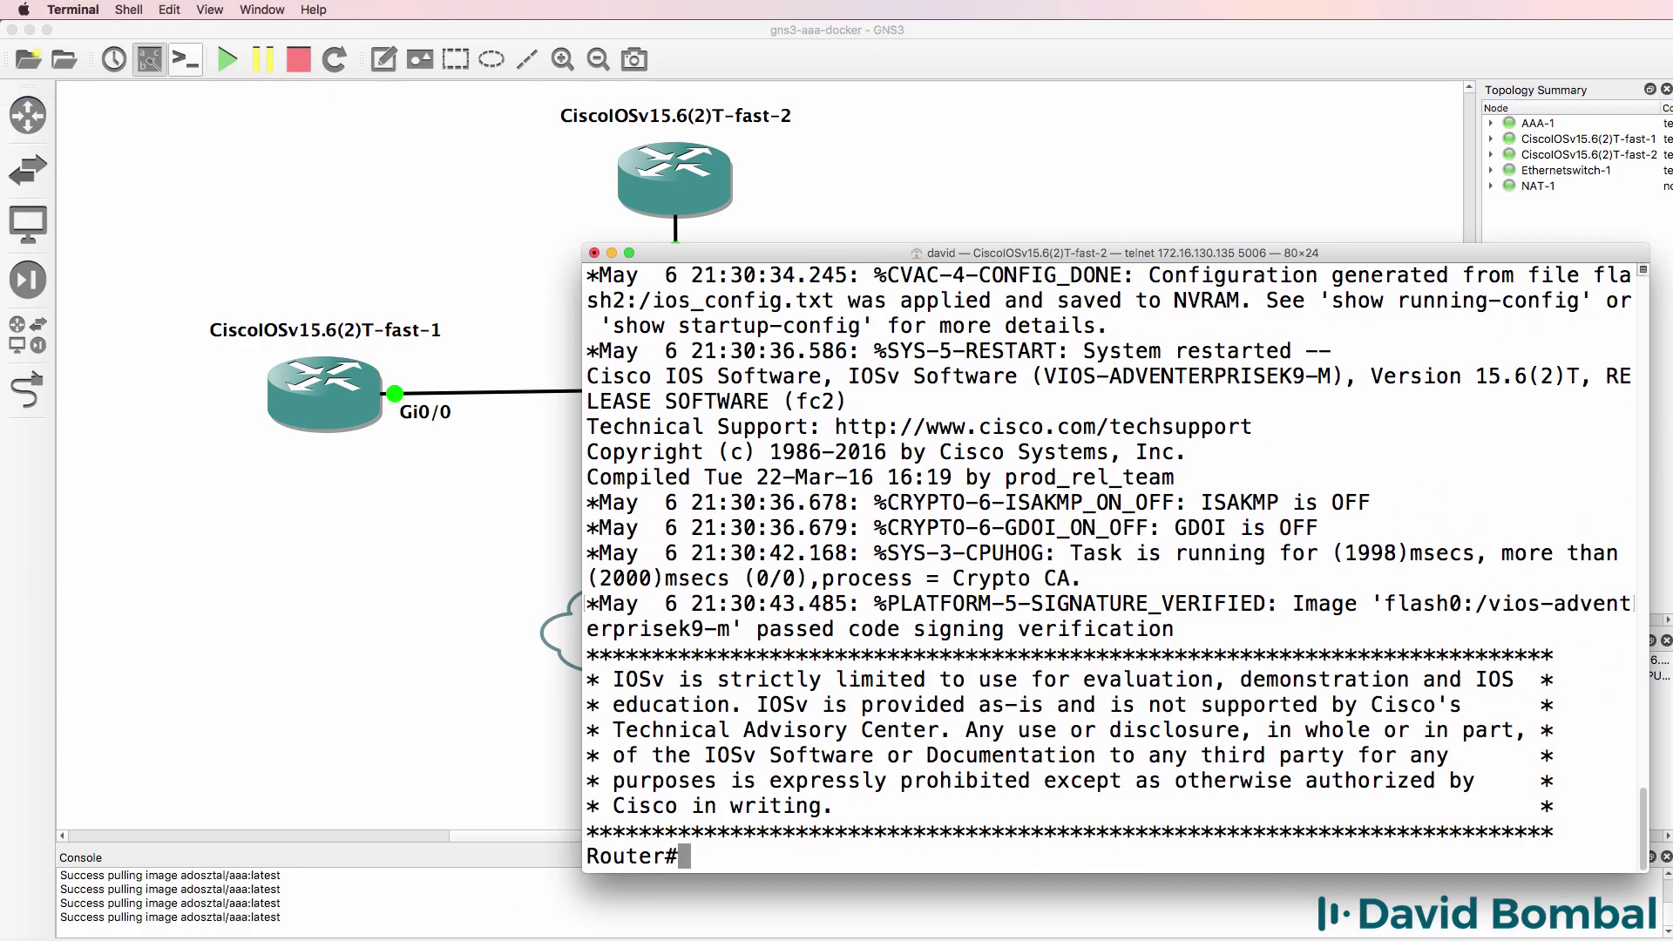
type("conf t")
key("Return")
type("host R2")
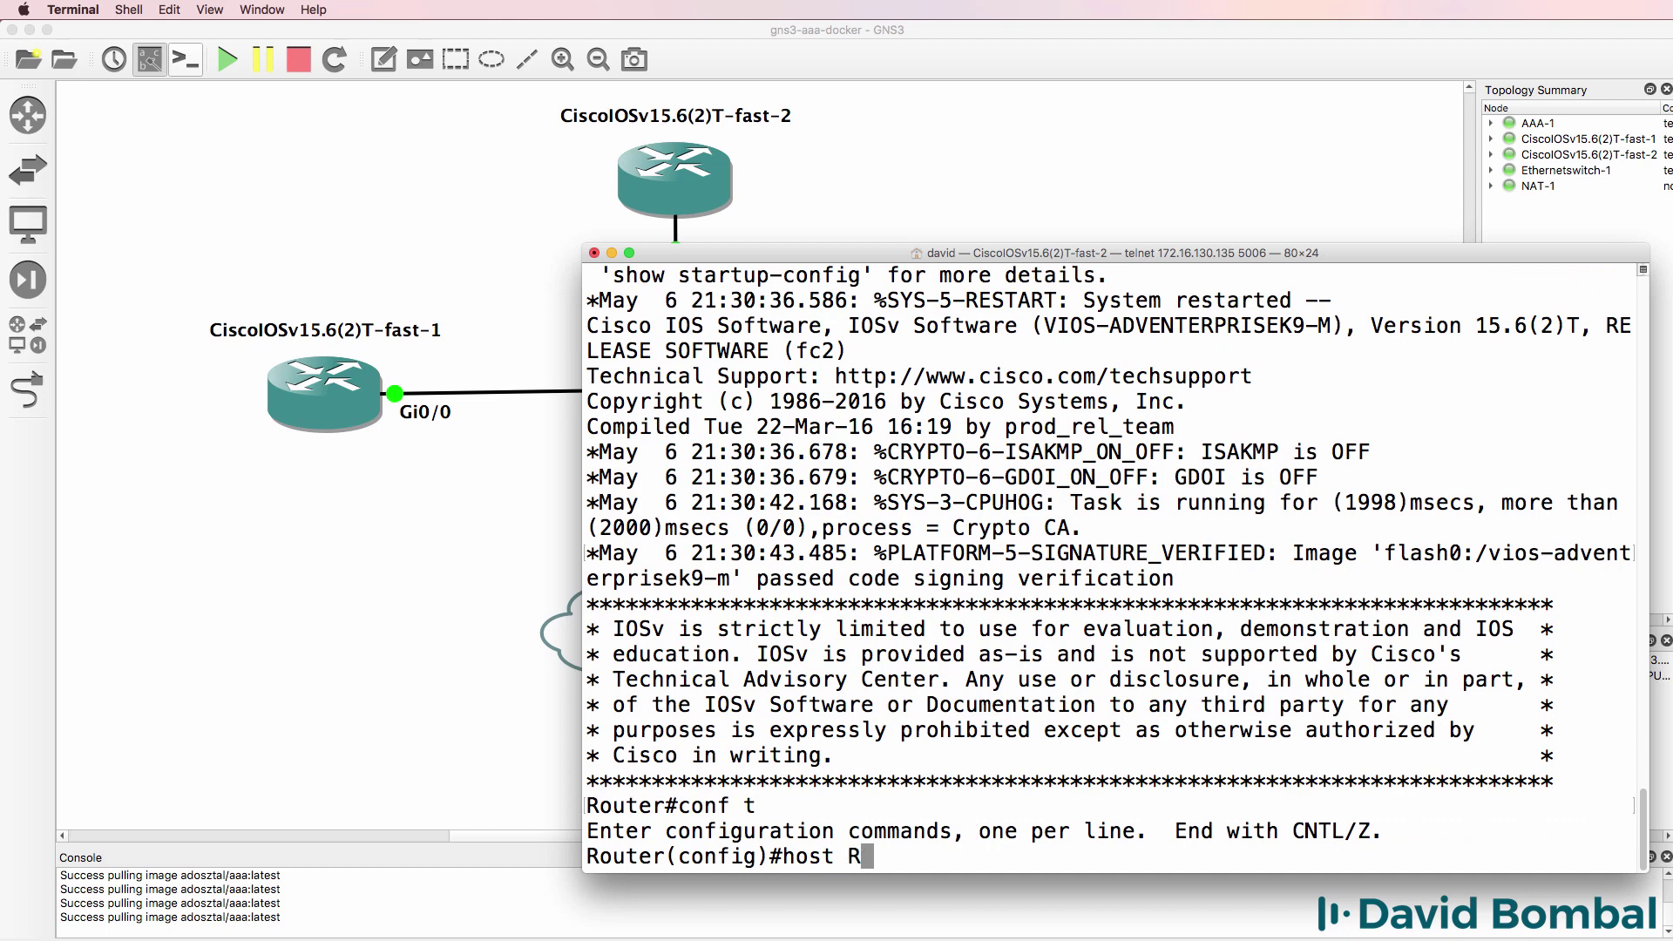
key("Return")
type("int g0/0")
key("Return")
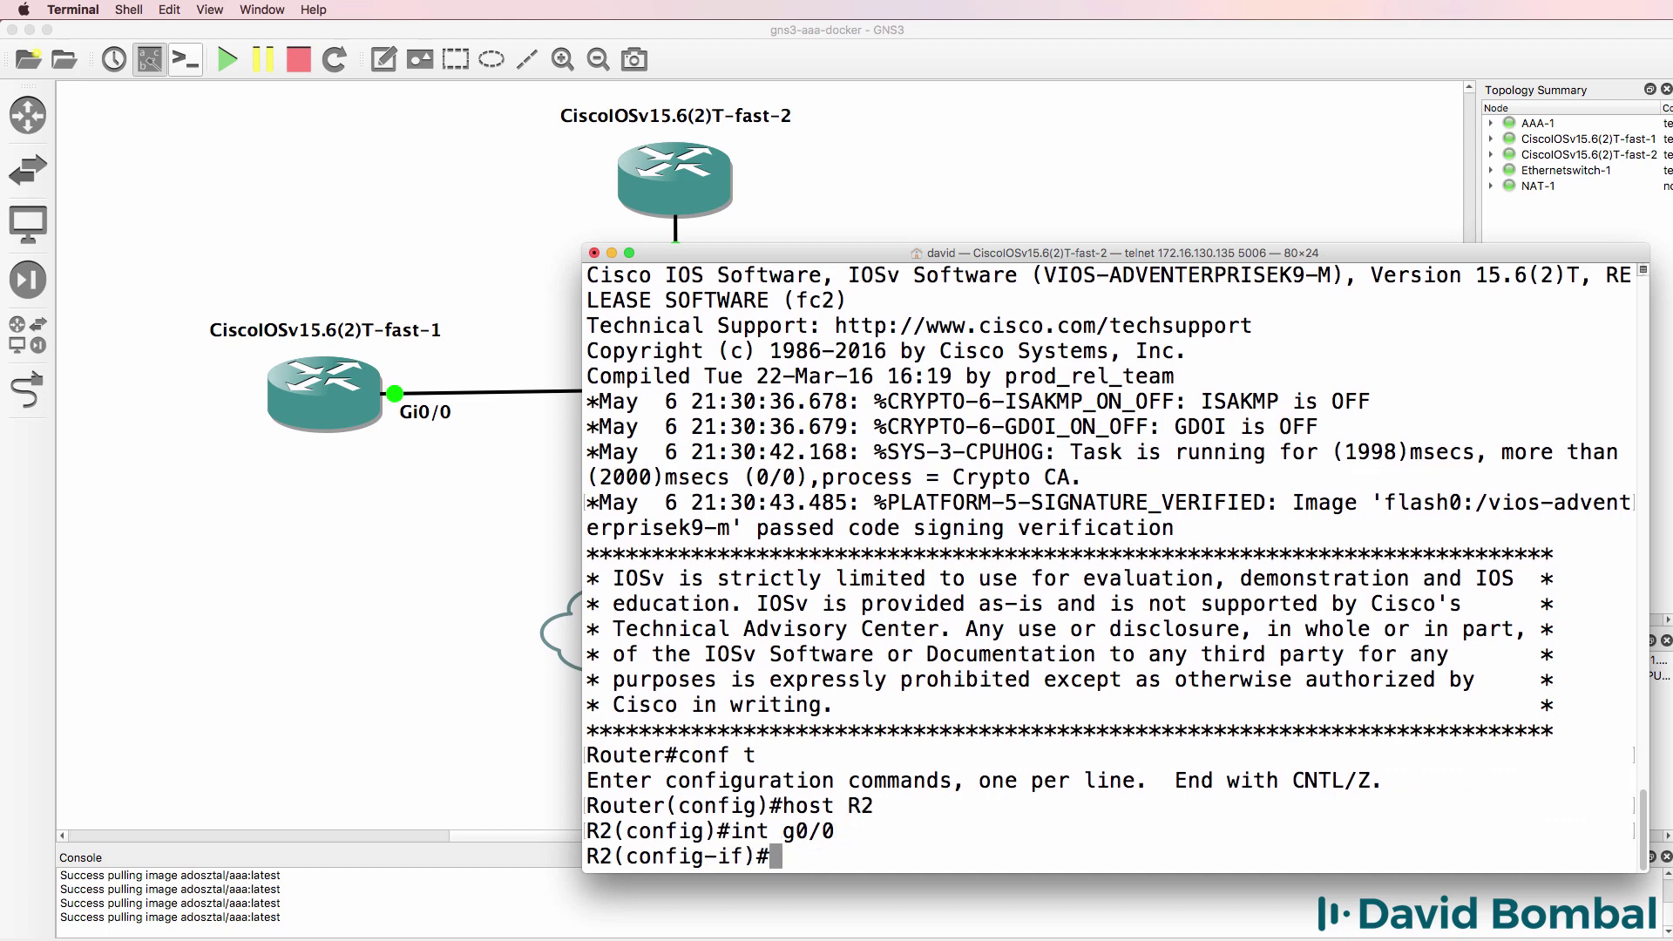
type("no shut")
key("Return")
type("ip add")
key("Tab")
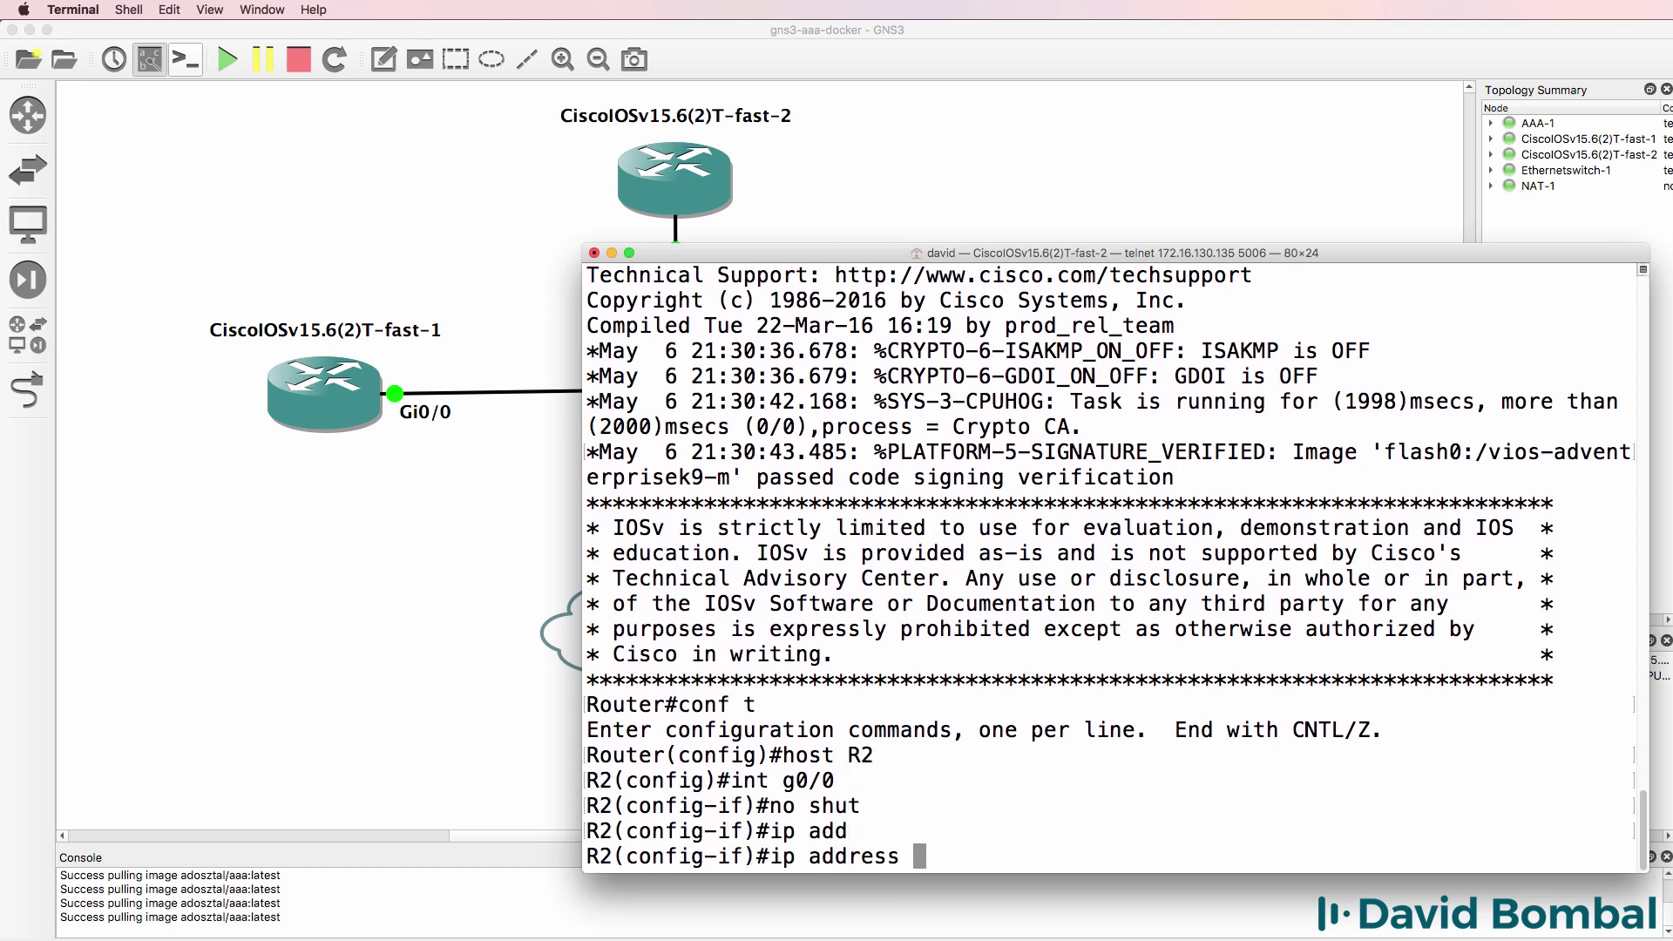
type("dh")
key("Tab")
key("Return")
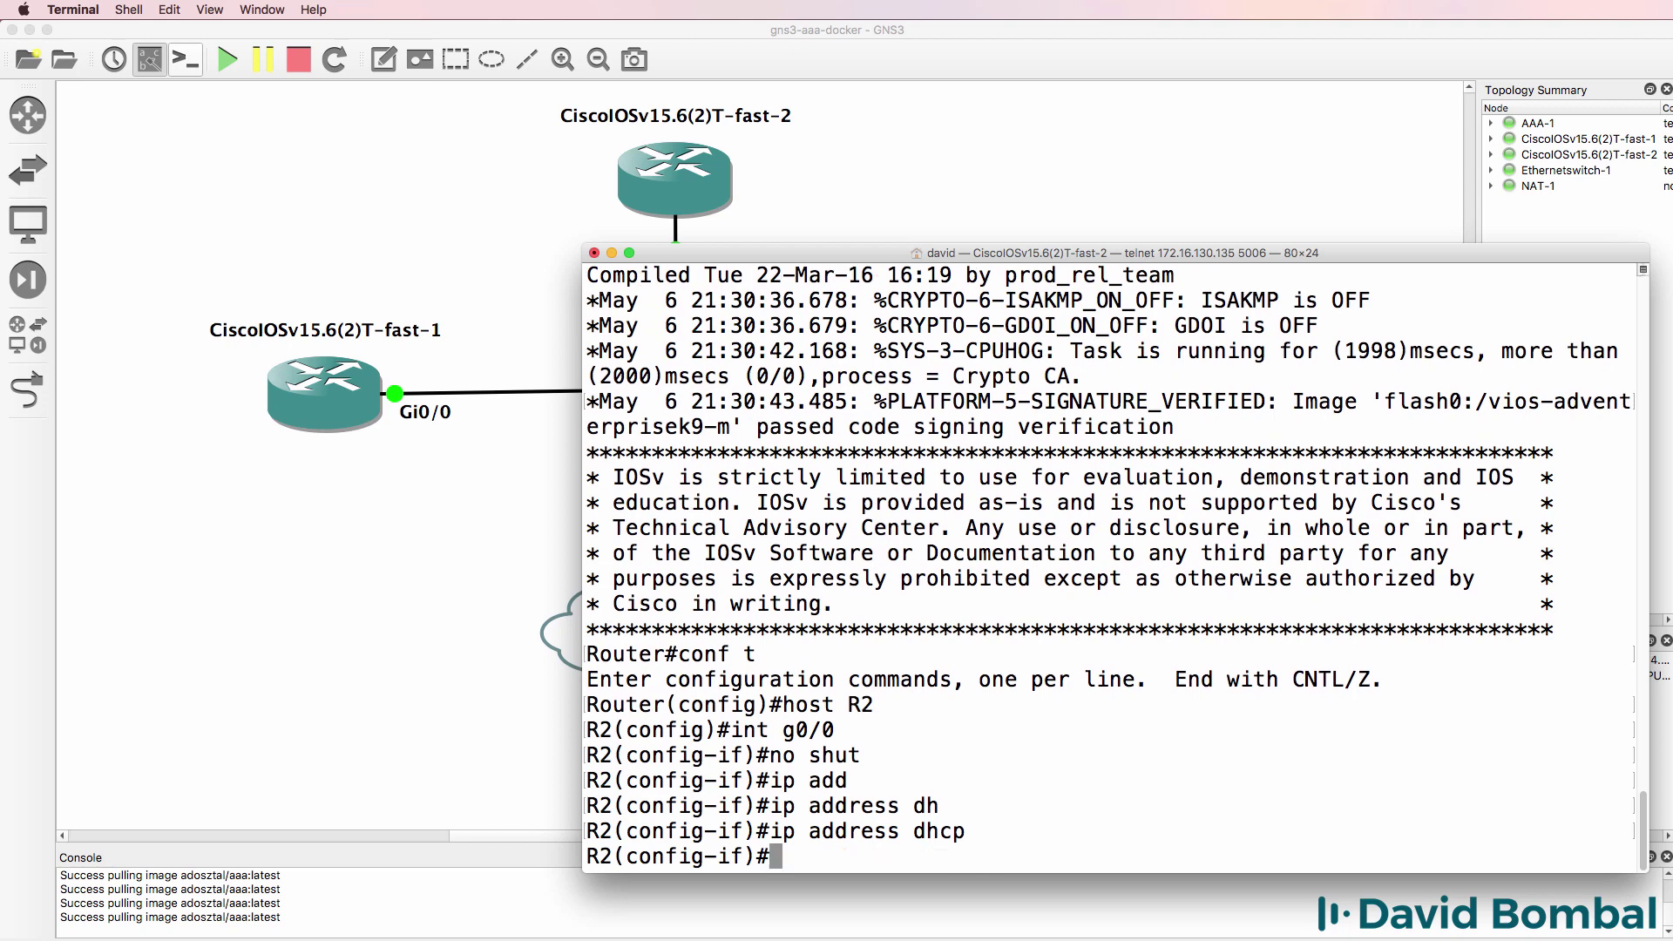
key("Return")
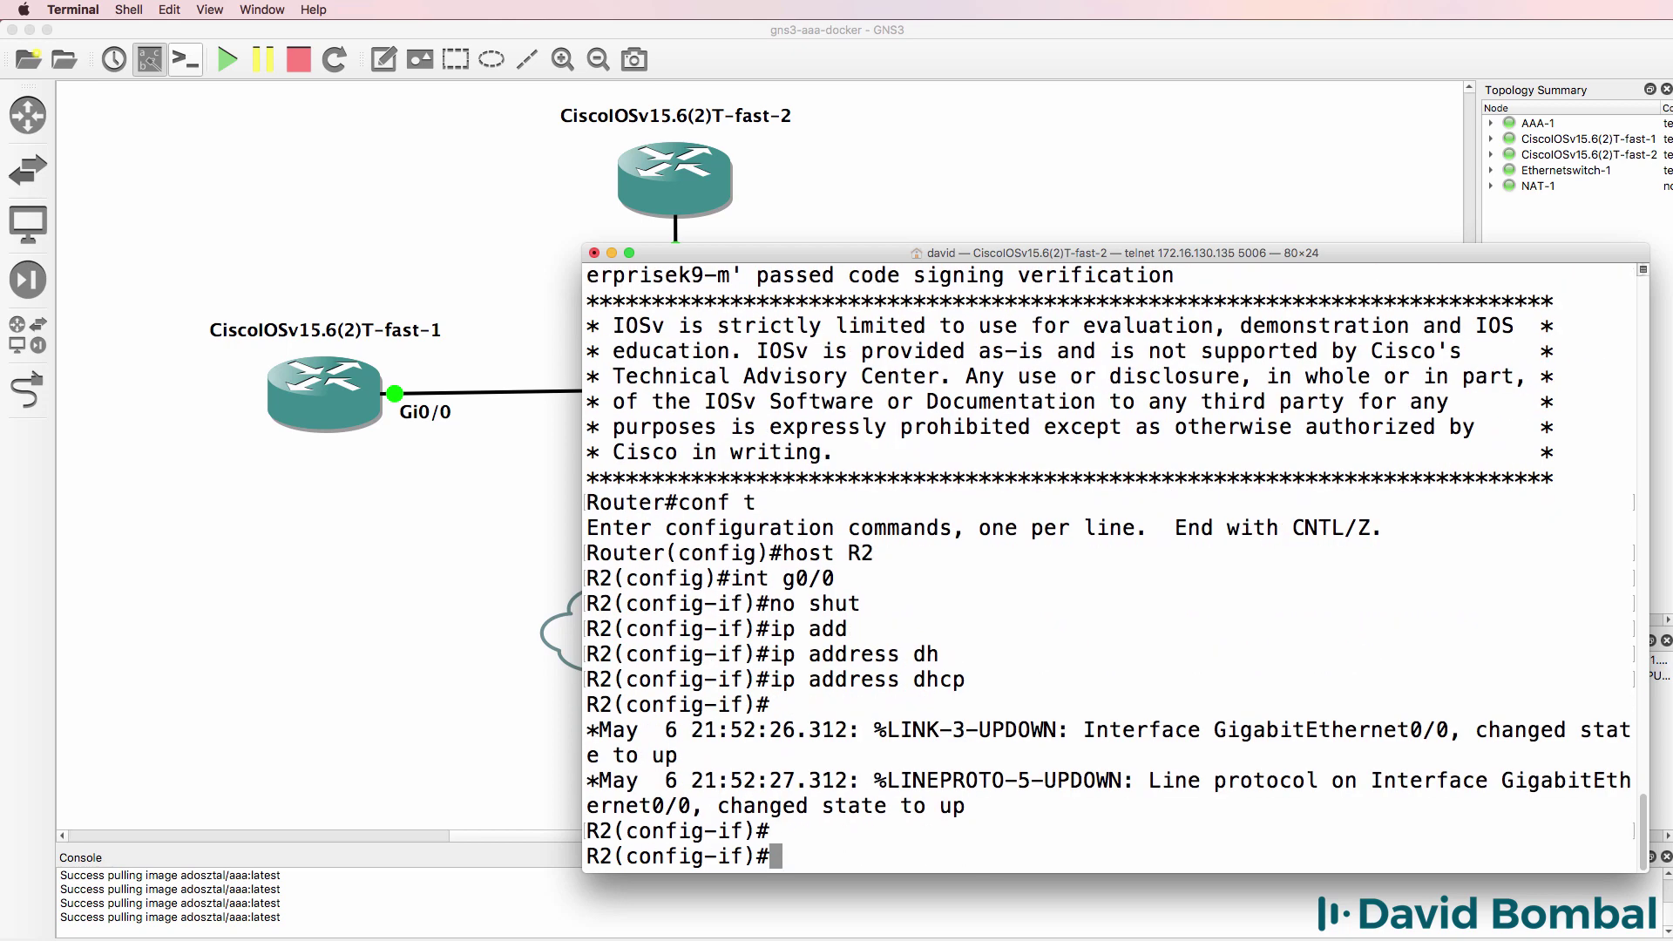
type("exit")
key("Return")
- Enable aaa new-model, then add a local user account with password and an enable password
type("aaa new")
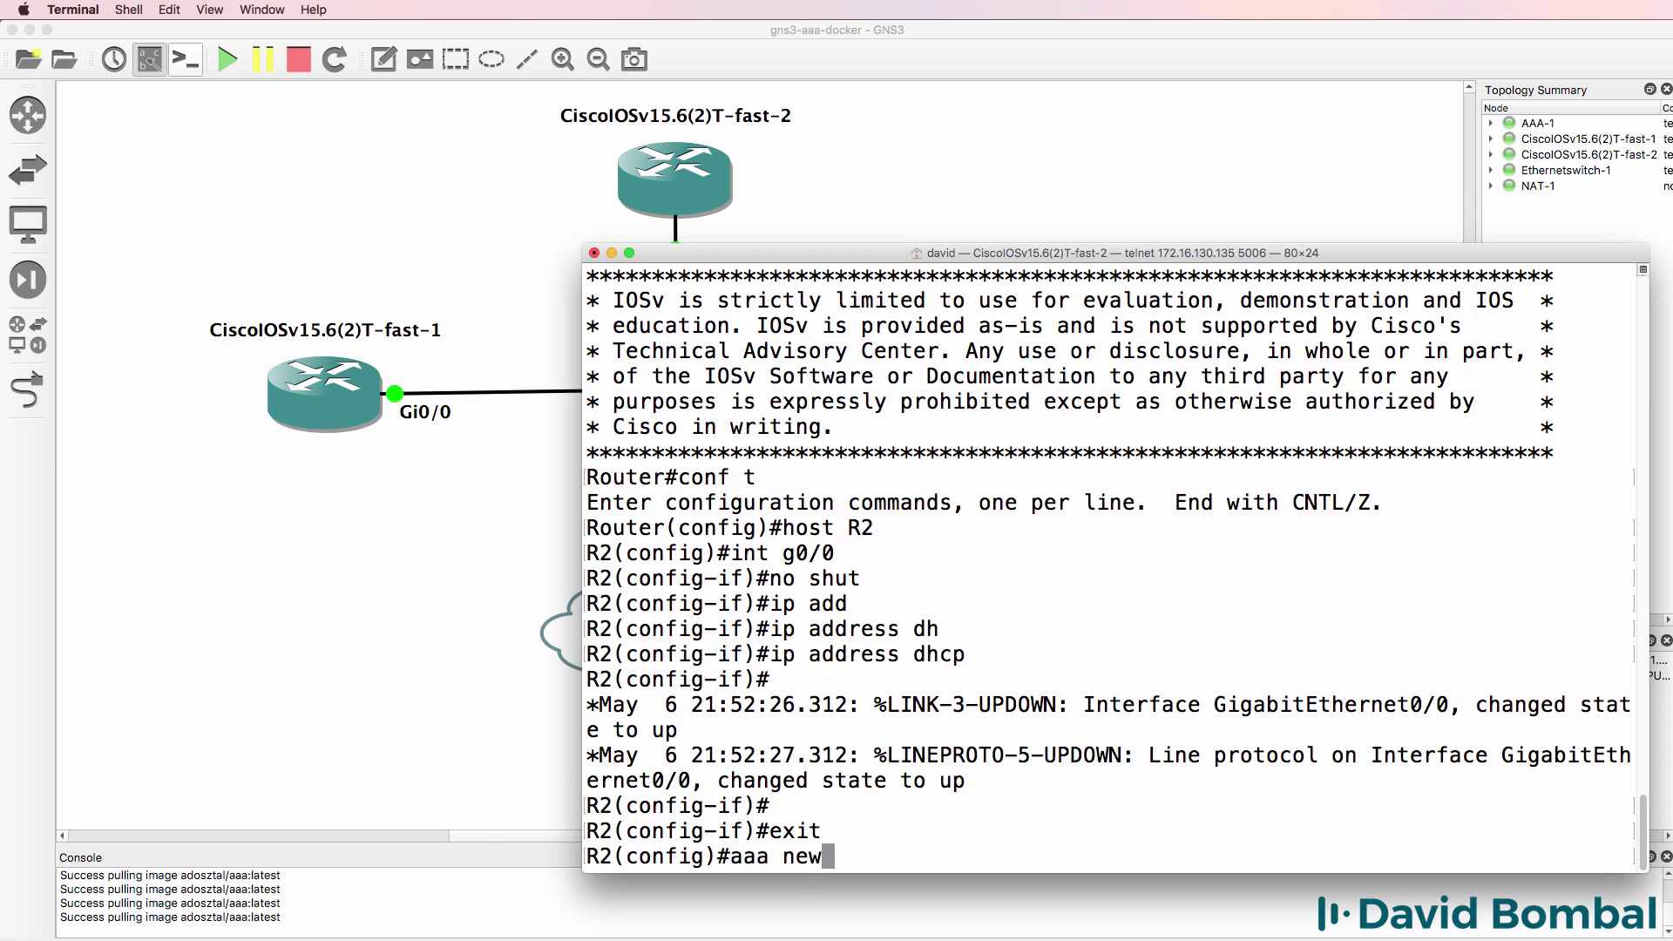
key("Tab")
key("Return")
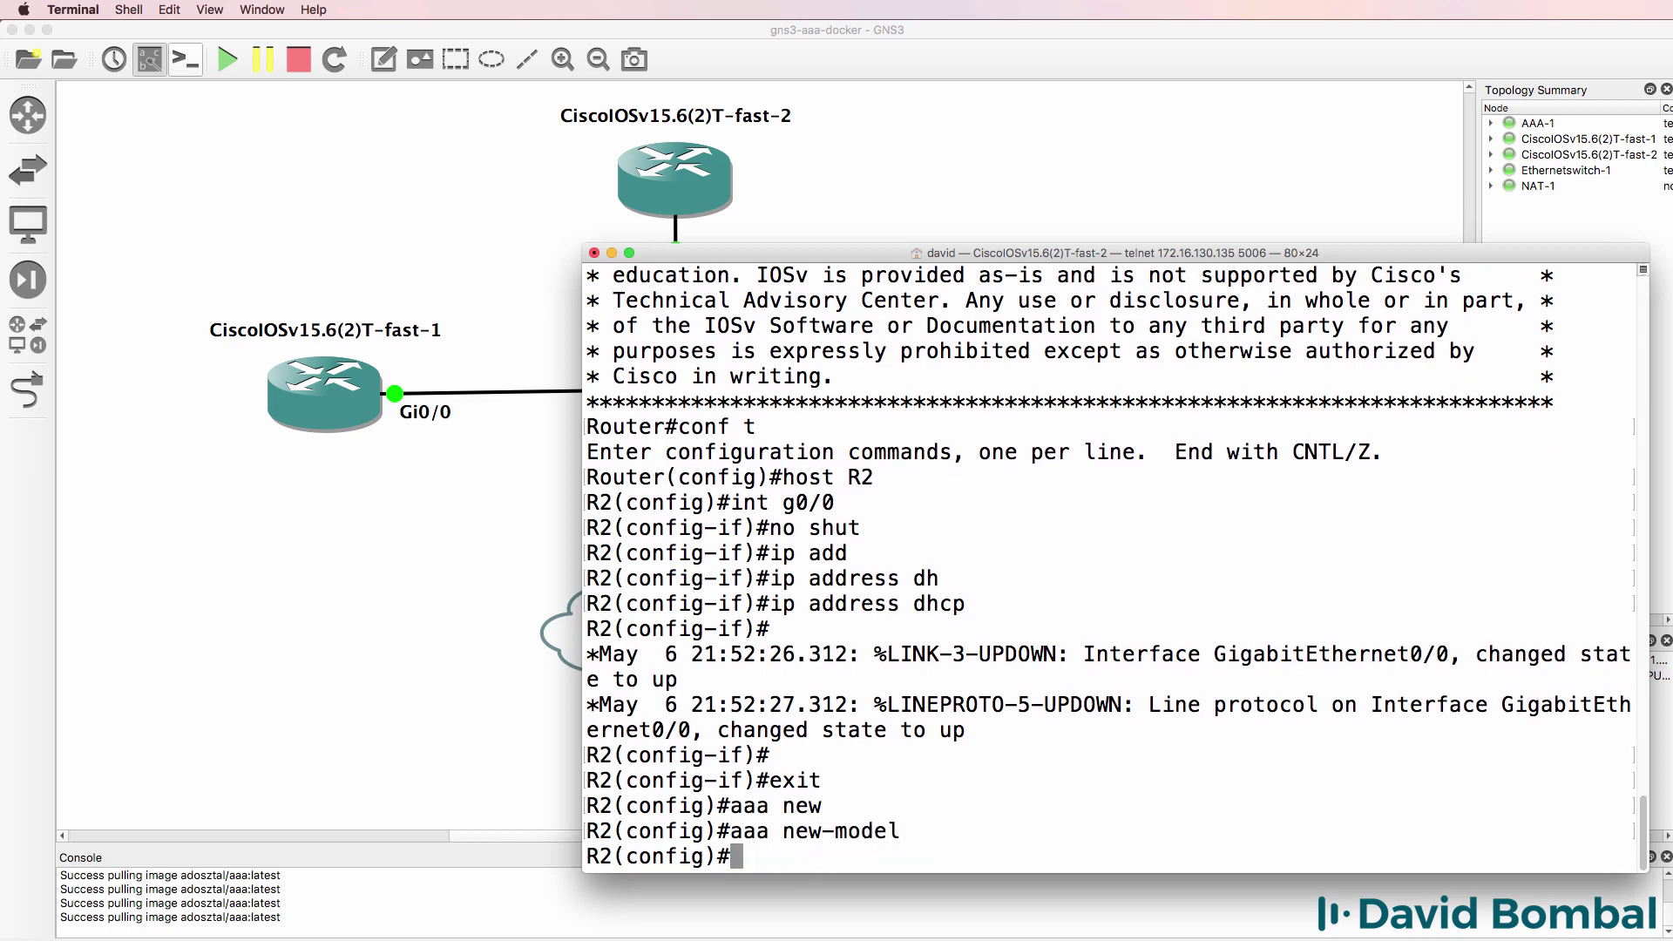
type("user")
key("Tab")
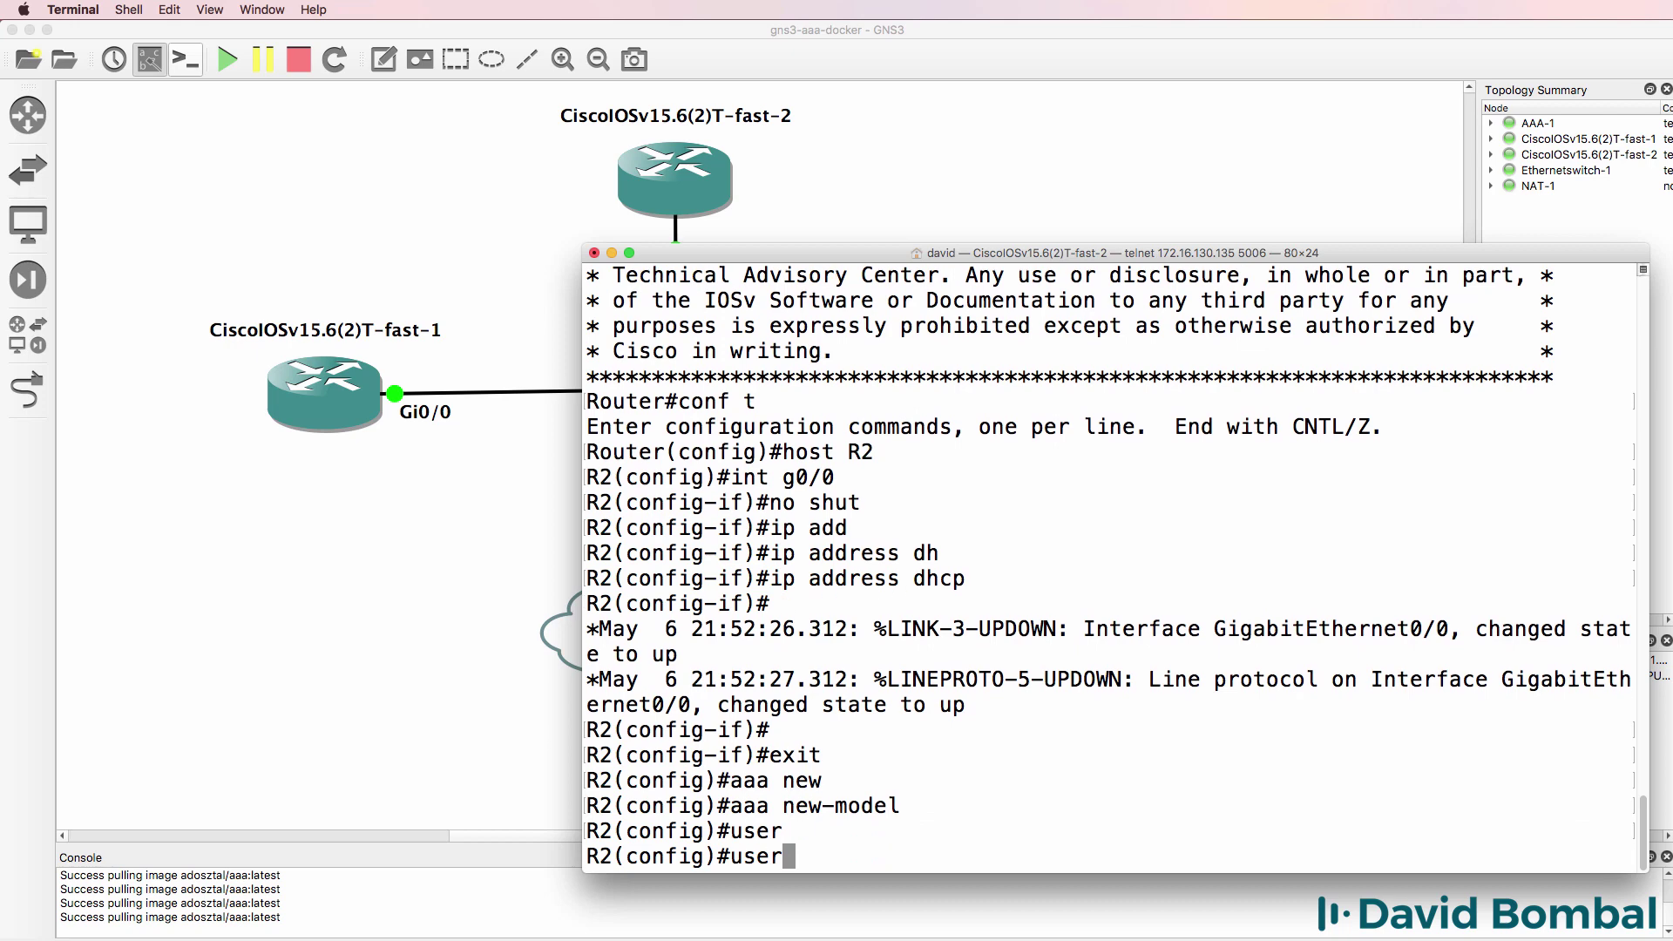
type("na")
key("Tab")
type("david pass")
key("Tab")
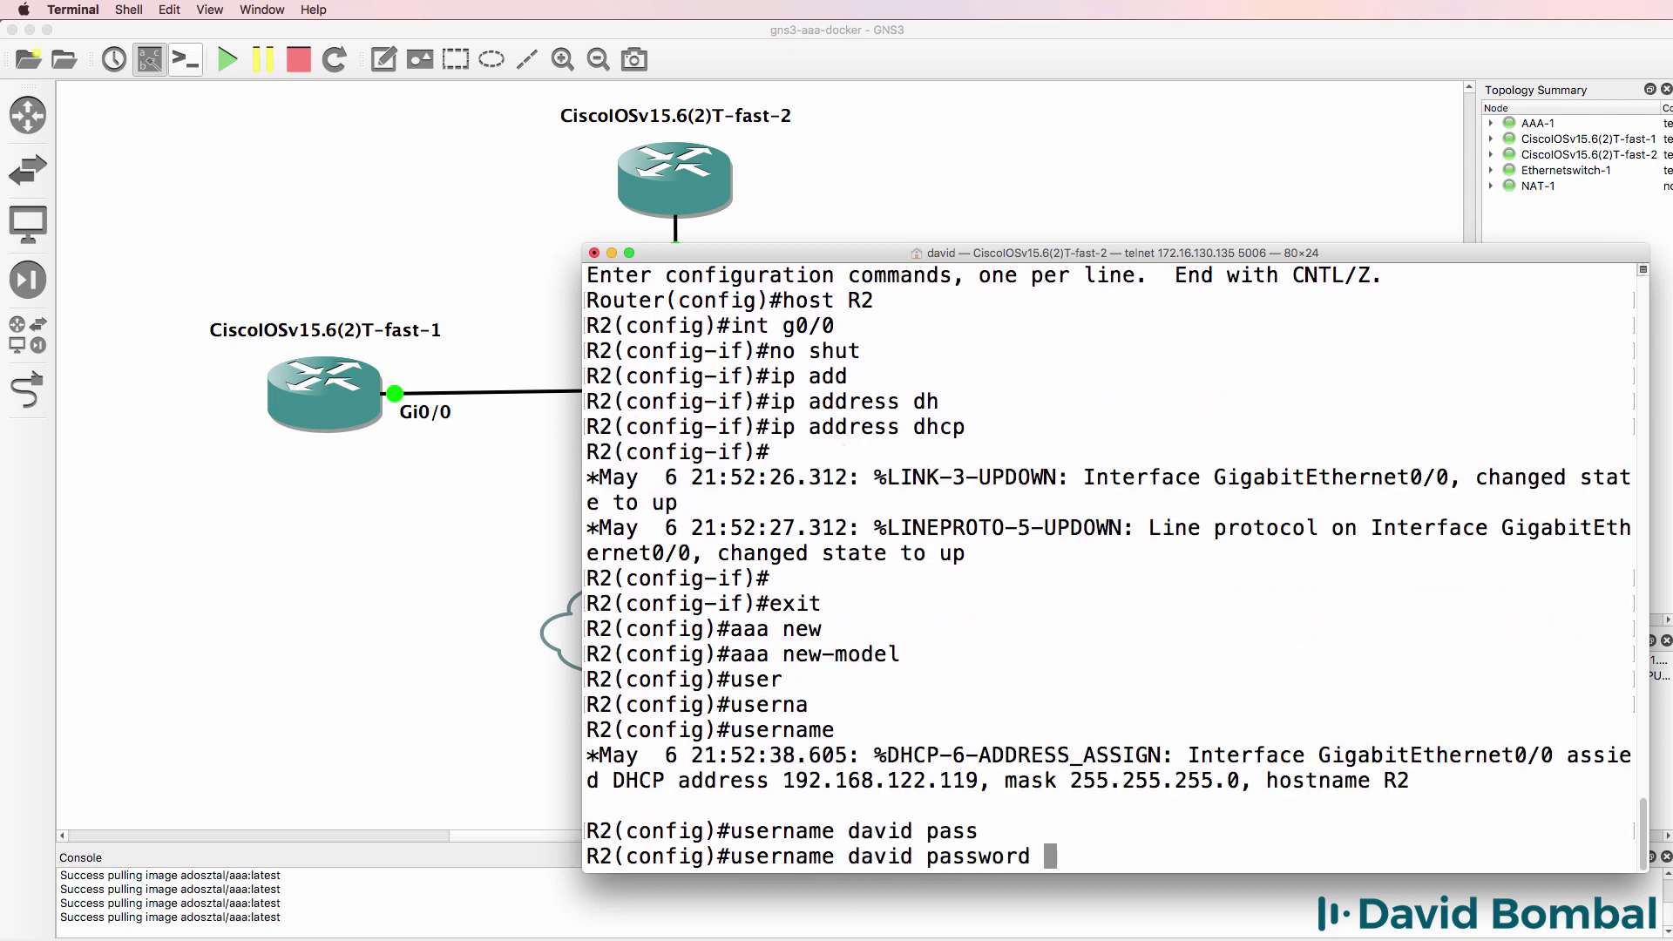
type("cisco")
key("Return")
type("enabl")
key("Tab")
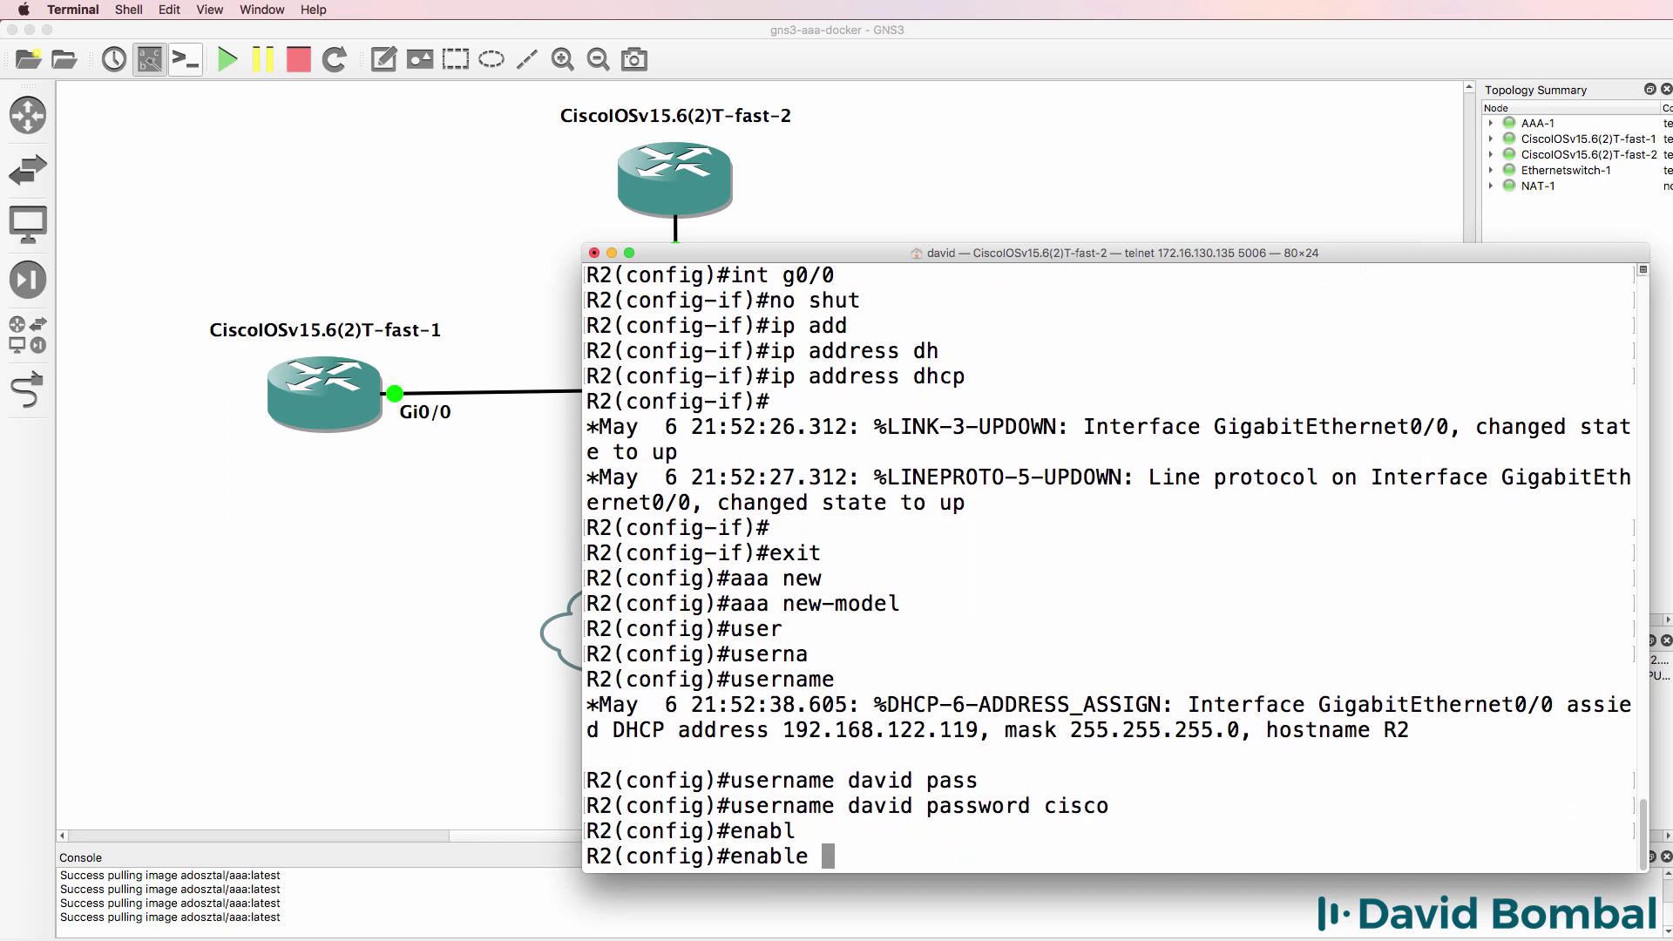
type("pass")
key("Tab")
type("cisco")
key("Return")
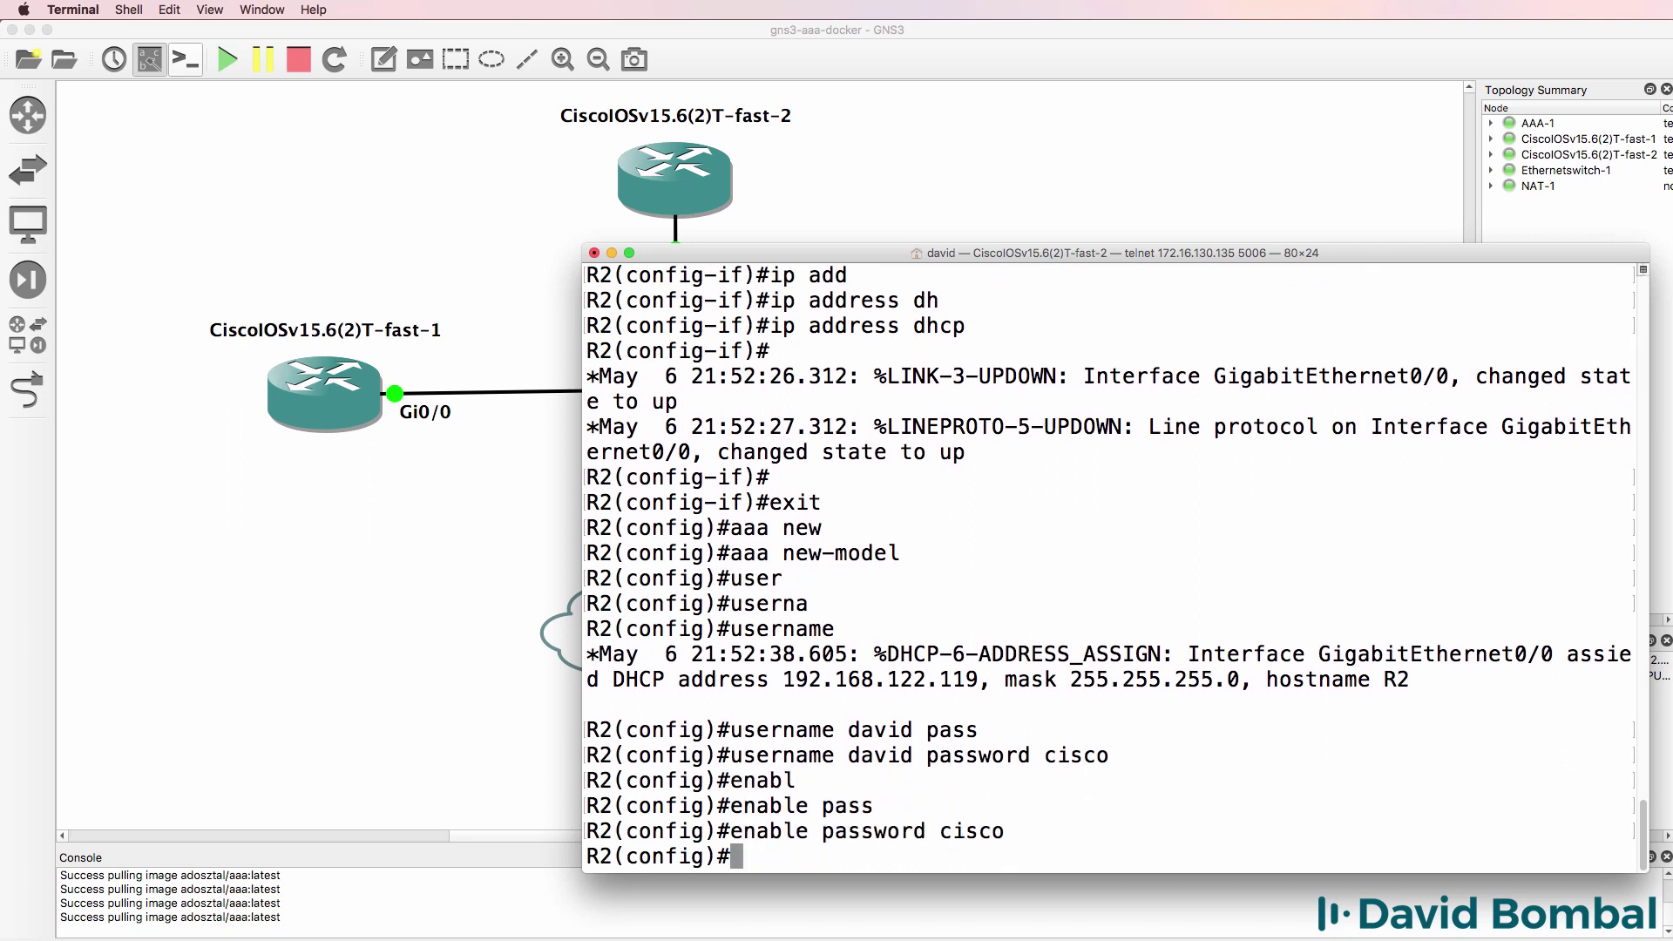
key("Return")
key("Return")
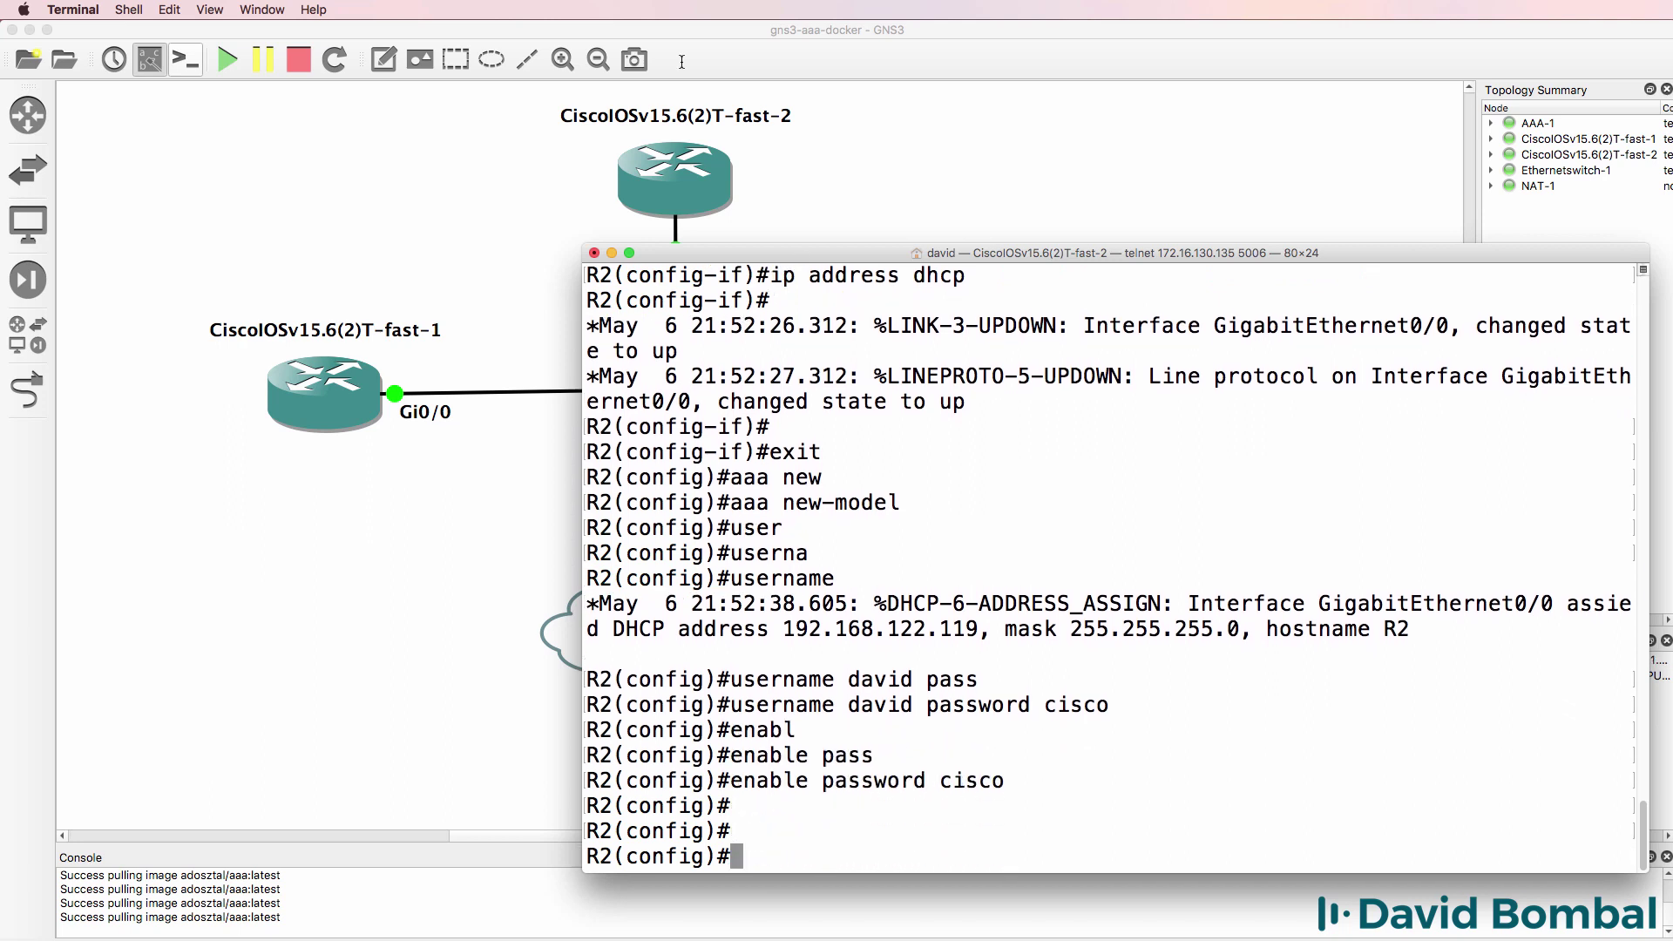
left_click_drag(912, 503, 731, 514)
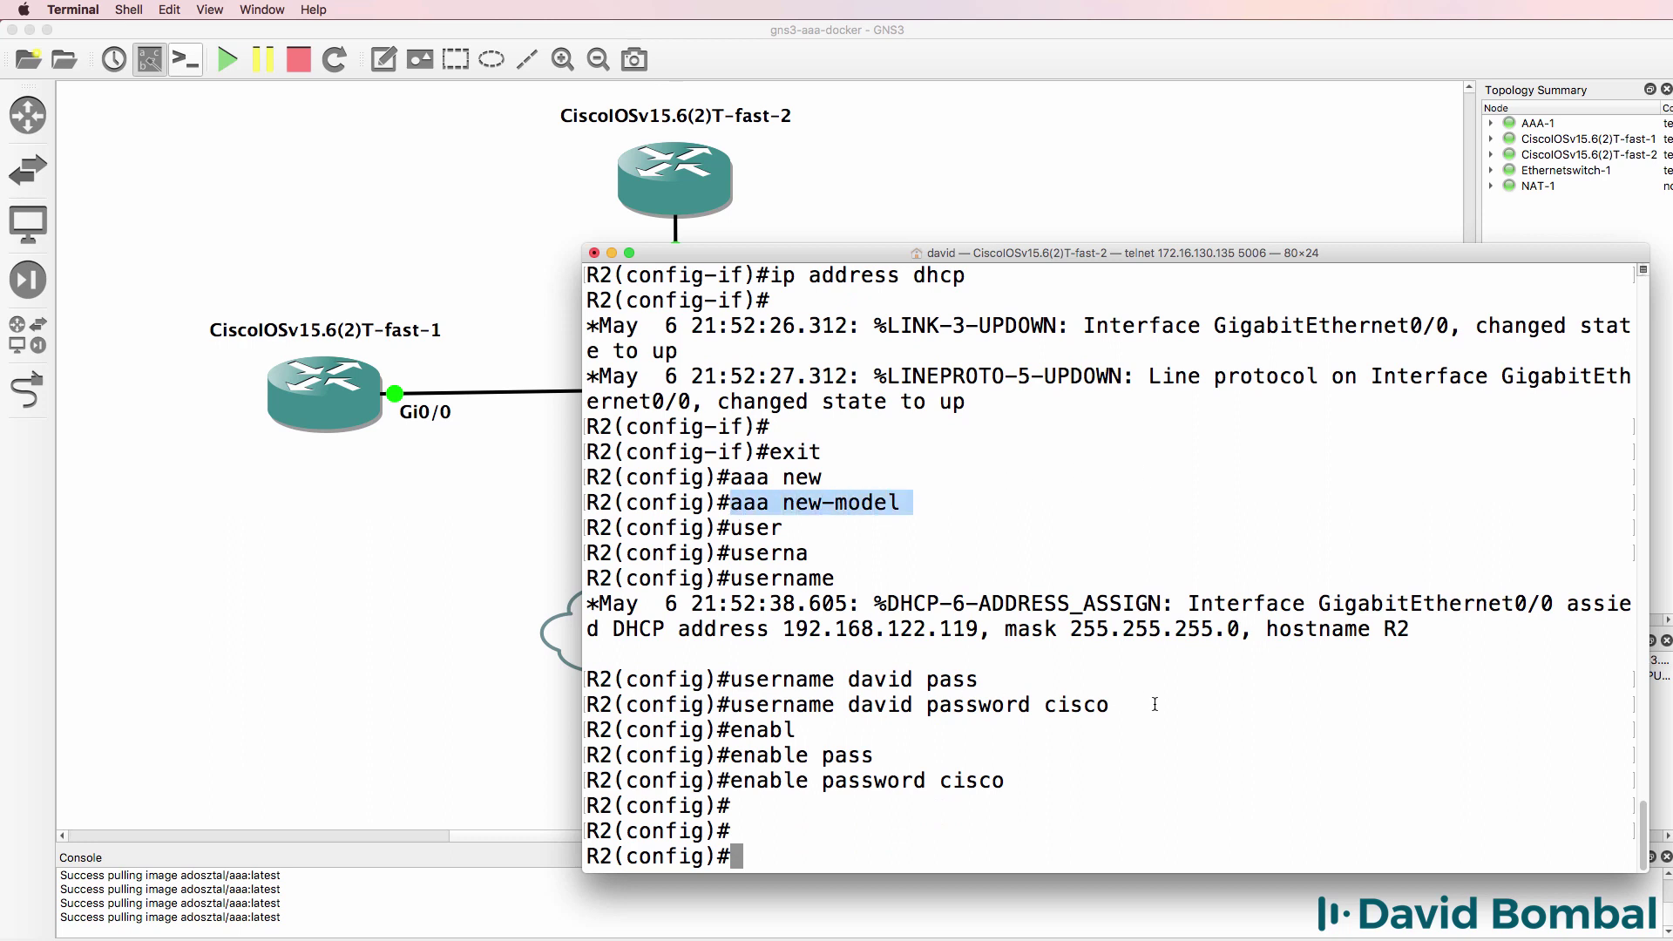
left_click_drag(1120, 705, 734, 706)
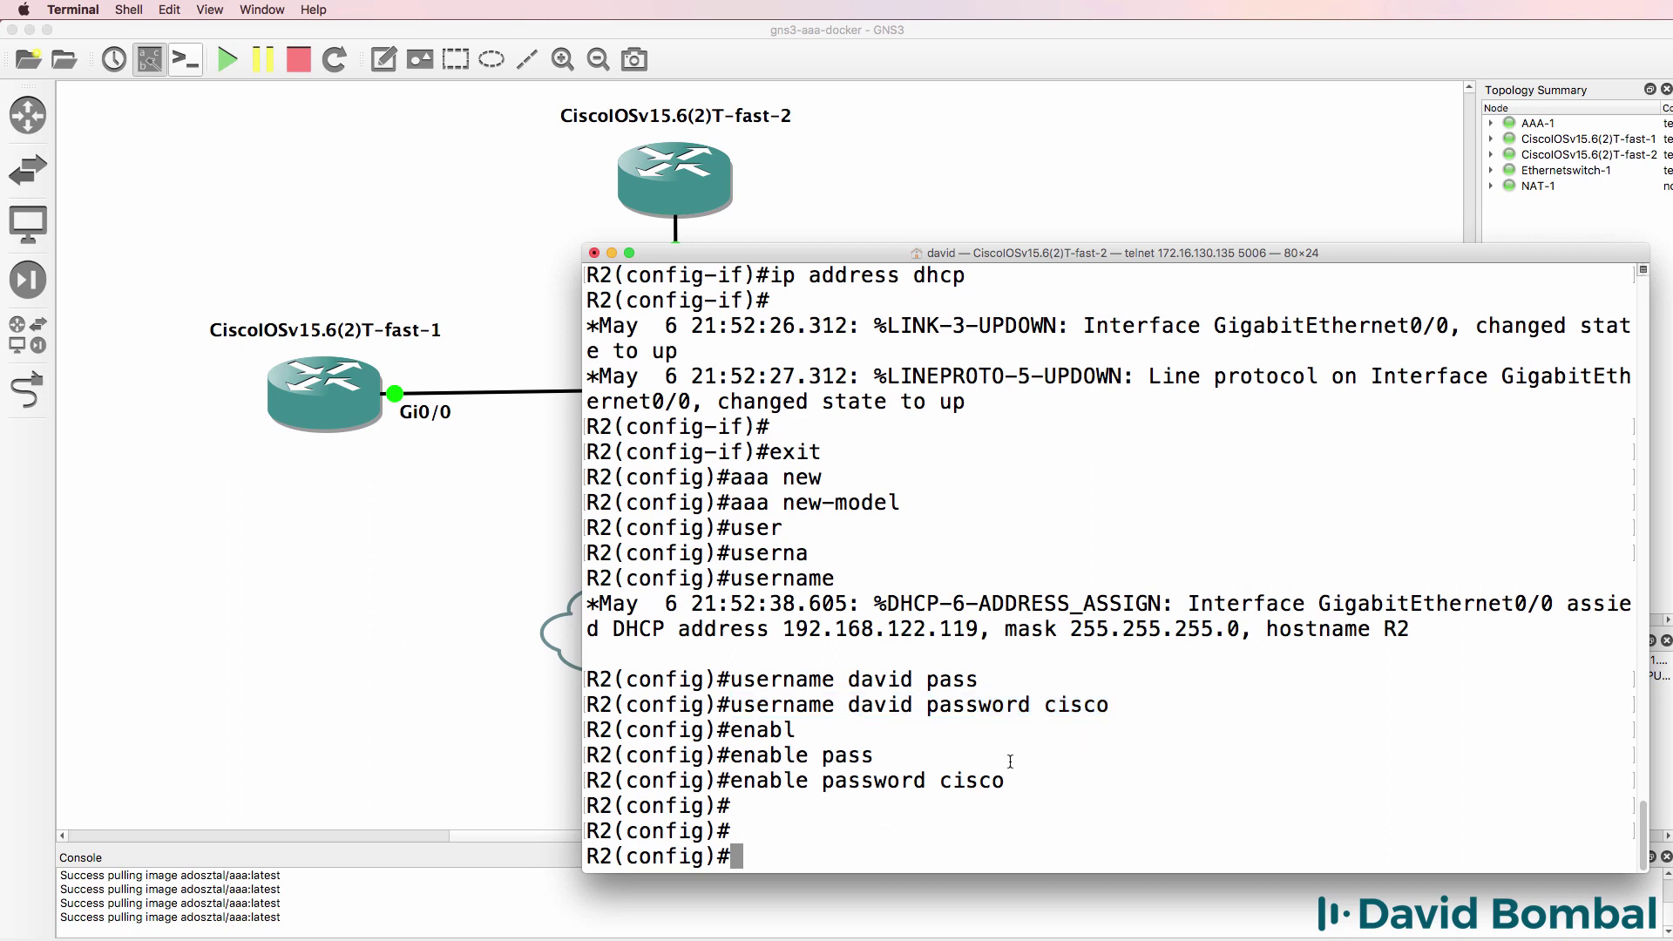
- Define RADIUS server radius1 on R2 and enter its address ipv4 192.168.122.201
type("rad")
key("Tab")
type("?")
type("ser")
key("Tab")
type("?radiu")
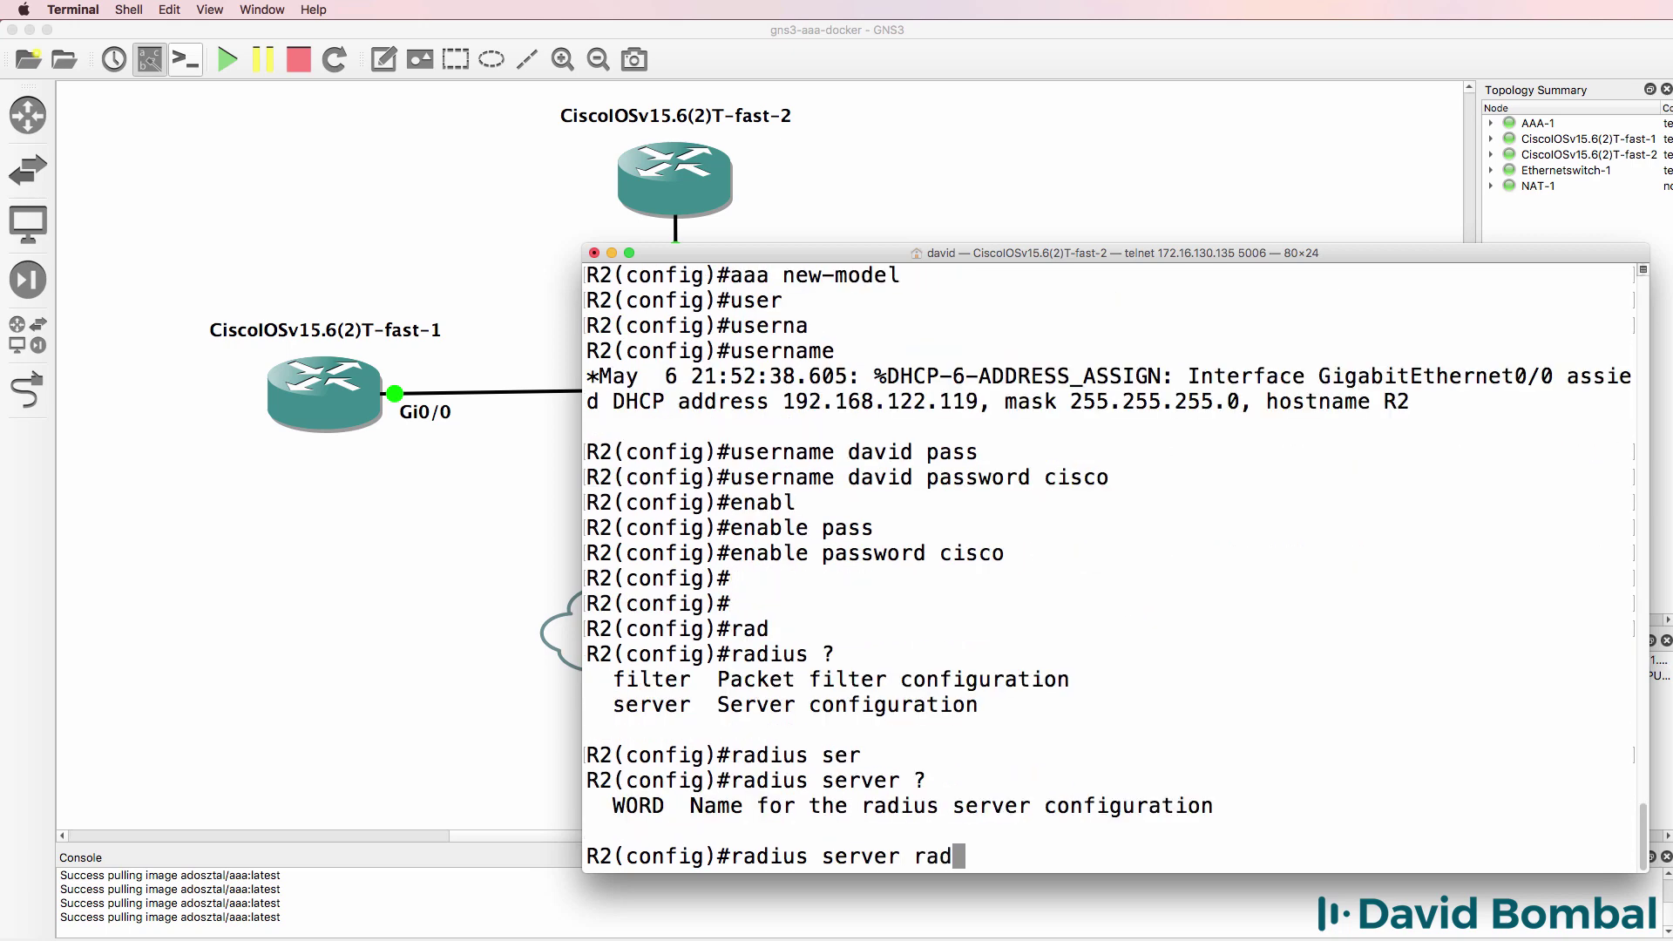
type("s1")
key("Return")
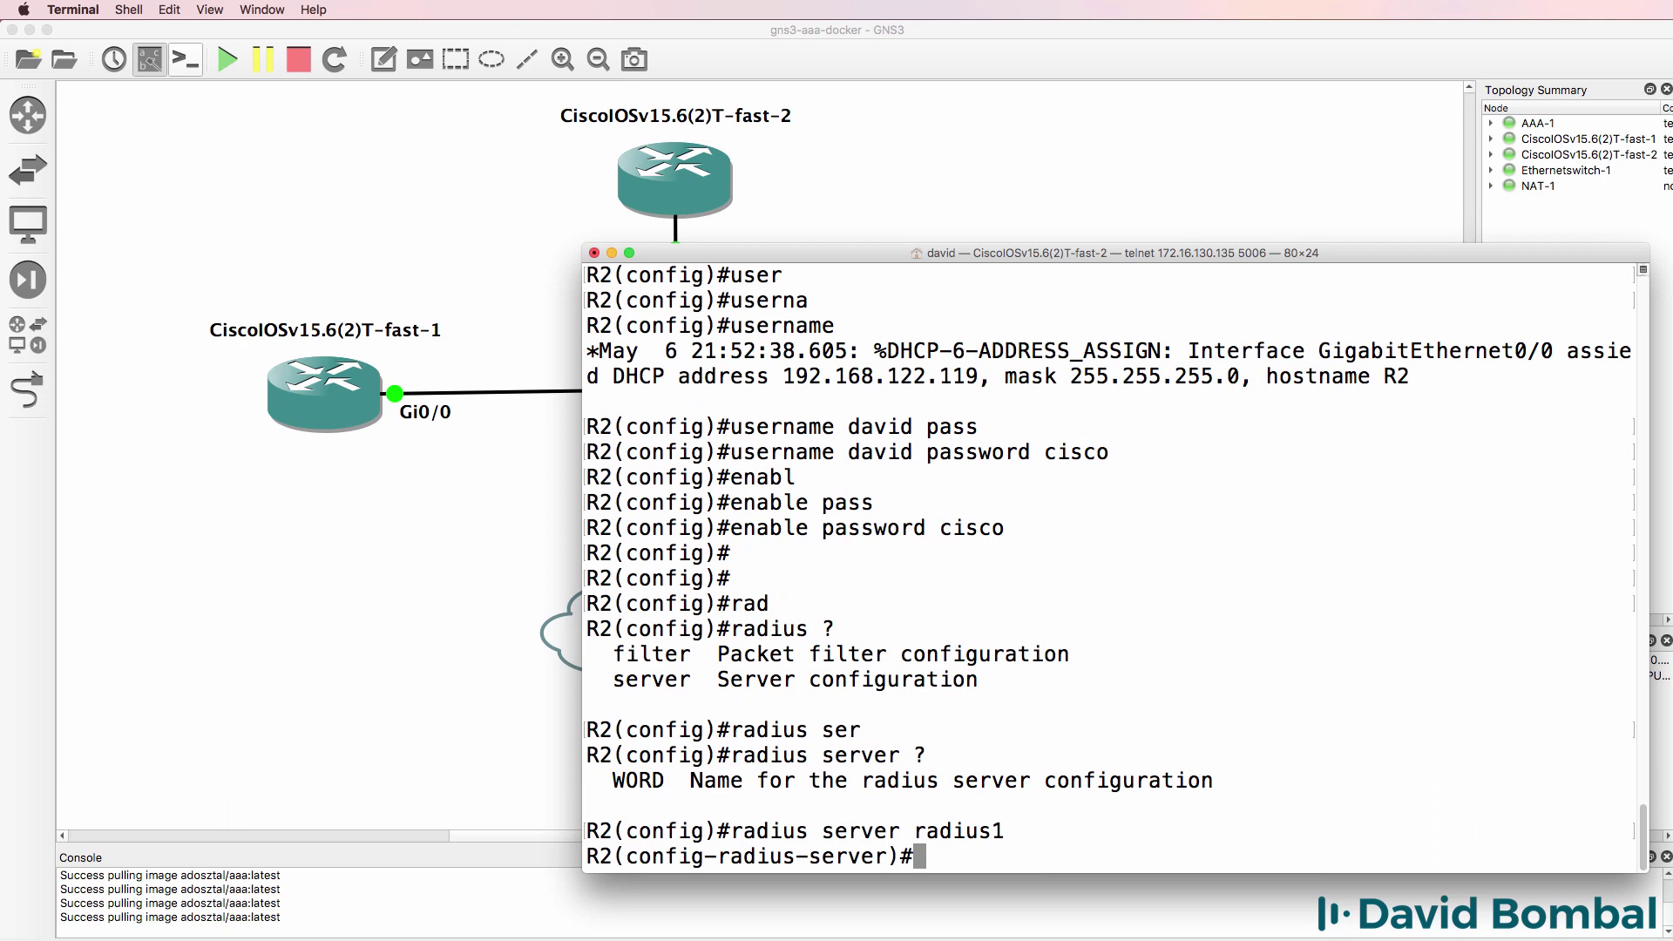
type("add")
key("Tab")
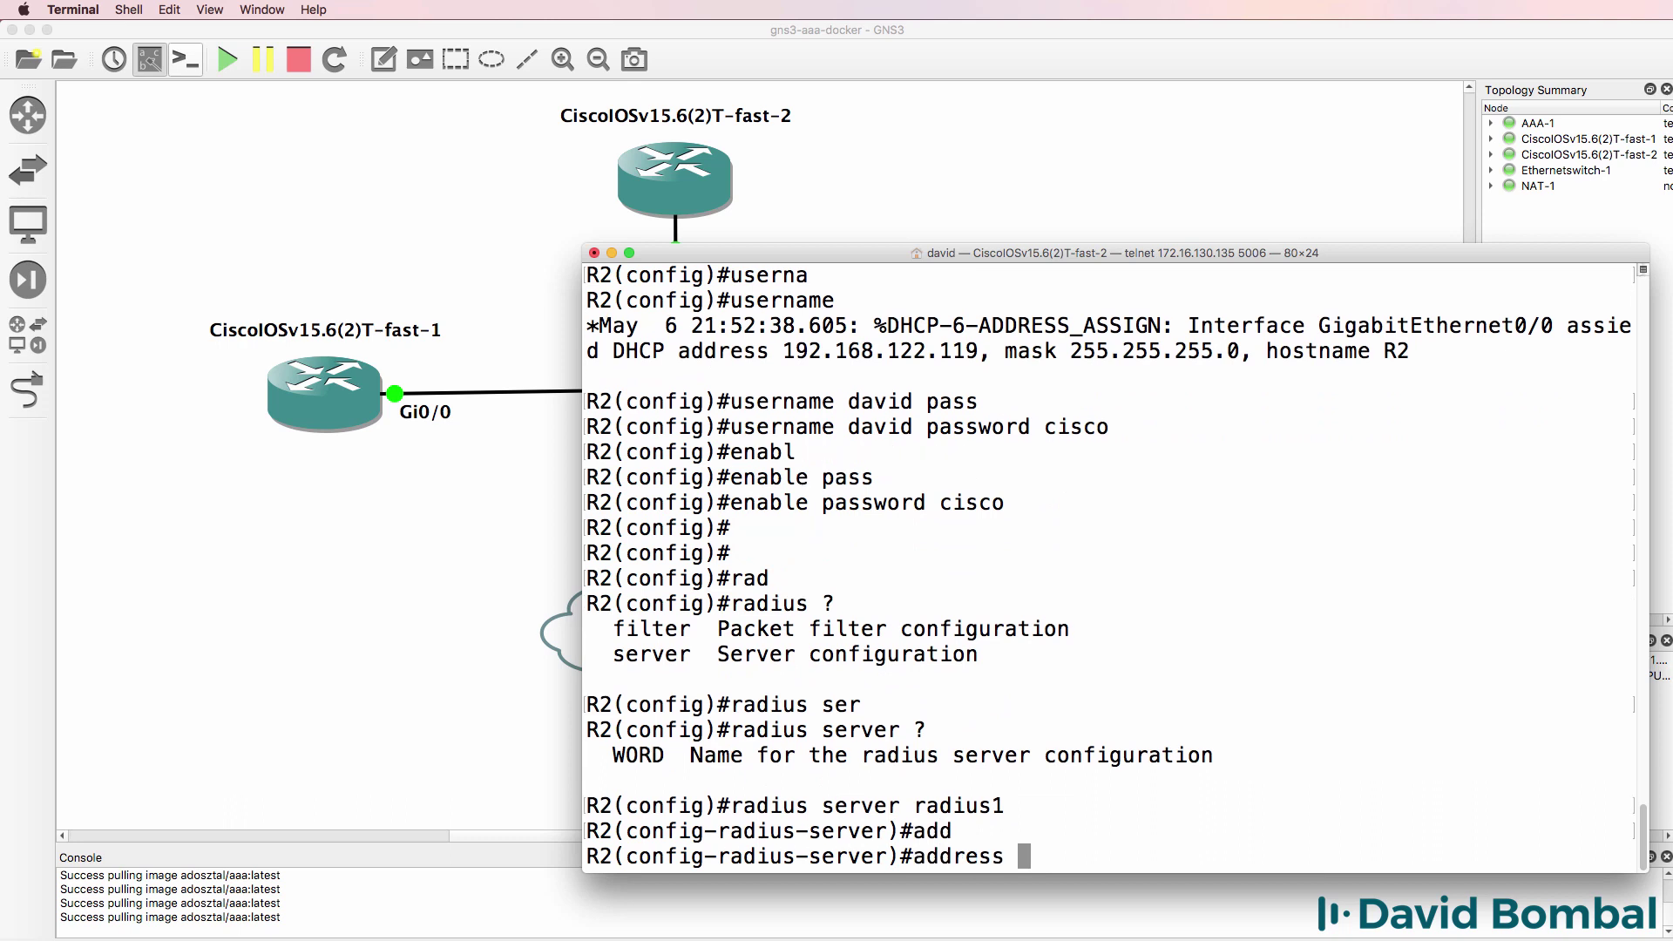
type("?")
type("ipv")
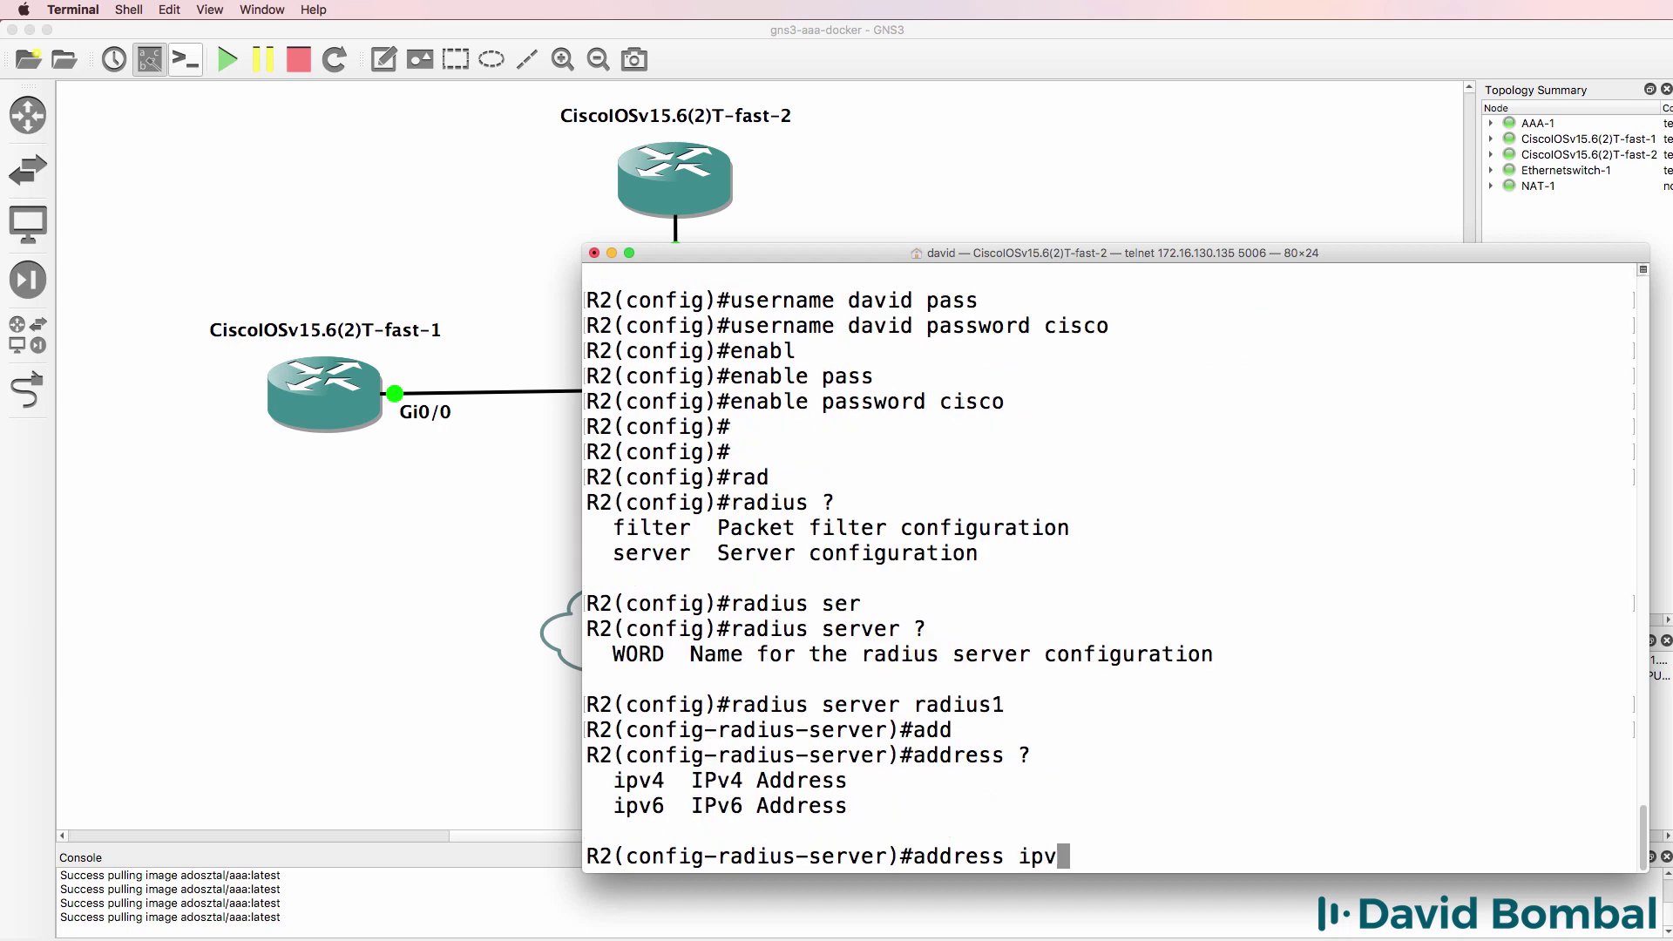
type("4 ")
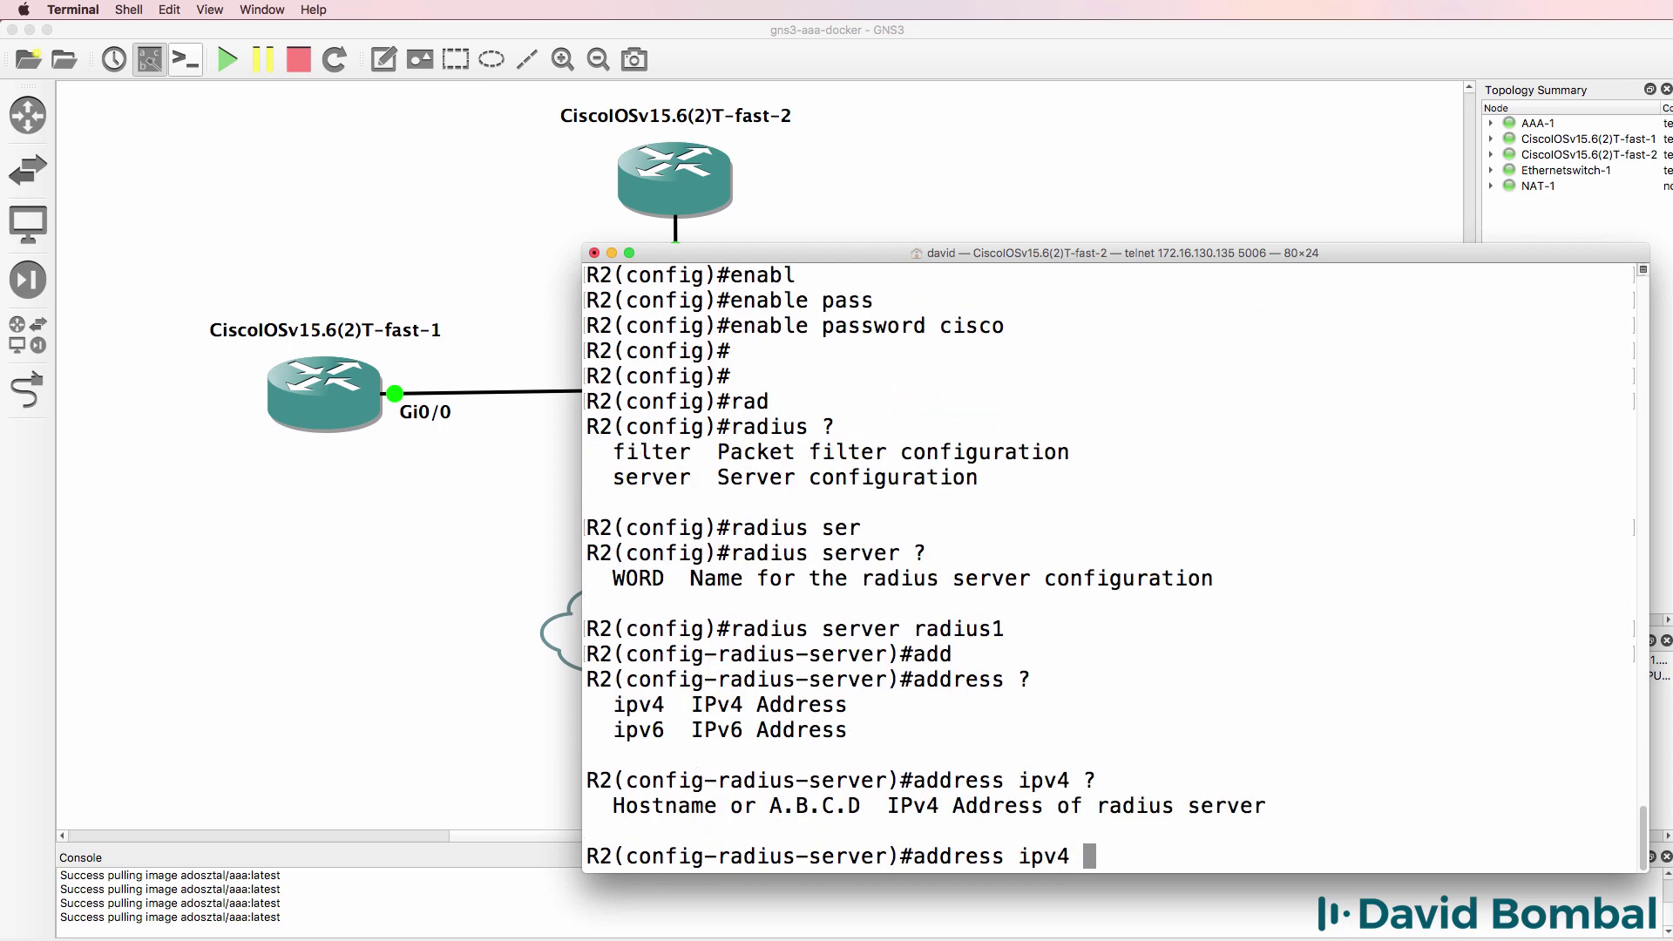
type("?192.168.122.4")
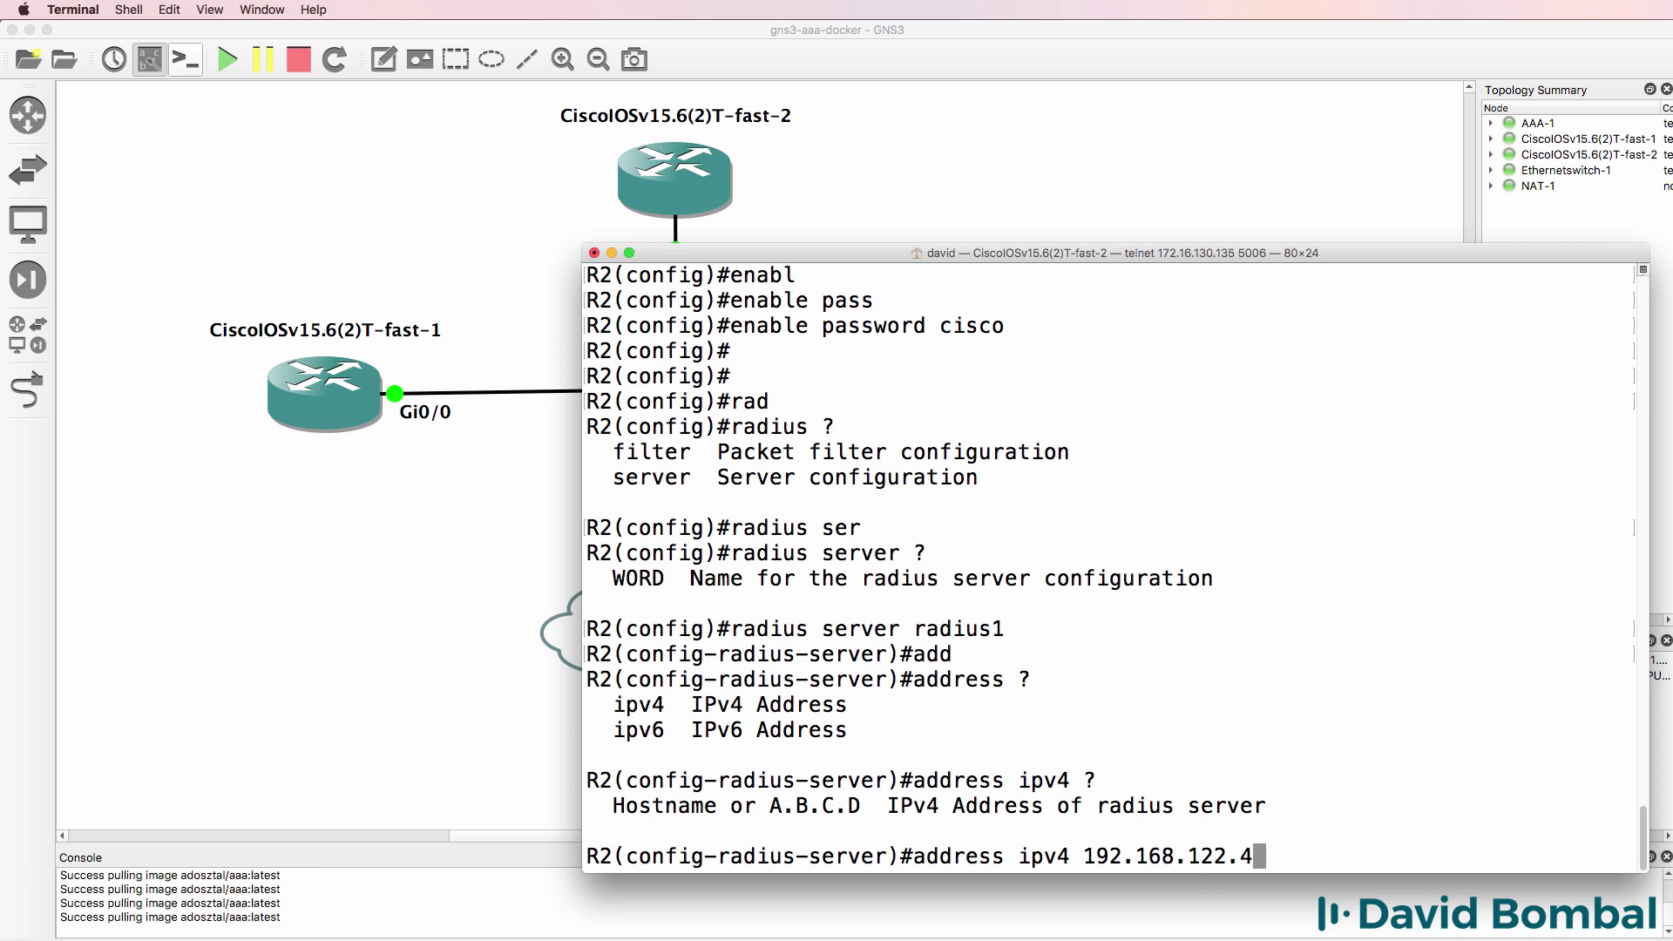
key("BackSpace")
type("201")
- On the AAA-1 server console, run ifconfig and confirm eth0 holds 192.168.122.201
key("super+grave")
type("cd /")
key("Return")
type("c")
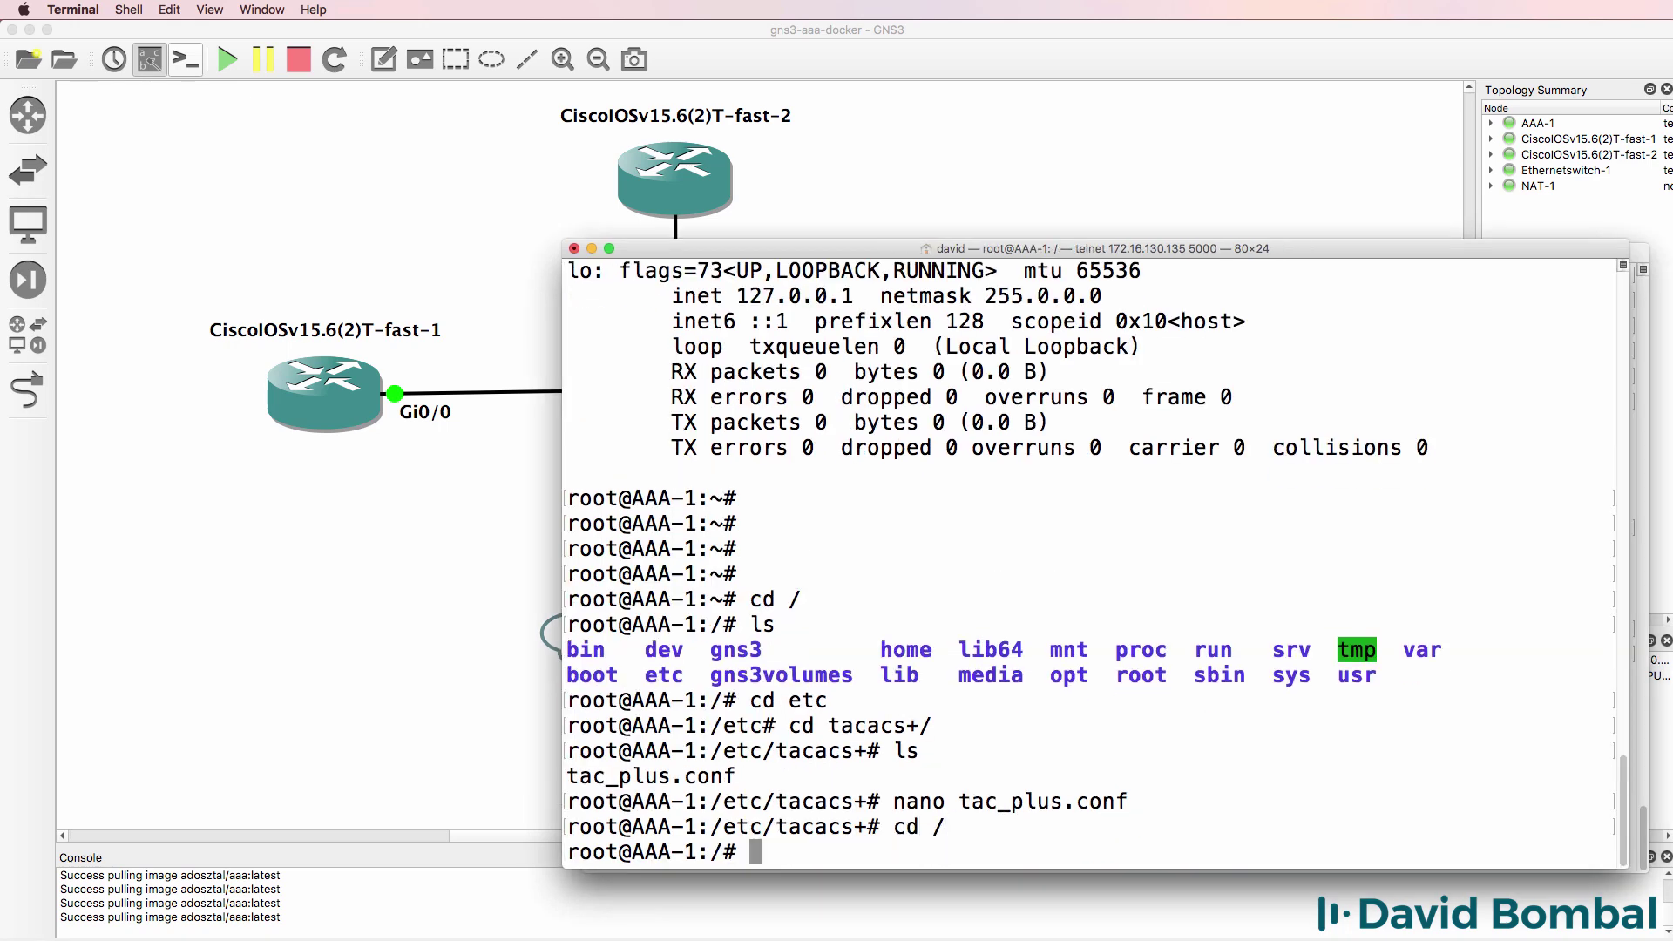
type("lear")
key("Return")
type("ifconfig")
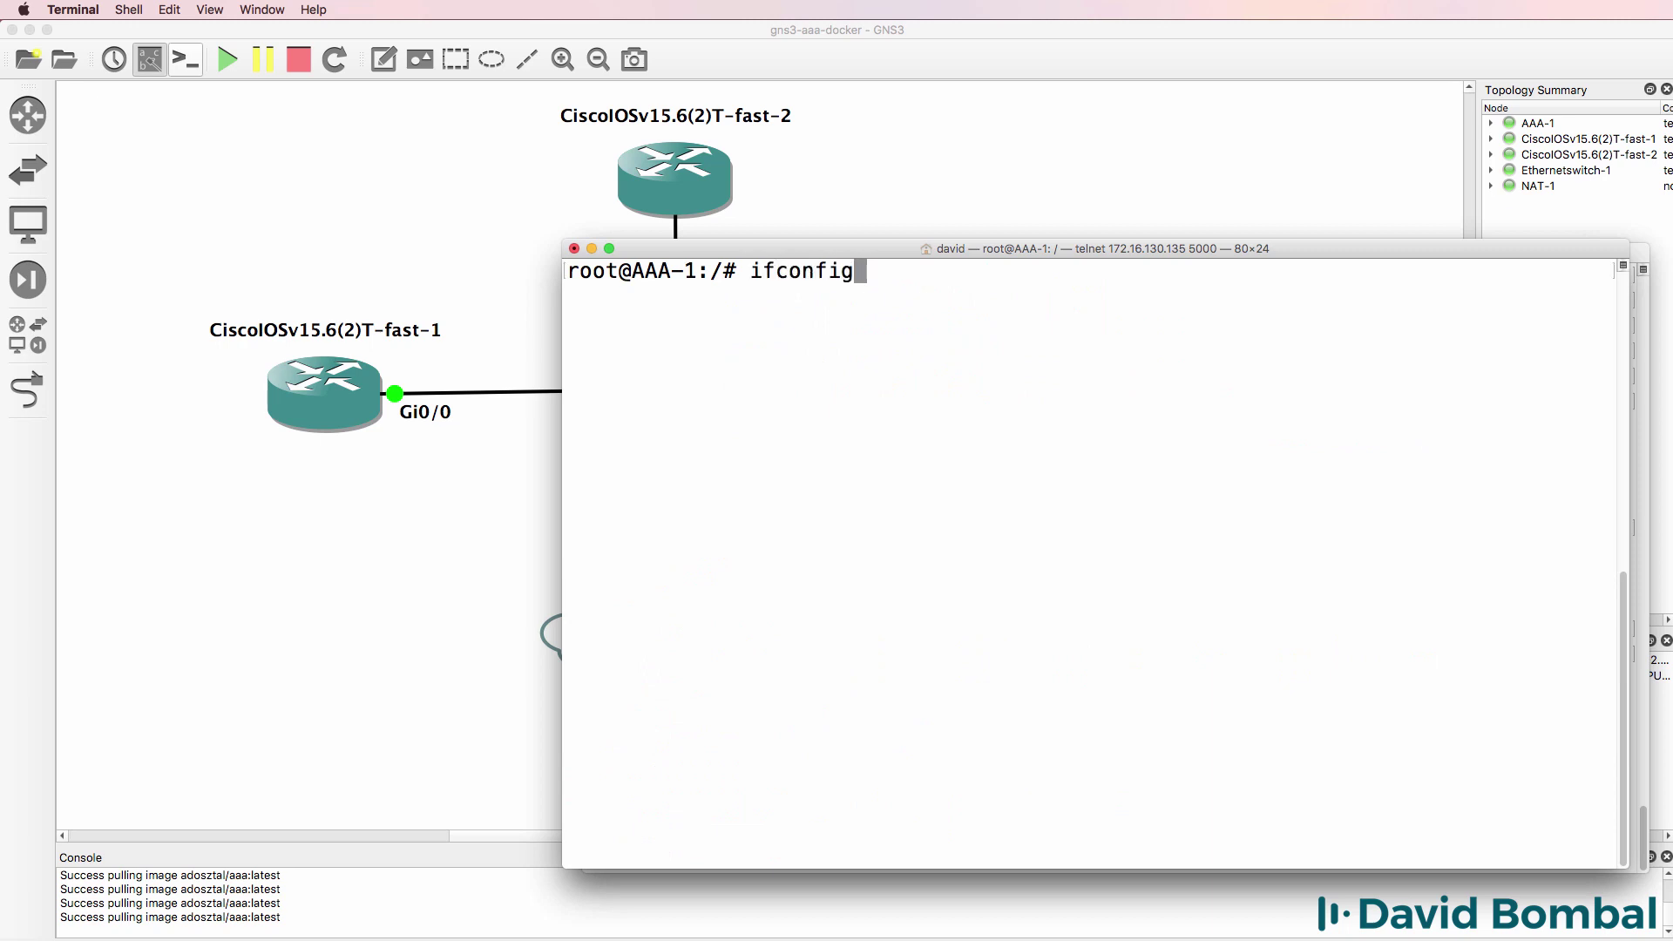
key("Return")
left_click_drag(961, 332, 678, 321)
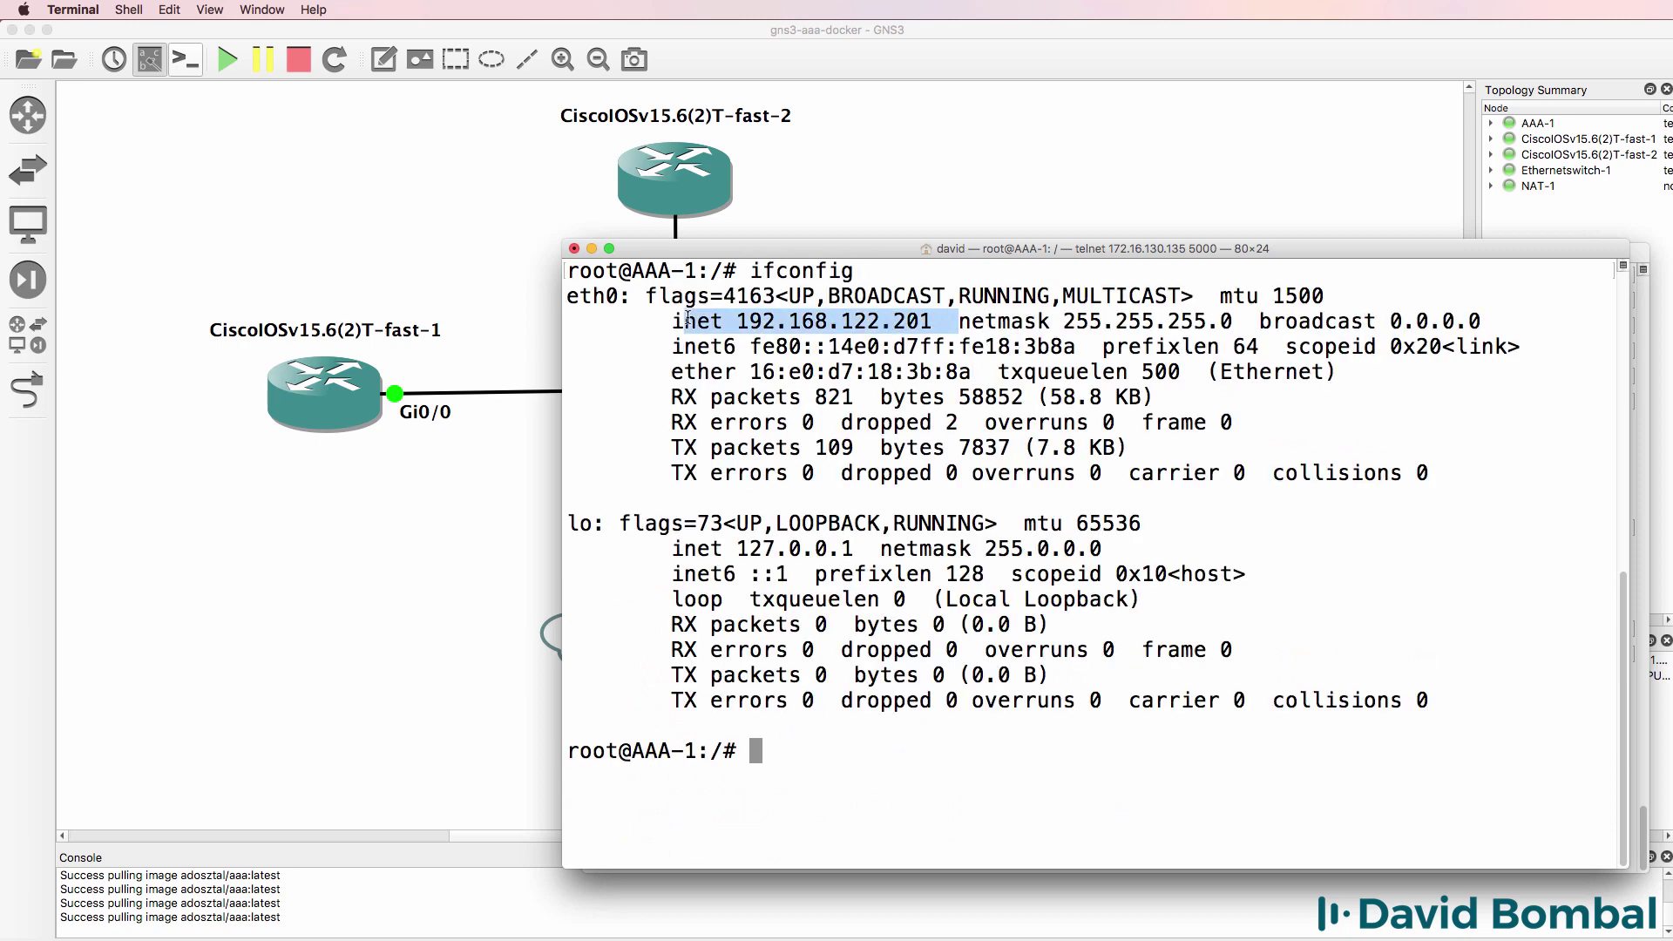
- Complete radius1's 192.168.122.201 address with auth-port 1812 and acct-port 1813
left_click(591, 250)
type("?")
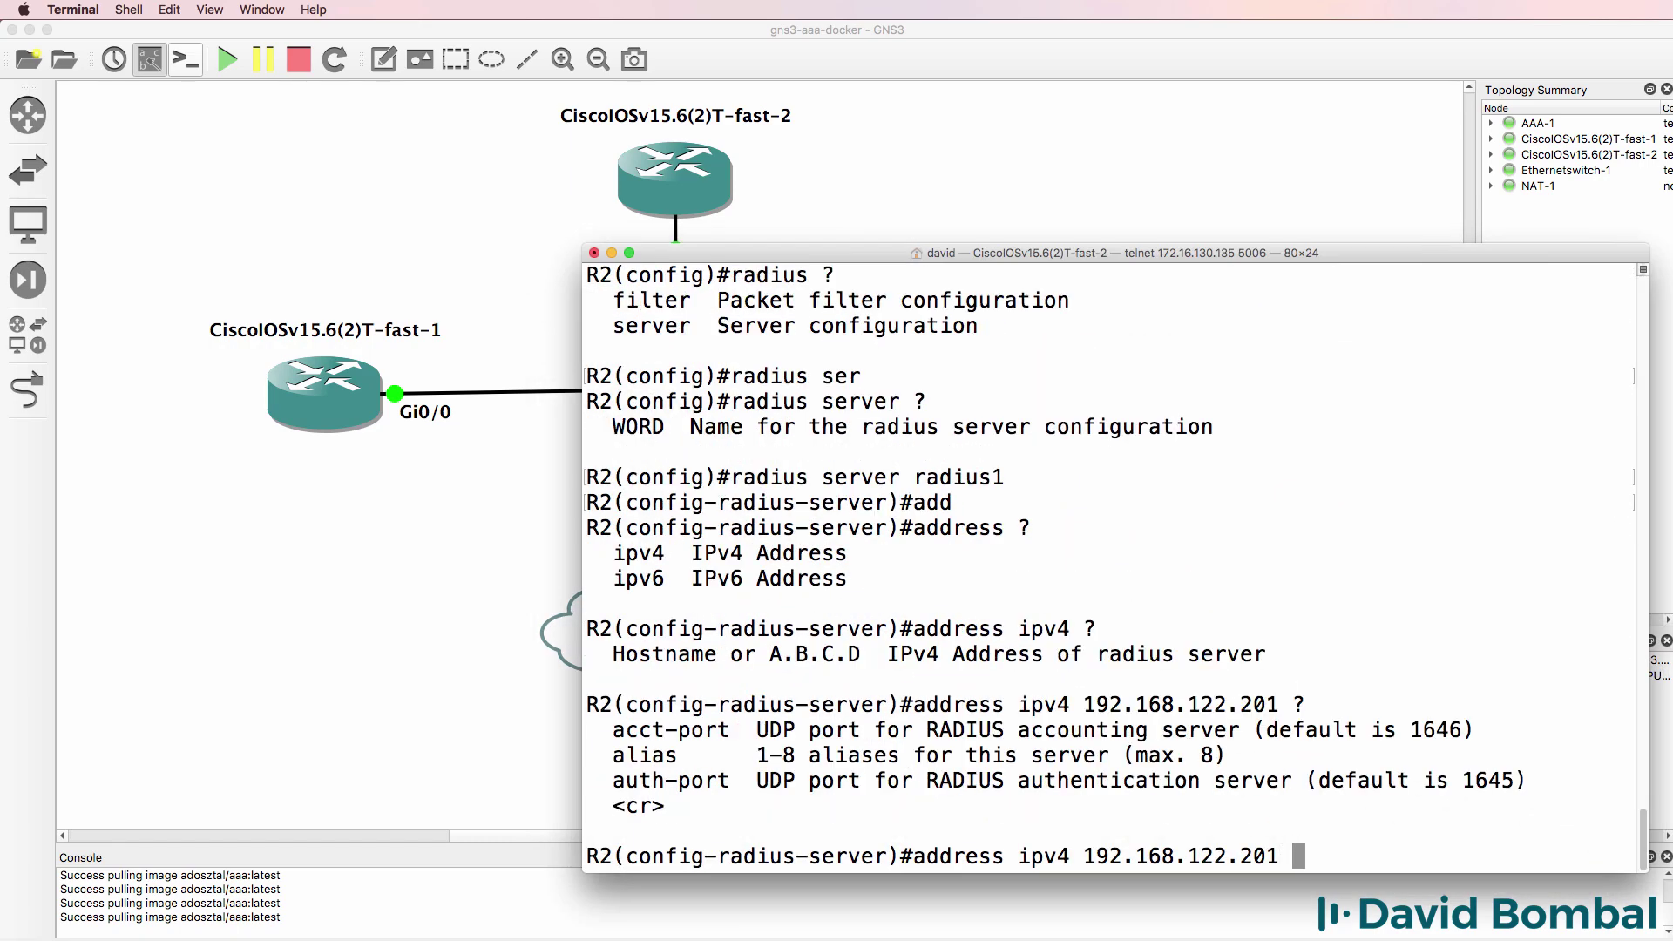
type("au")
key("Tab")
type("?")
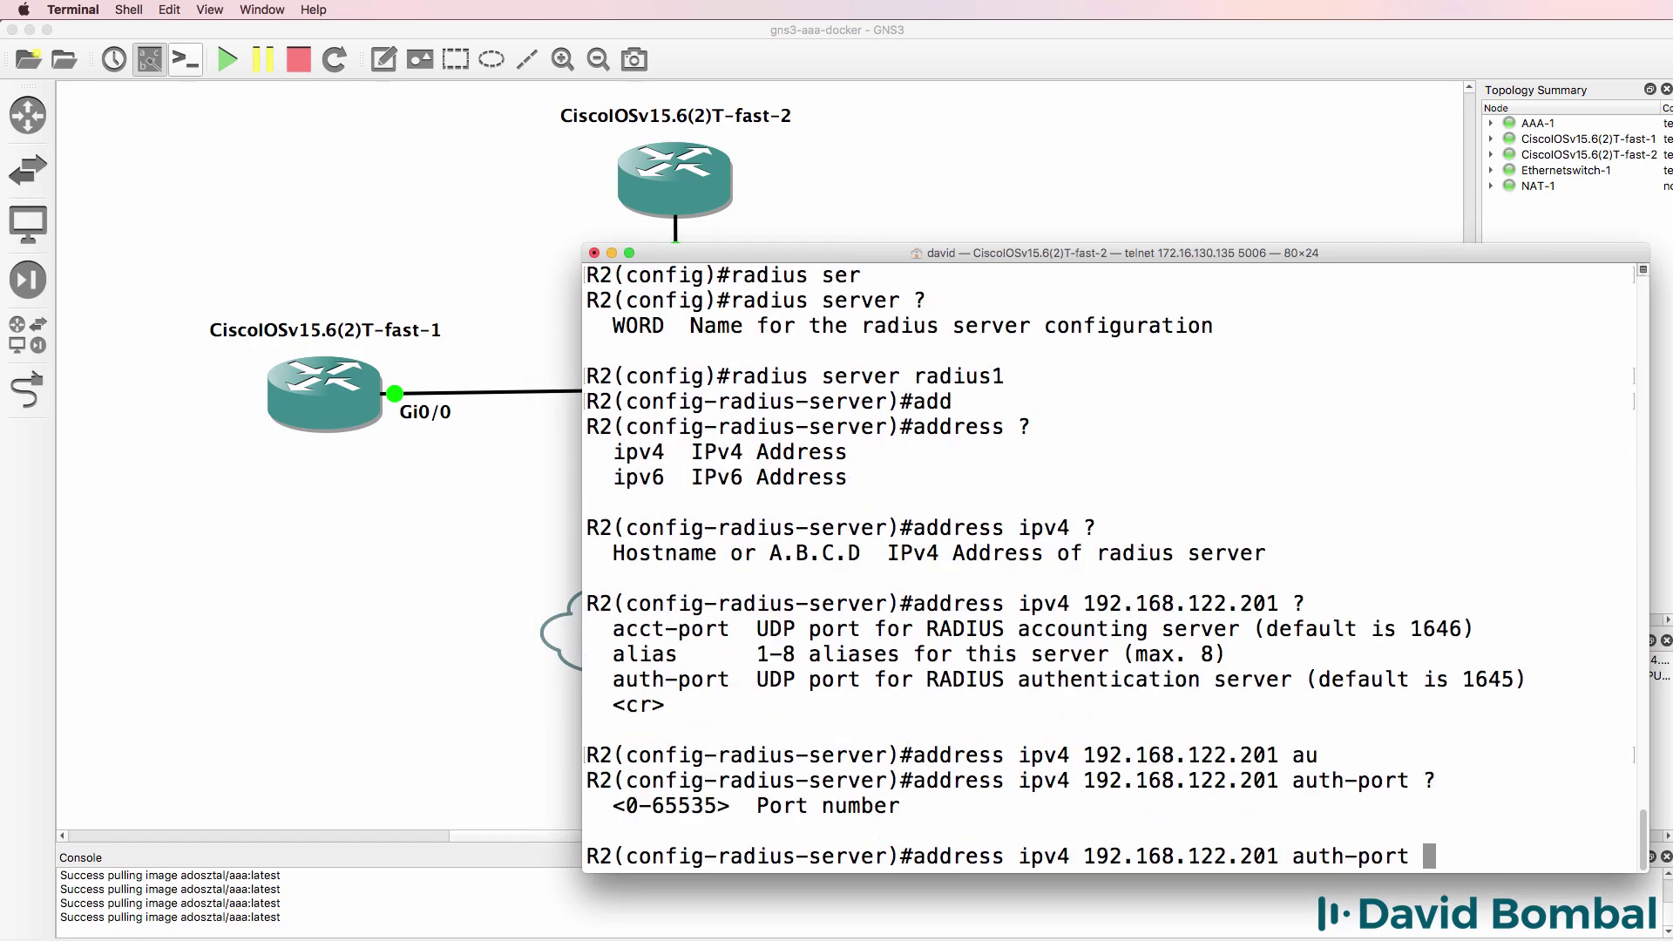
type("1812 ")
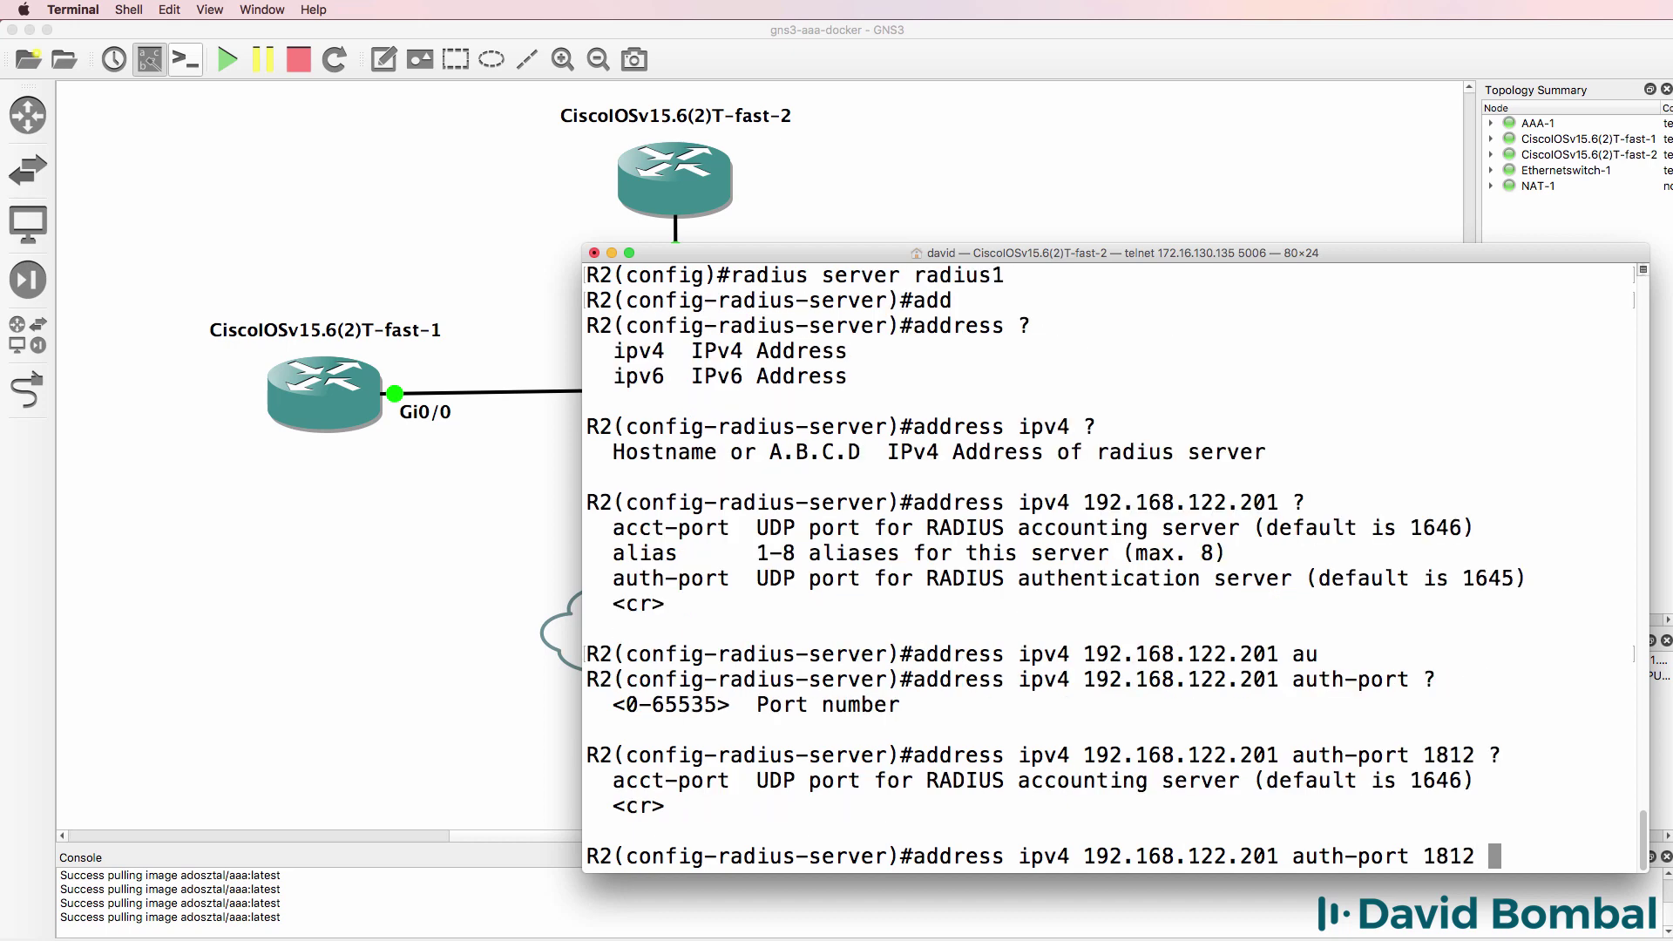
type("?ac")
key("Tab")
type("?")
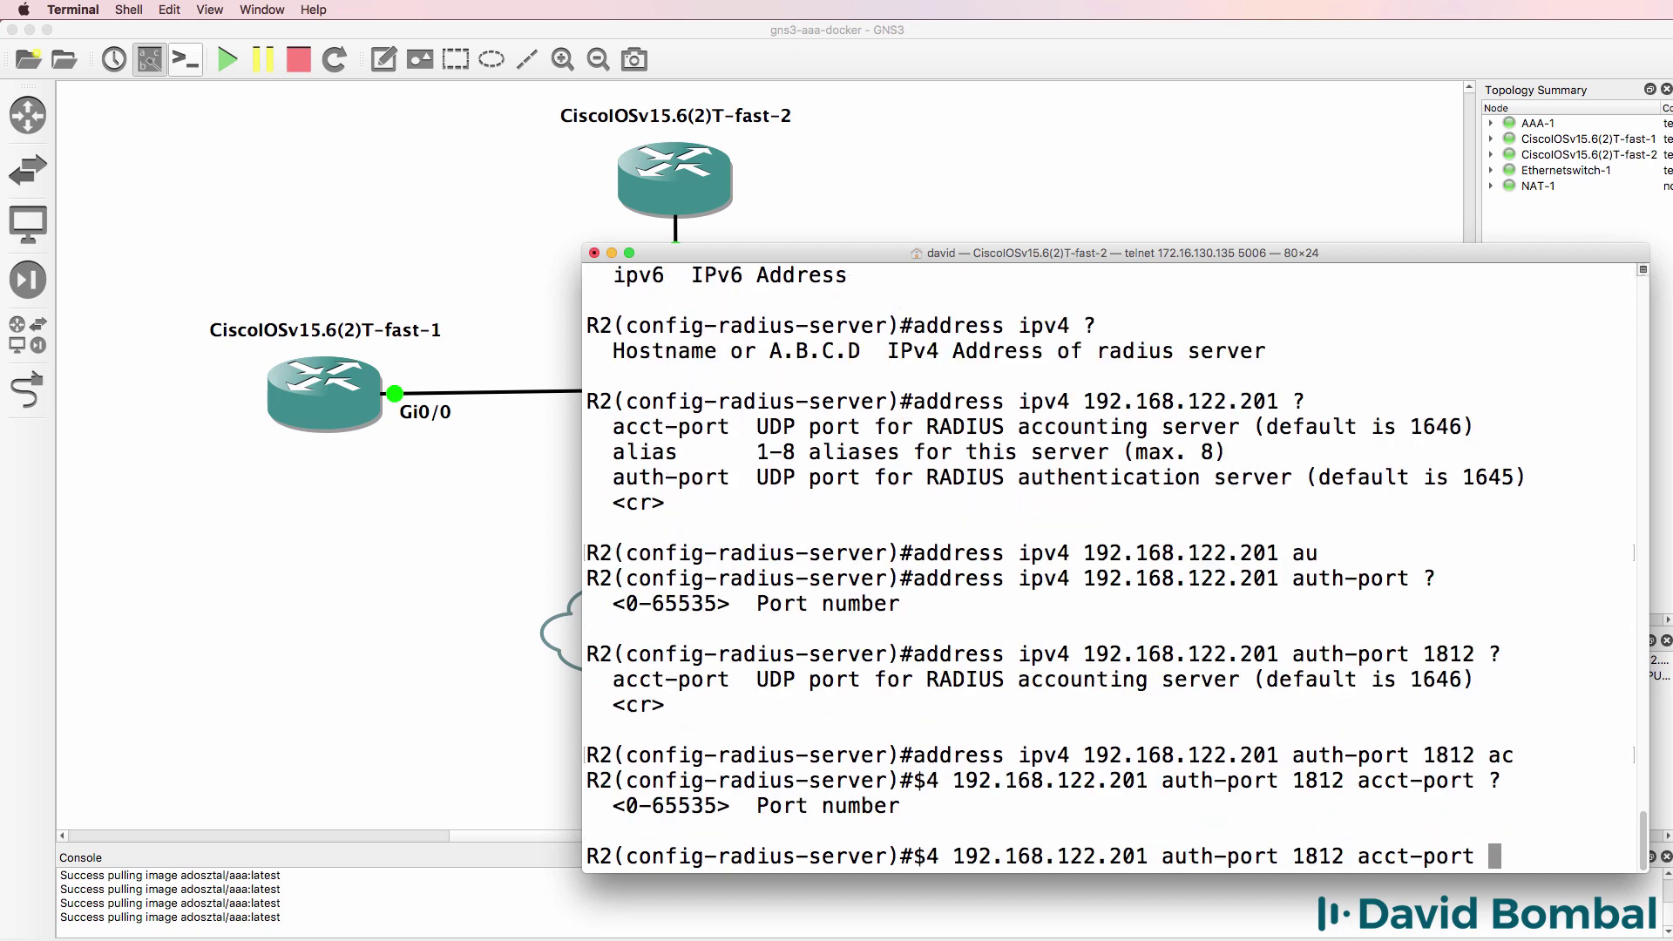
type("1813")
key("Return")
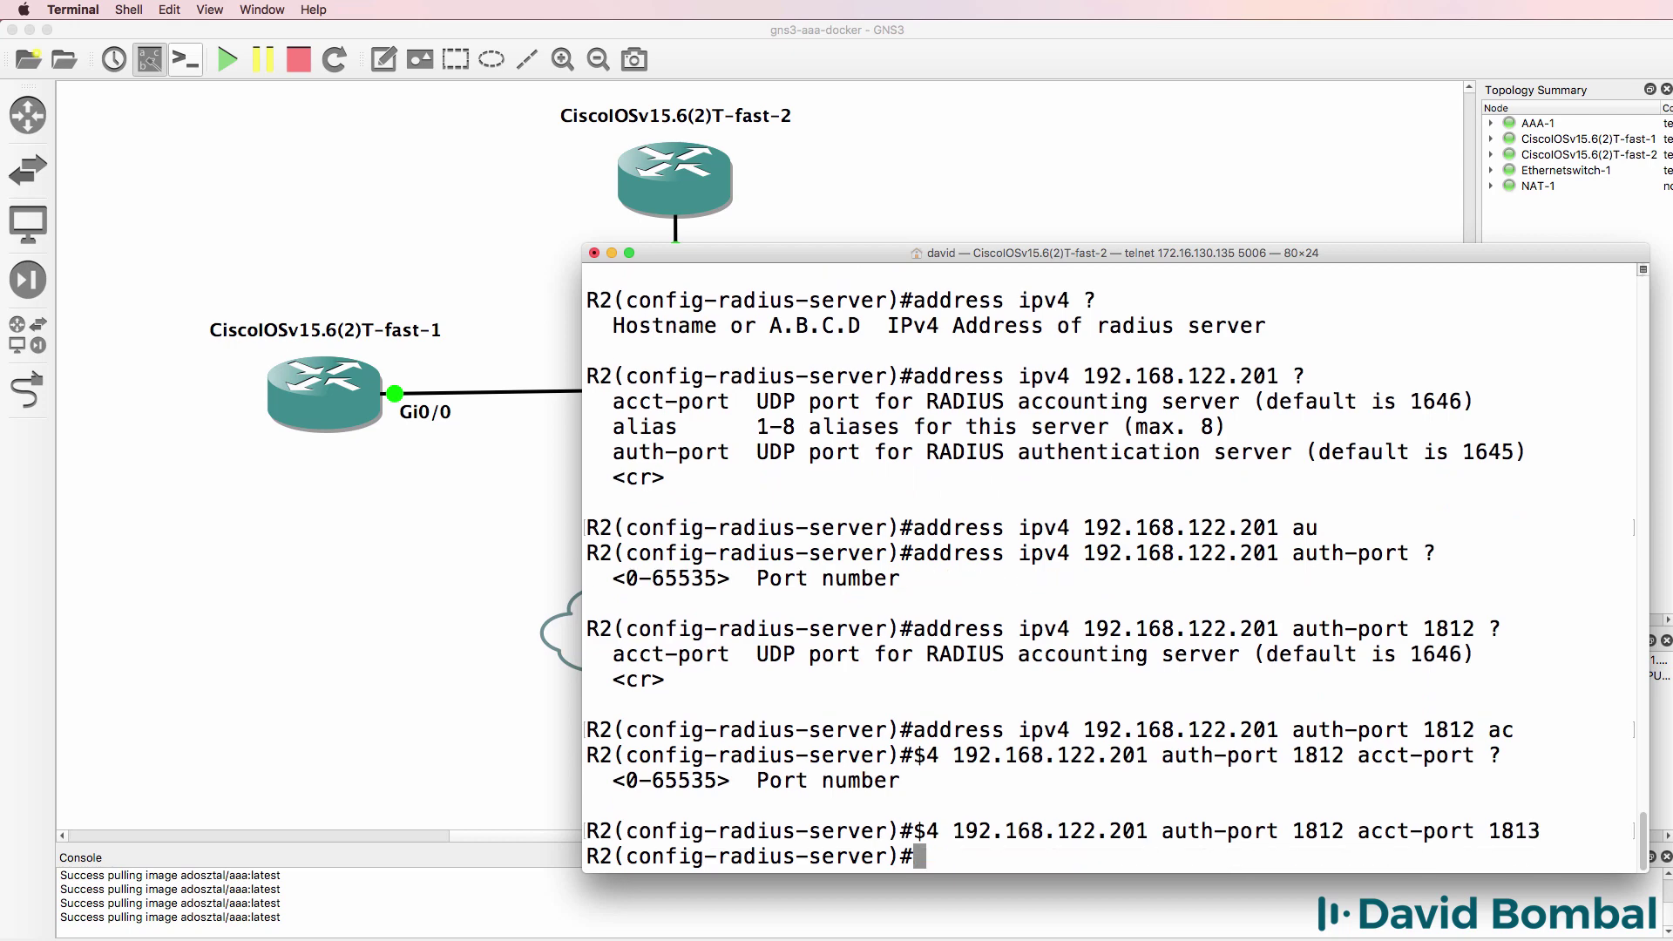
- Give radius1 its shared secret key and return to R2's privileged prompt
type("?")
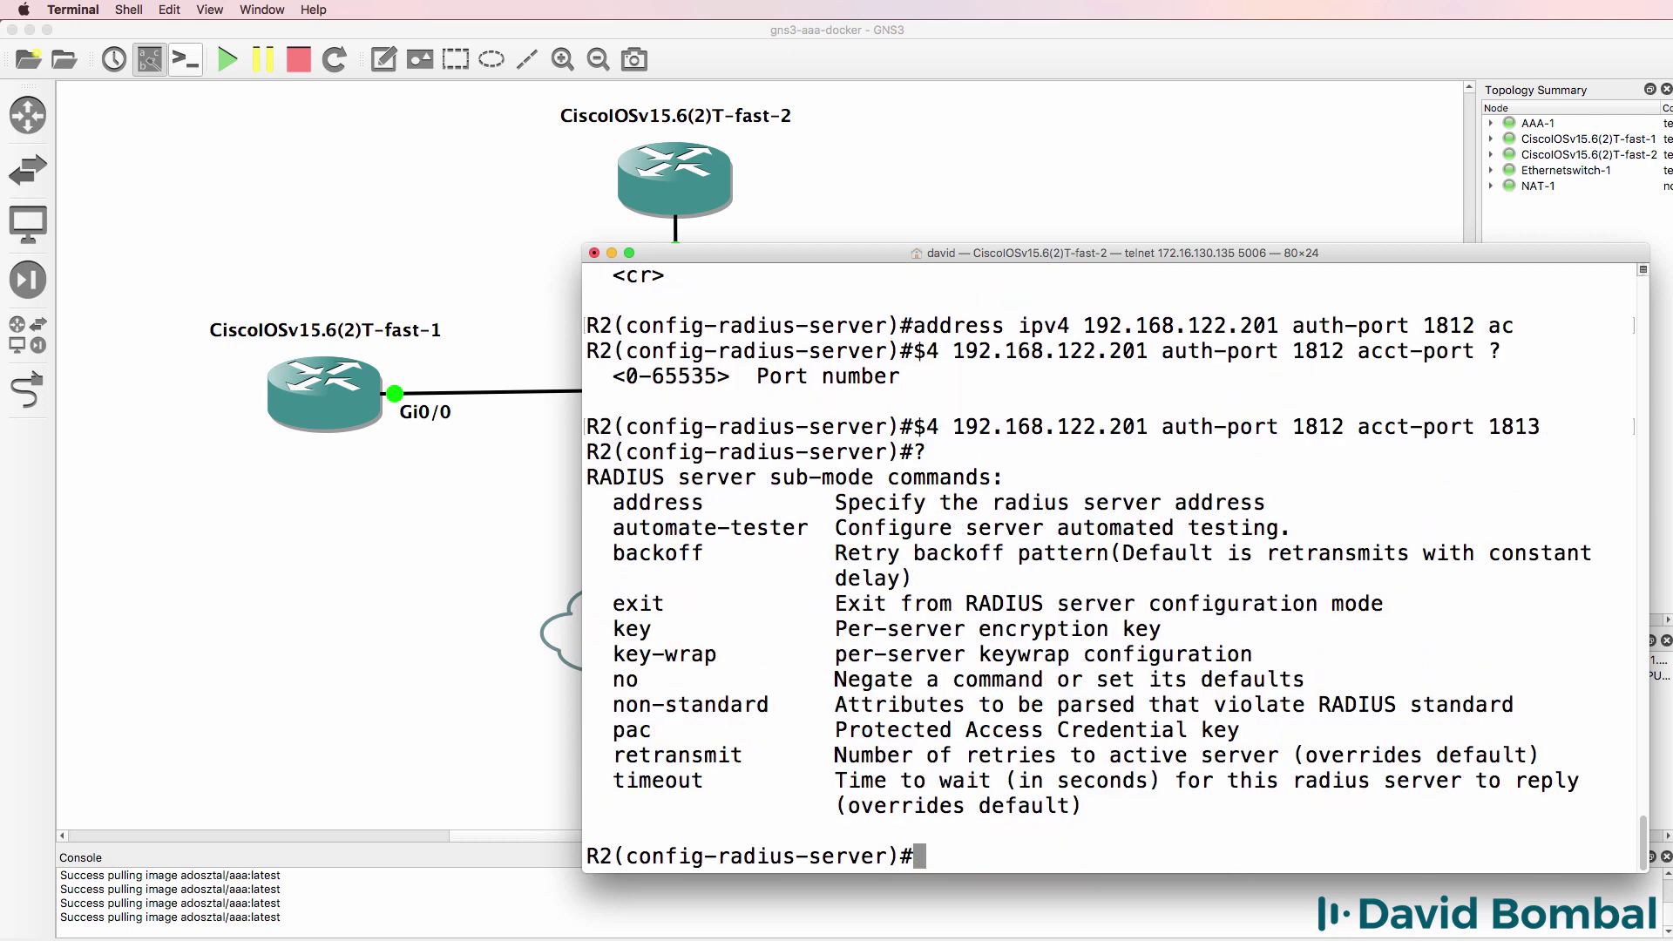
type("key gns3")
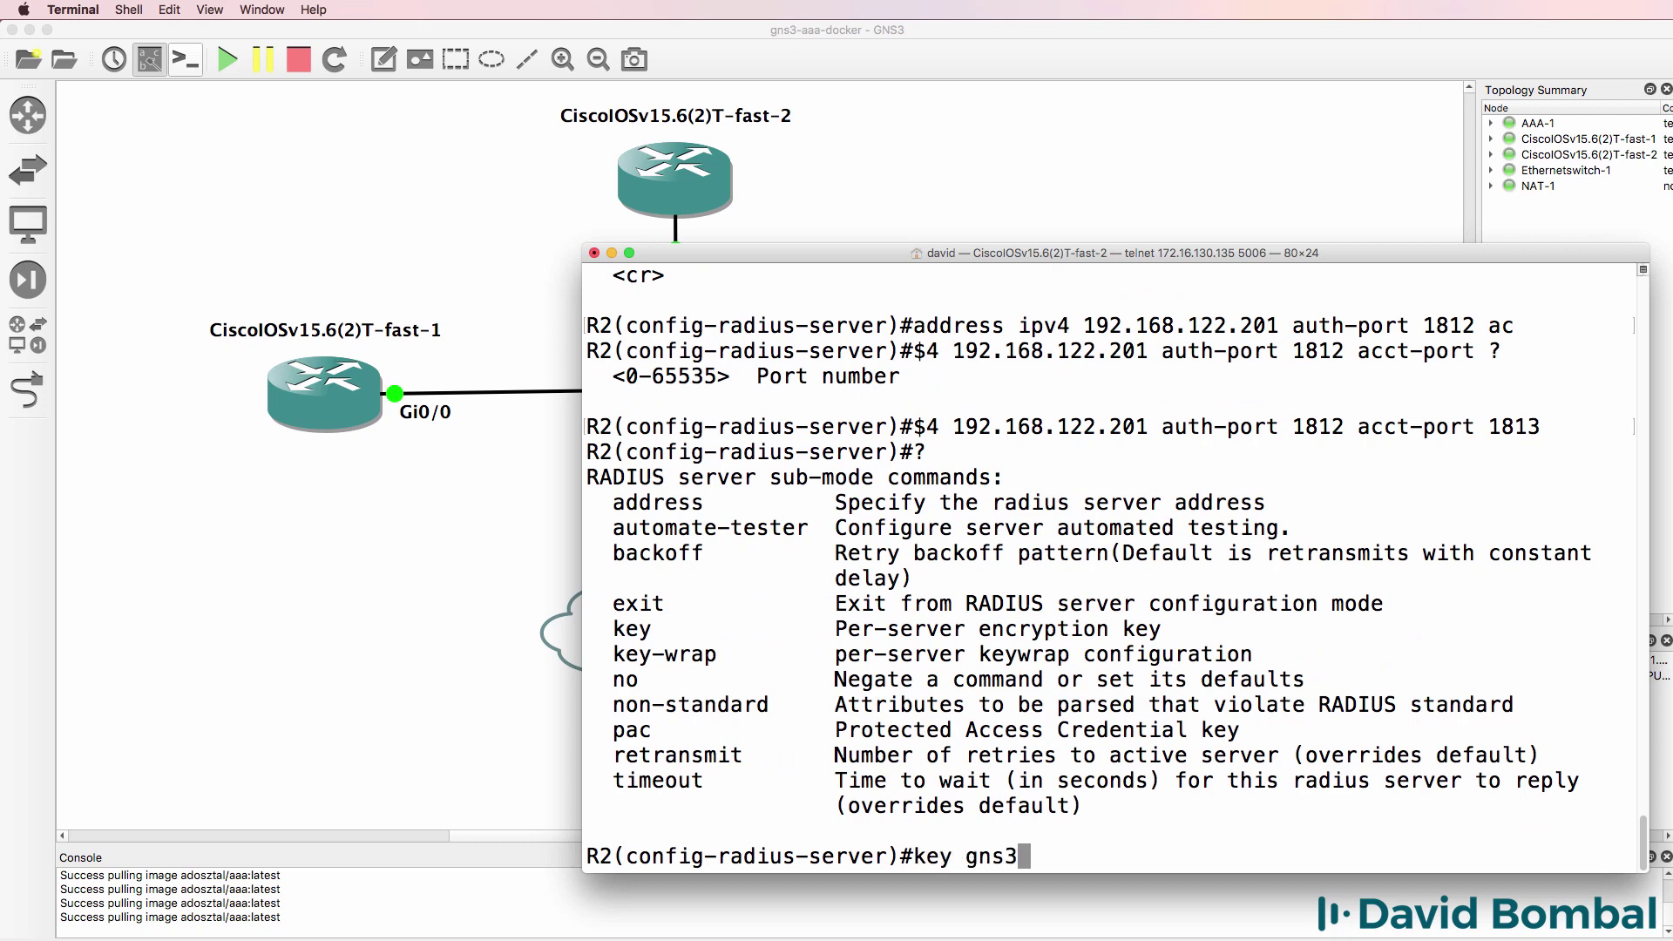
key("Return")
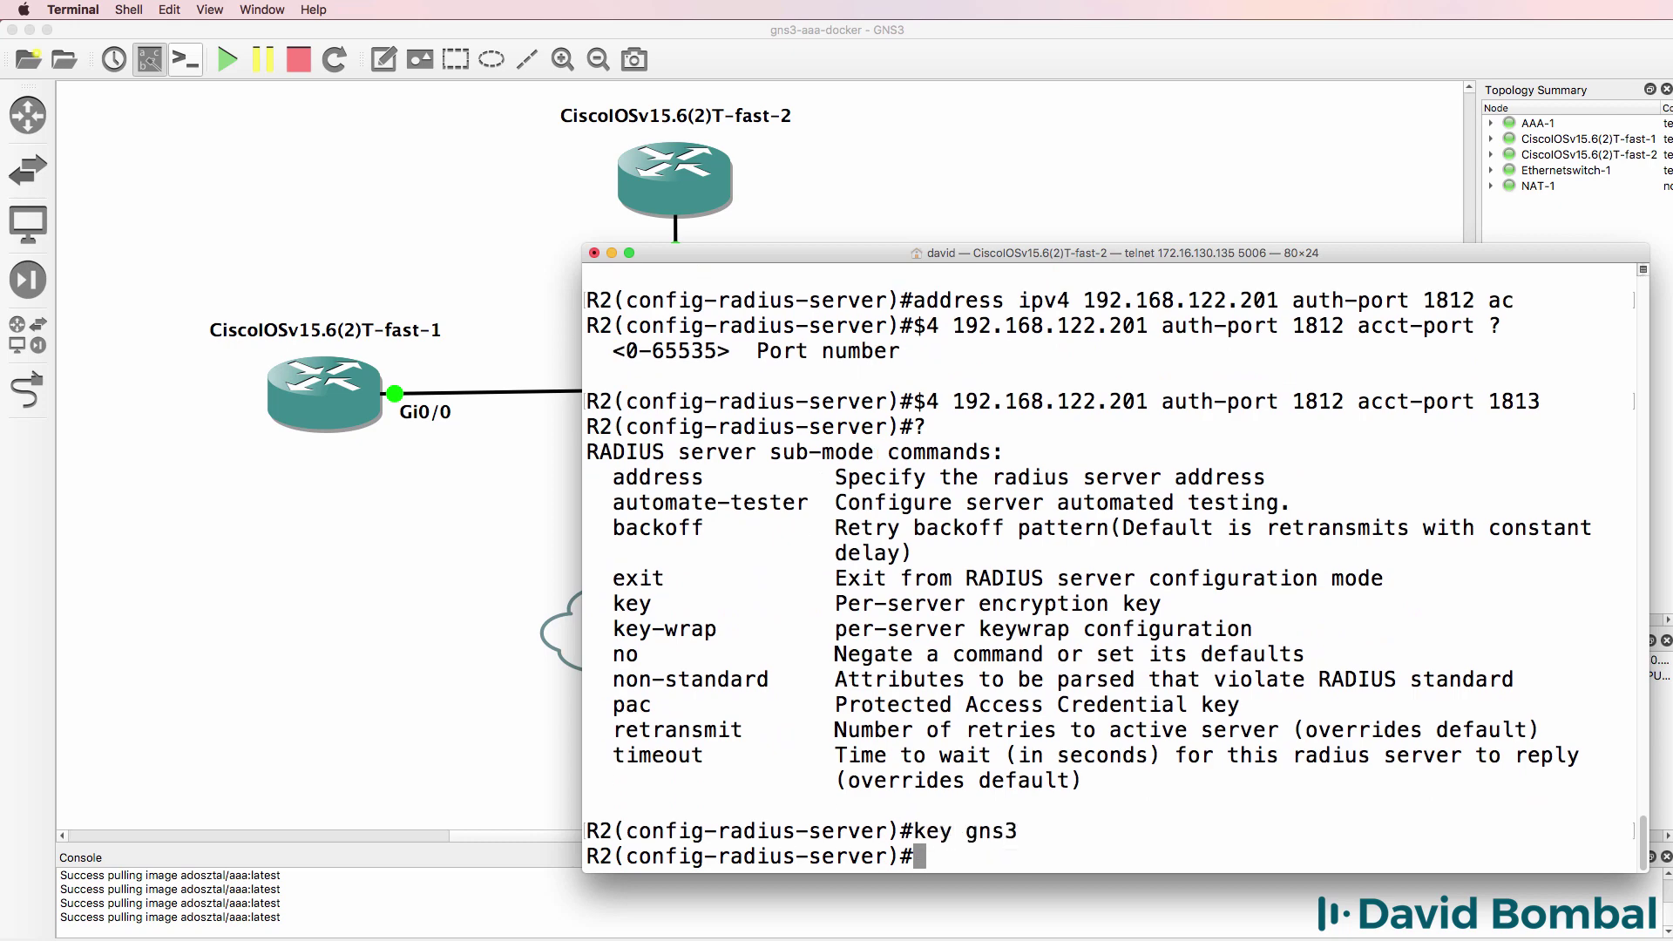
type("end")
key("Return")
key("Return")
key("Return")
- Page through R2's sh run output, marking the enable password, aaa new-model, local user and radius1 lines
type("sh run")
key("Return")
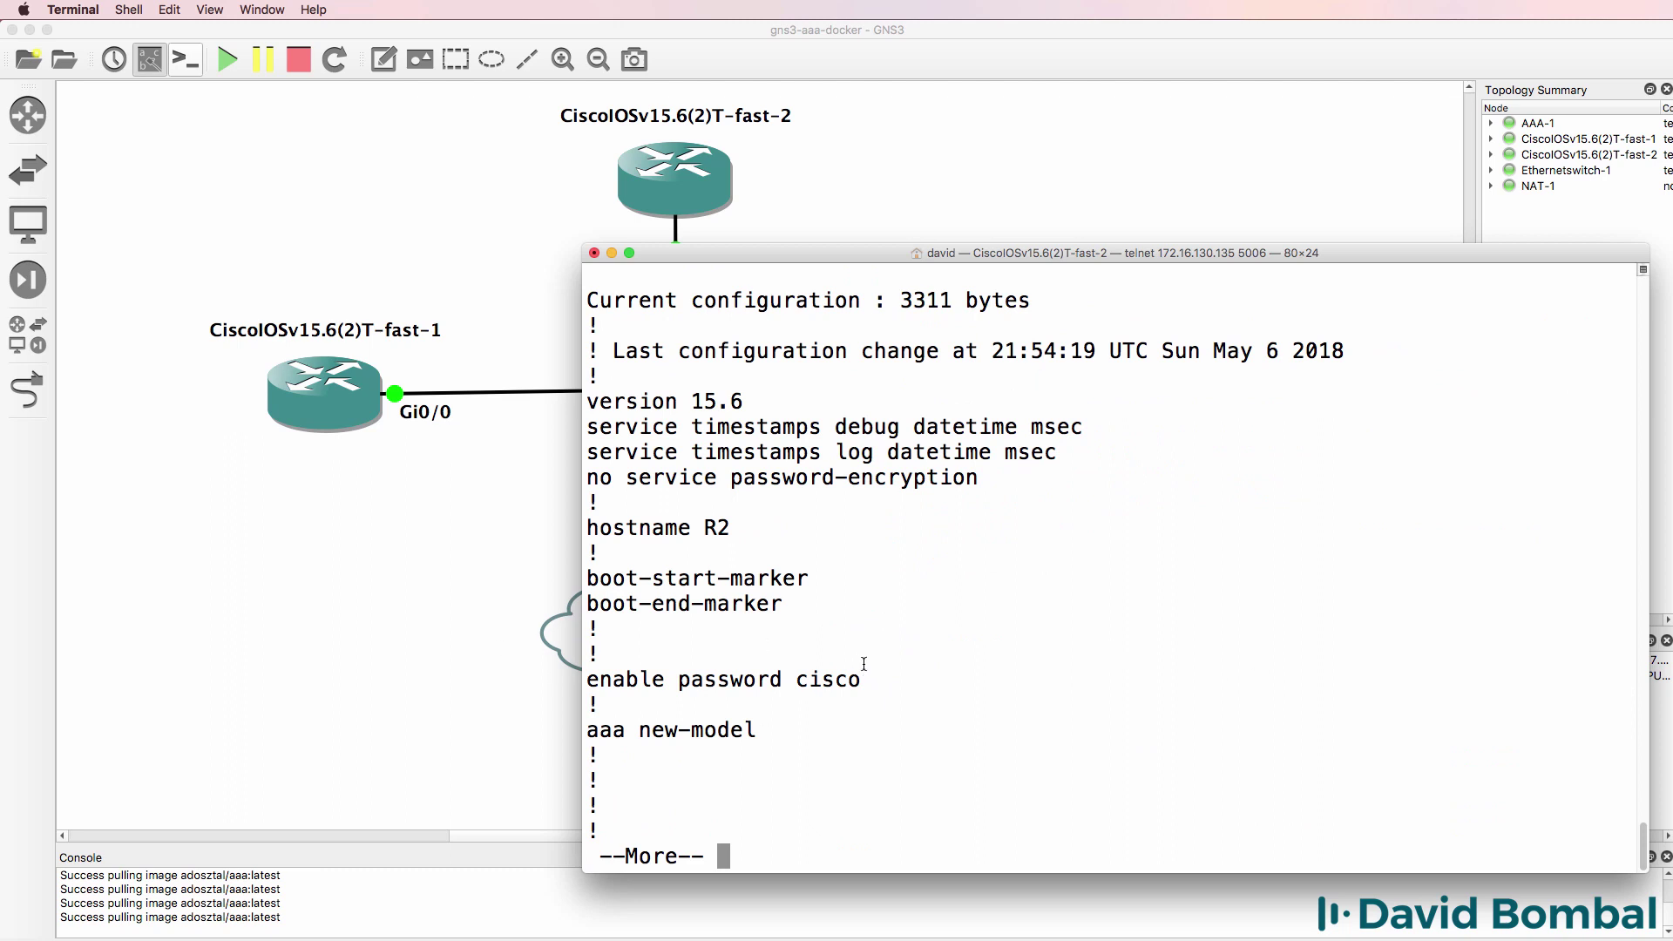
left_click_drag(865, 678, 580, 677)
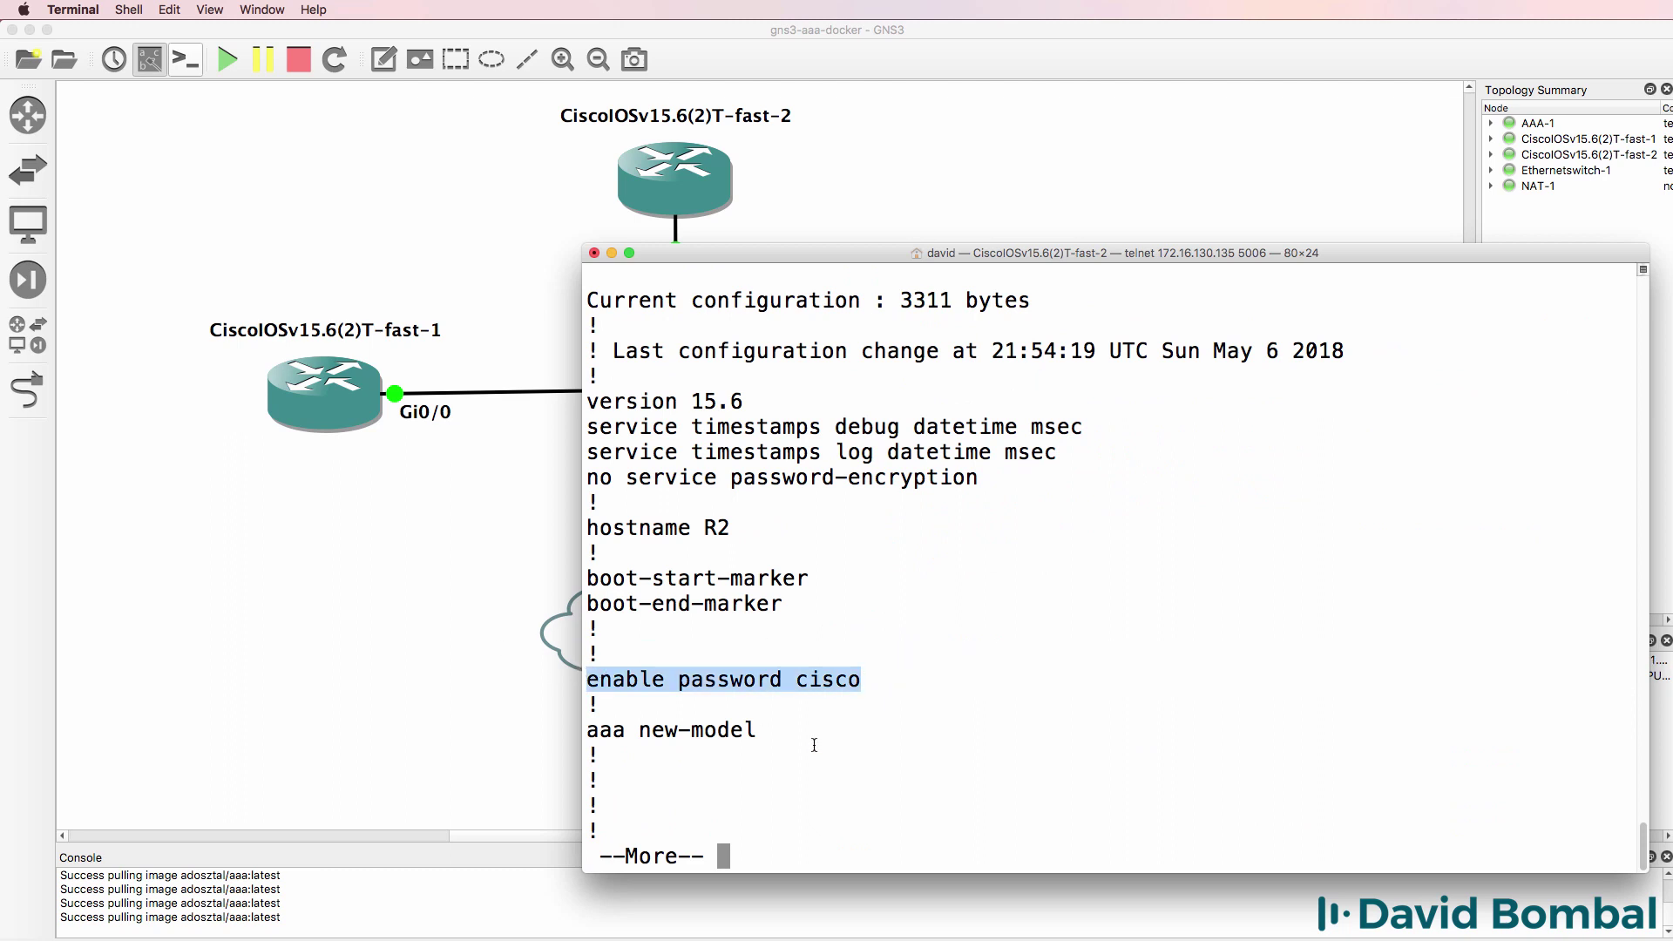
left_click_drag(780, 732, 496, 735)
left_click(971, 623)
key("space")
key("space")
left_click_drag(1030, 536, 514, 517)
key("space")
key("space")
key("Return")
key("Return")
key("Return")
key("Return")
key("Return")
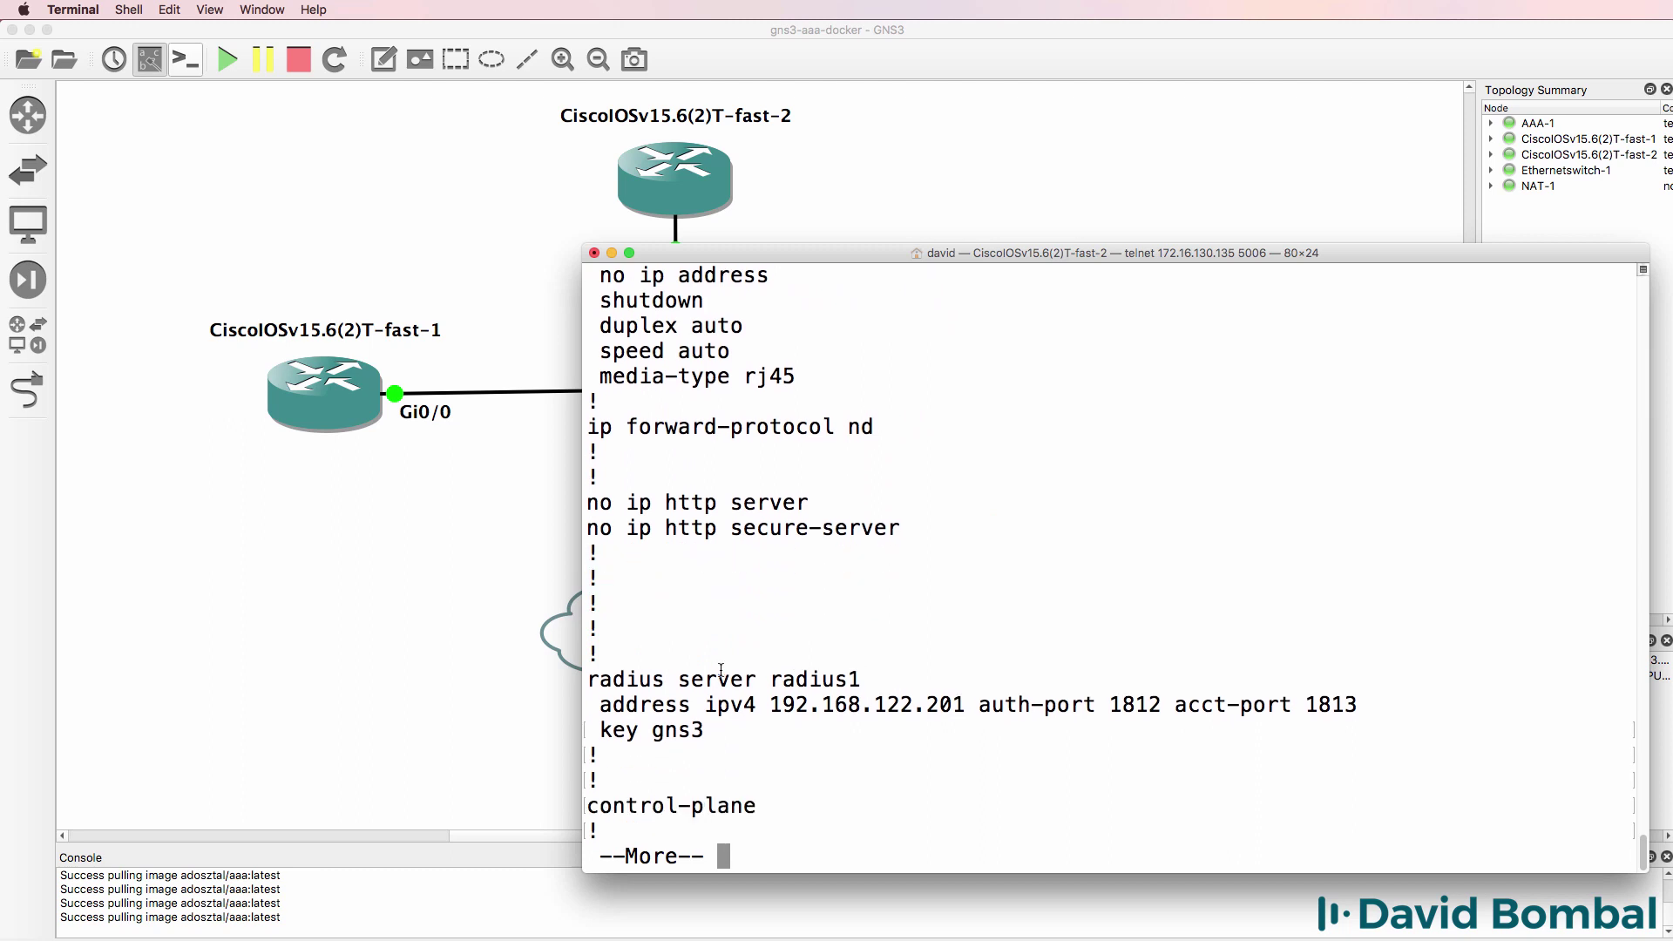
left_click_drag(697, 662, 804, 738)
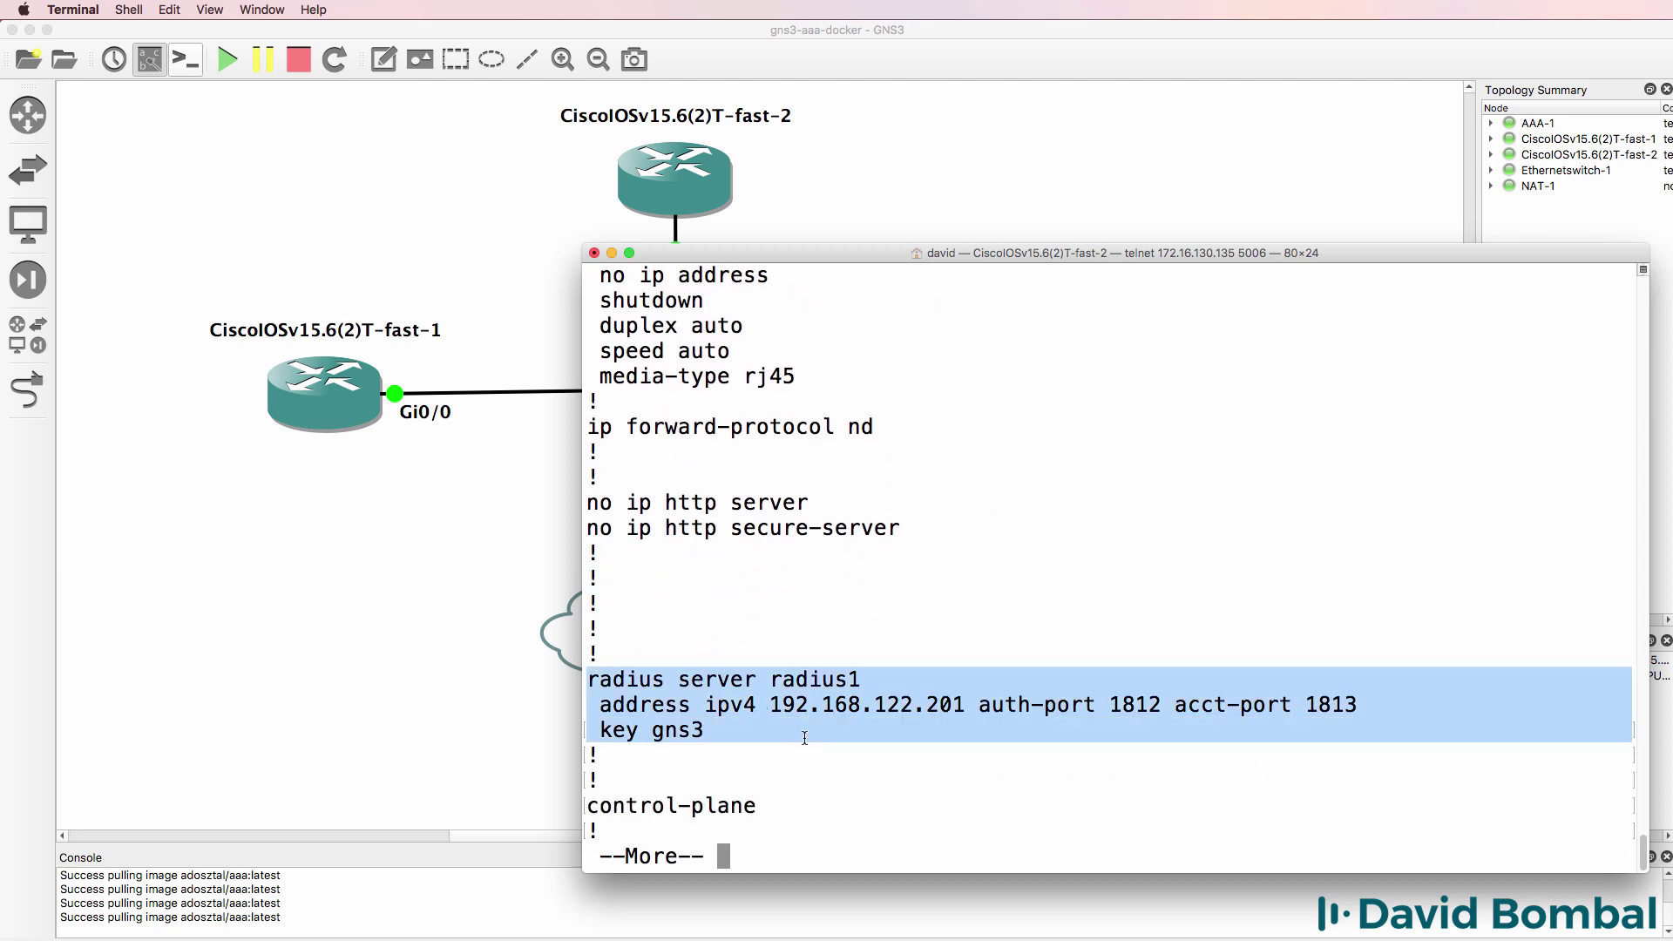
left_click(872, 604)
- Enter global configuration and create the RADIUS server group gns3group2
type("qconf t")
key("Return")
type("aaa gr")
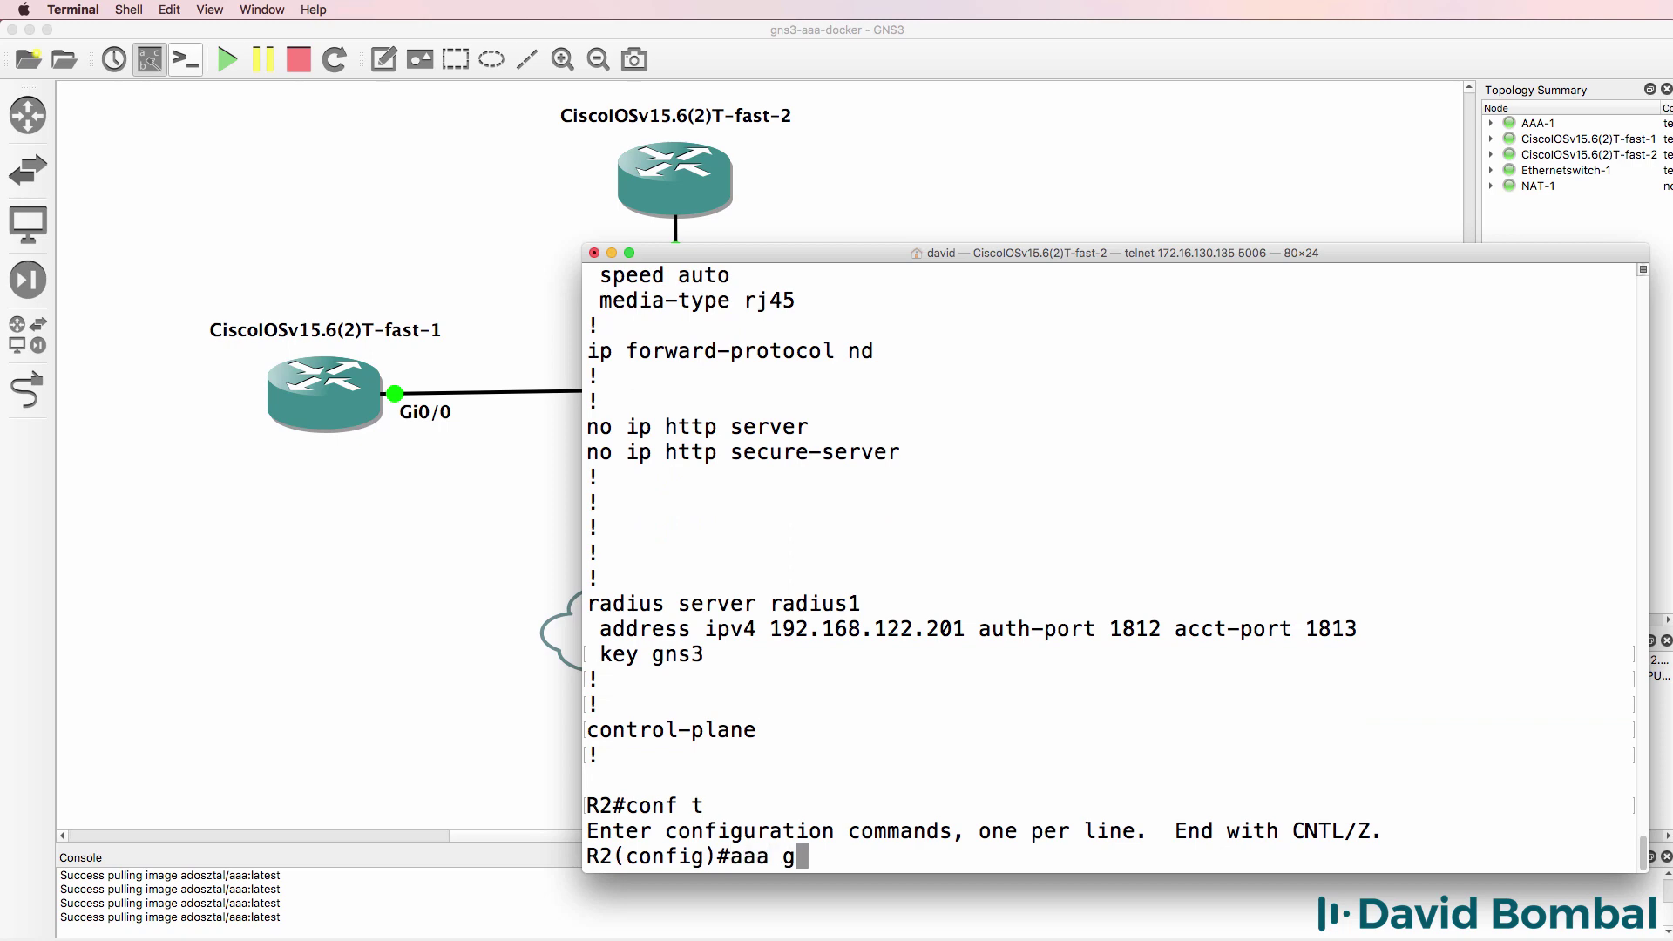
key("Tab")
type("?")
type("se")
key("Tab")
type("?r")
key("Tab")
type("?")
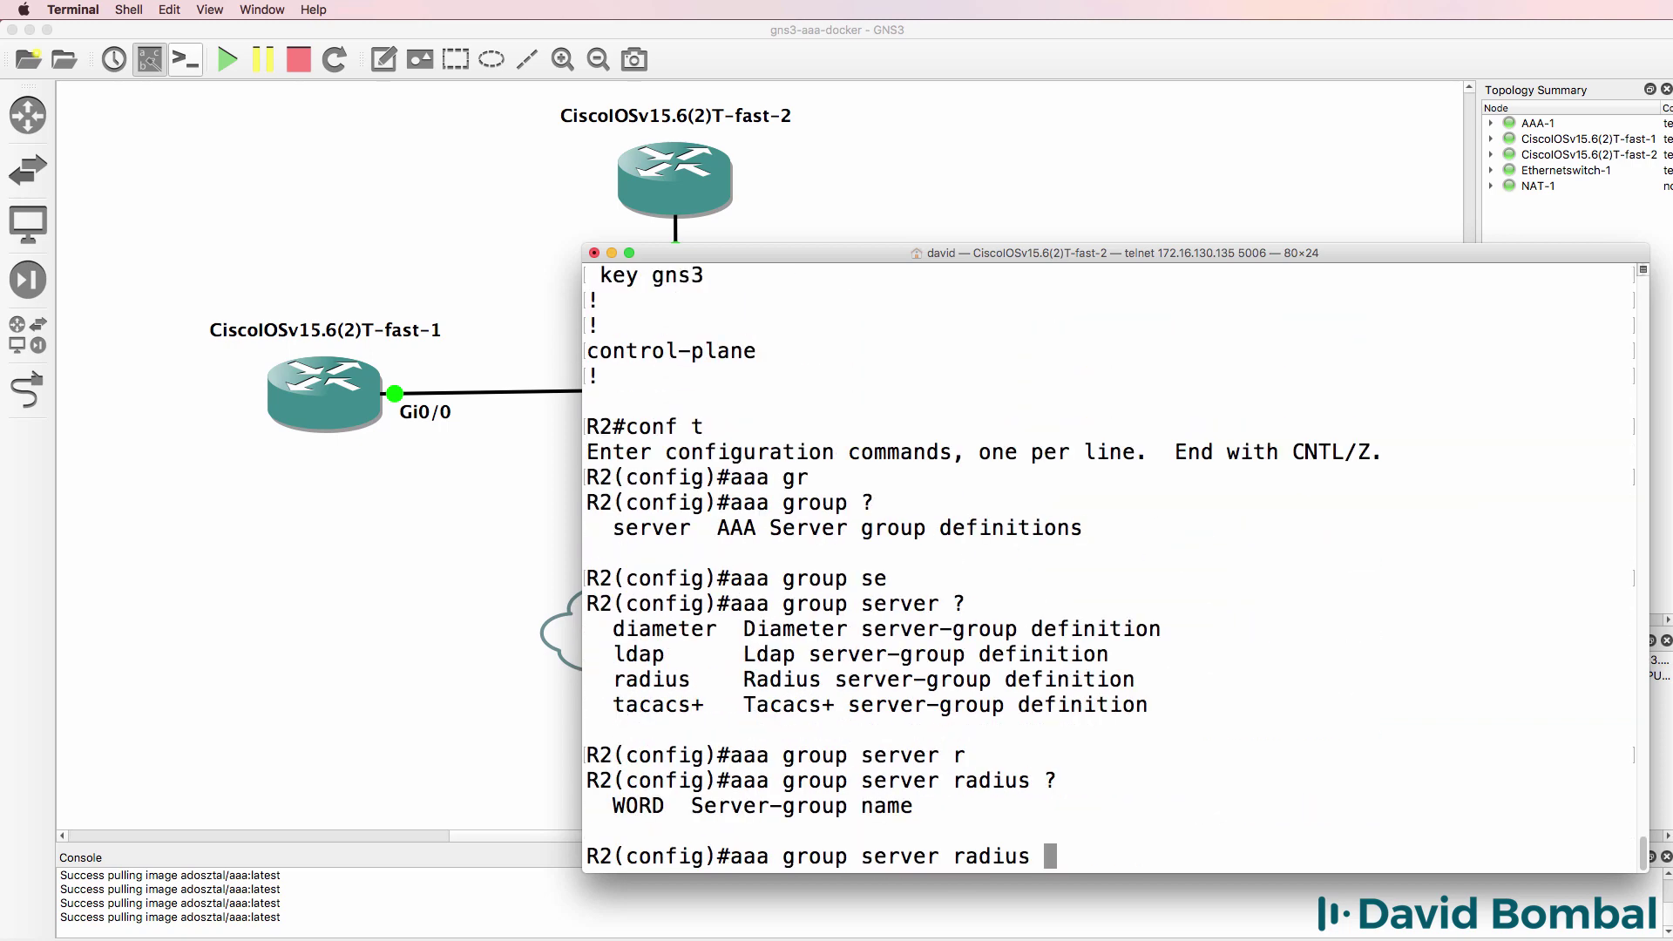
type("gns3group2")
key("Return")
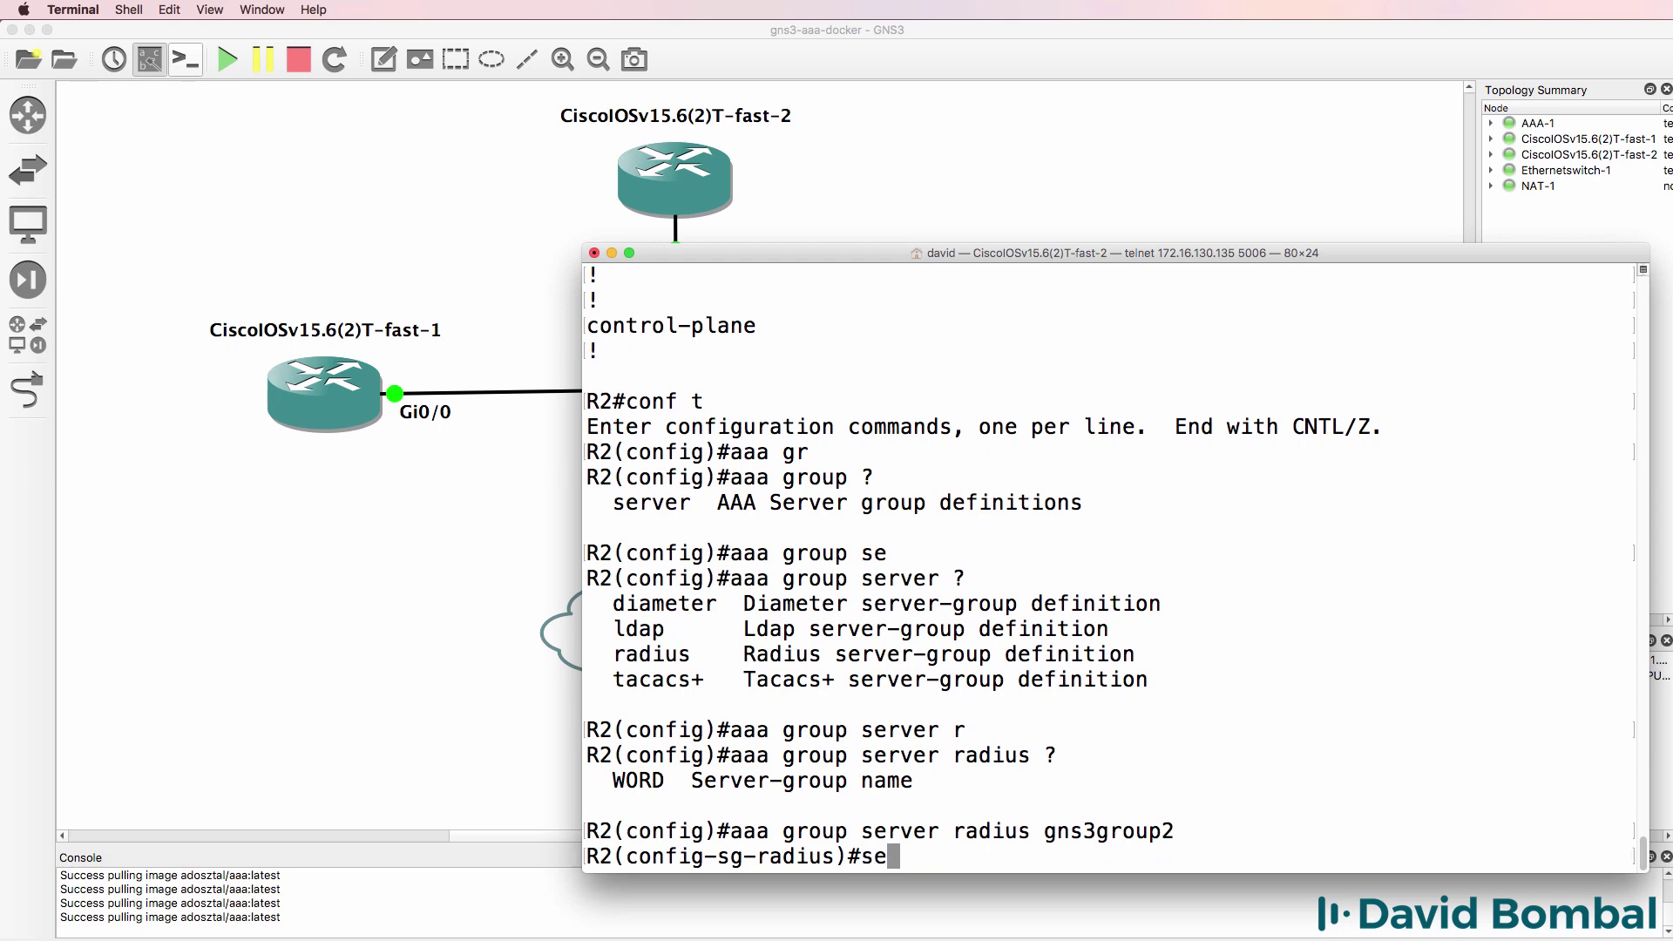
- Add server name radius1 to gns3group2 and exit the group configuration
type("se")
key("Tab")
type("?")
type("name ?r")
type("adius1")
key("Return")
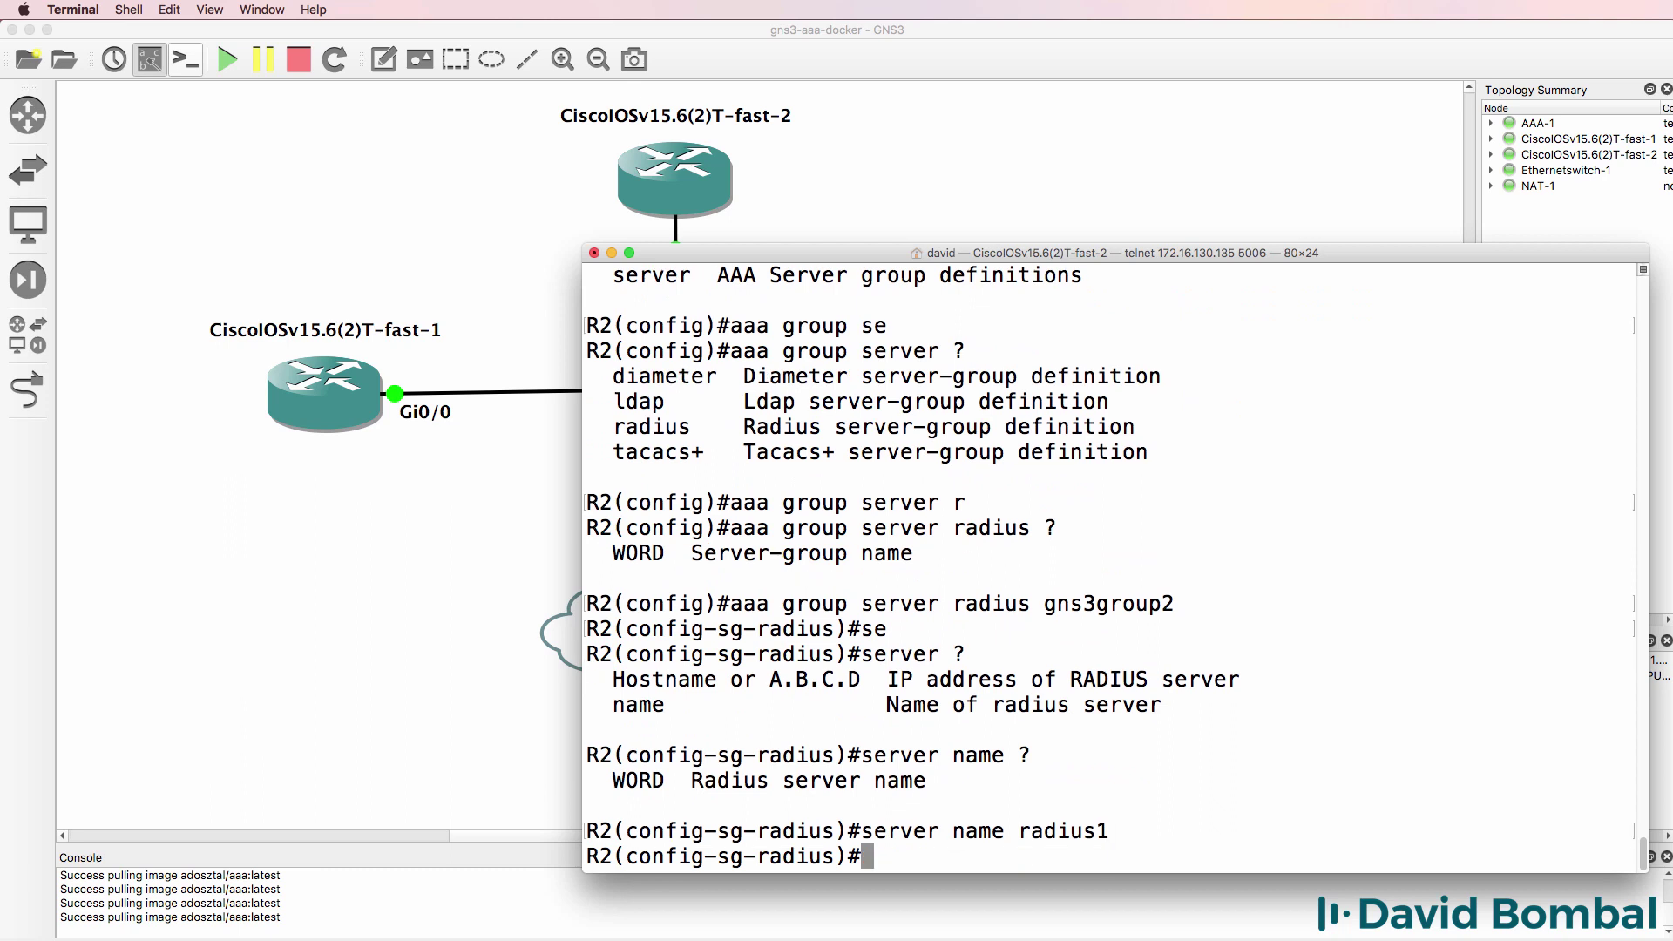
type("exit")
key("Return")
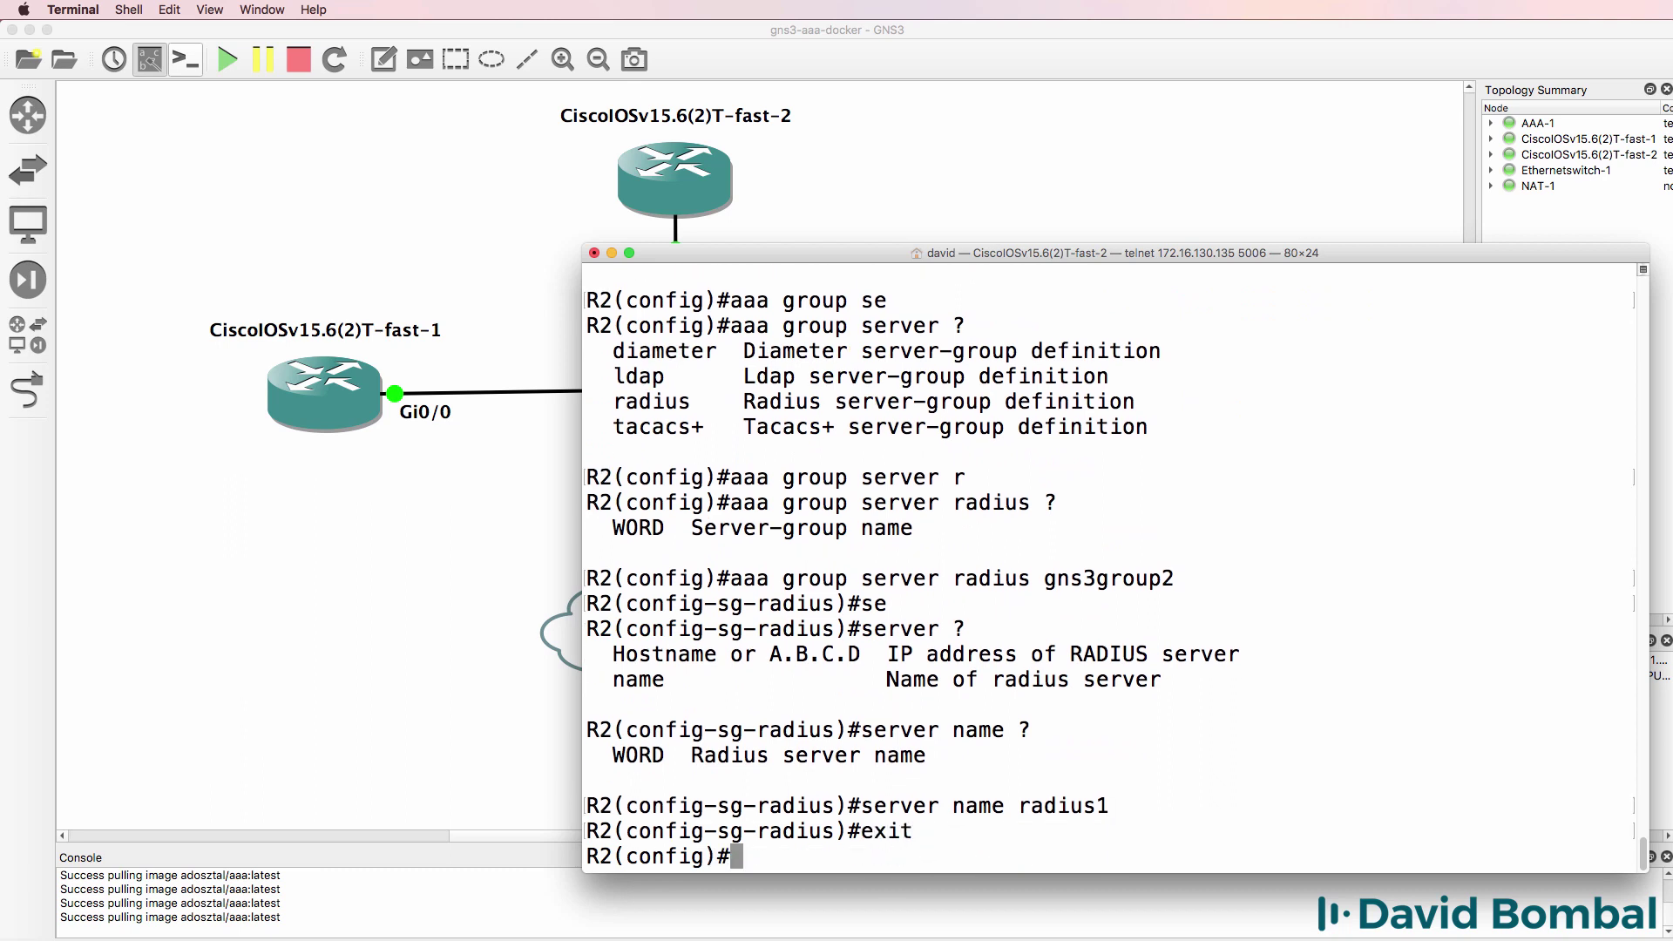
- Type 'aaa authentication login default group gns3group2', checking the method options with ? help
type("aaa auth")
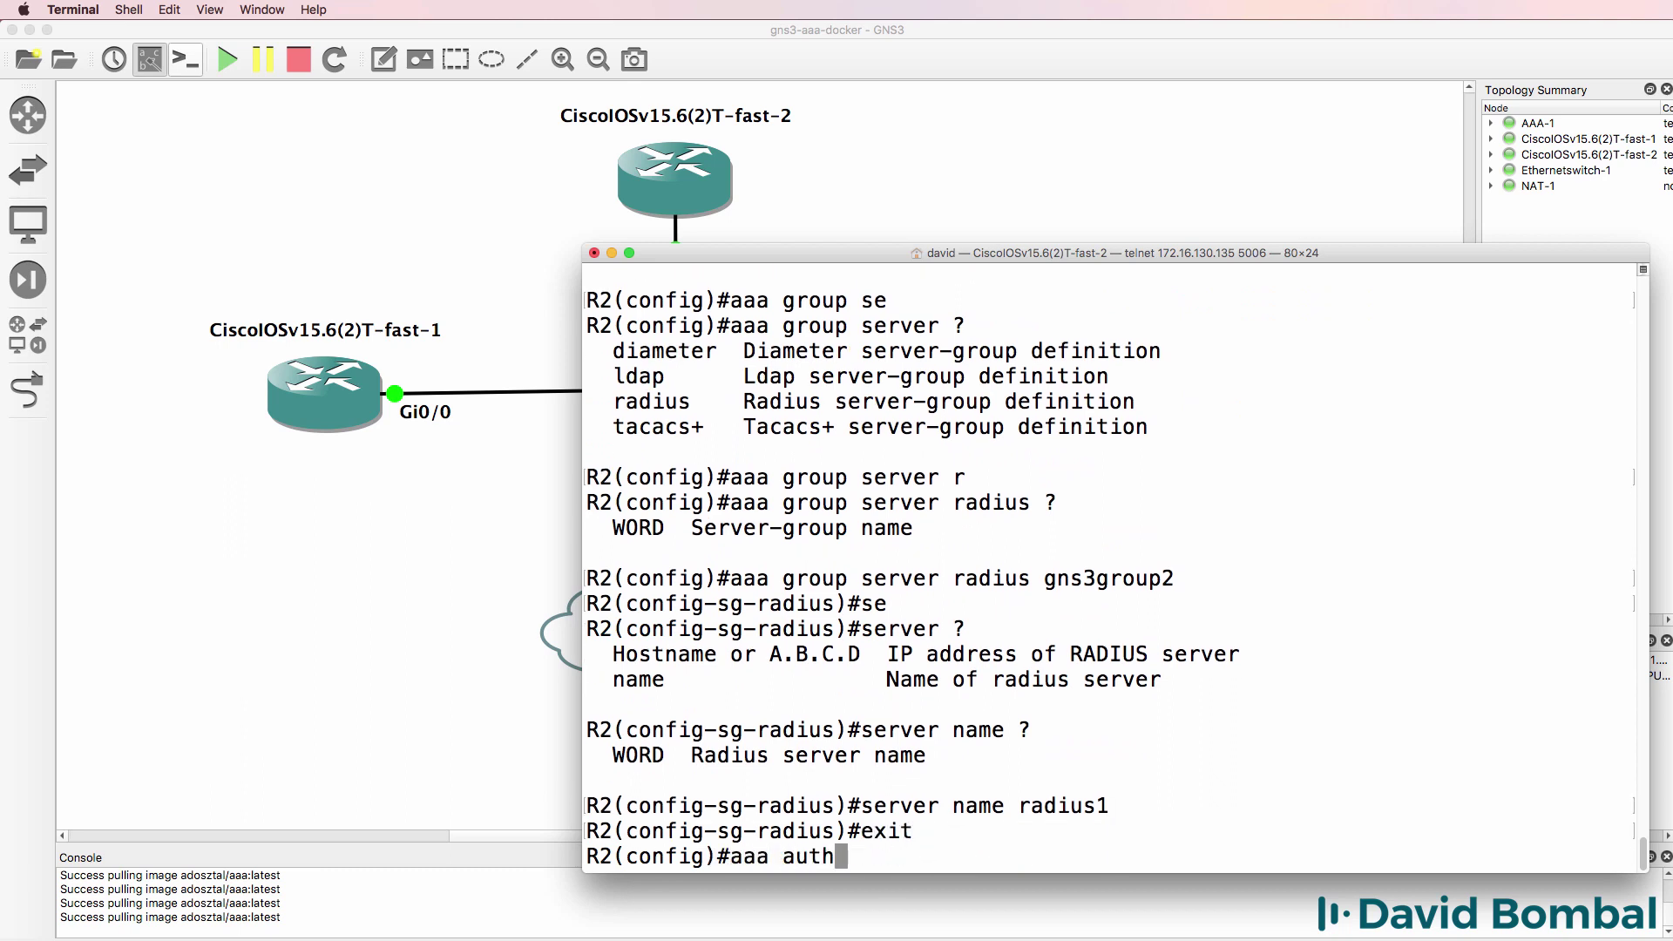
key("Tab")
type("e")
key("Tab")
type("?")
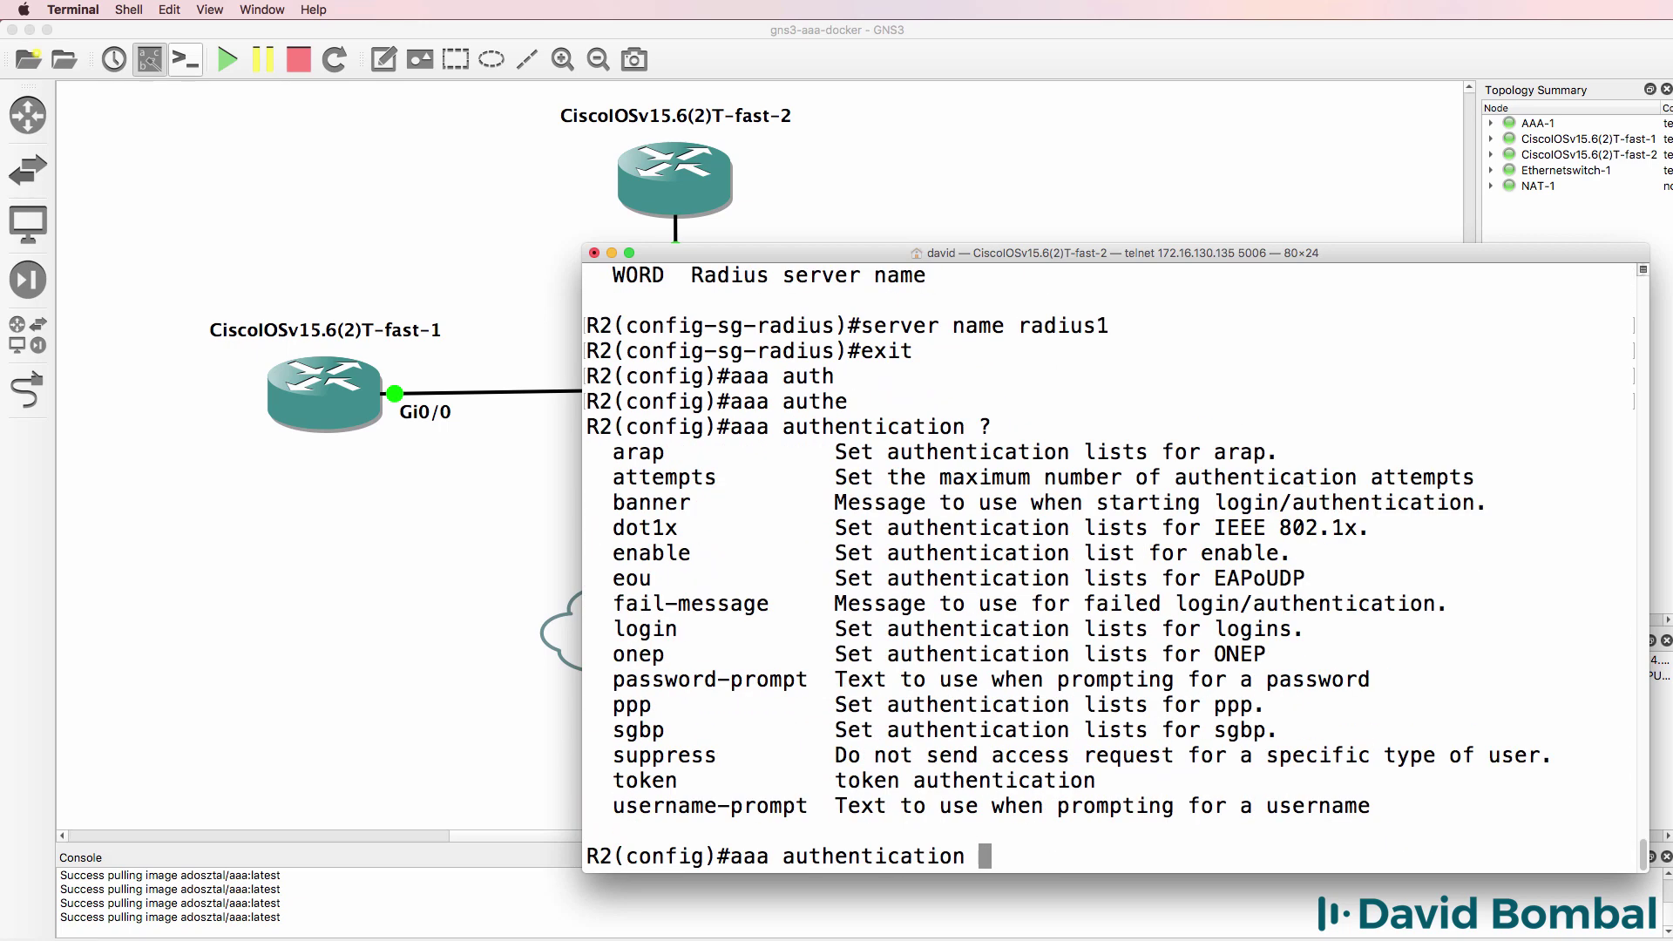
type("l")
key("Tab")
type("?")
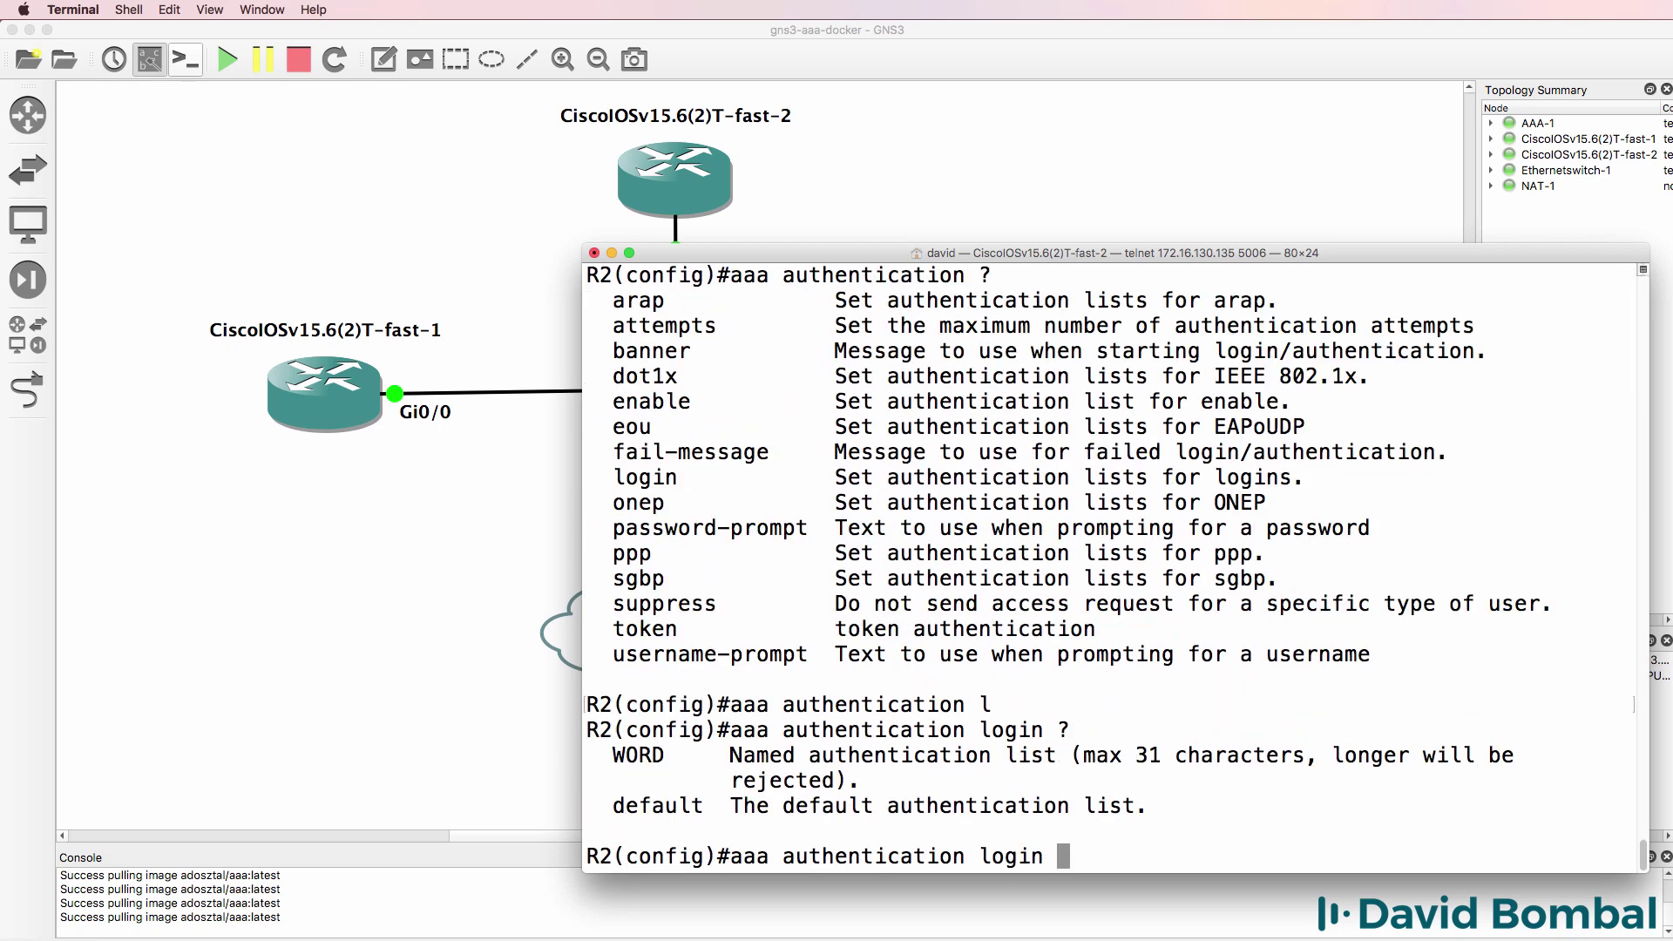
type("de")
key("Tab")
type("?")
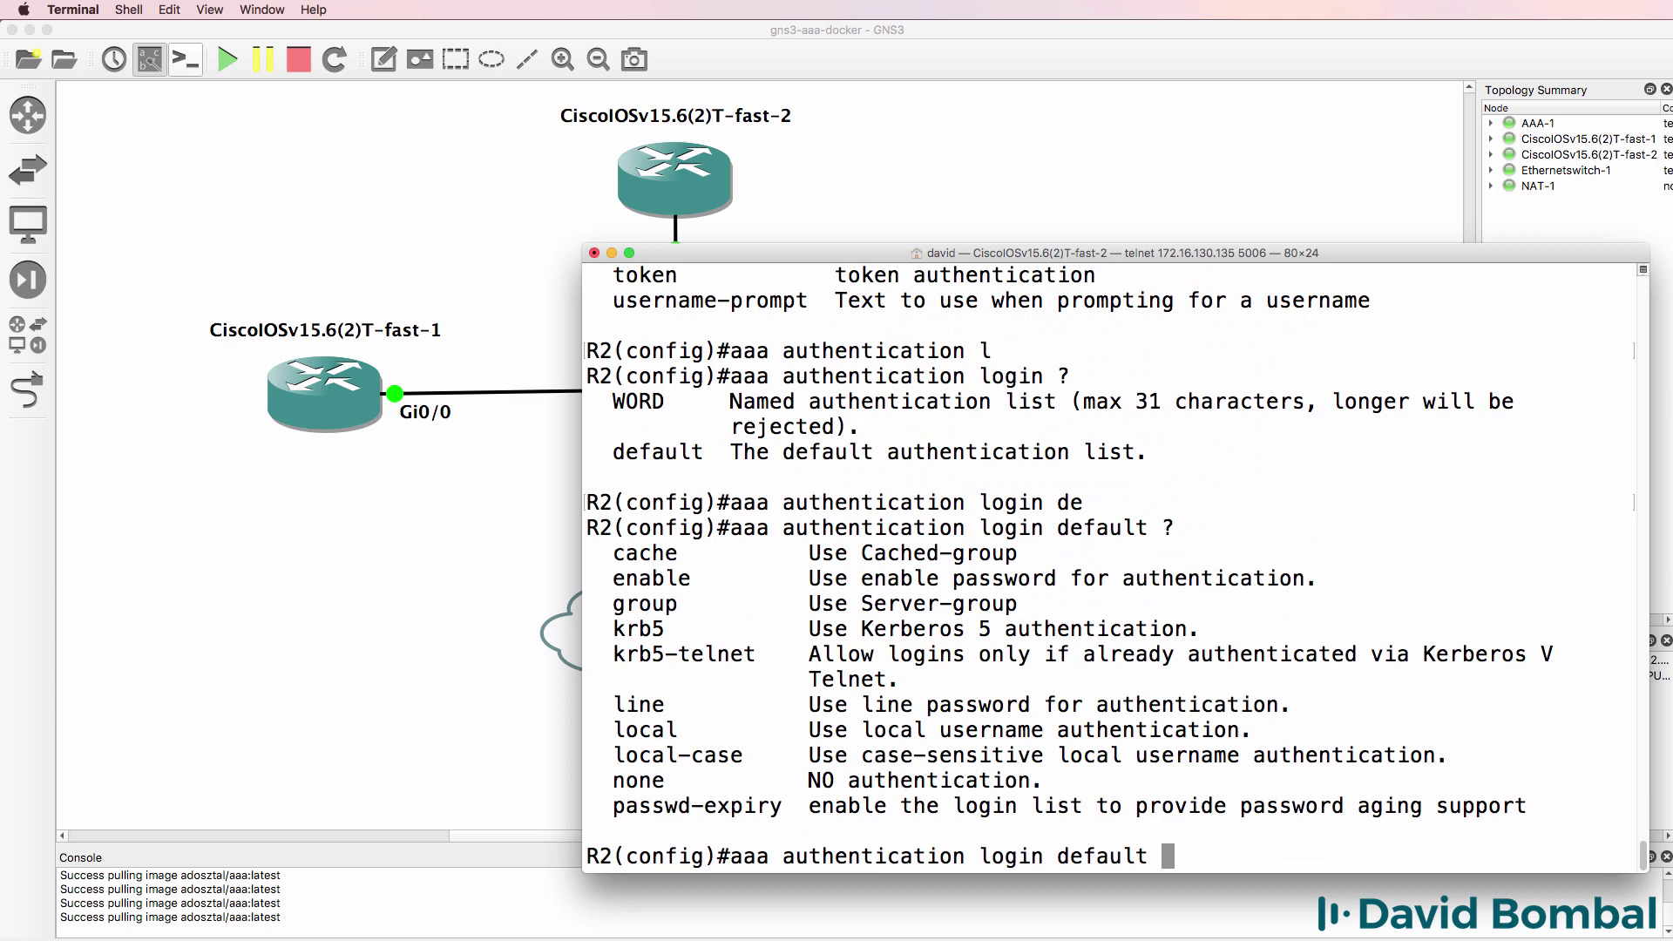
type("grou")
key("Tab")
type("?")
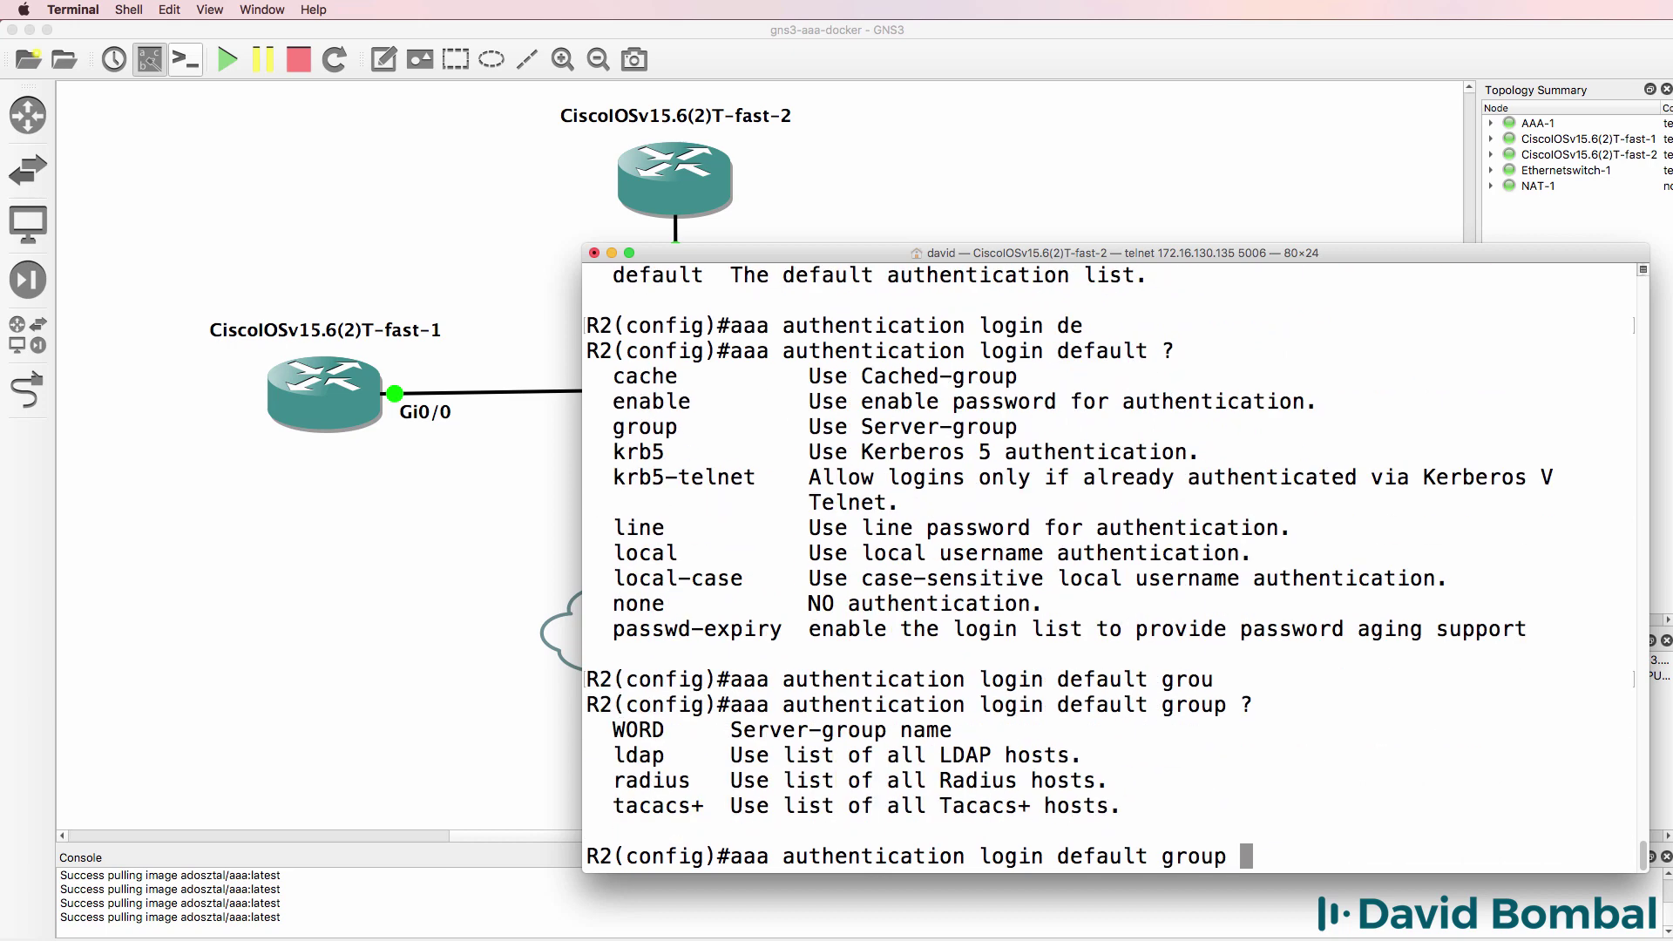
type("gns3group2 ?")
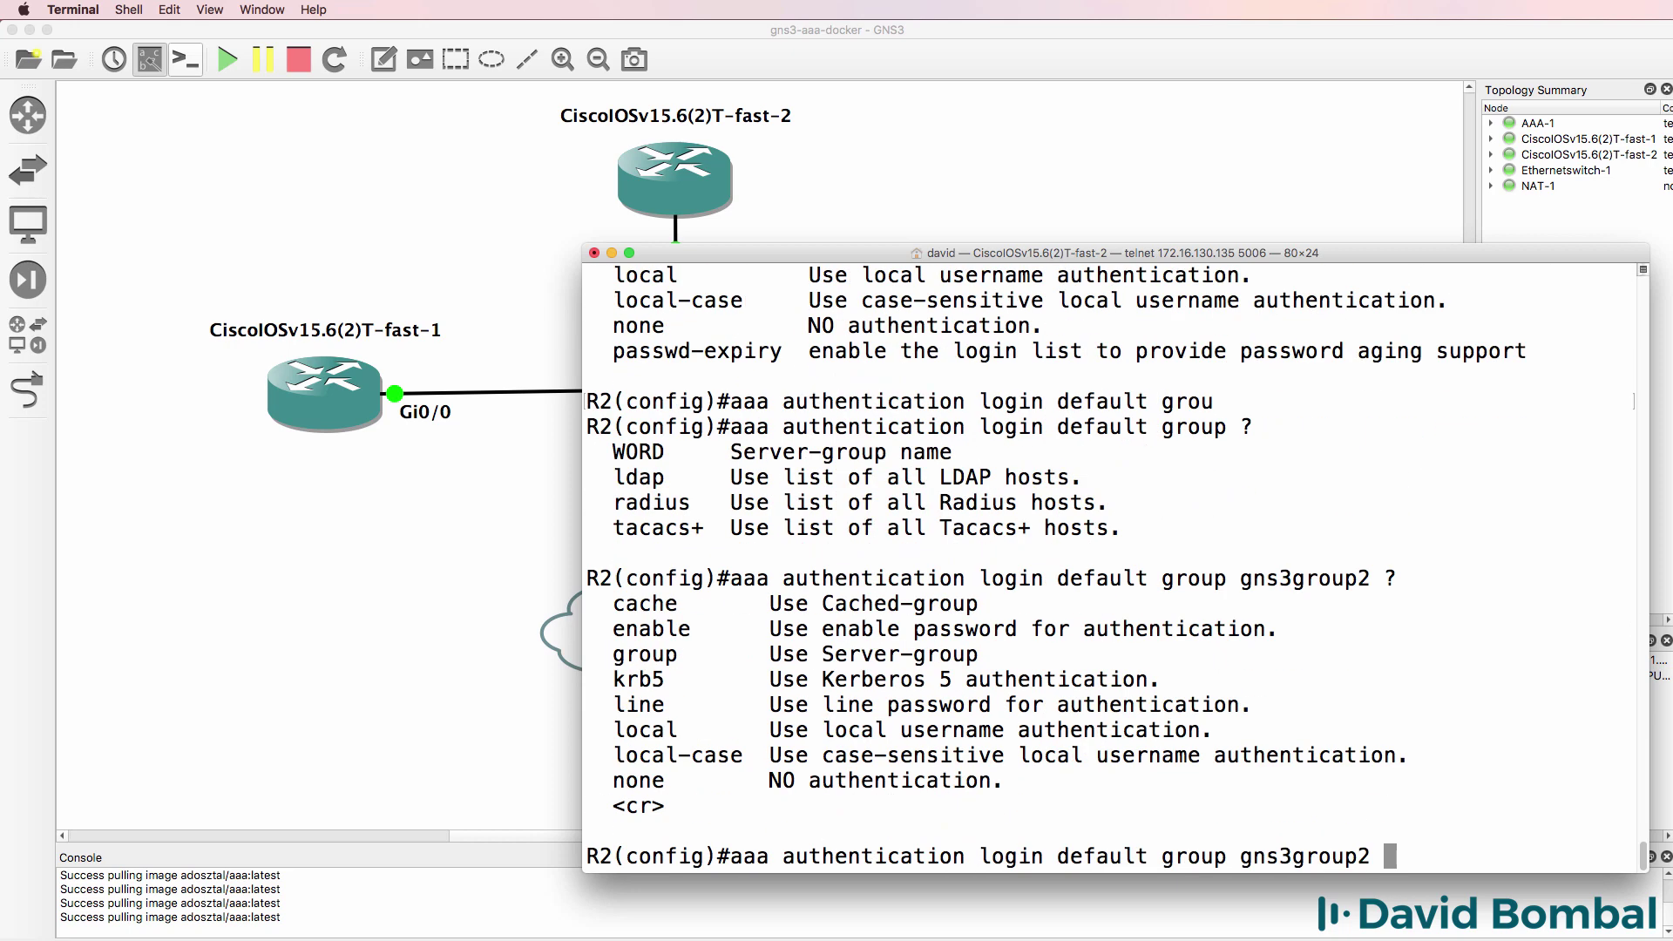
type("local")
- Apply login authentication via gns3group2 with local fallback and leave configuration mode
key("Return")
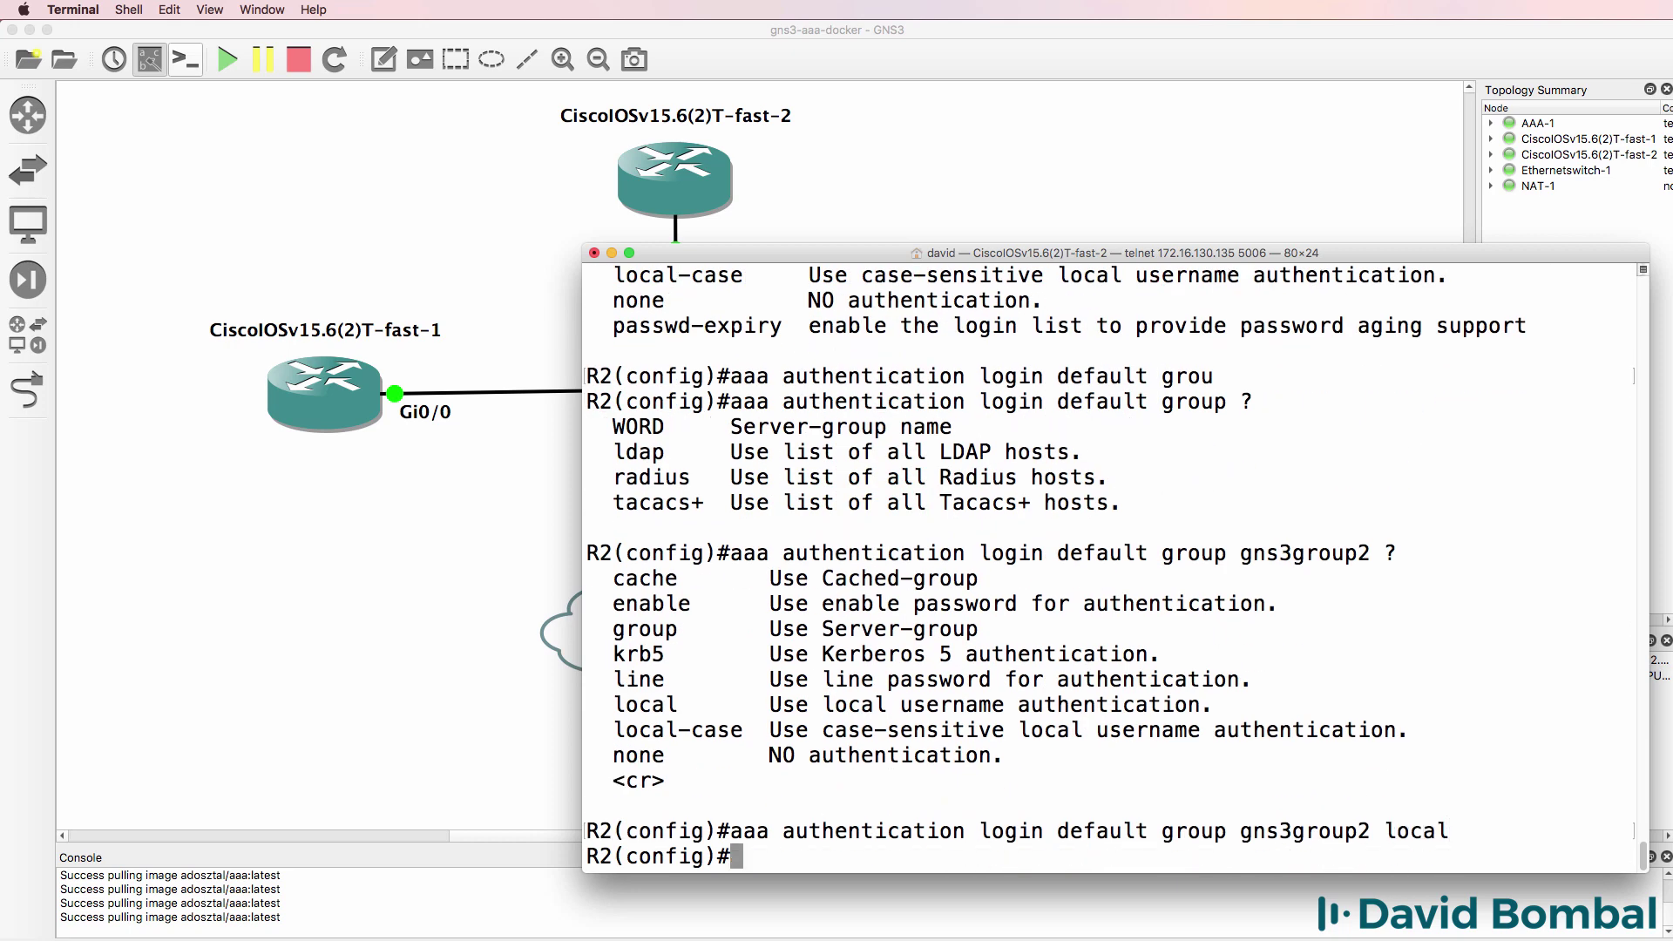
type("end")
key("Return")
key("Return")
key("Return")
key("Return")
key("Return")
- Review sh run, marking the enable password, aaa new-model, gns3group2, radius1 and login authentication lines
type("s")
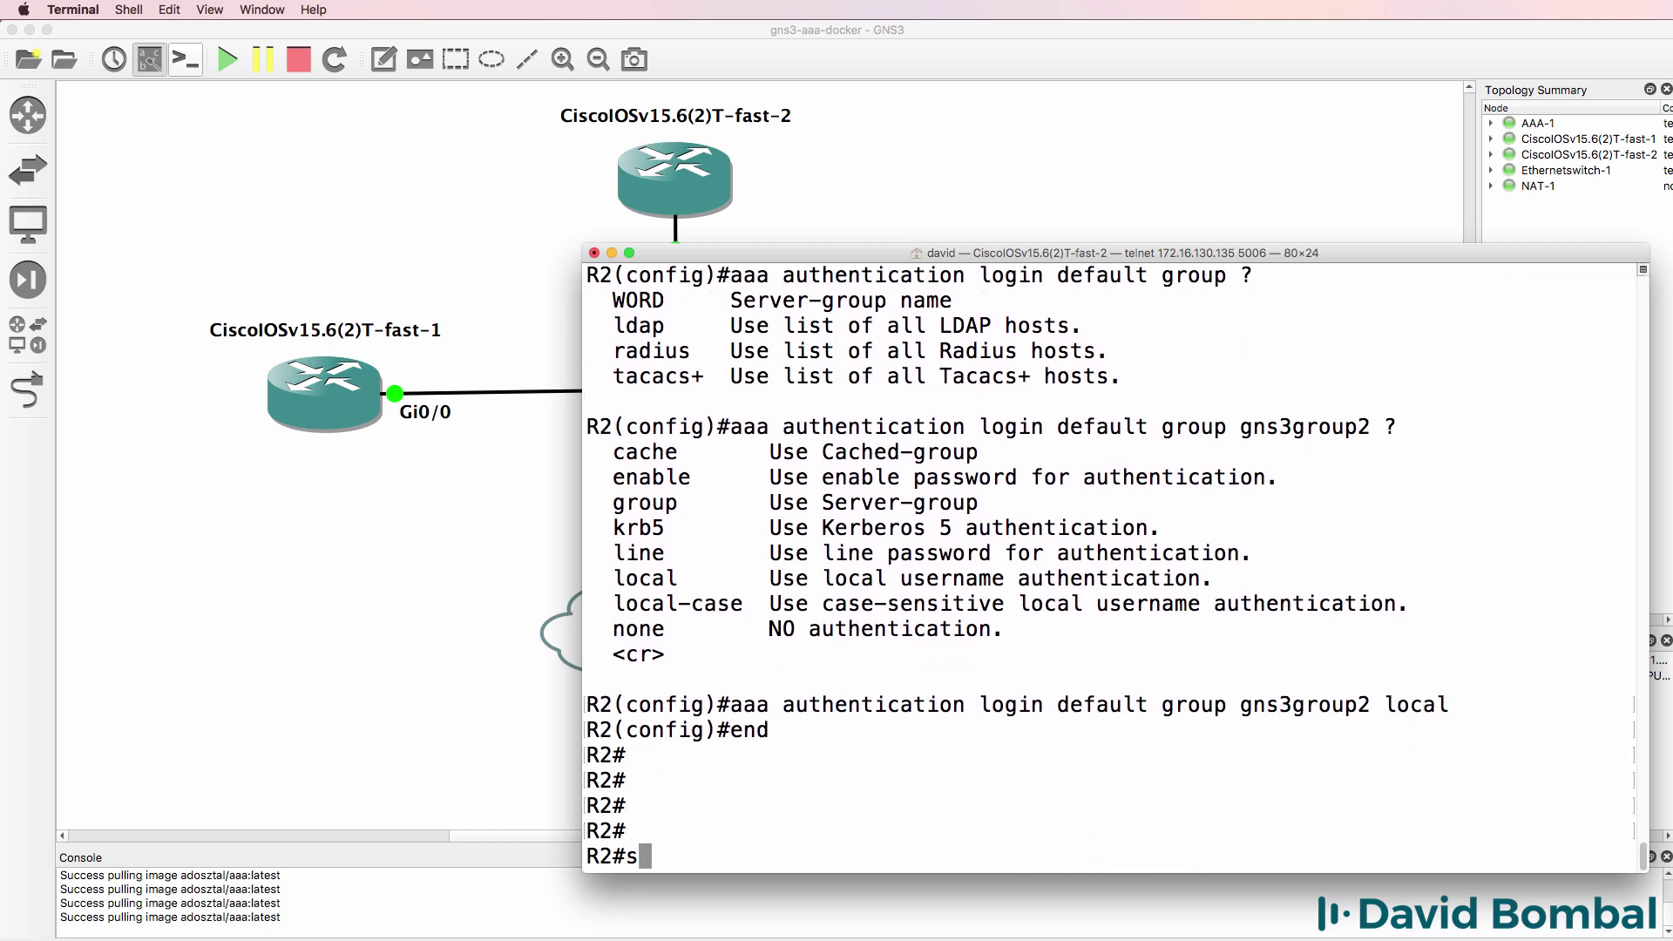
type("h run")
key("Return")
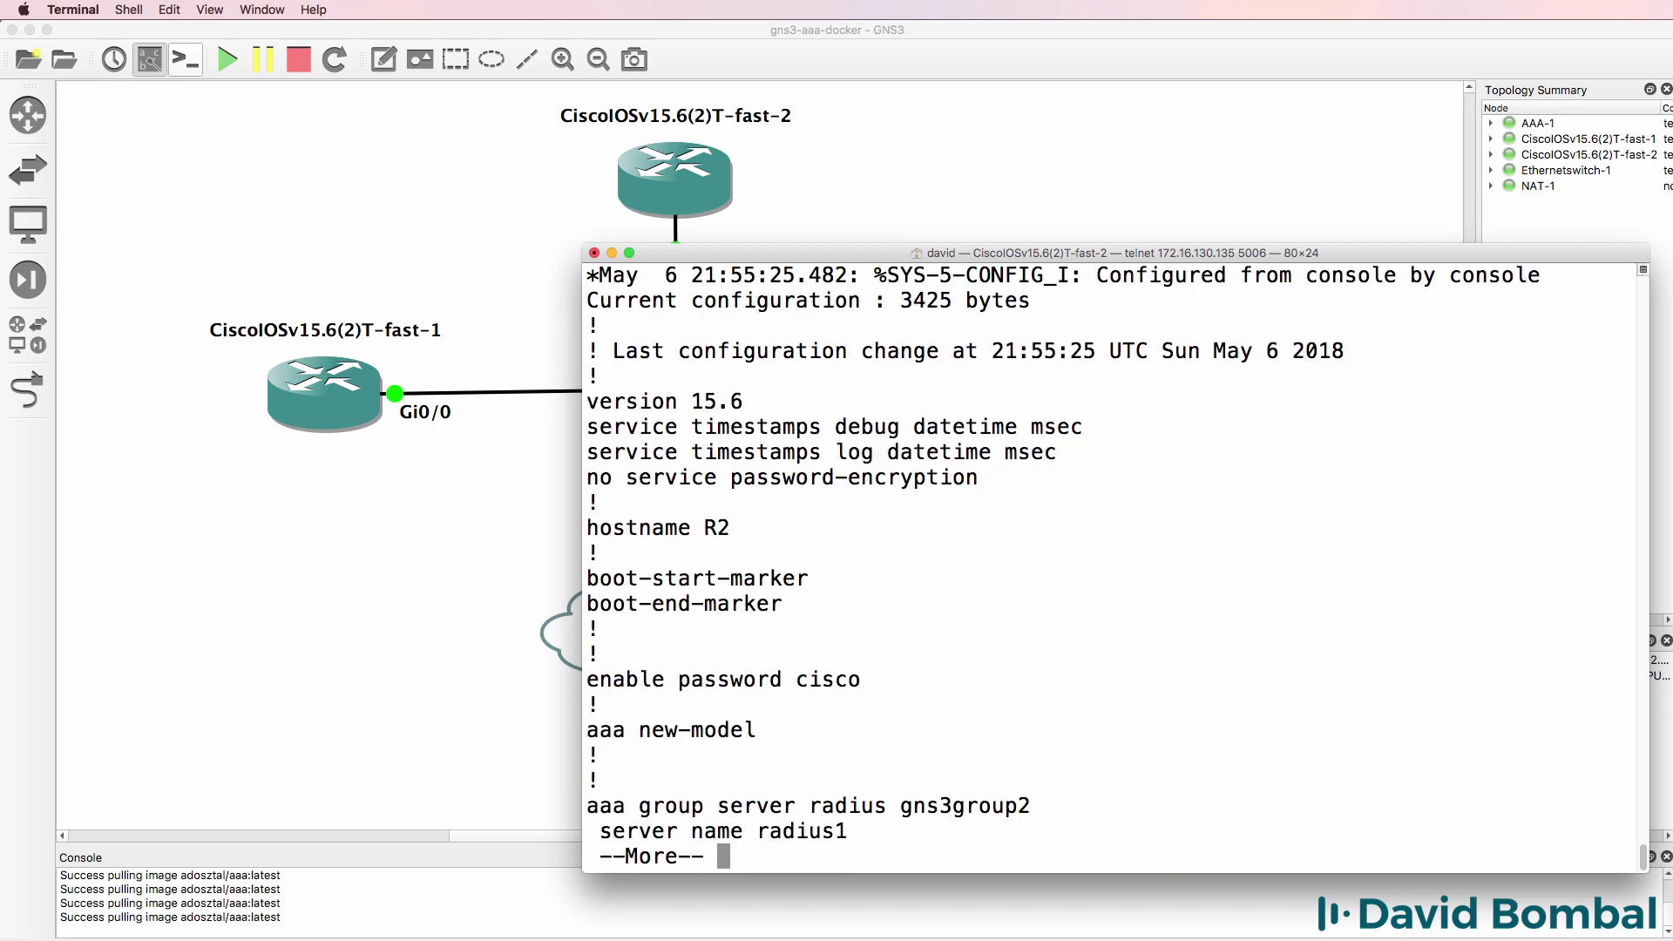
key("Return")
key("Return")
key("Return")
key("Return")
key("Return")
key("Return")
key("Return")
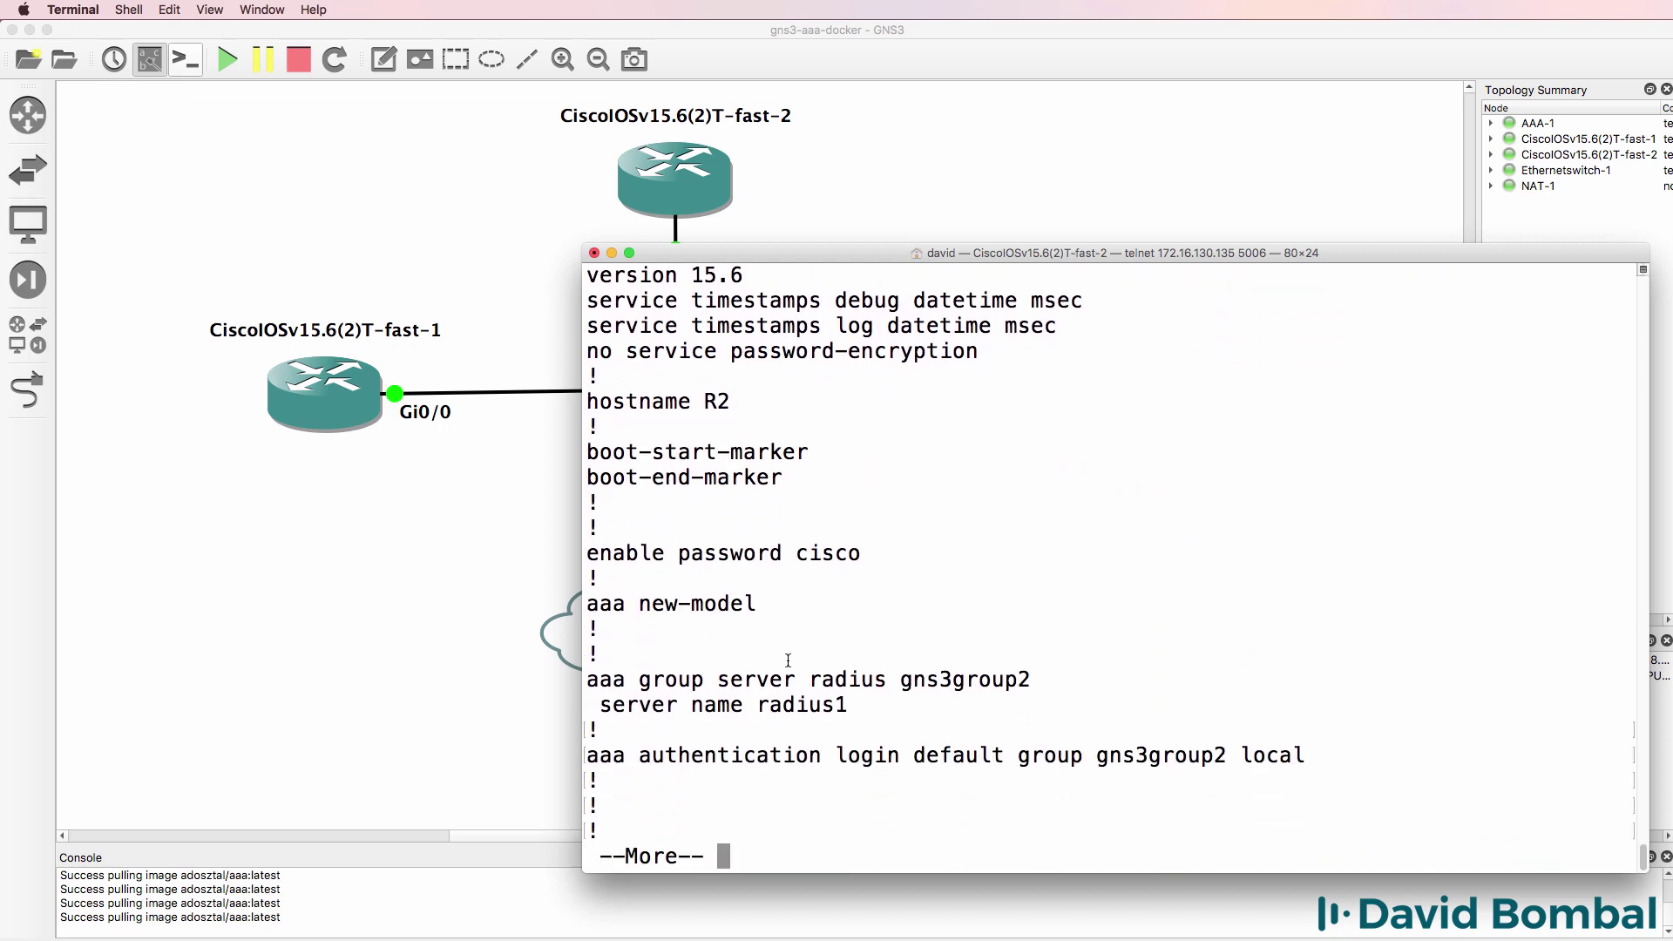
left_click_drag(595, 487, 880, 521)
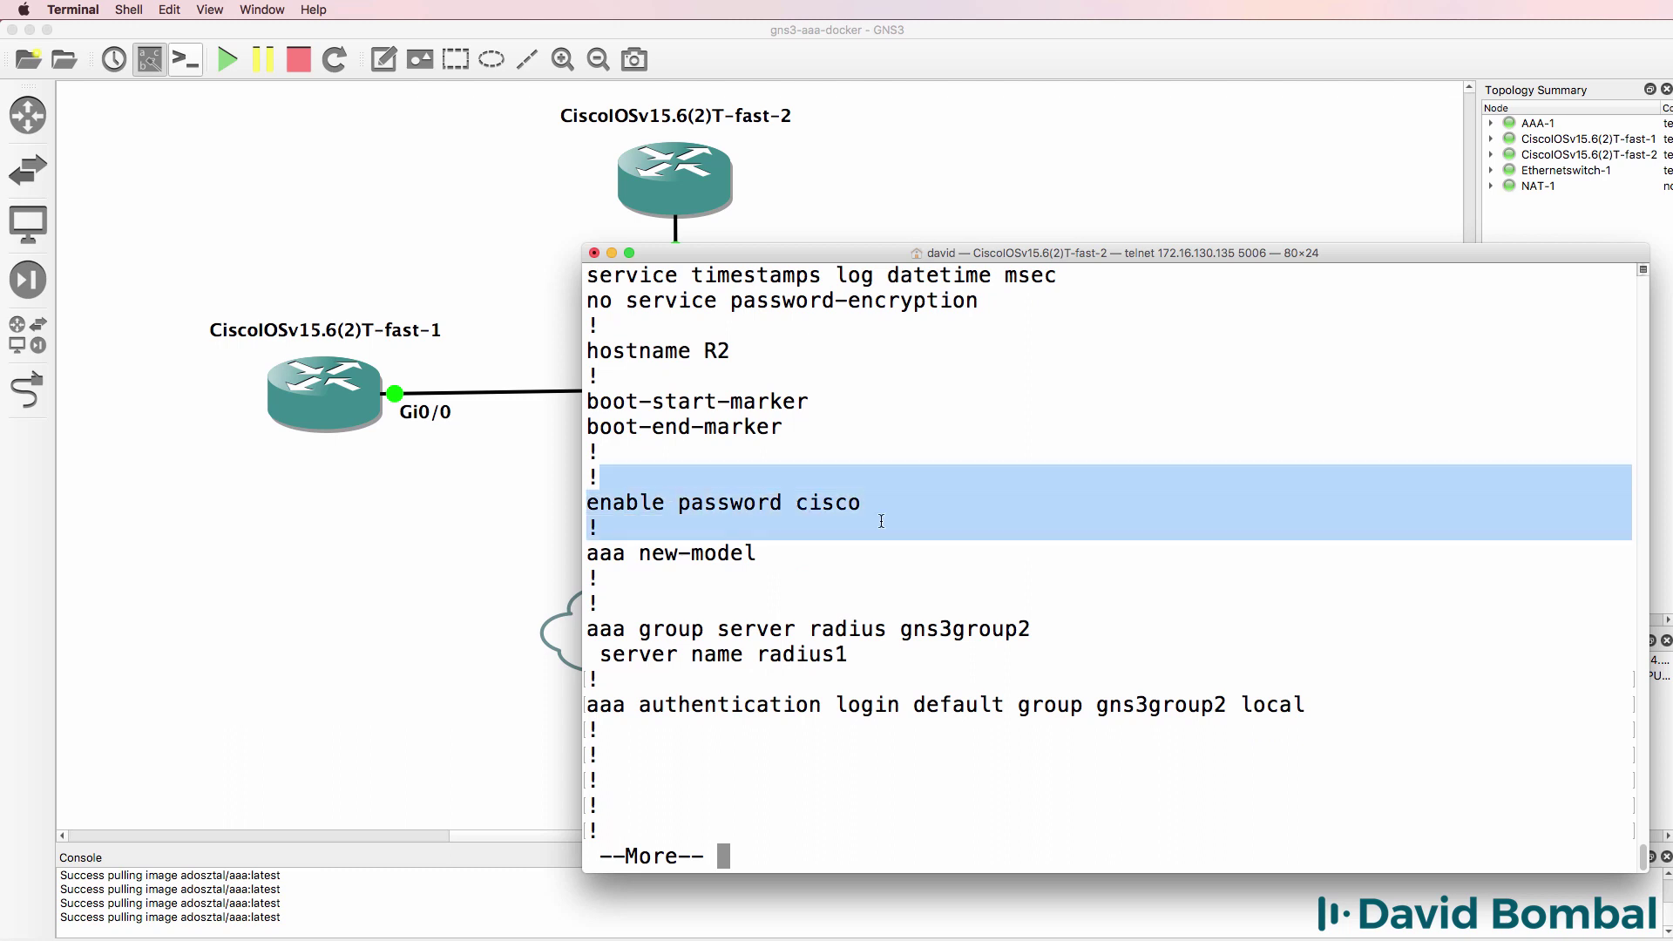
left_click_drag(785, 565, 581, 544)
left_click_drag(589, 620, 1009, 646)
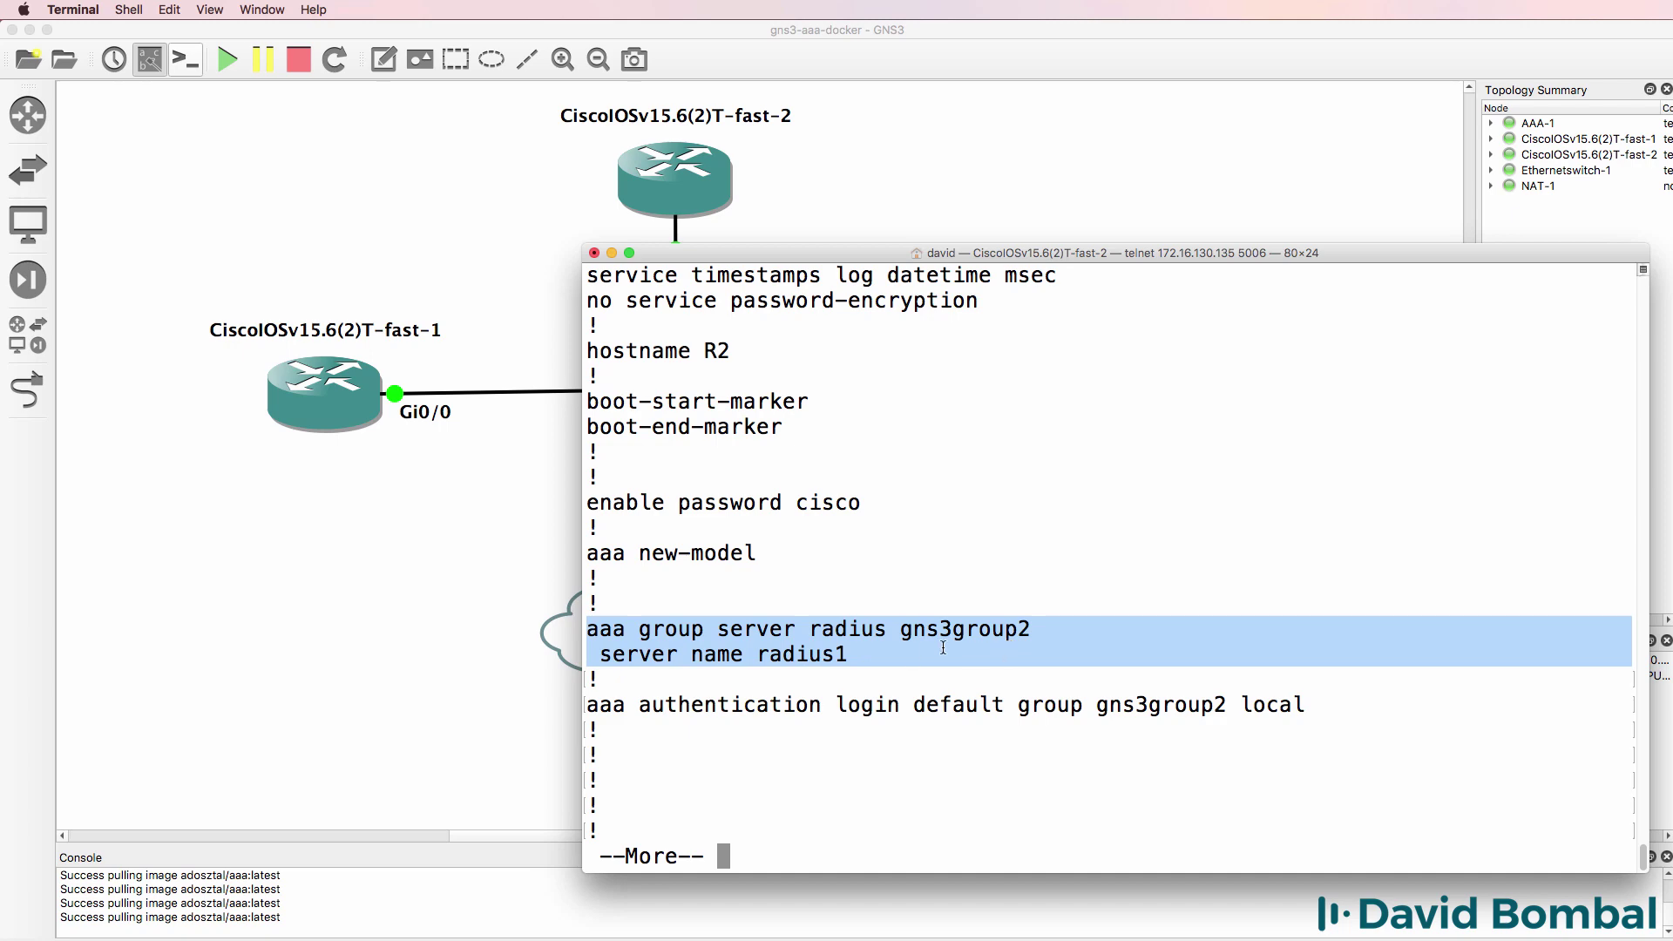
left_click_drag(849, 654, 754, 653)
key("space")
key("space")
key("space")
key("space")
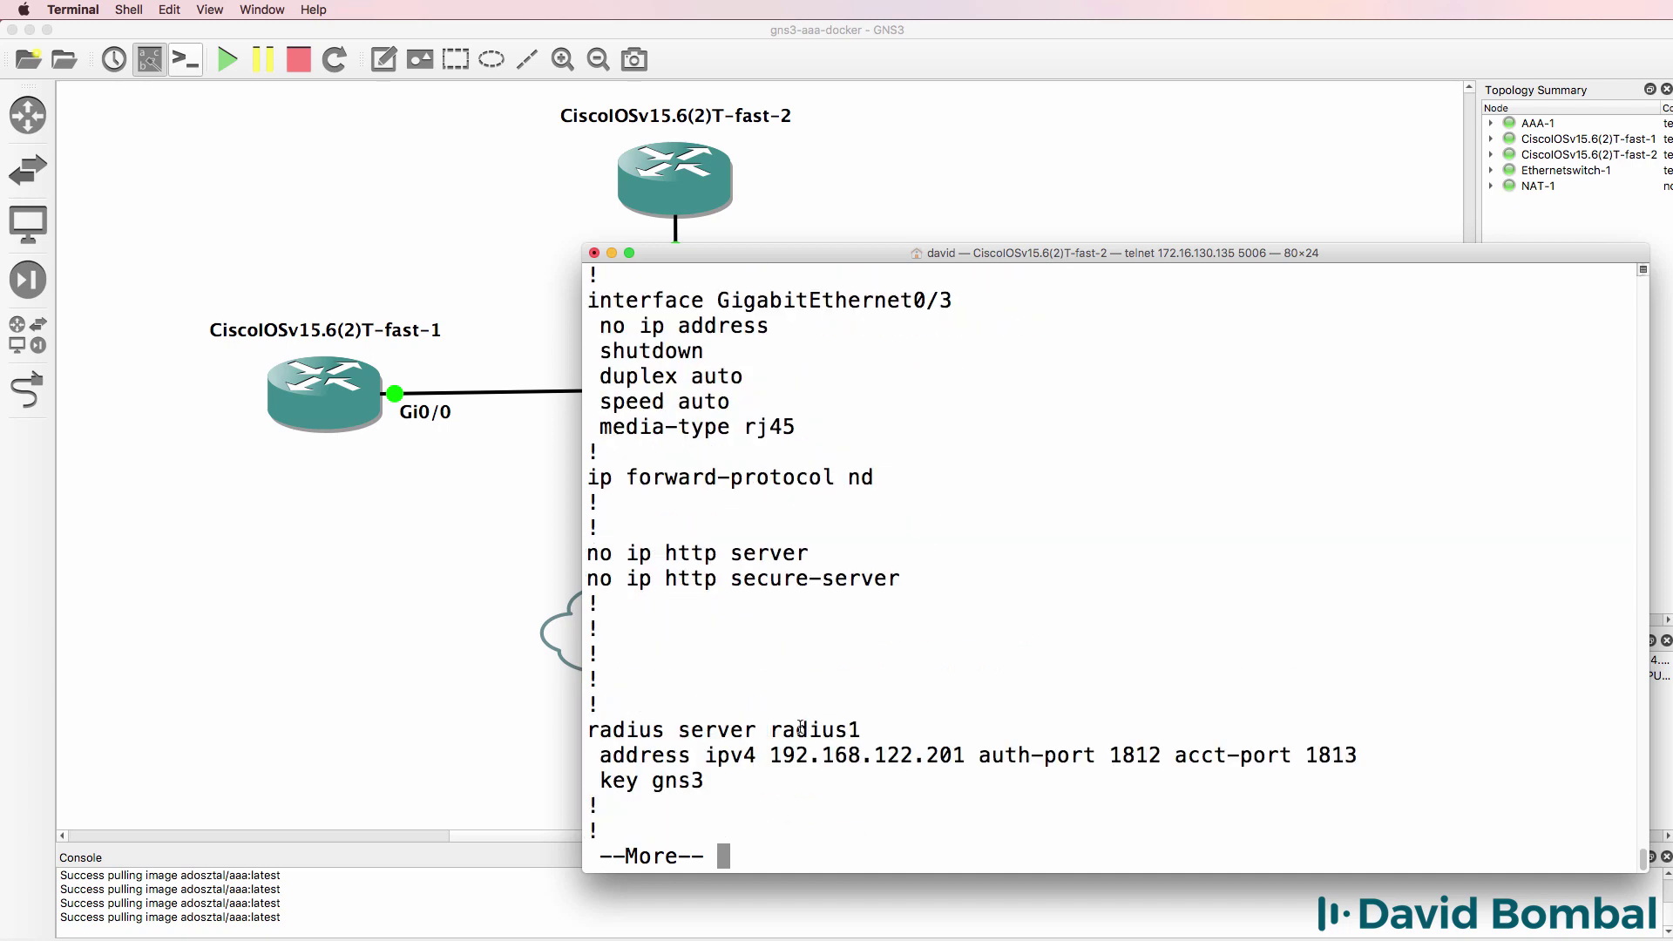
left_click_drag(815, 779, 498, 713)
scroll(914, 703, "up", 15)
scroll(1016, 618, "down", 5)
left_click_drag(612, 511, 1332, 517)
- Configure 'aaa authentication enable default enable' on R2 and exit configuration mode
type("conf t")
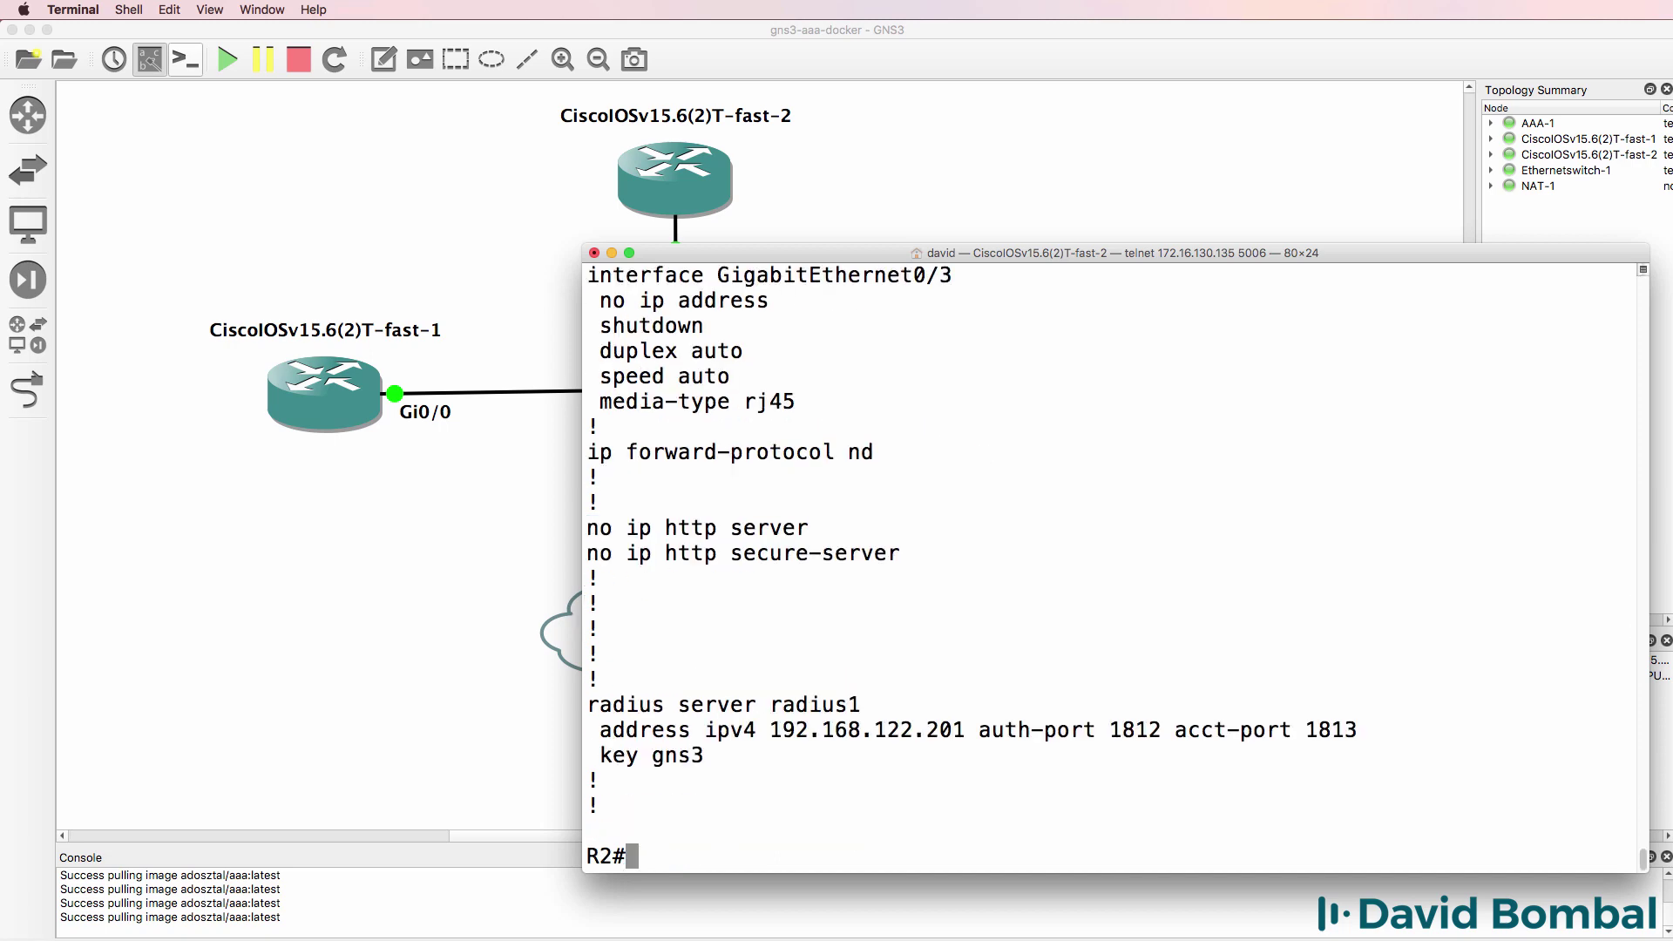
key("Return")
type("aaa e")
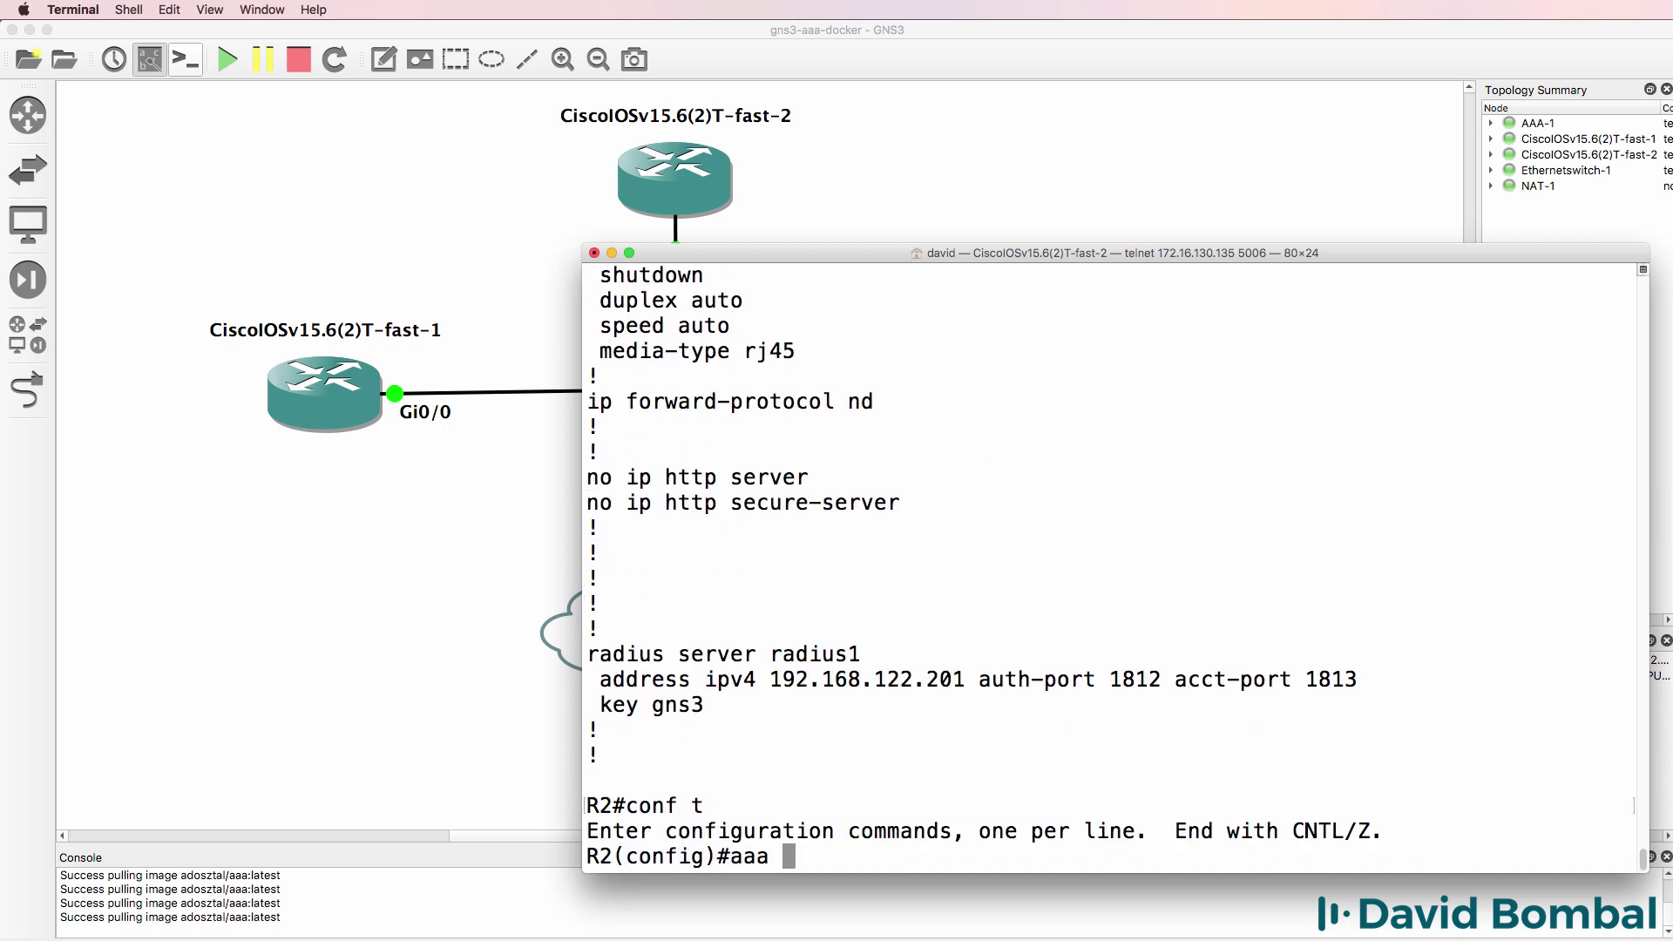
type("au")
key("Tab")
type("the")
key("Tab")
type("?")
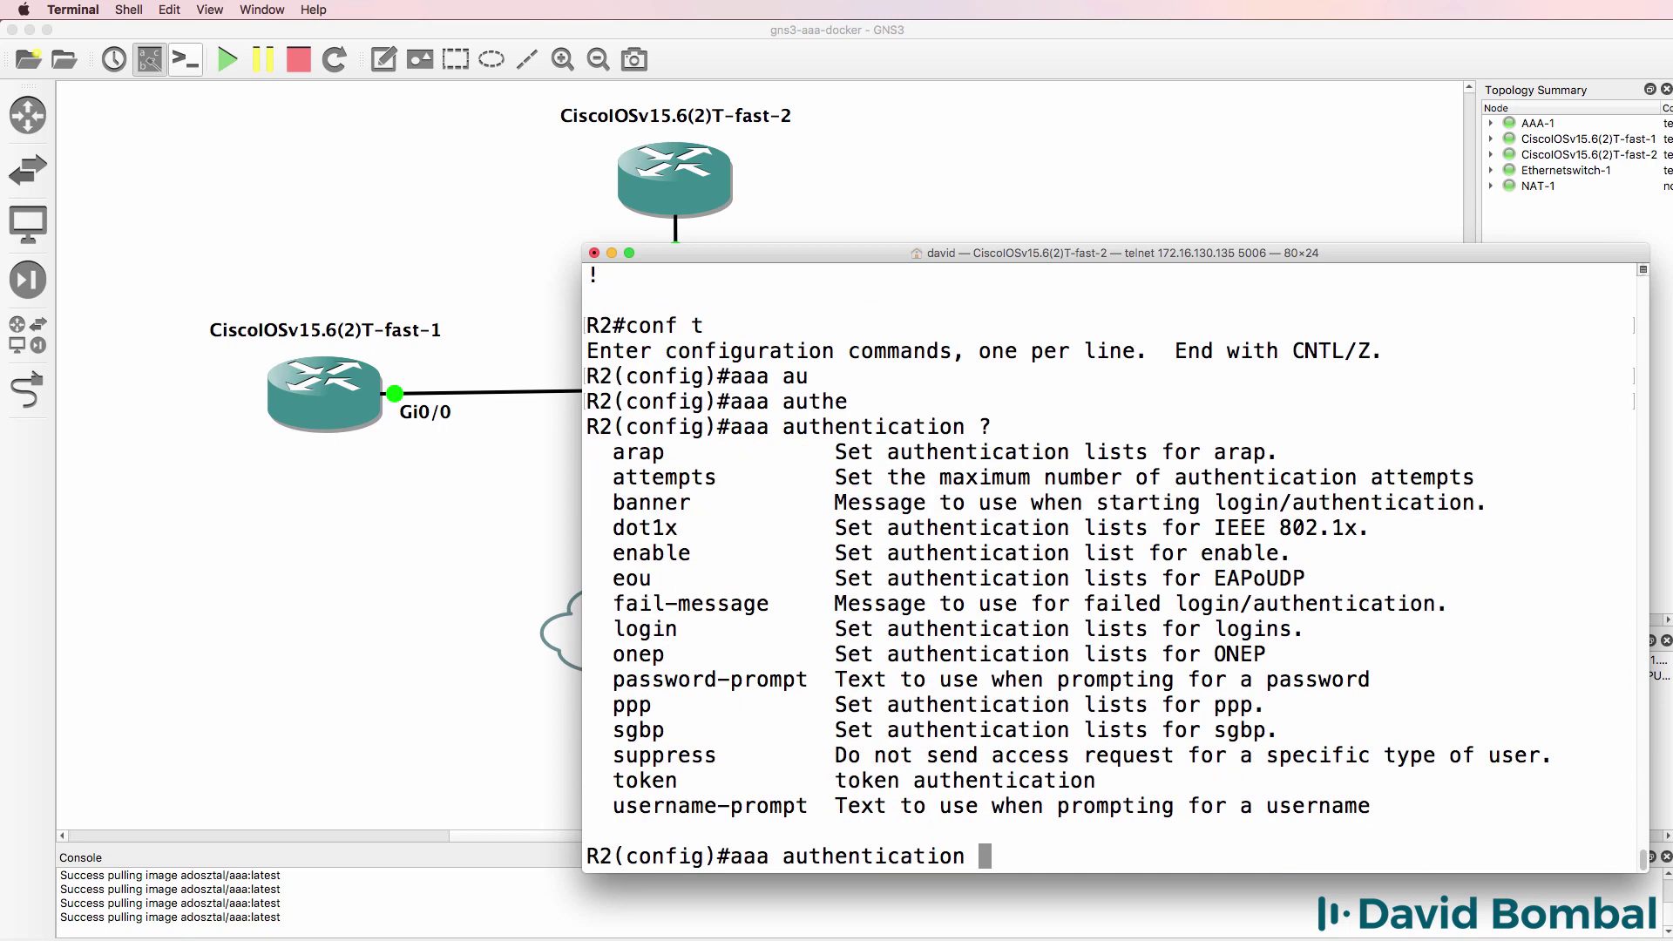
type("en")
key("Tab")
type("?de")
key("Tab")
type("?")
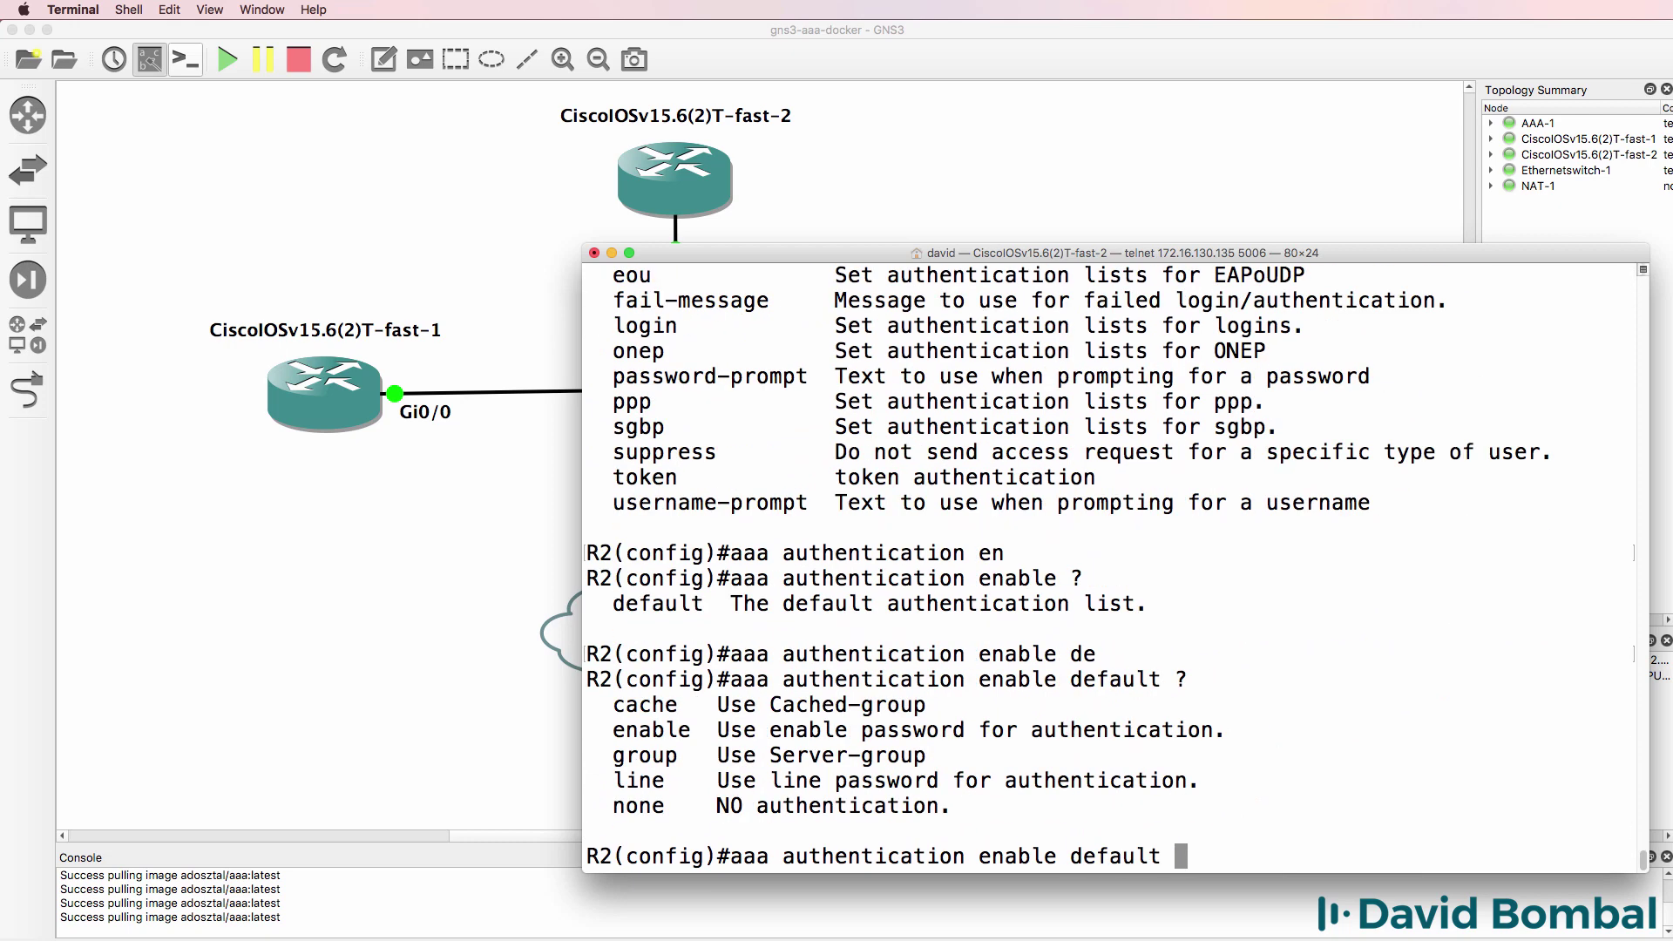
type("enable")
key("Return")
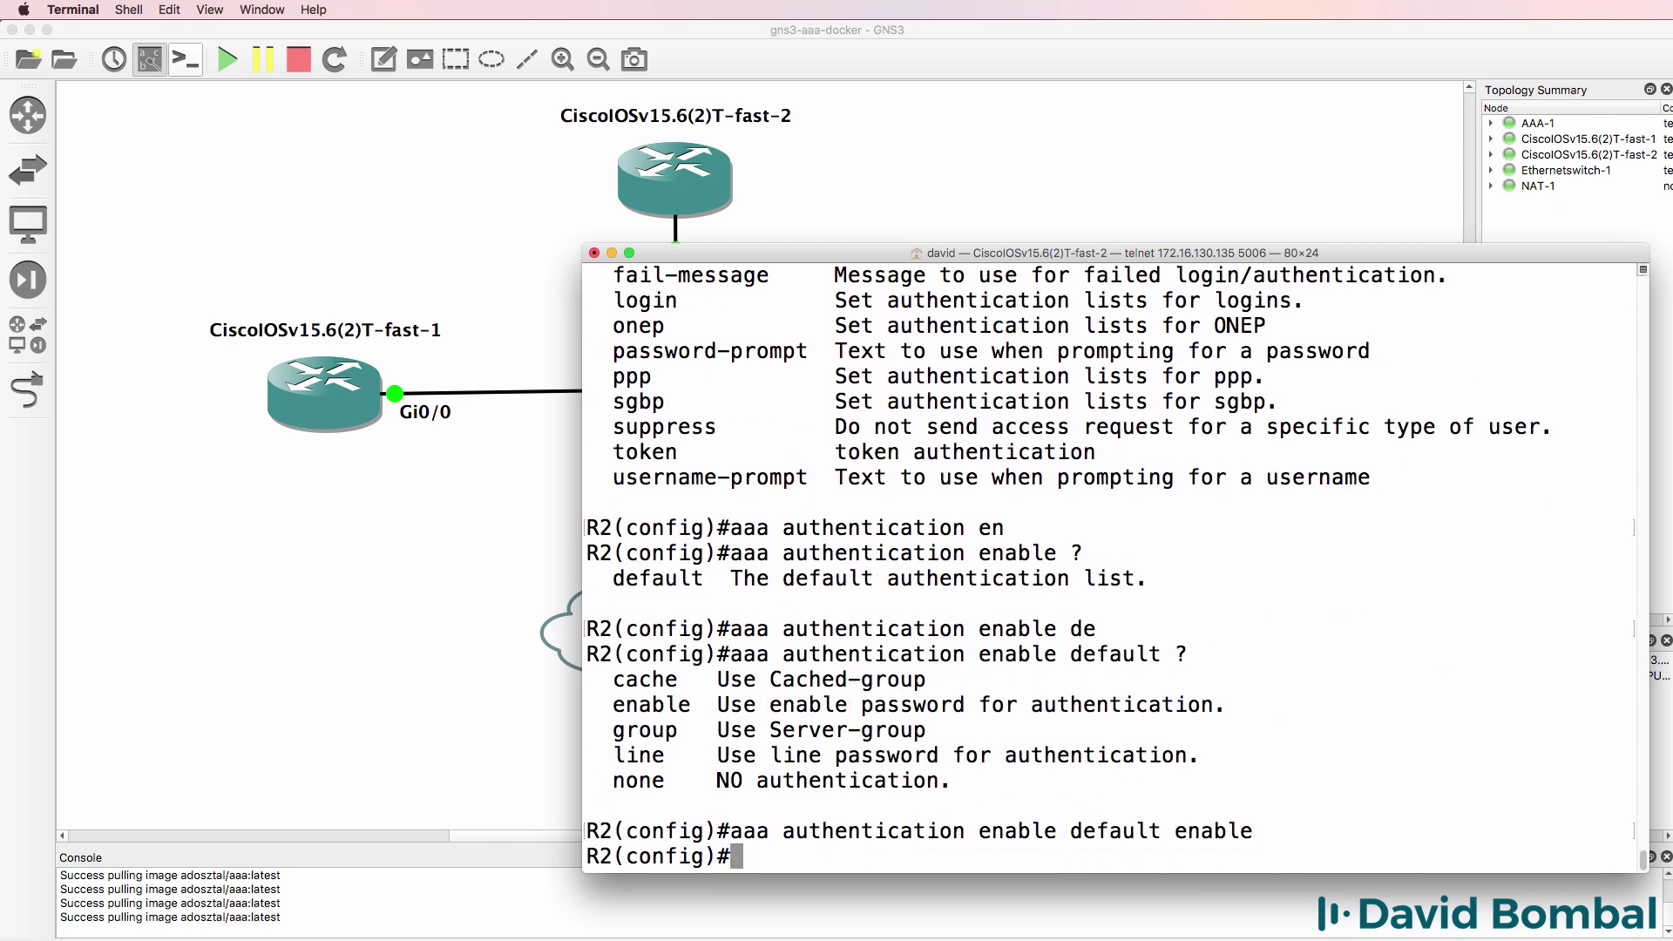
type("end")
key("Return")
key("Return")
key("Return")
- Show R2's running config and highlight the enable password cisco and aaa new-model lines
type("sh run")
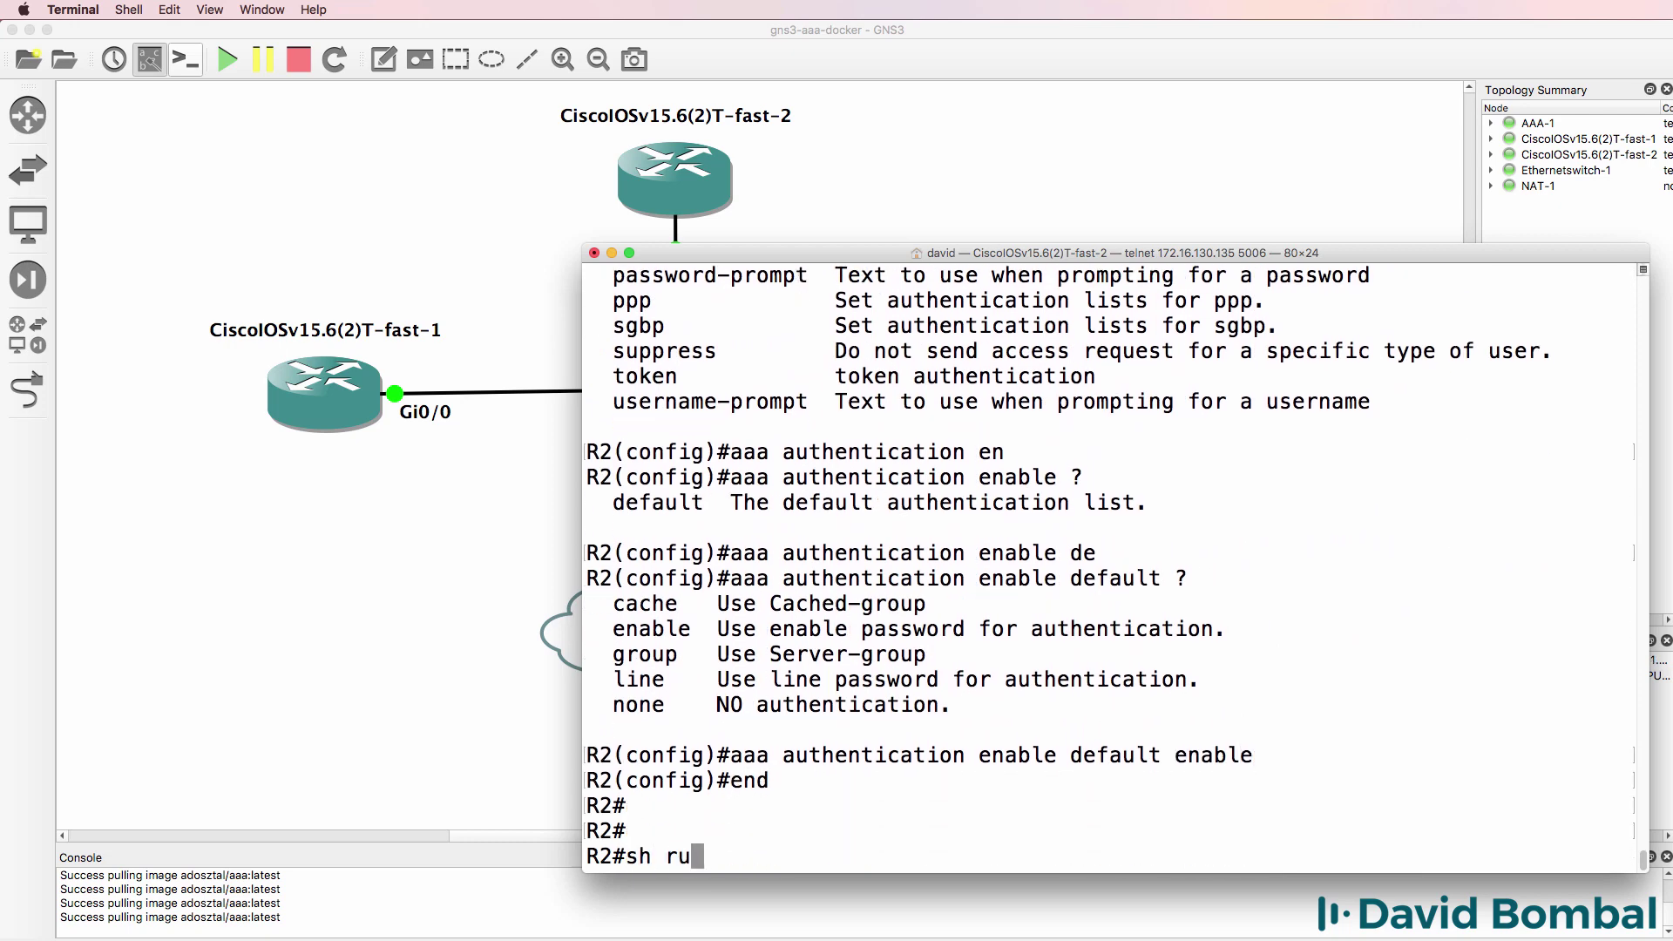
key("Return")
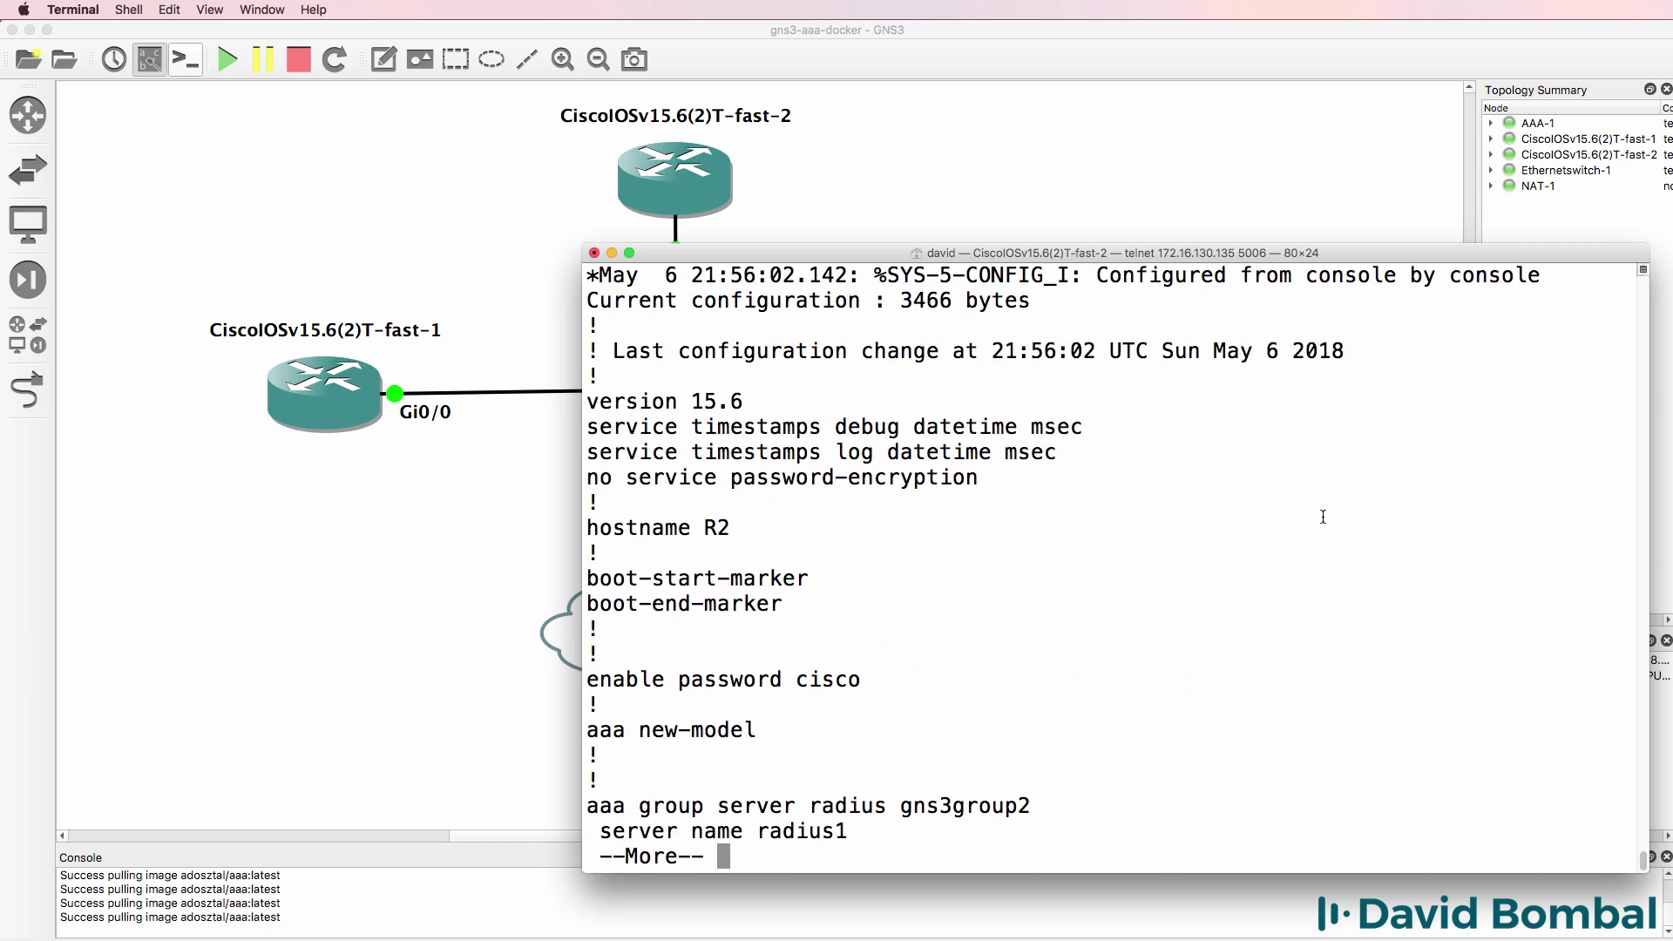
key("Return")
key("Return")
key("Return")
key("Return")
key("Return")
key("Return")
key("Return")
left_click_drag(665, 485, 1053, 510)
left_click(709, 525)
left_click_drag(601, 528, 858, 560)
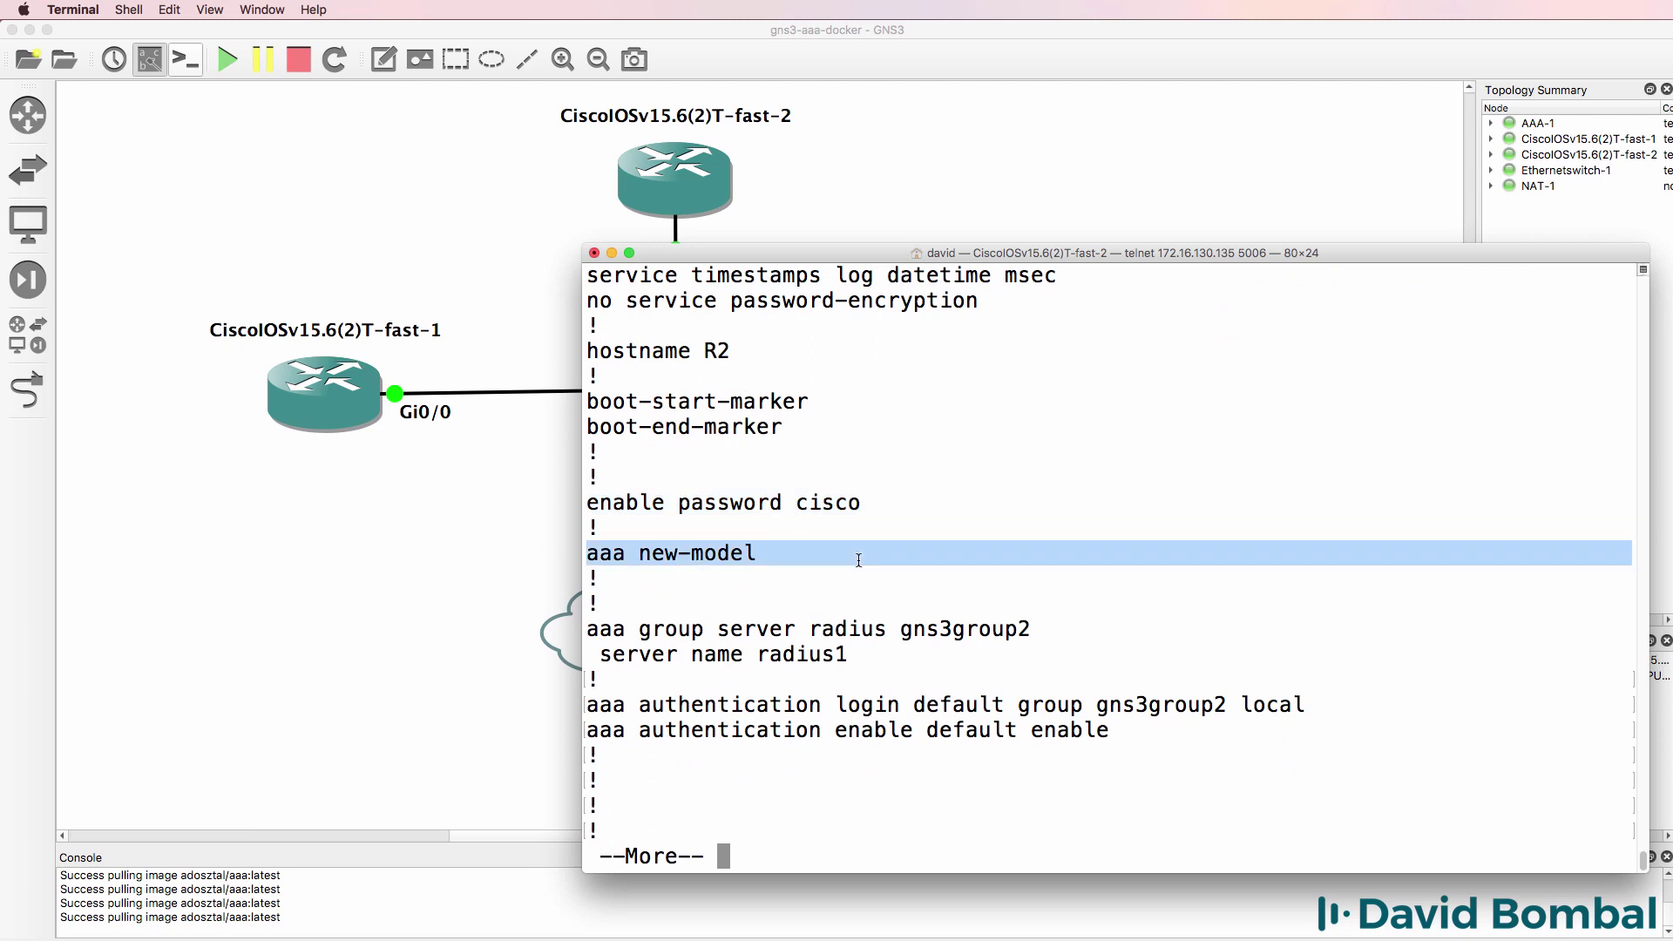
- Highlight the gns3group2 server group, server name radius1, and the login local fallback keyword
left_click_drag(587, 629, 1080, 658)
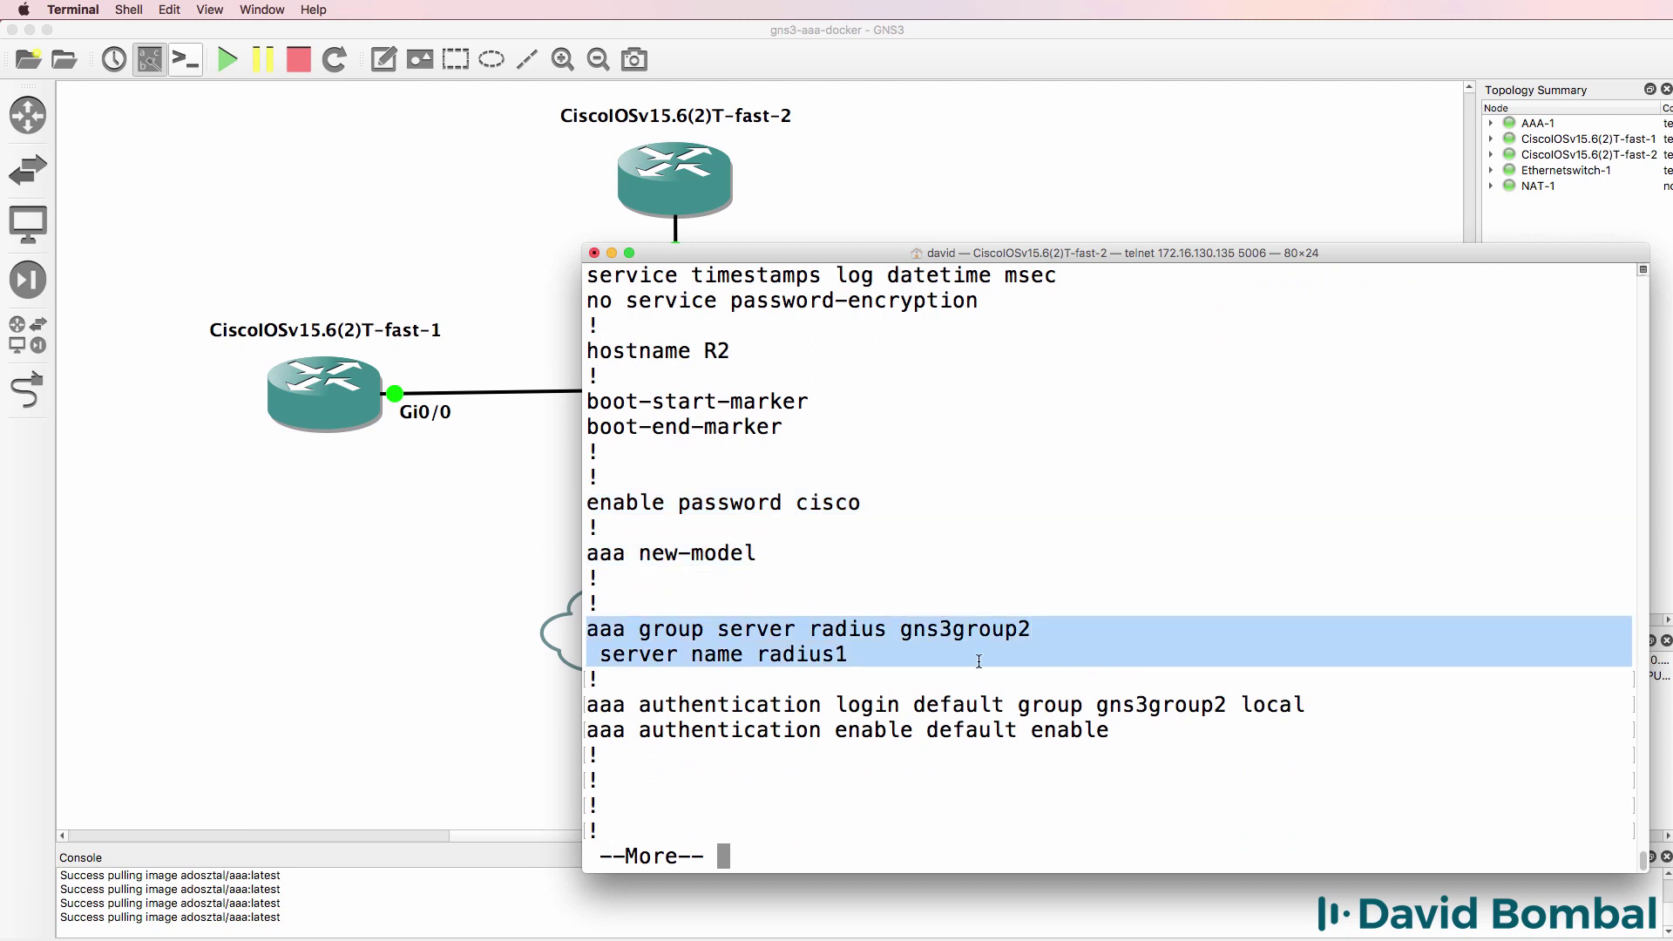
left_click_drag(856, 659, 586, 659)
left_click_drag(835, 704, 1085, 703)
left_click_drag(899, 629, 1033, 618)
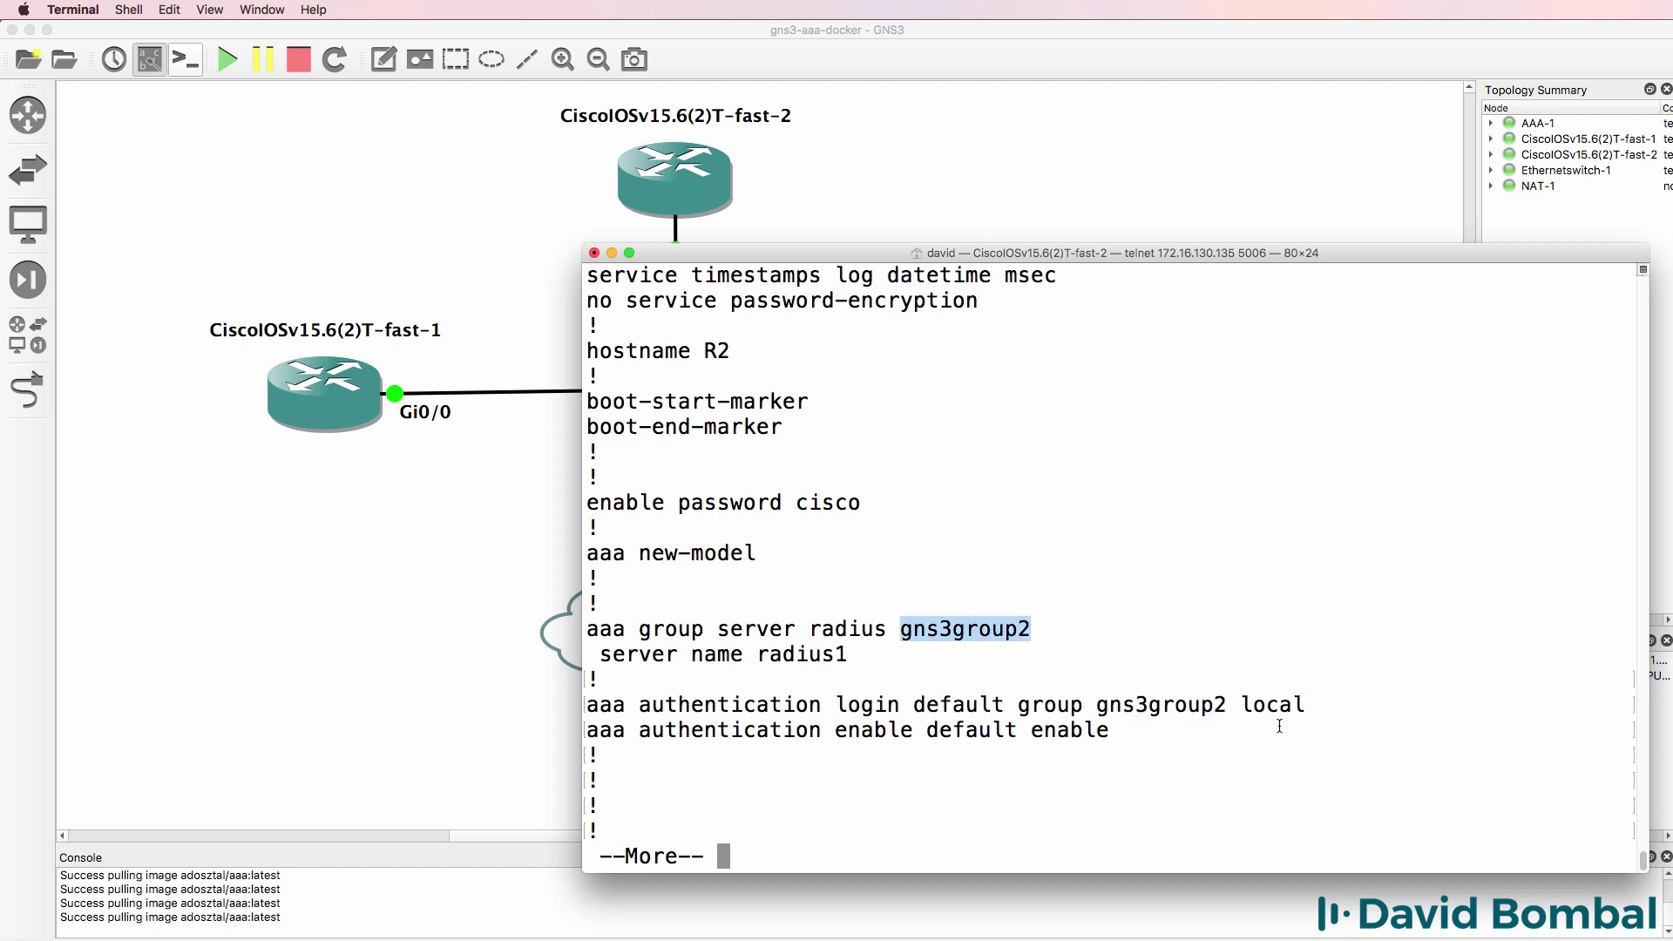
left_click_drag(1240, 705, 1313, 708)
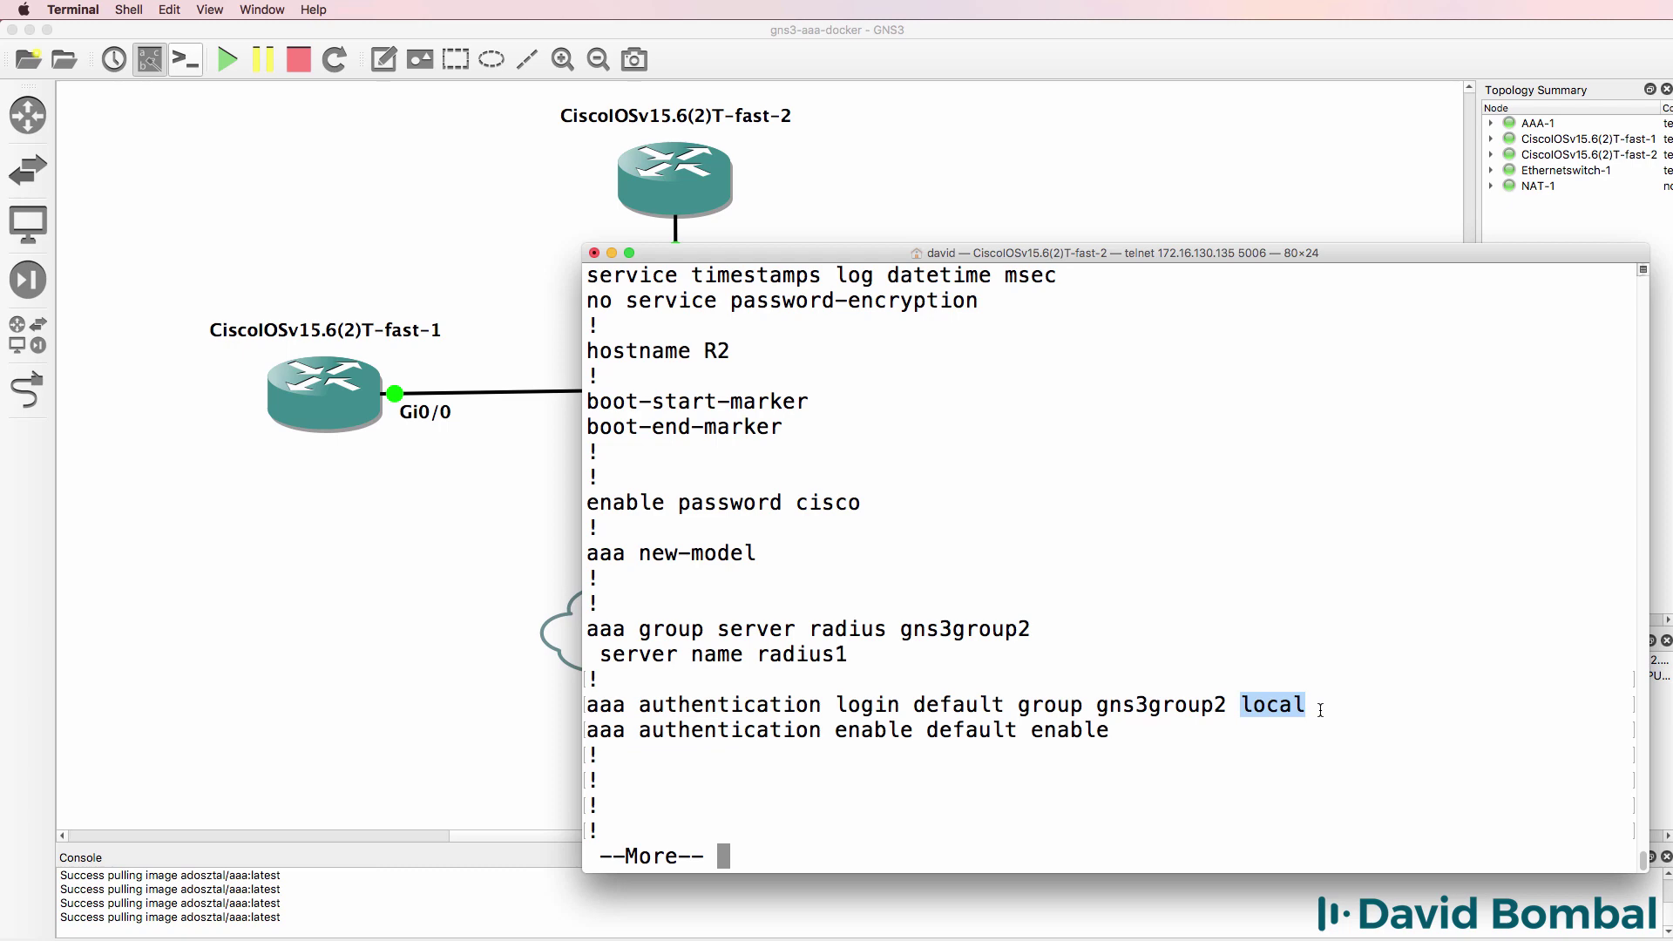
- Check R2's interface summary and attempt telnet to 192.168.122.119
type("q")
type("sh ip i")
type("nt brief")
key("Return")
type("telnet ")
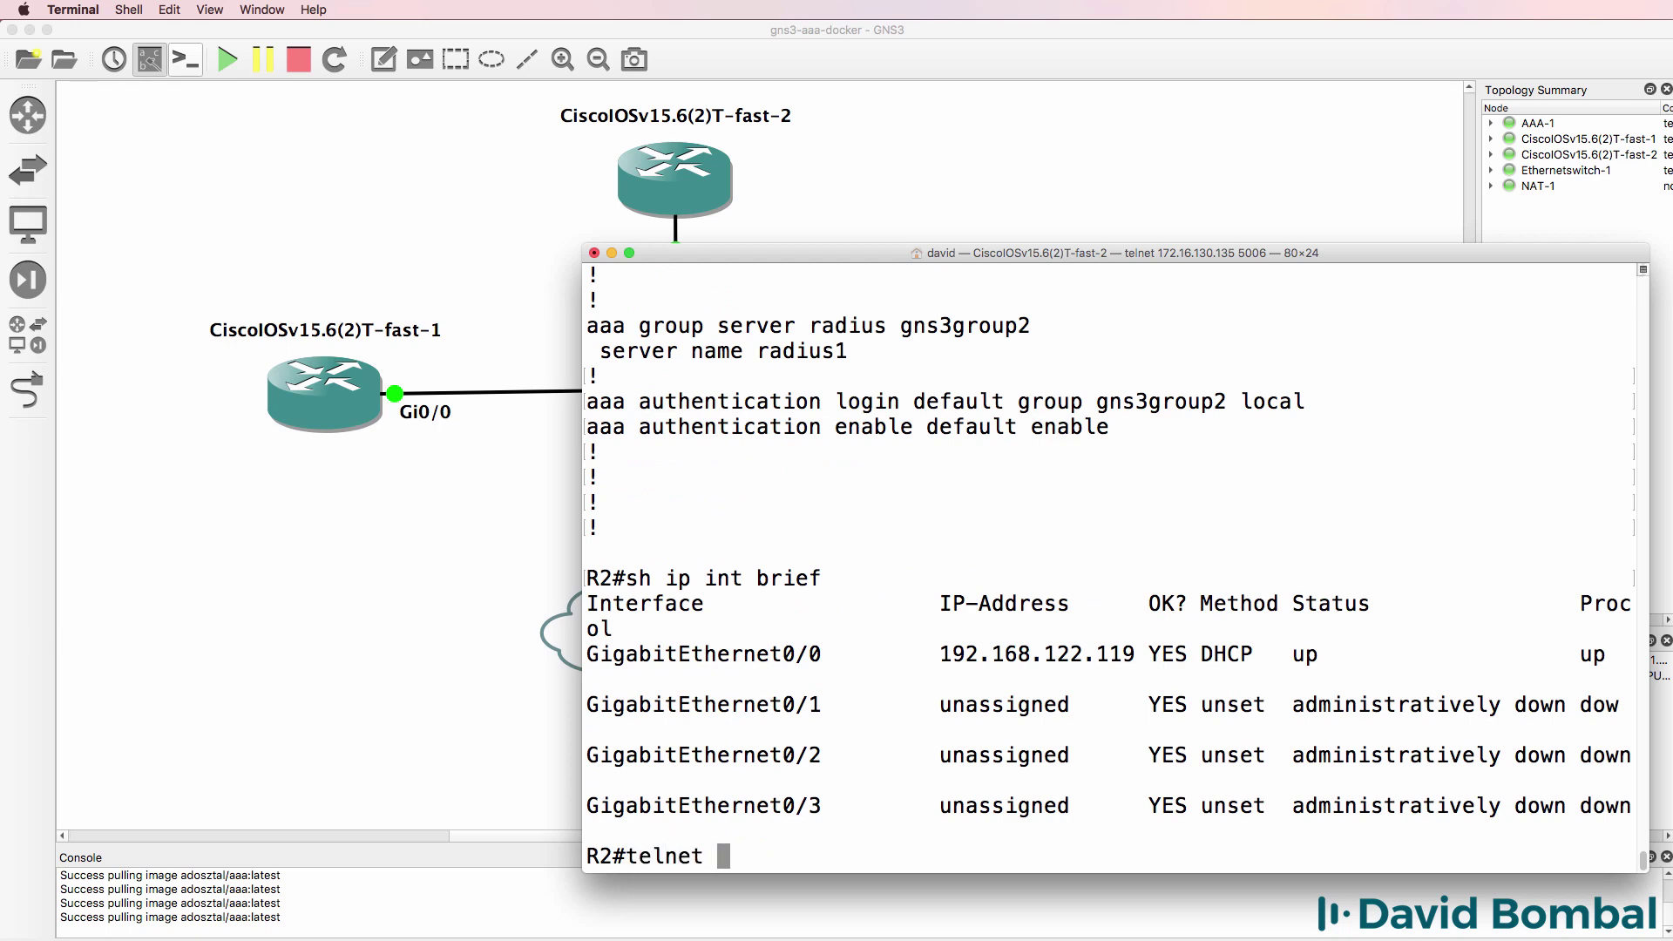
type("192.168.122.119")
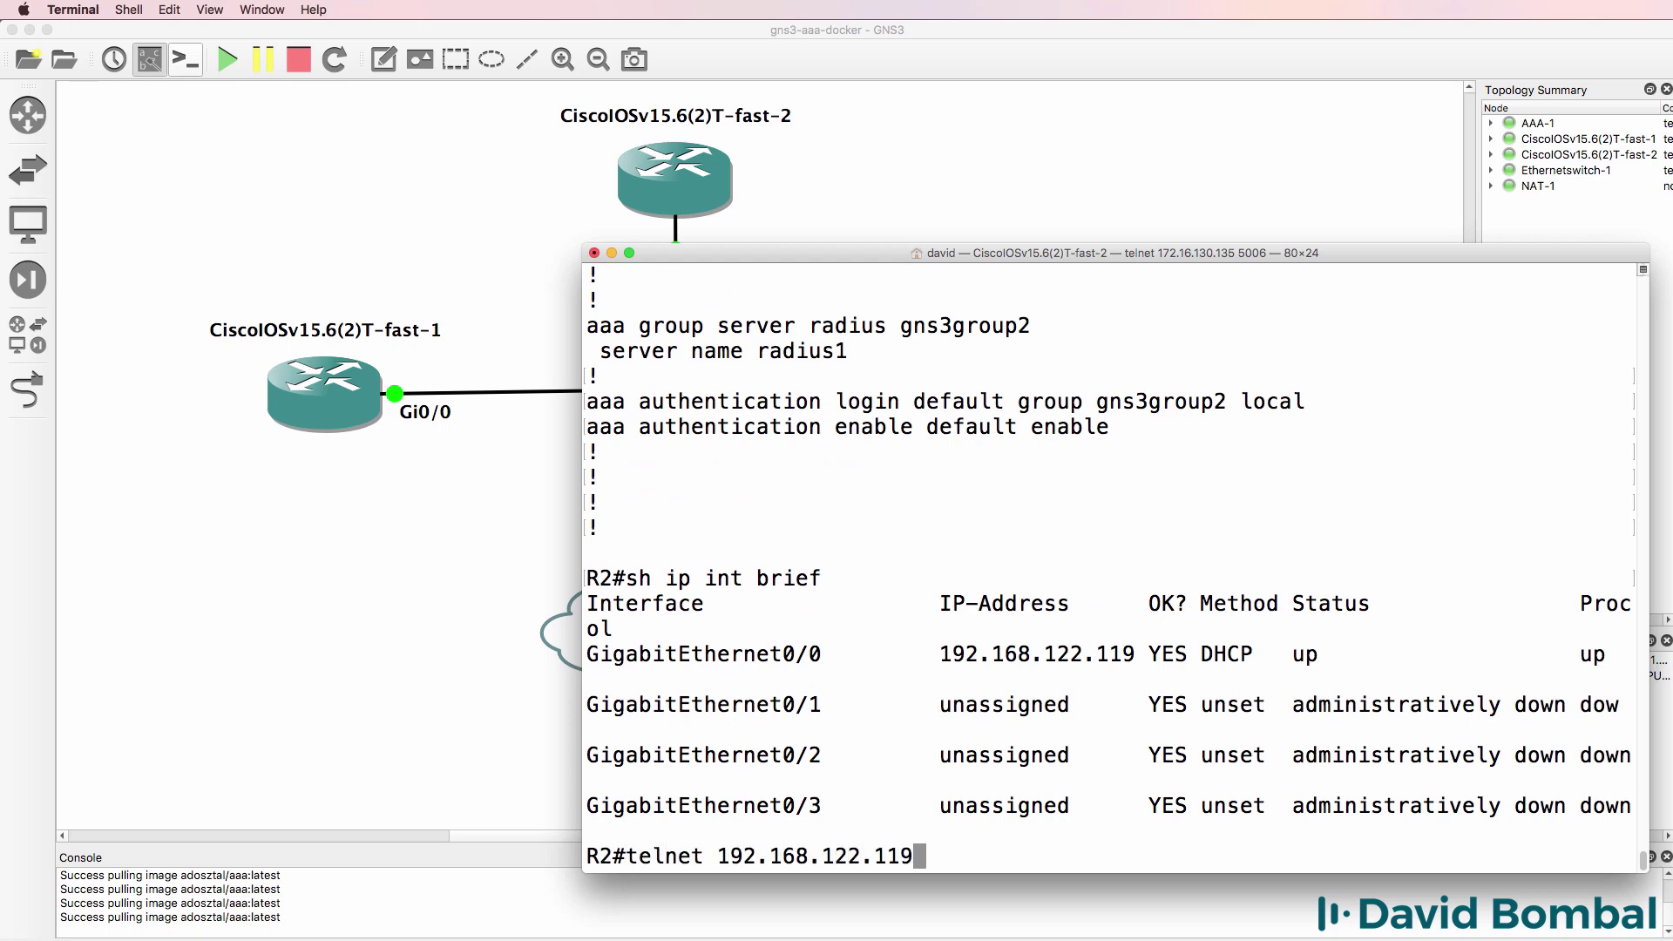
key("Return")
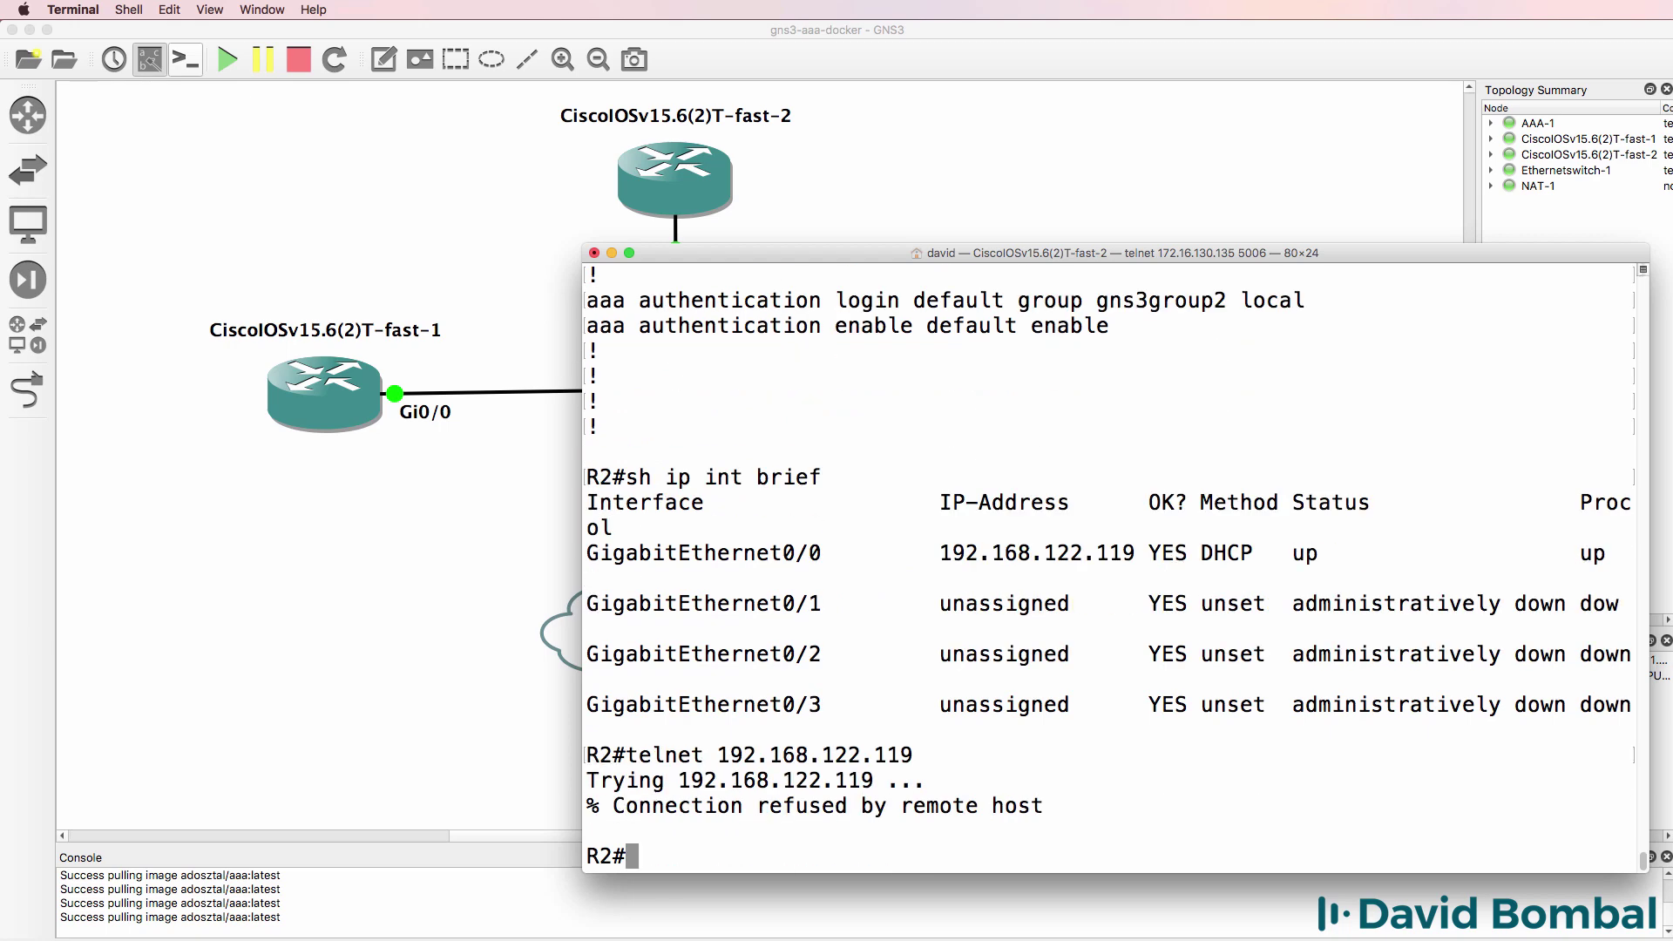
- Set 'transport input all' on R2's vty lines 0 4 and exit configuration mode
type("conf t")
key("Return")
type("line vty 0 4")
key("Return")
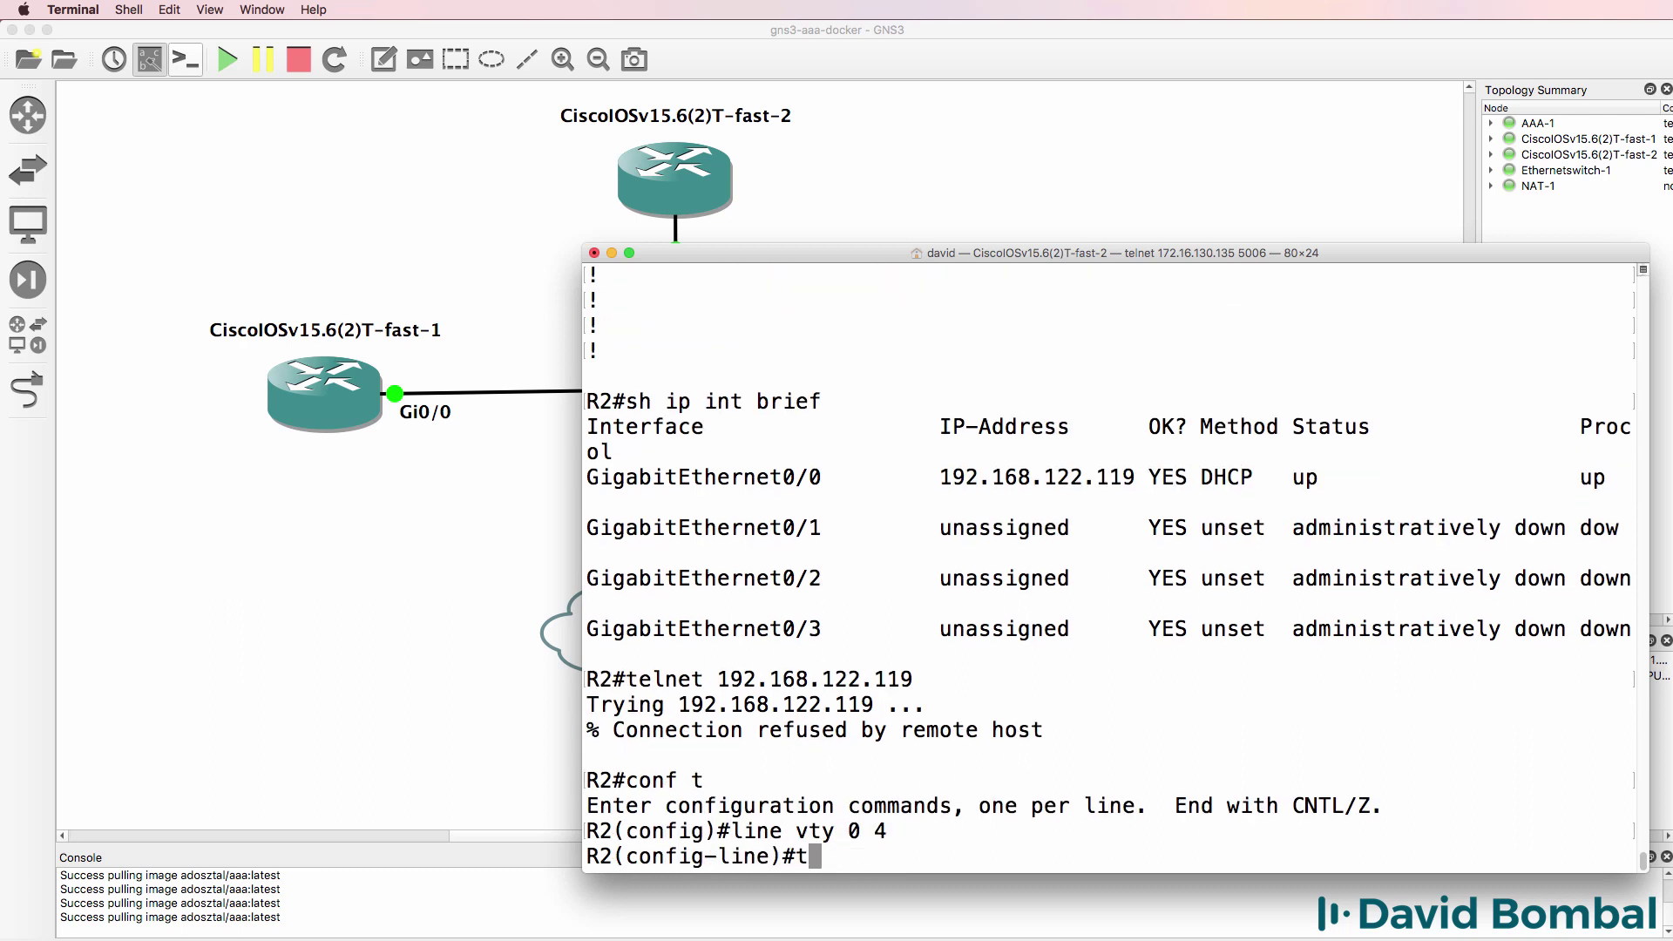
type("tr")
key("Tab")
type("in")
key("Tab")
type("all")
key("Return")
type("end")
key("Return")
key("Return")
key("Return")
key("Return")
key("Return")
- Rerun the interface summary and retry telnet to 192.168.122.119, reaching the username prompt
key("Up")
key("Up")
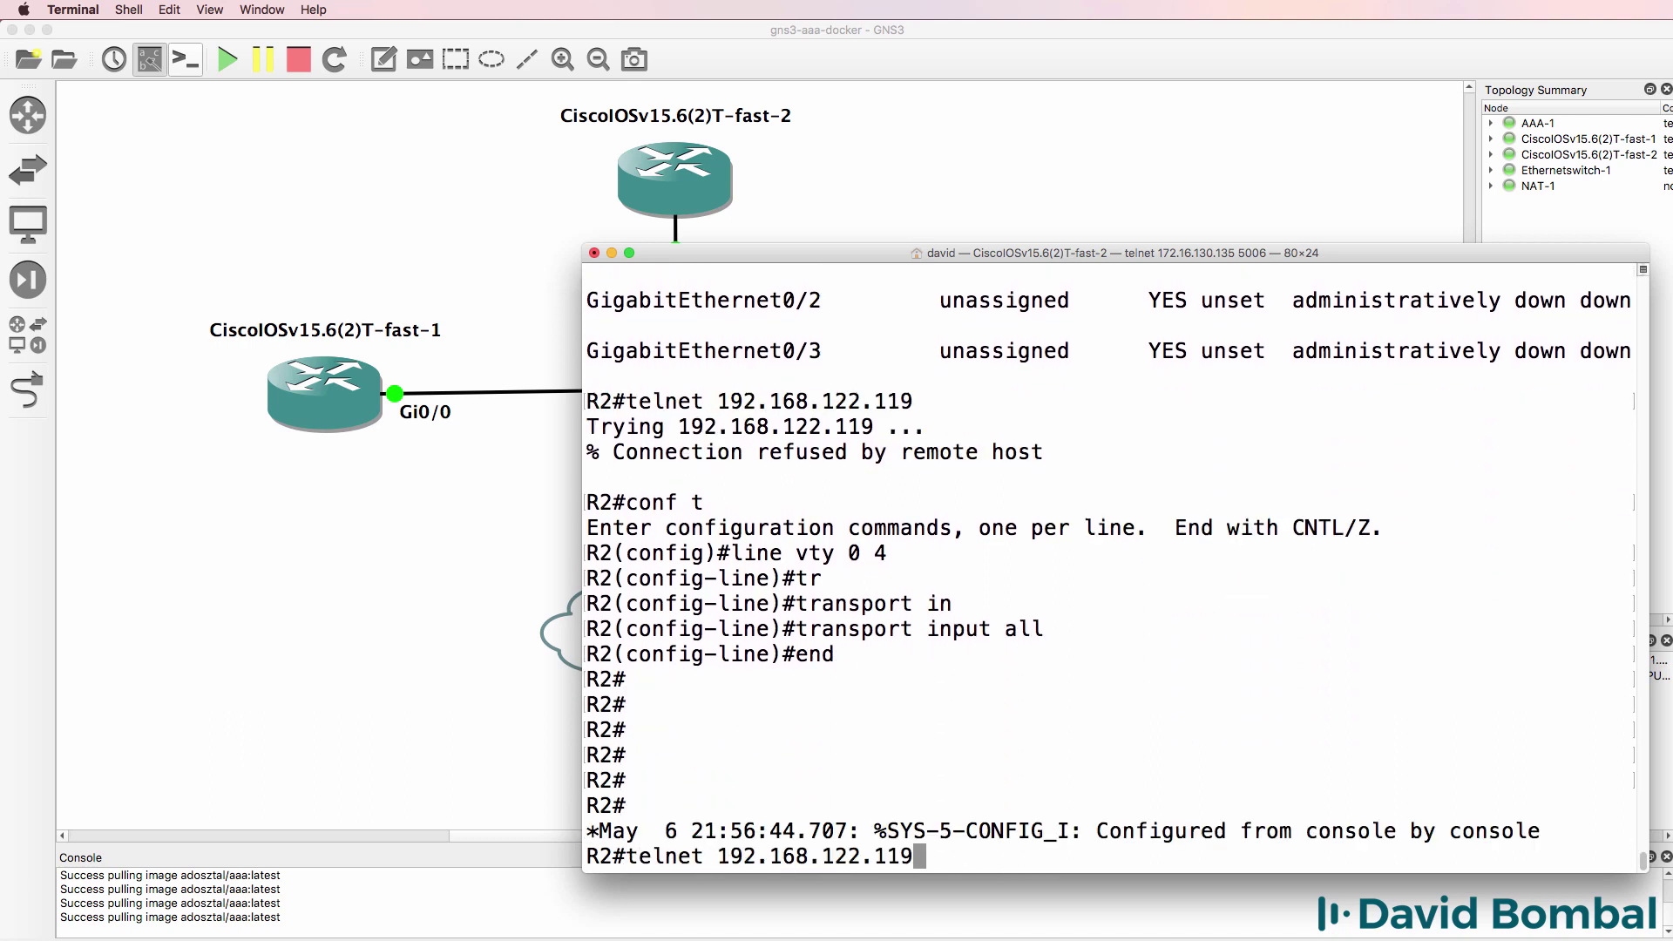
key("Up")
key("Return")
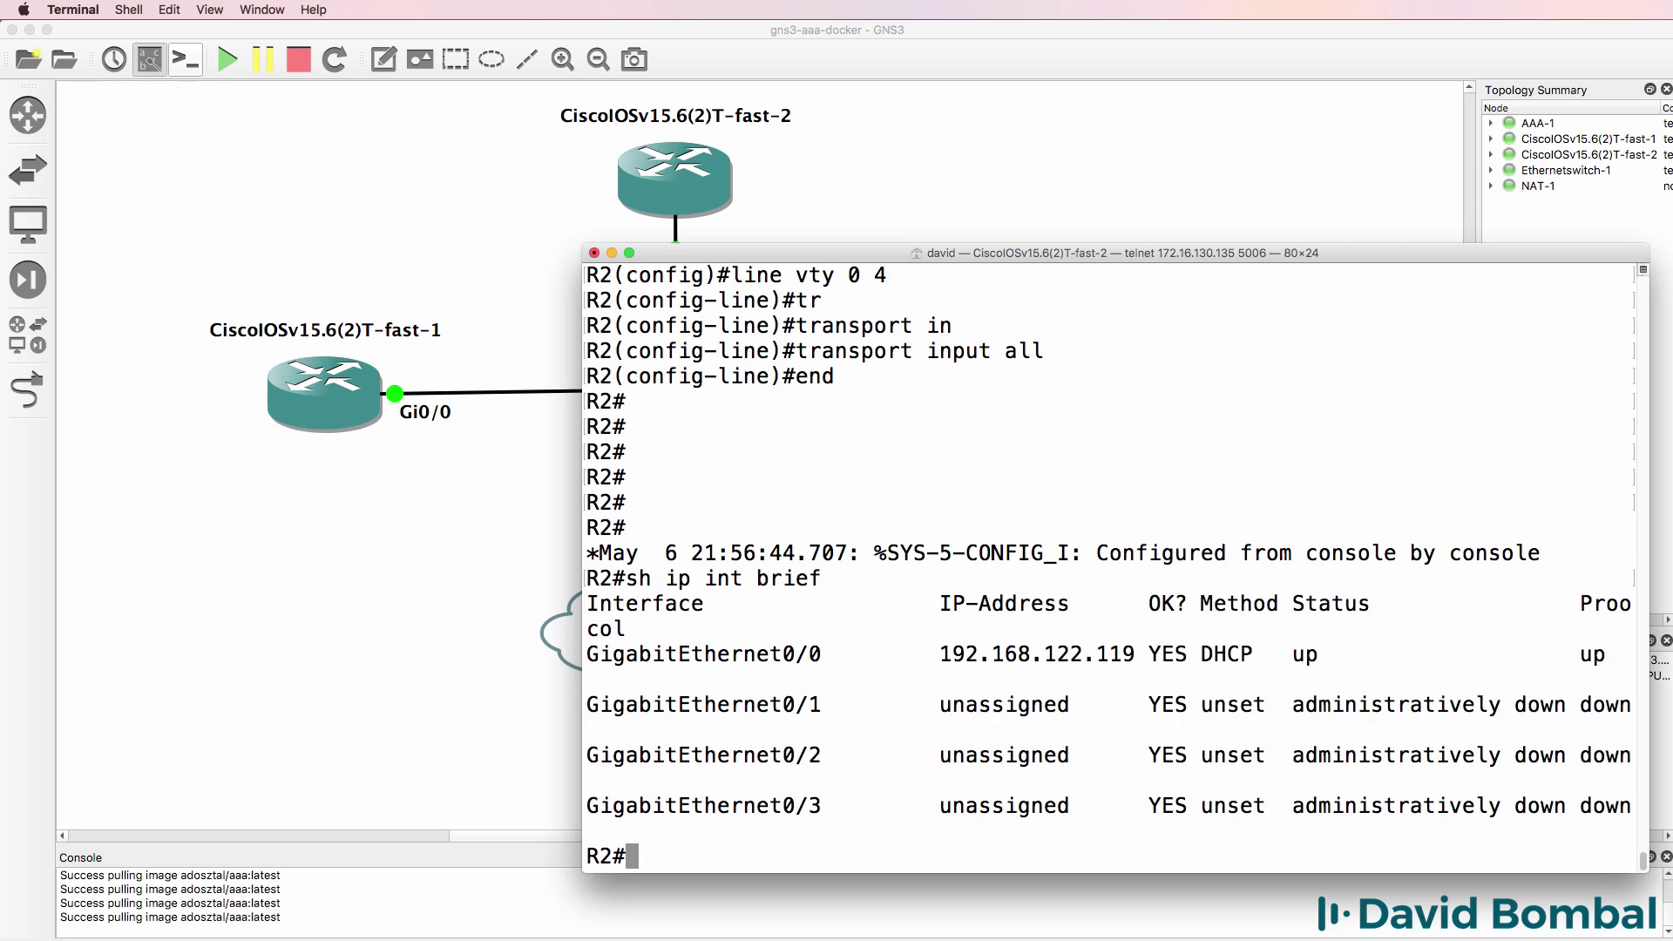
key("Up")
key("Up")
key("Up")
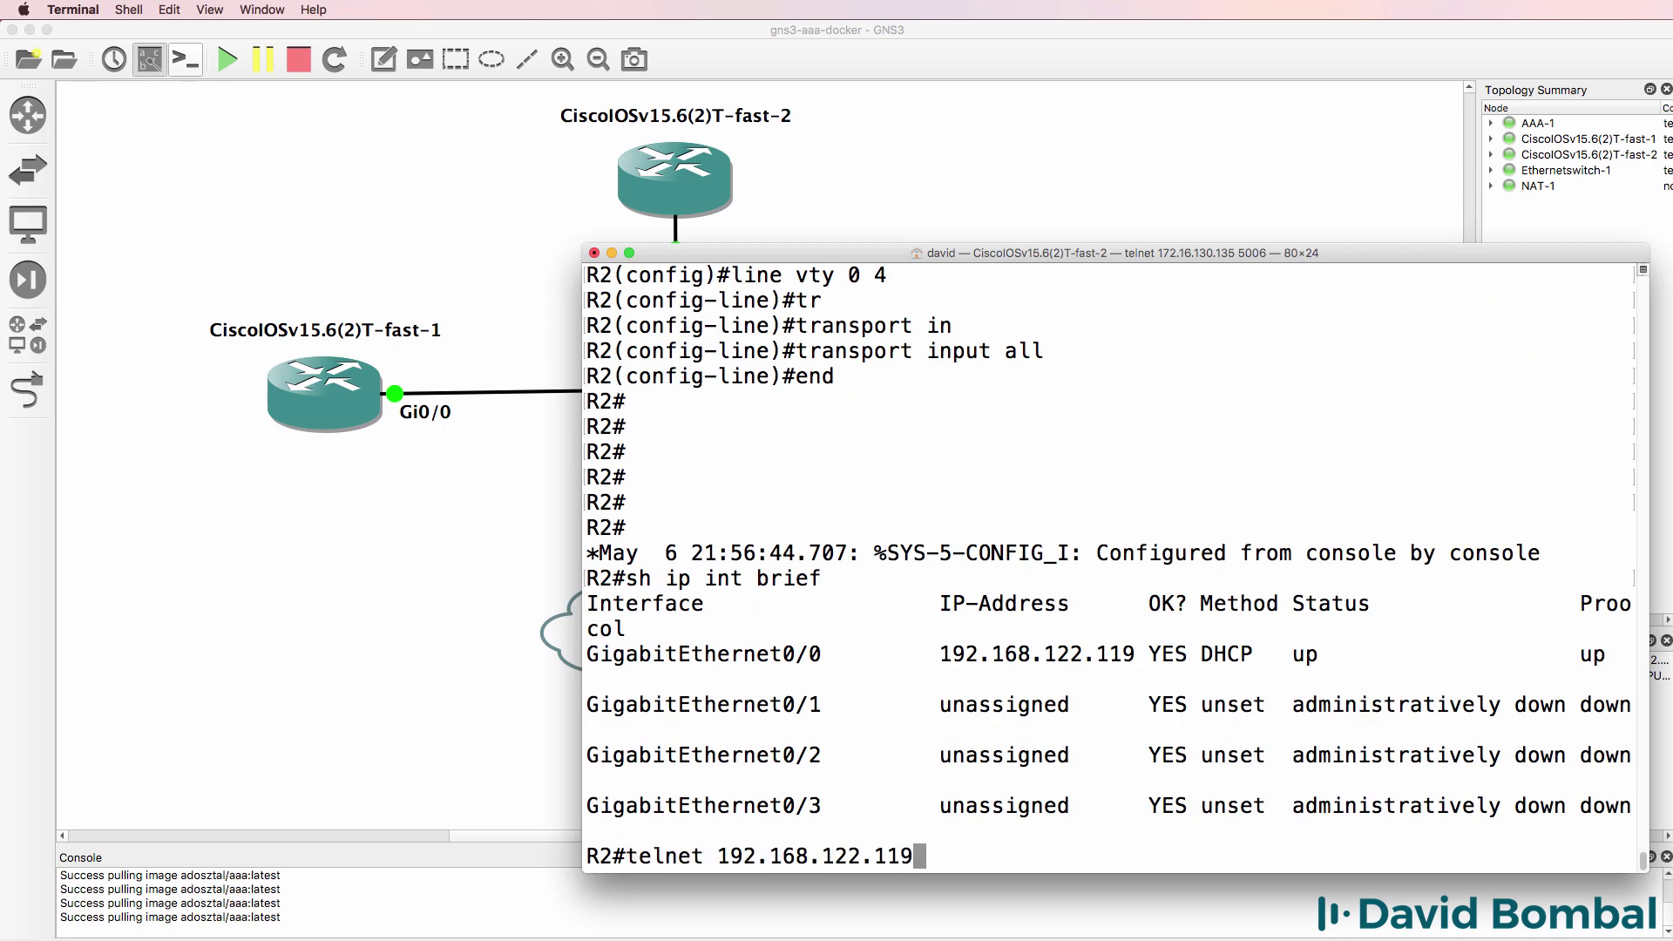
key("Return")
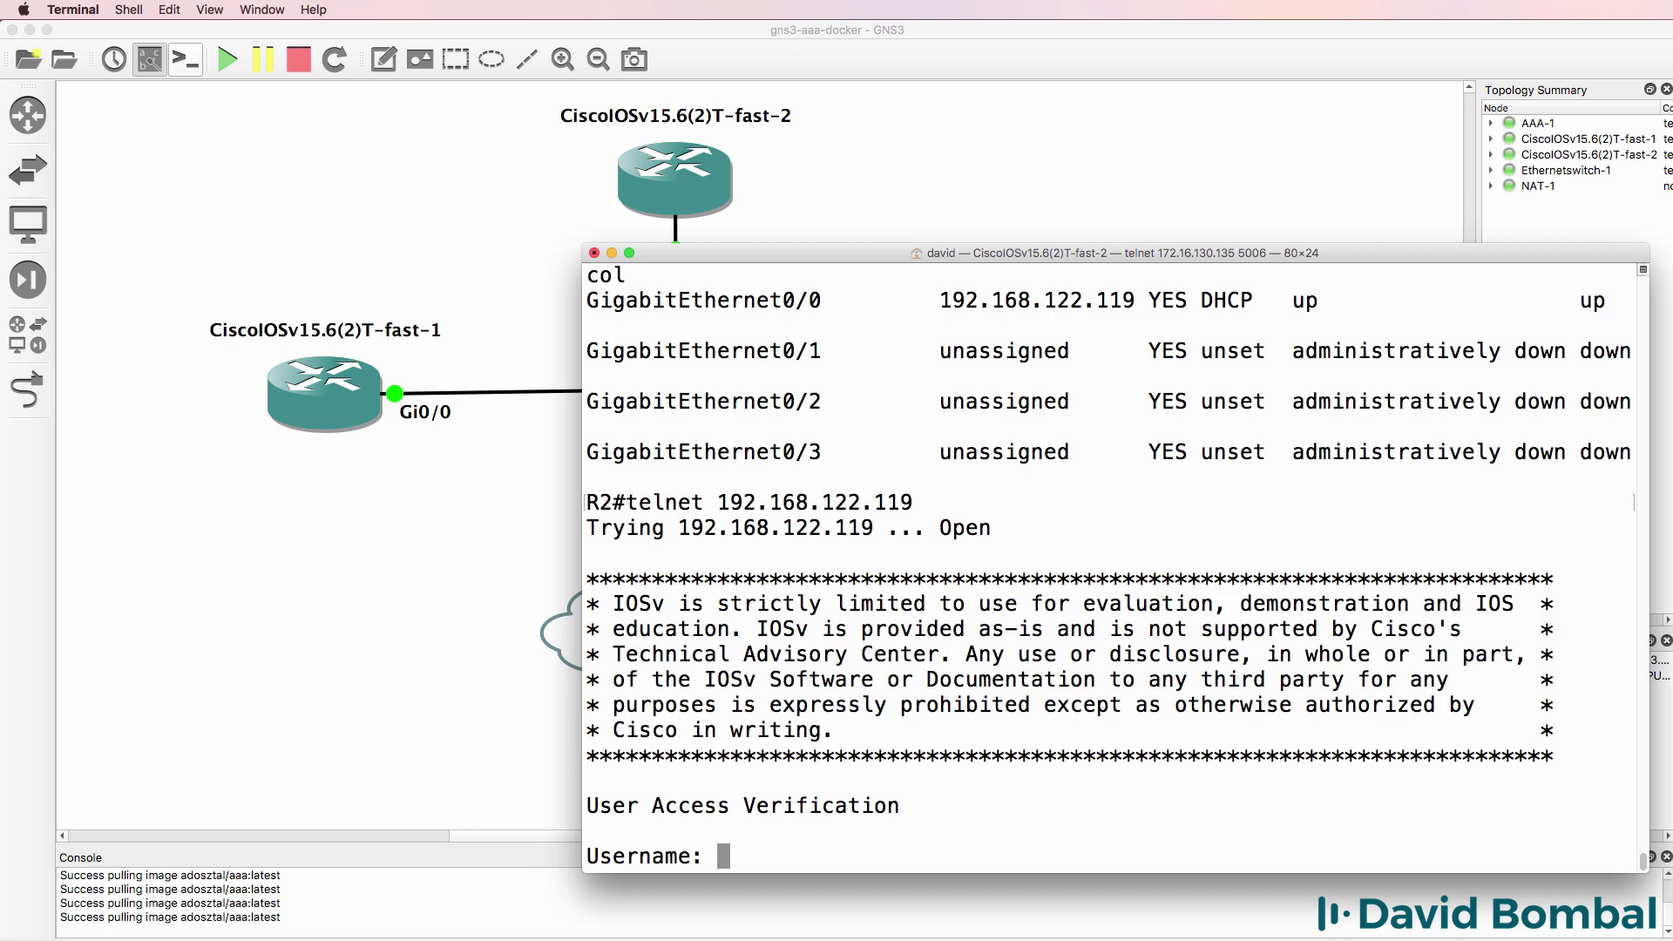
- Look up a RADIUS test user name in the notes and return to the telnet session
key("super+Tab")
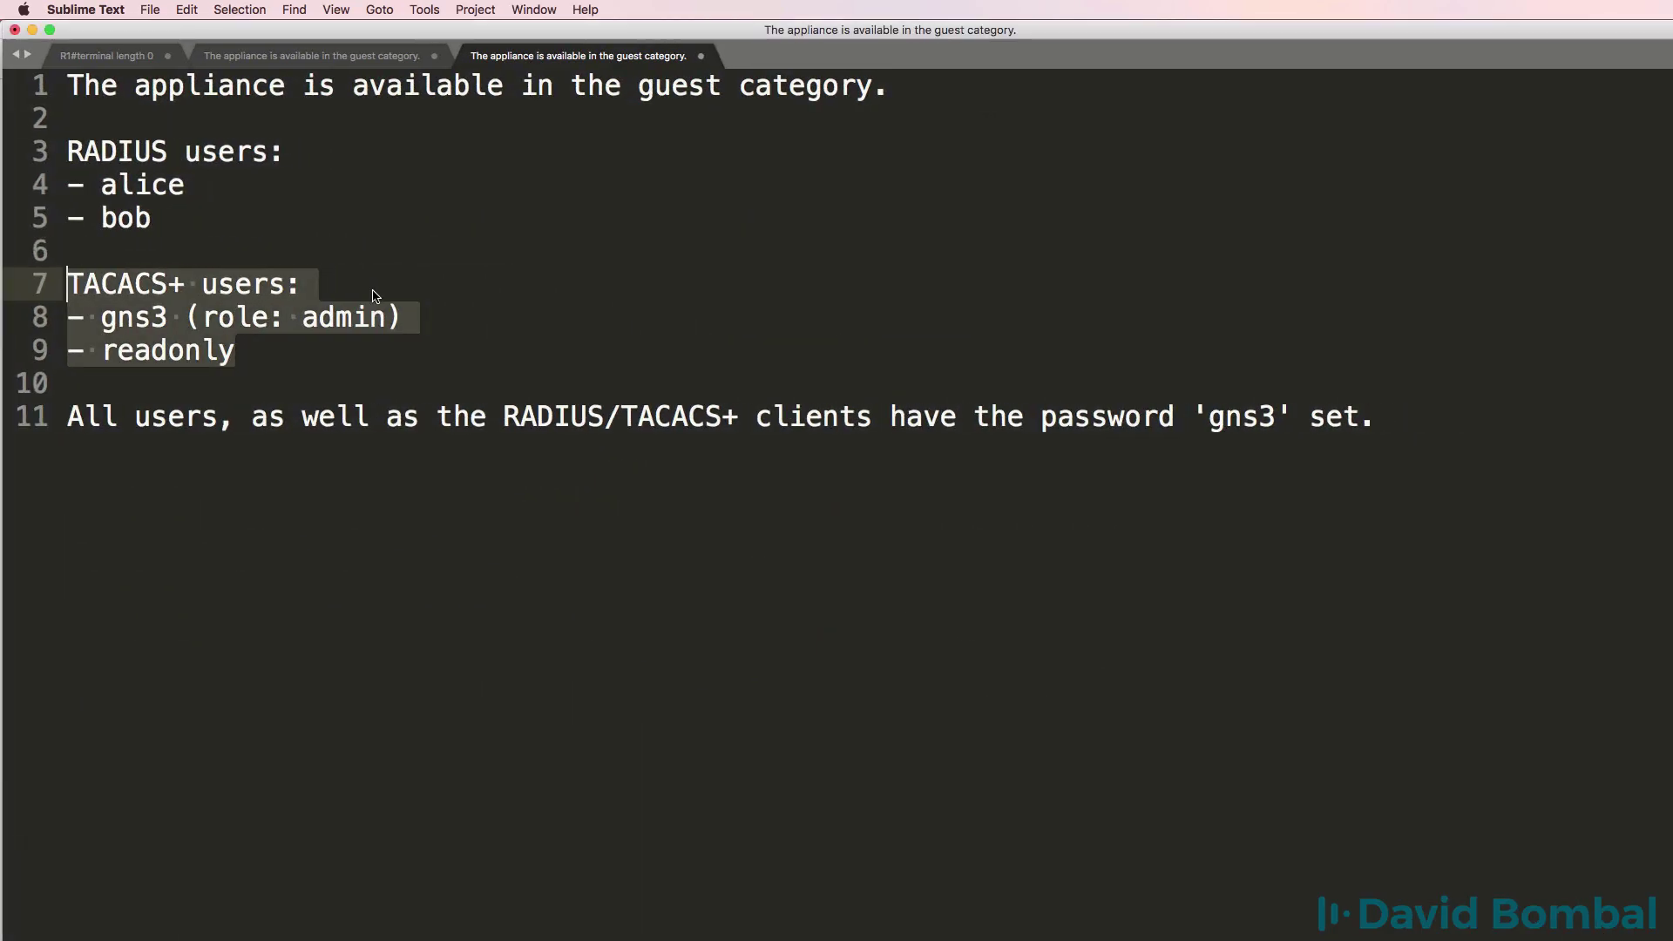
left_click(207, 228)
left_click_drag(184, 183, 87, 218)
key("super+Tab")
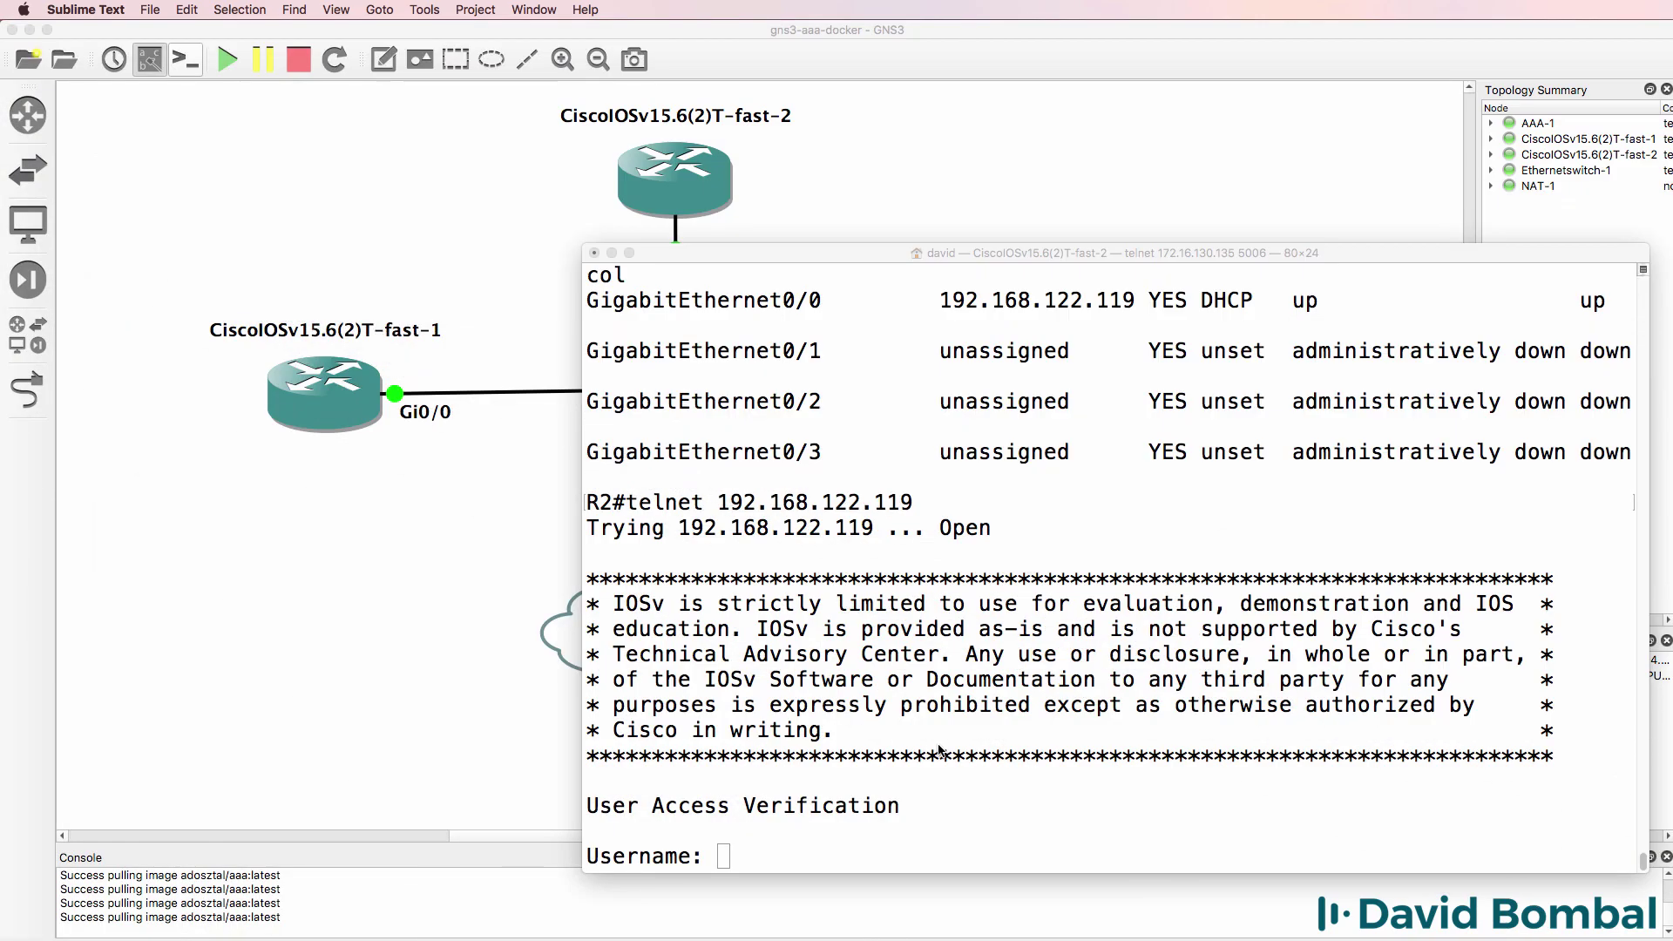
- Log in as a RADIUS test user, suspend telnet to ping 192.168.122.201, then resume until it closes
type("alice")
key("Return")
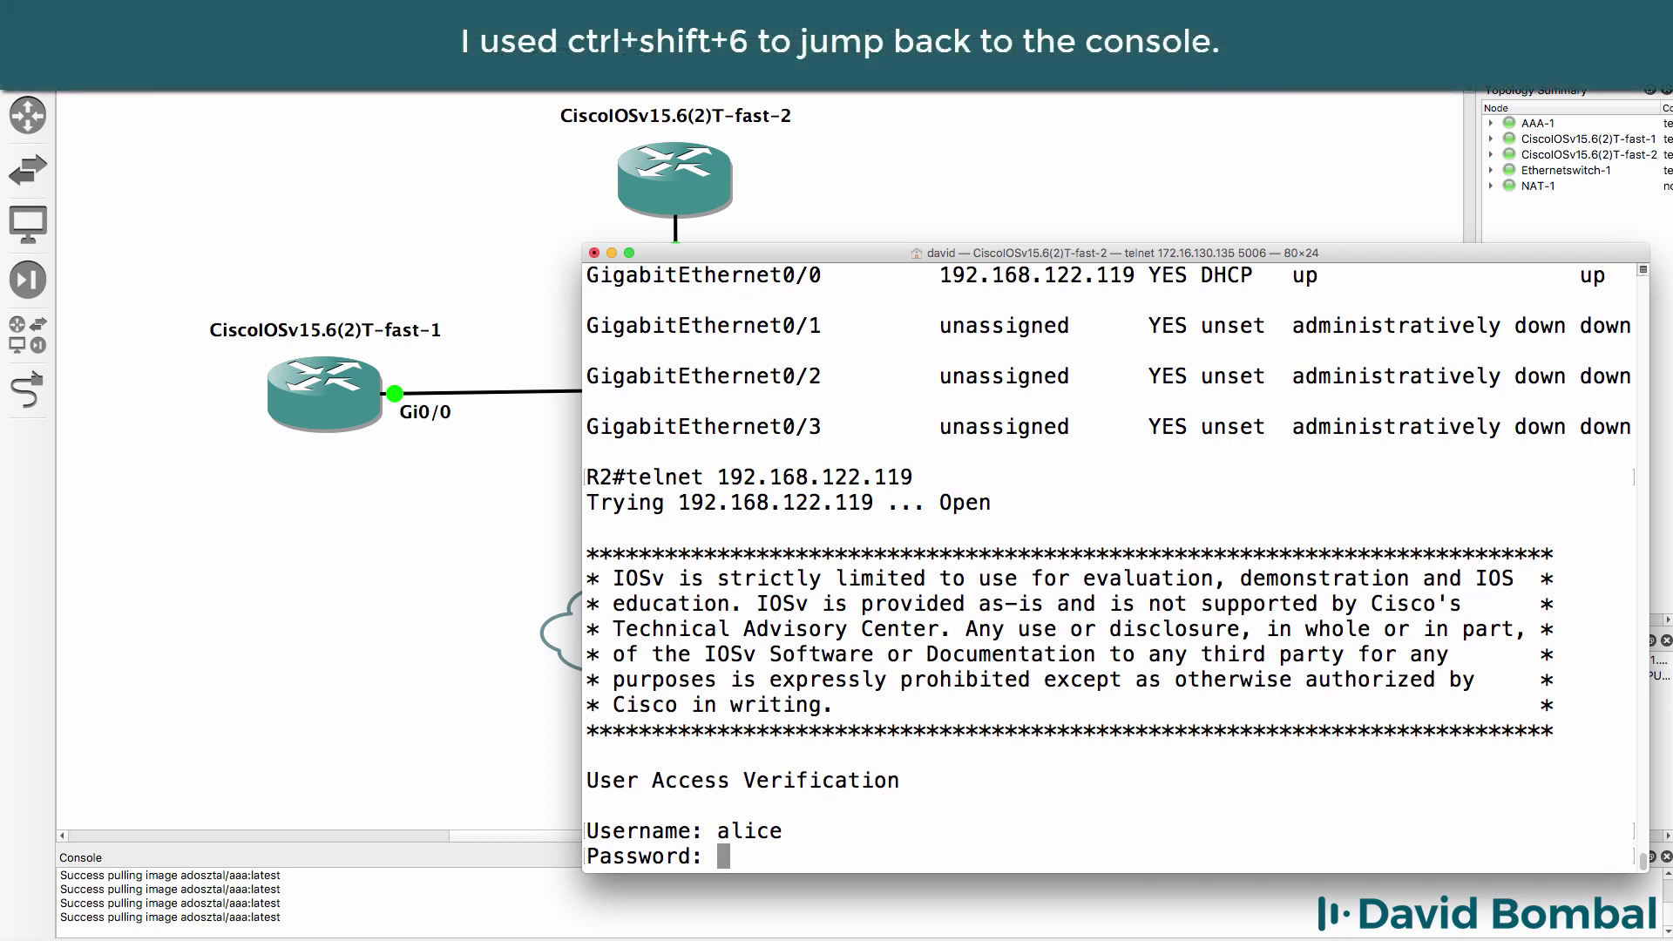
key("ctrl+shift+6")
type("x")
type("ping 192.168.122")
type(".201")
key("Return")
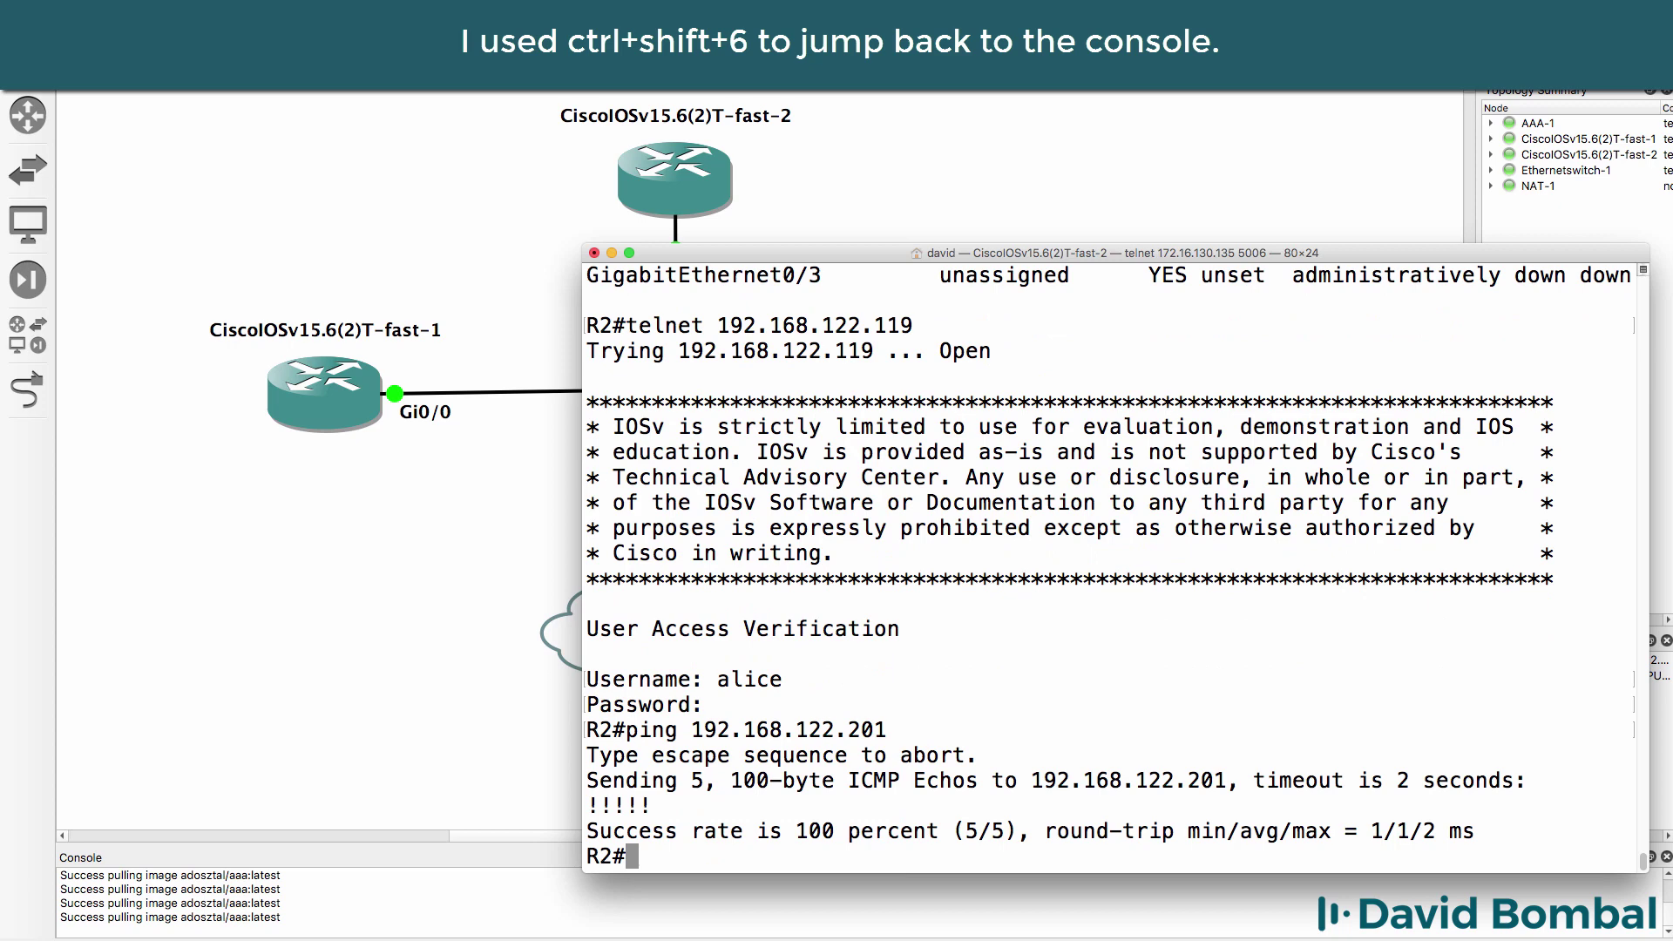
key("Return")
key("Return")
key("Return")
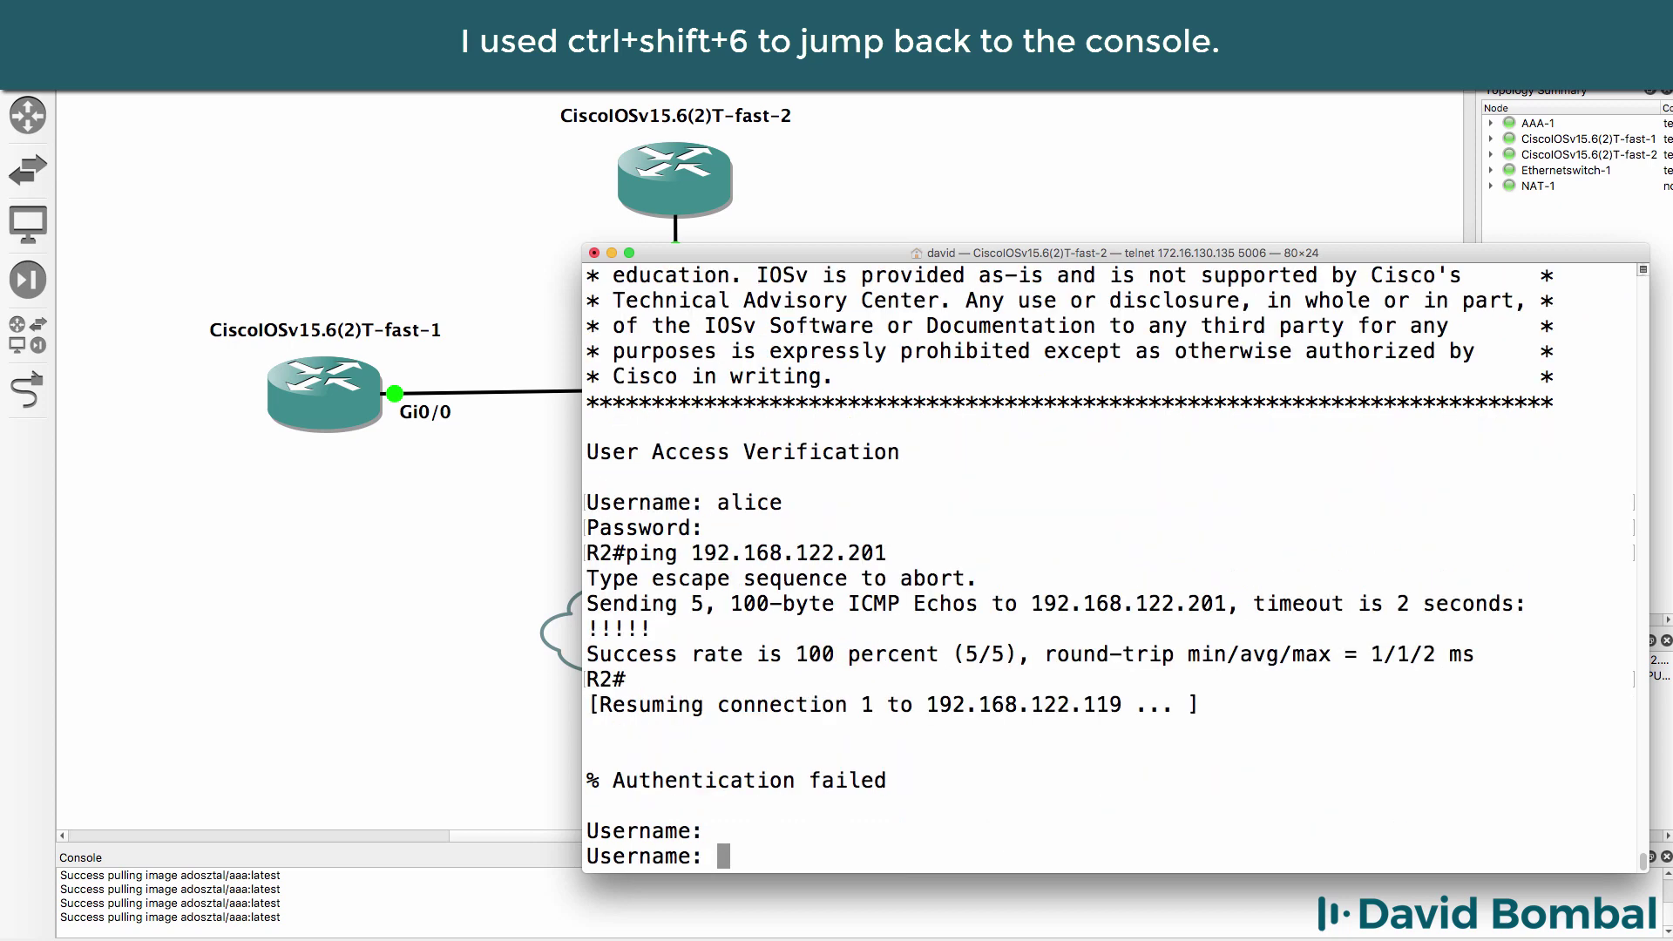
key("Return")
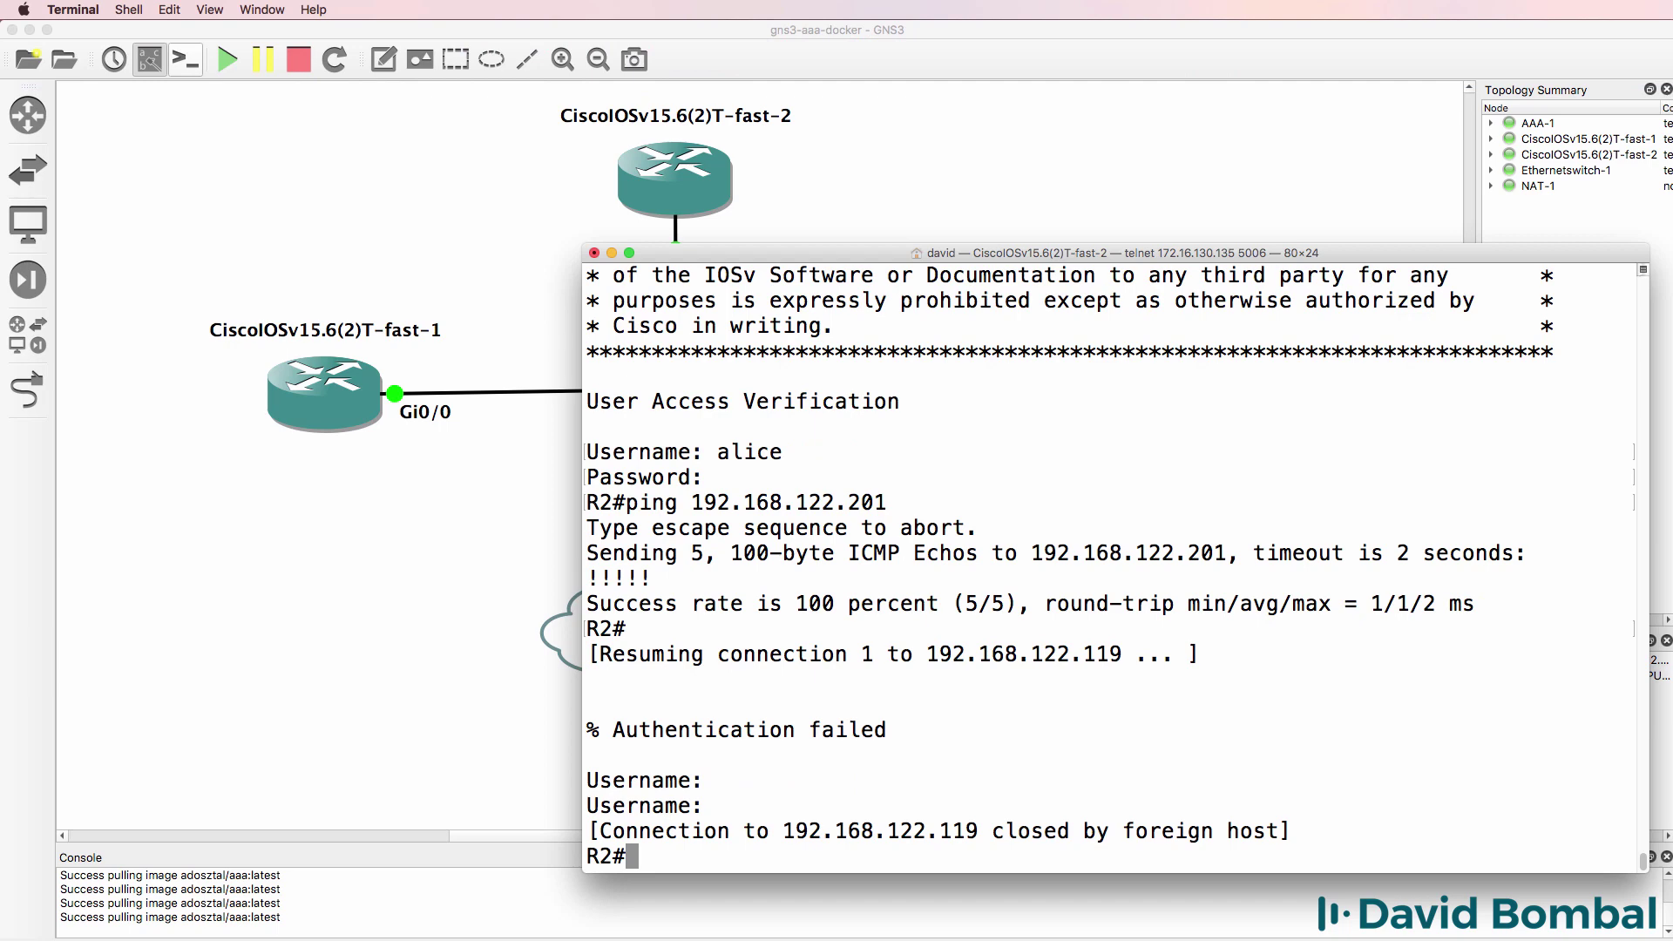
- Page through all of R2's 'sh run' output, then save it with wr
type("sh run")
key("Return")
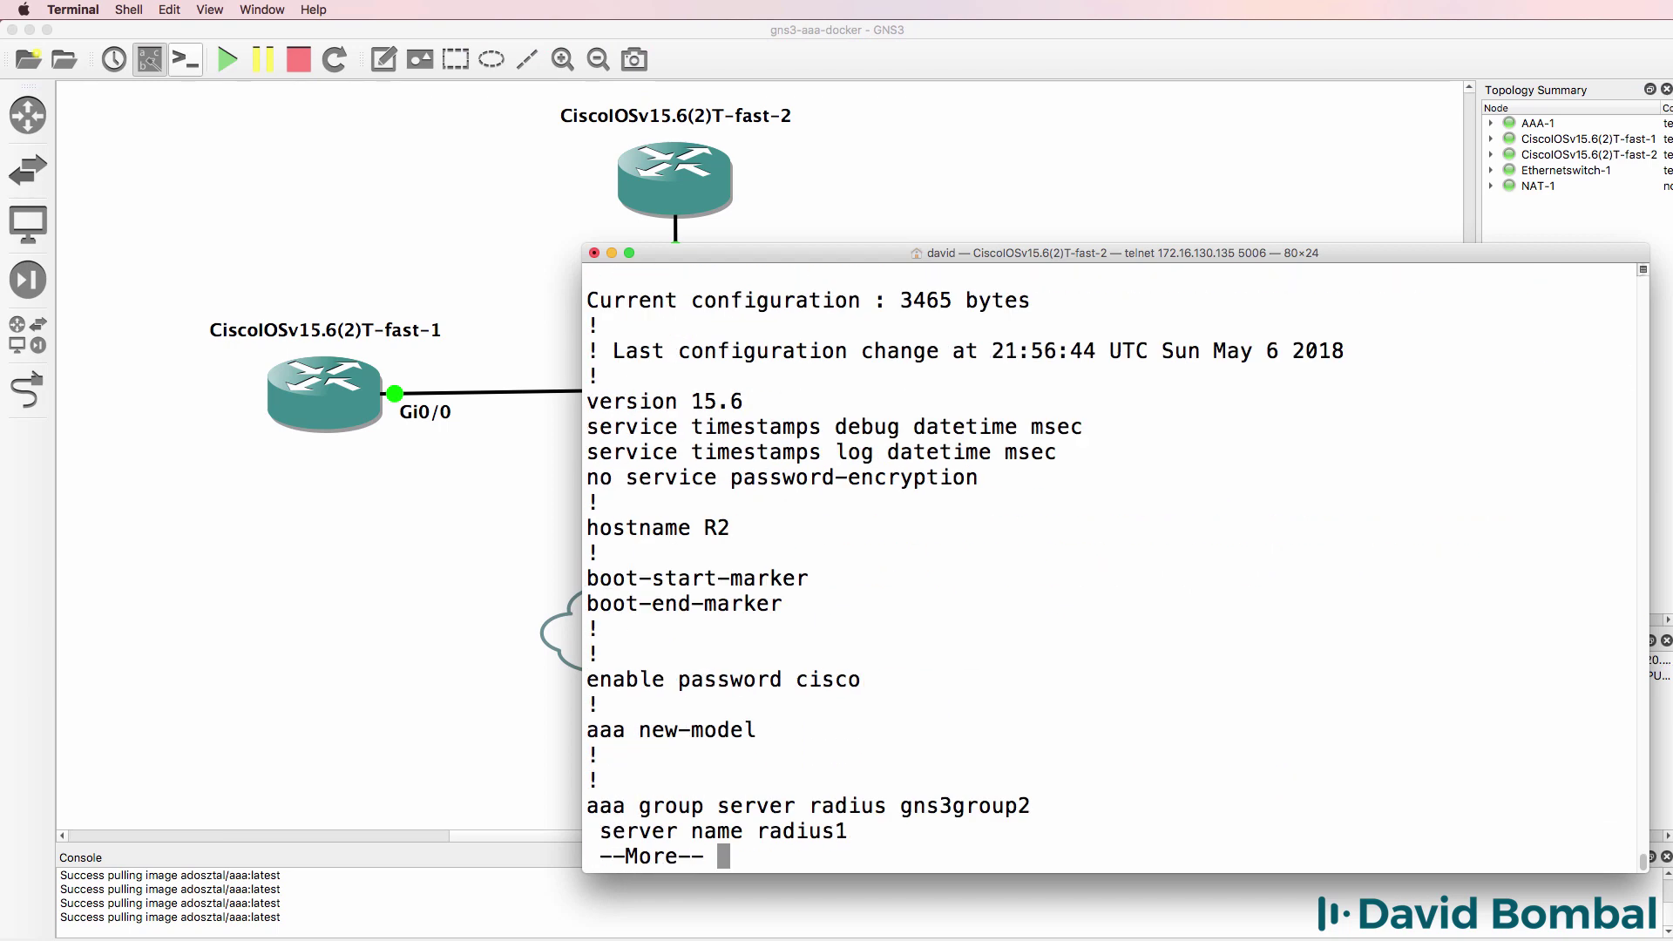
key("space")
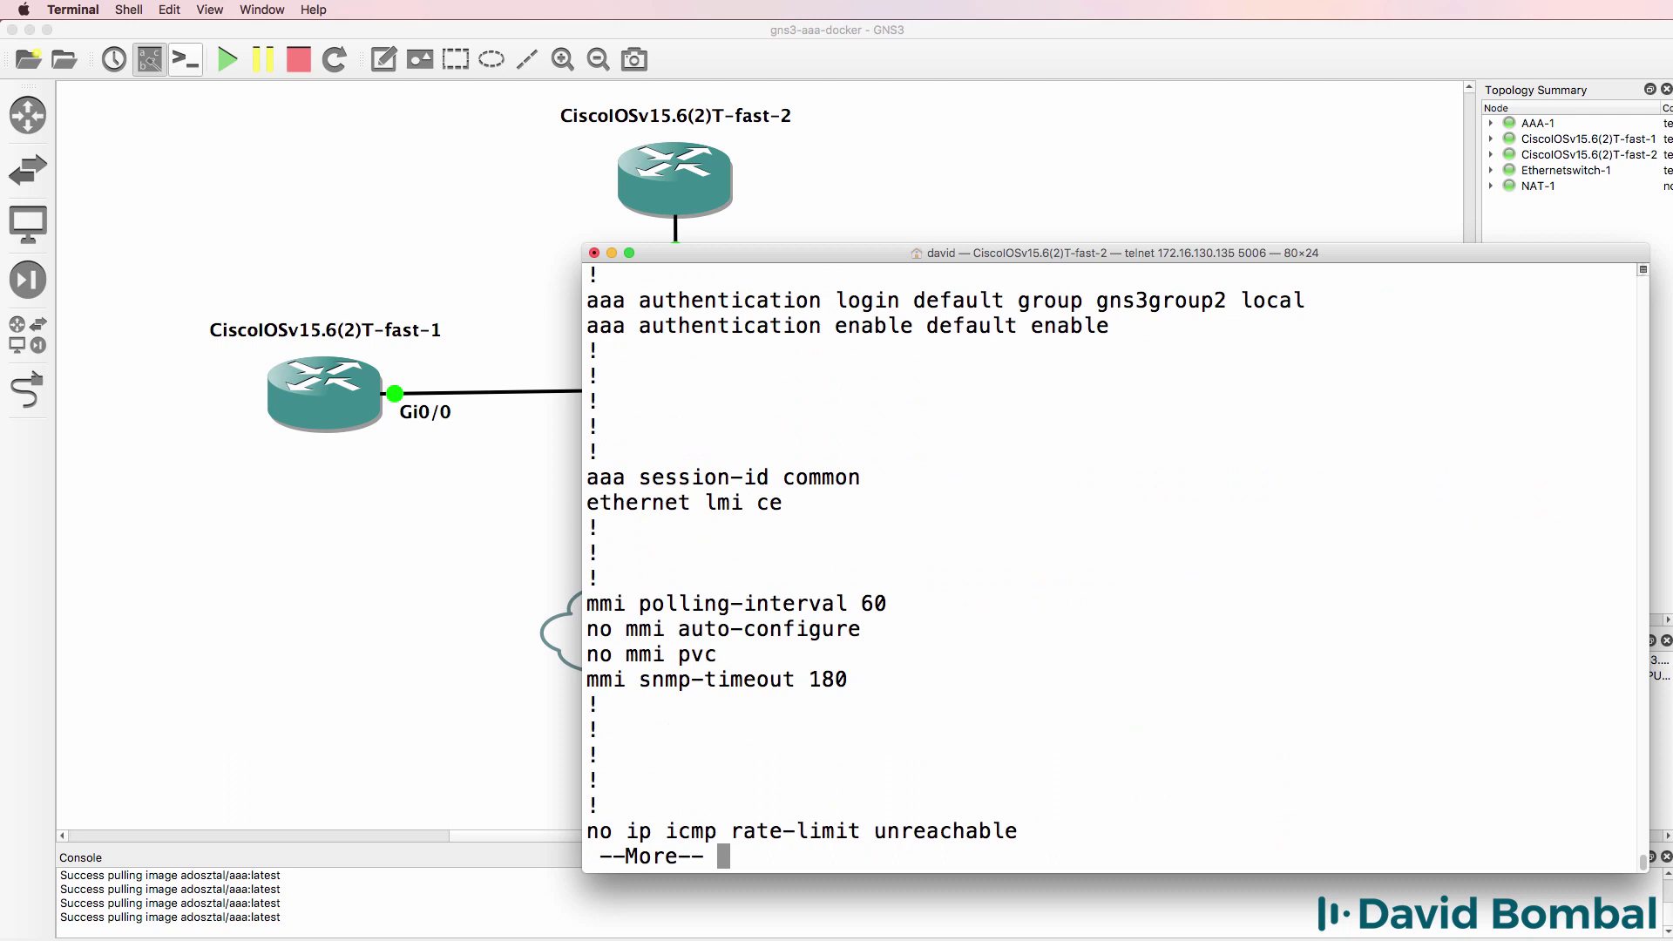
key("space")
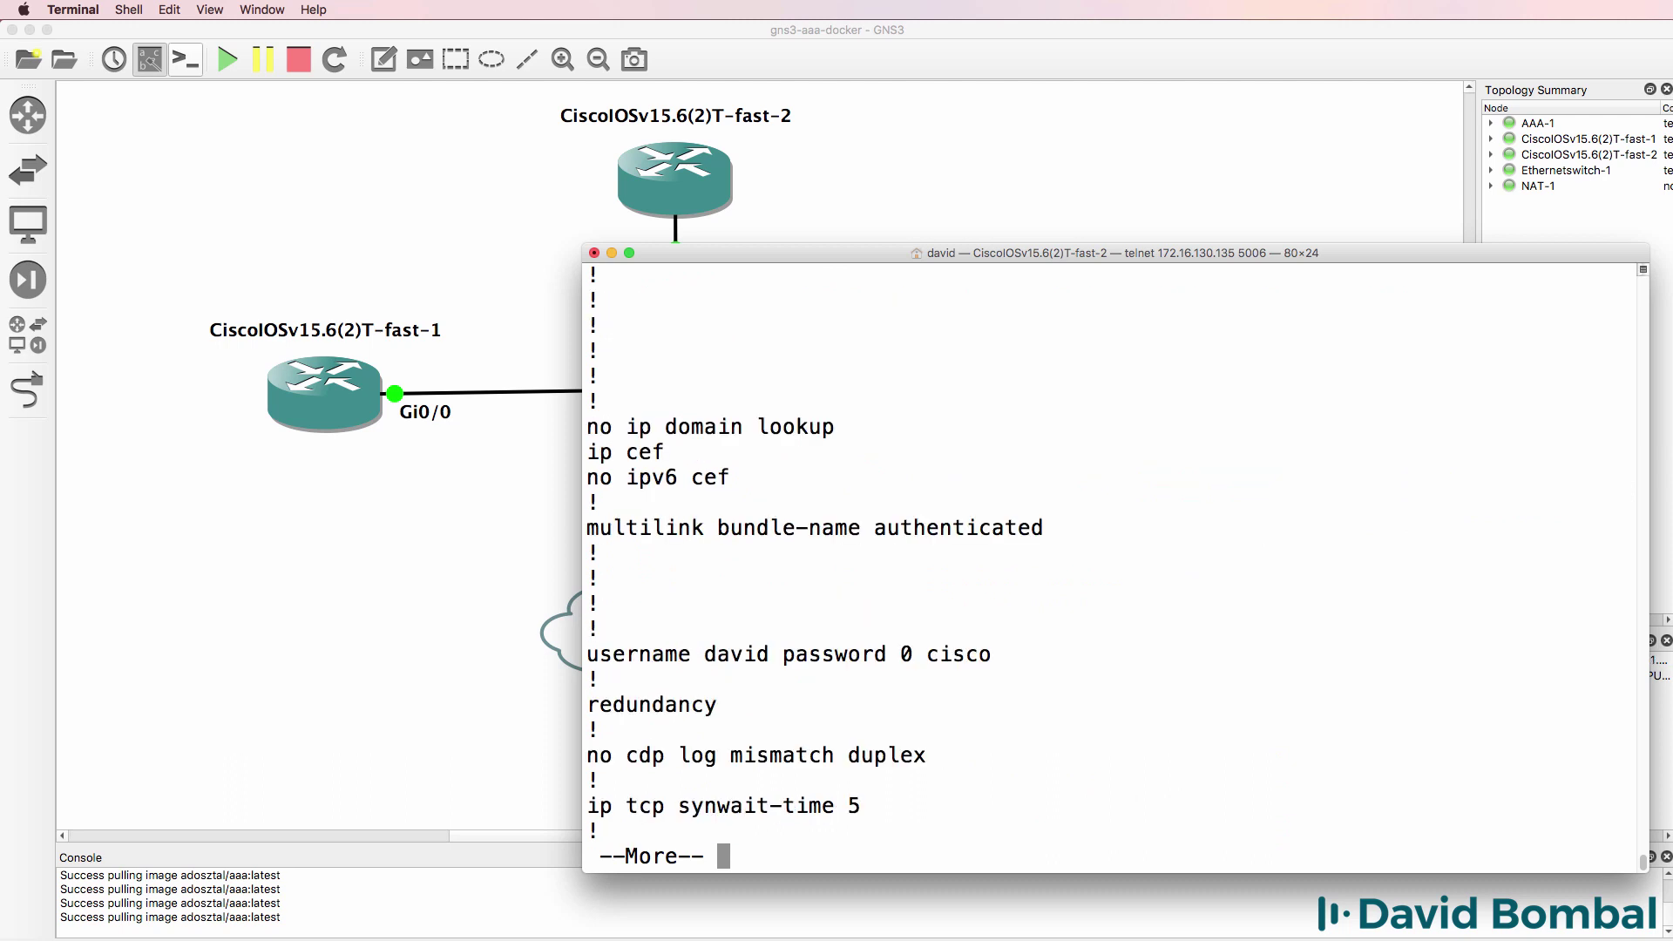
key("space")
key("space")
key("space")
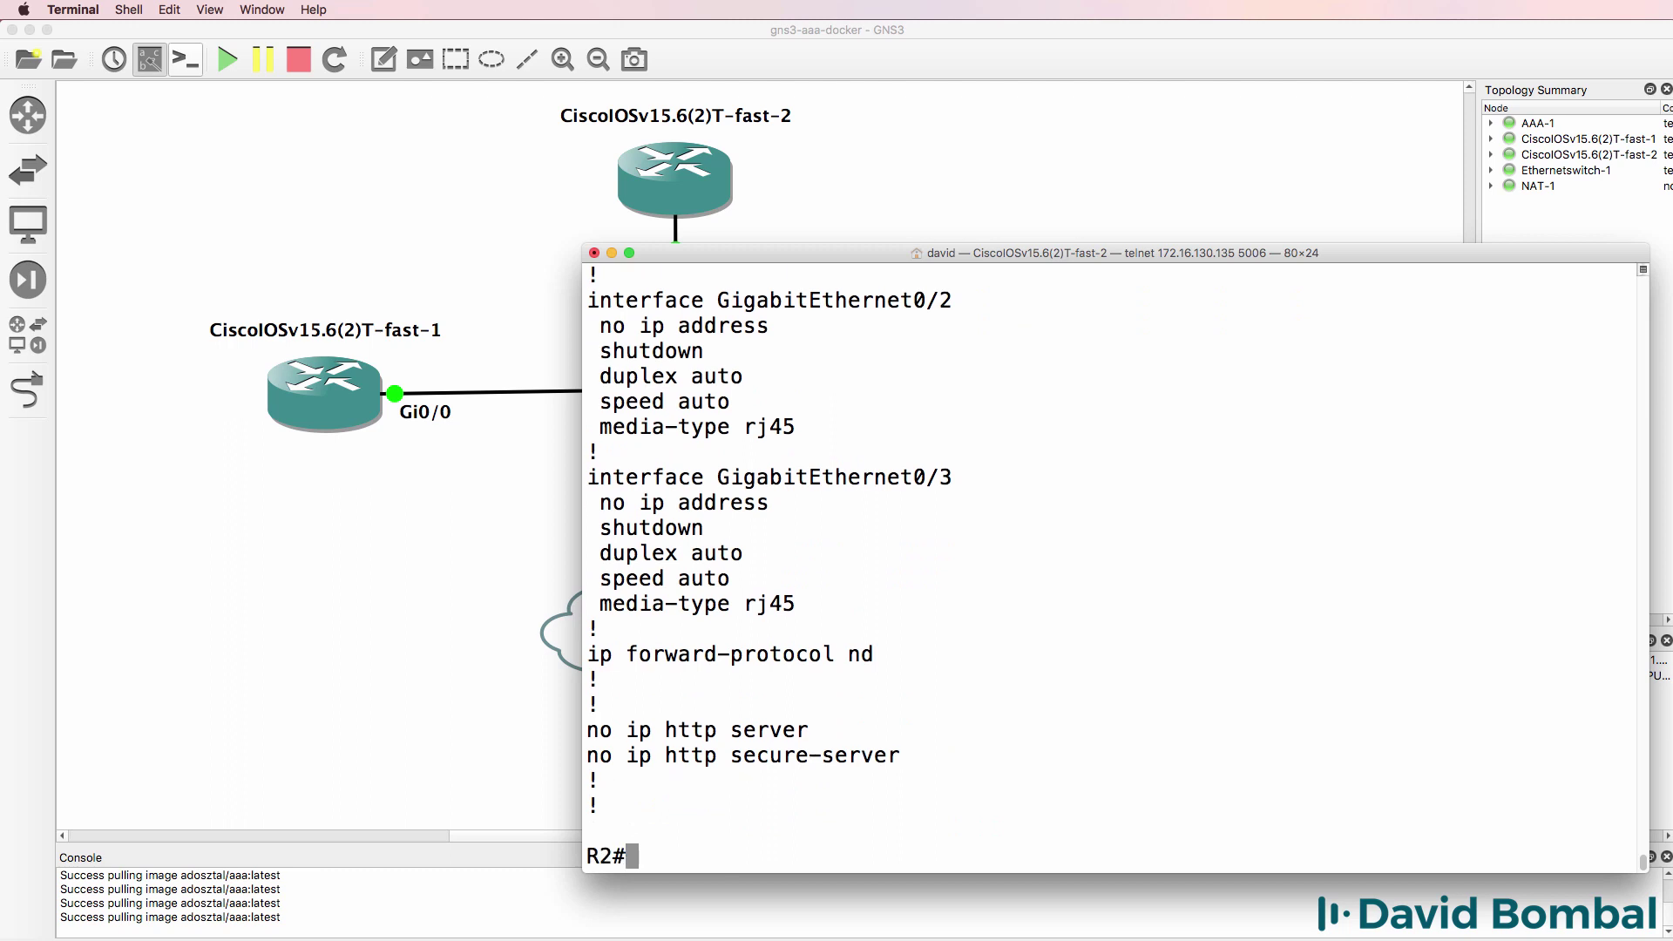
type("wr")
key("Return")
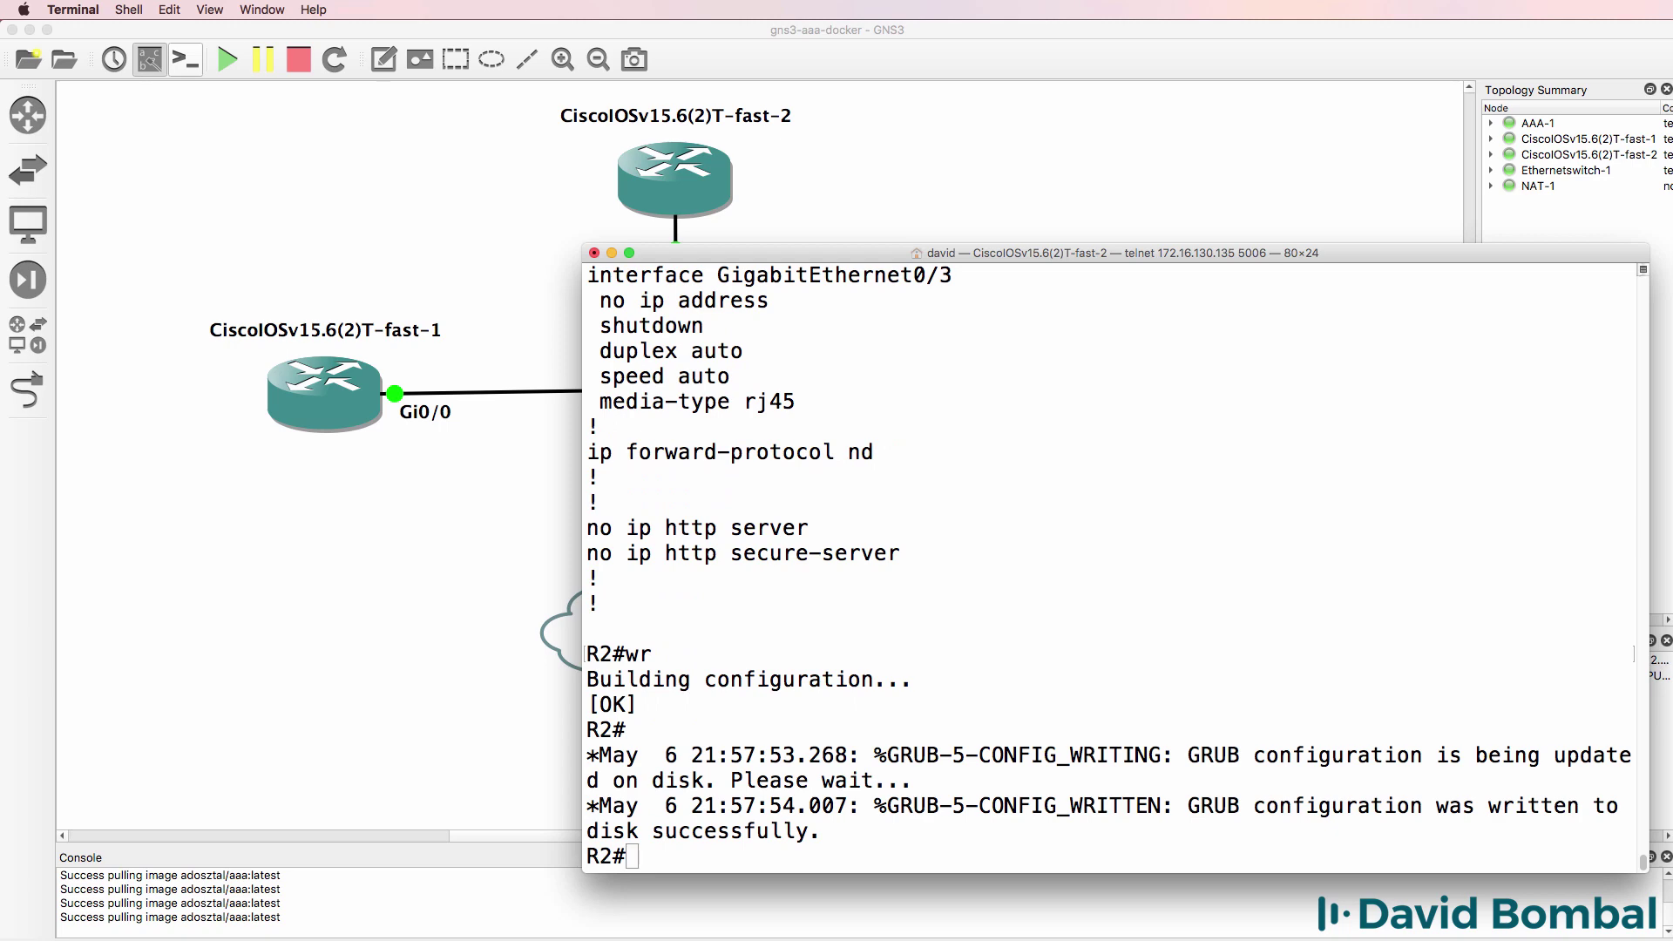
- Save R1's running configuration with wr
key("super+grave")
type("wr")
key("Return")
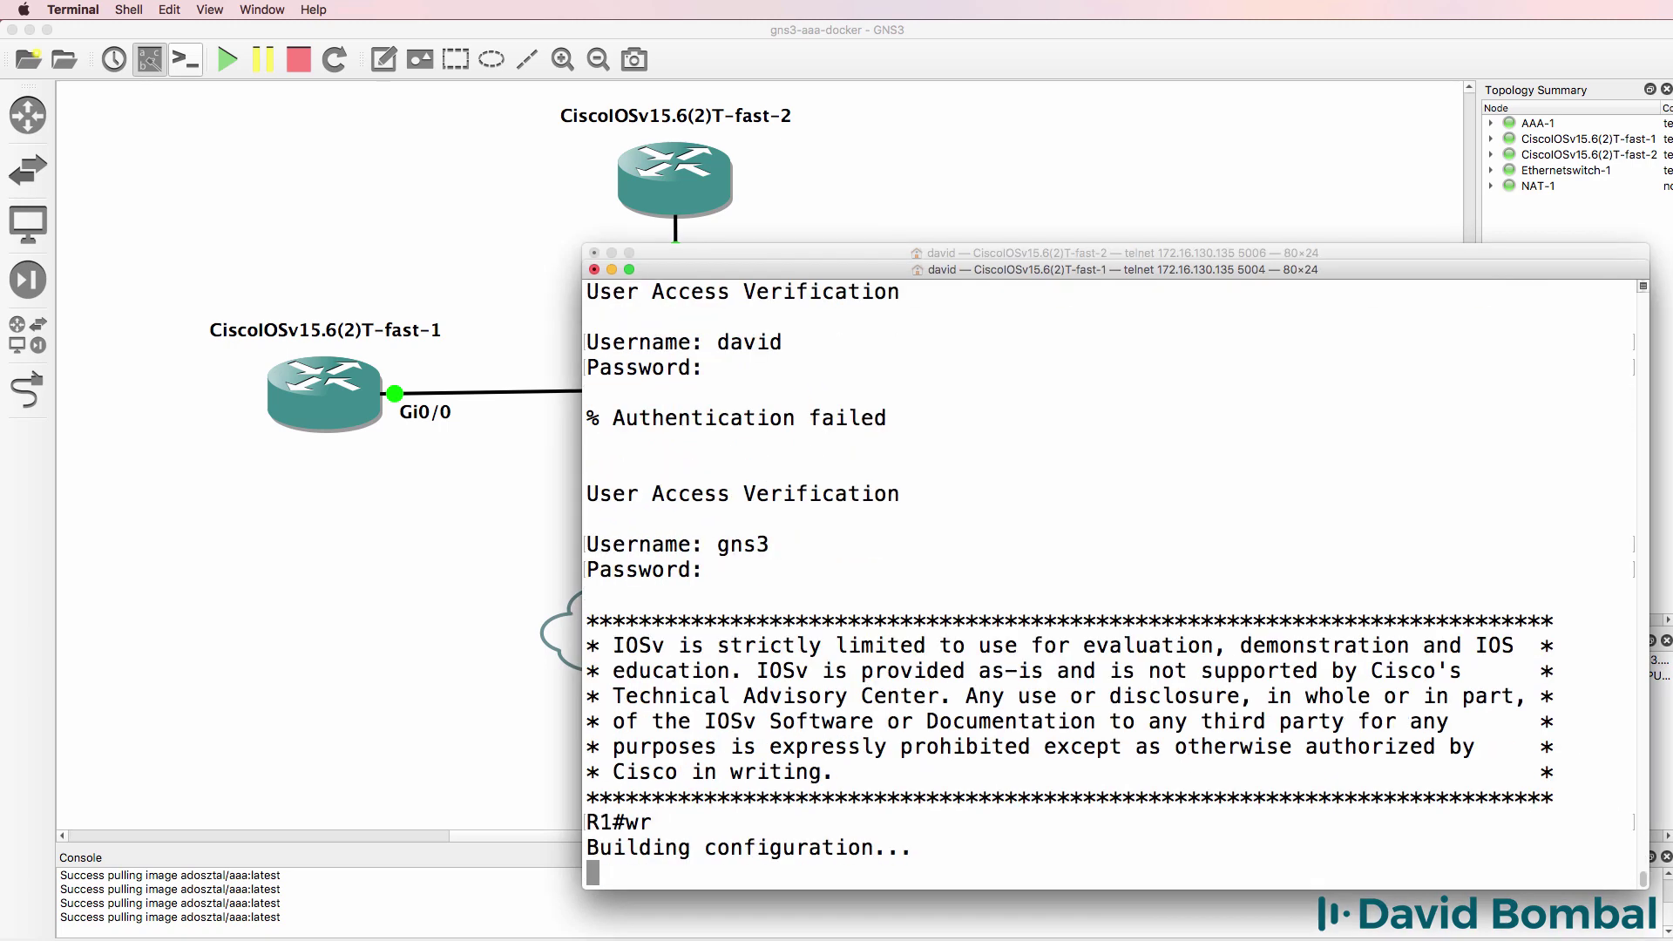
- Display R2's running configuration and page through it
left_click(970, 251)
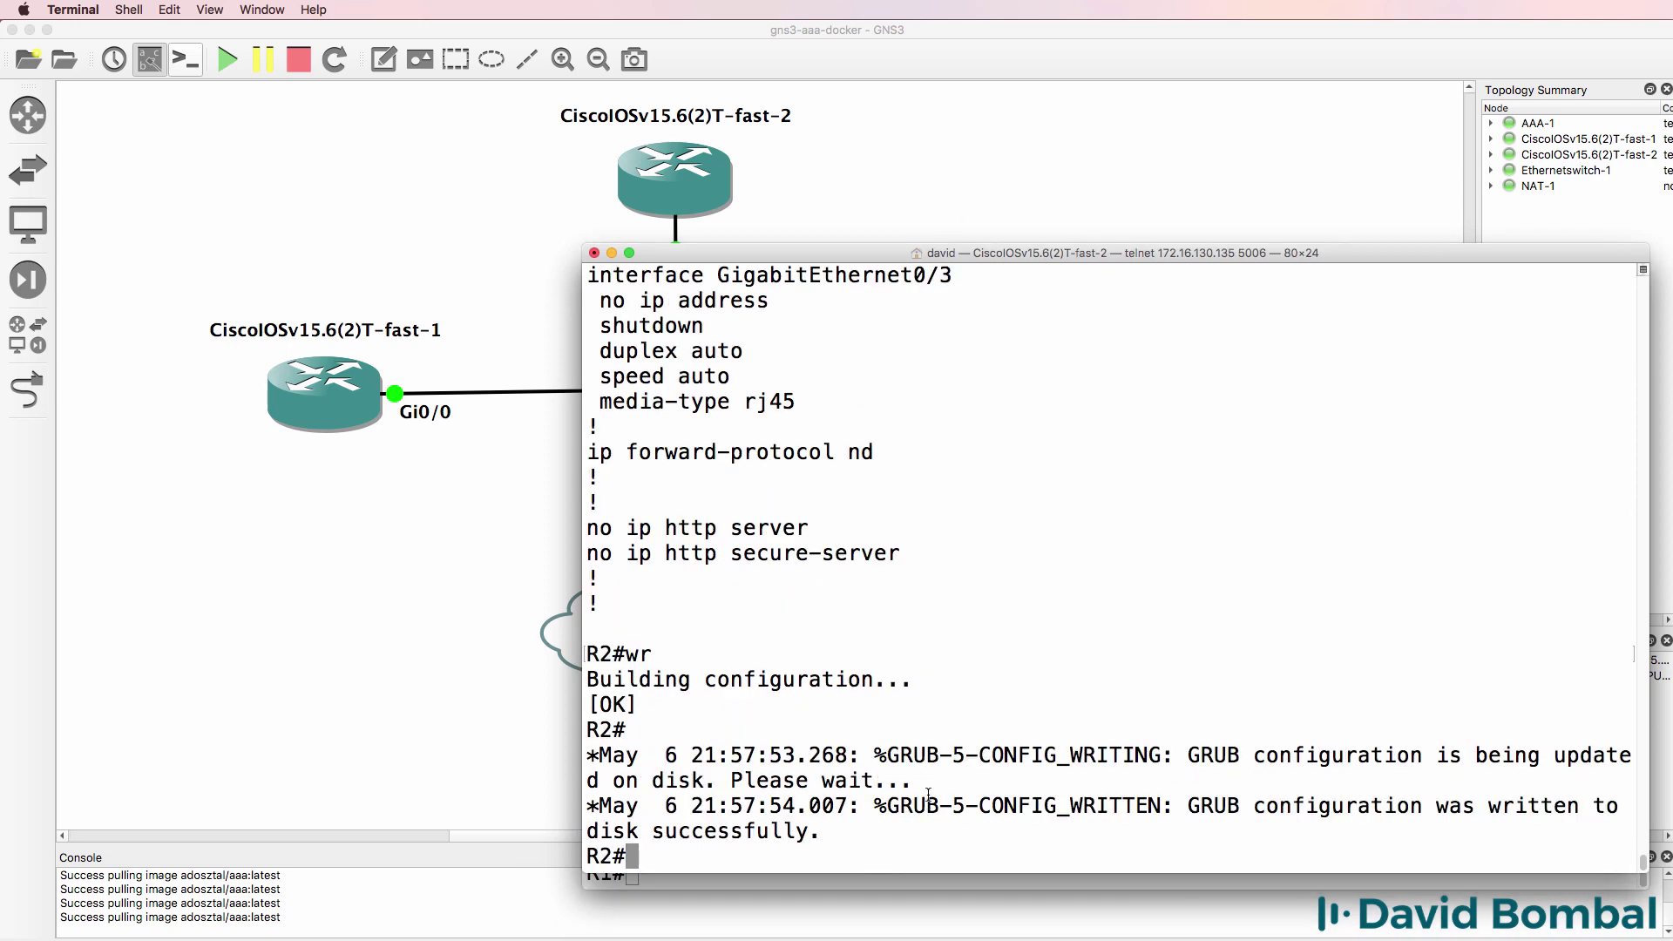
key("Return")
key("Return")
type("sh r")
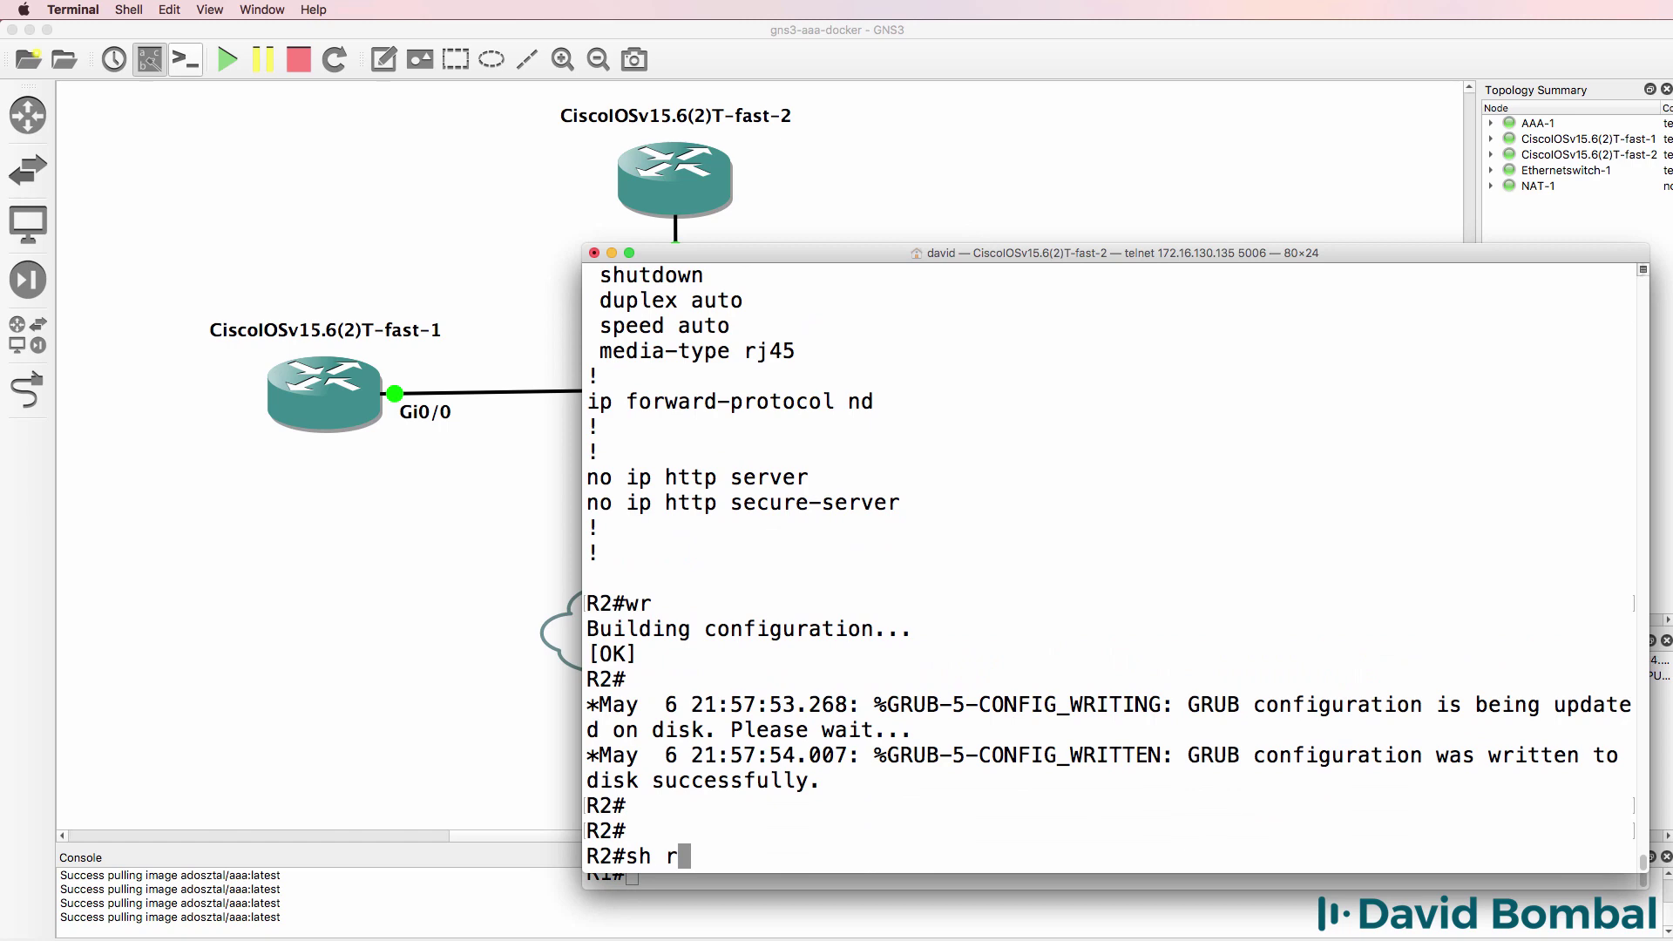
type("un")
key("Return")
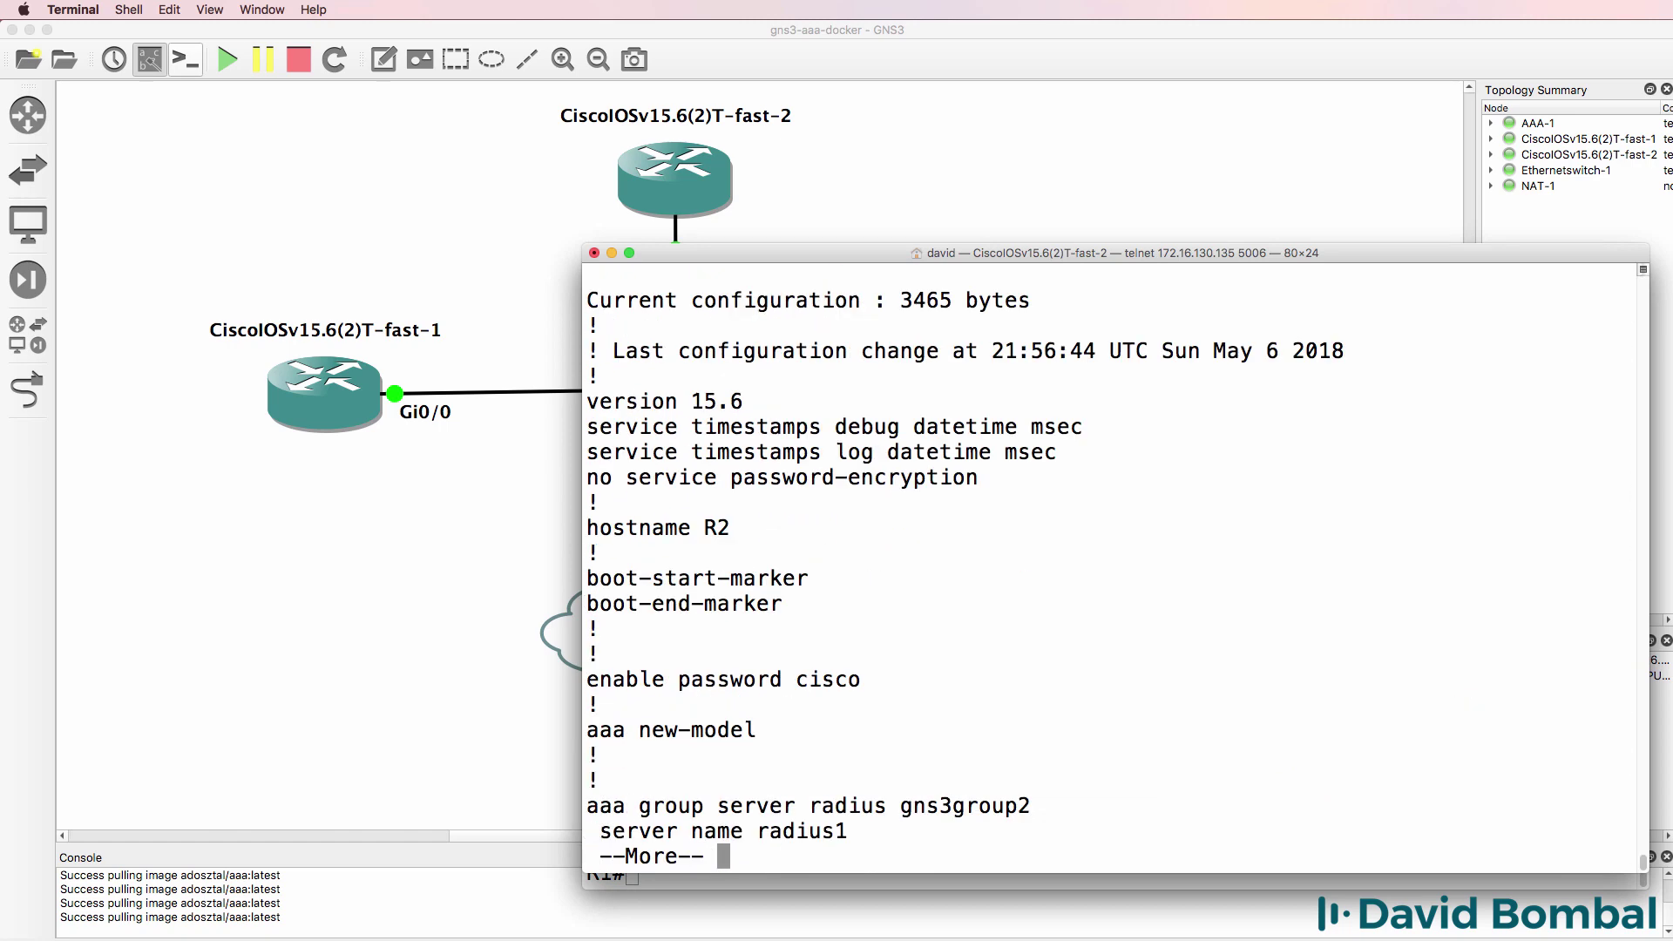
key("Return")
key("Return")
key("Return")
key("Return")
key("Return")
key("Return")
key("Return")
key("Return")
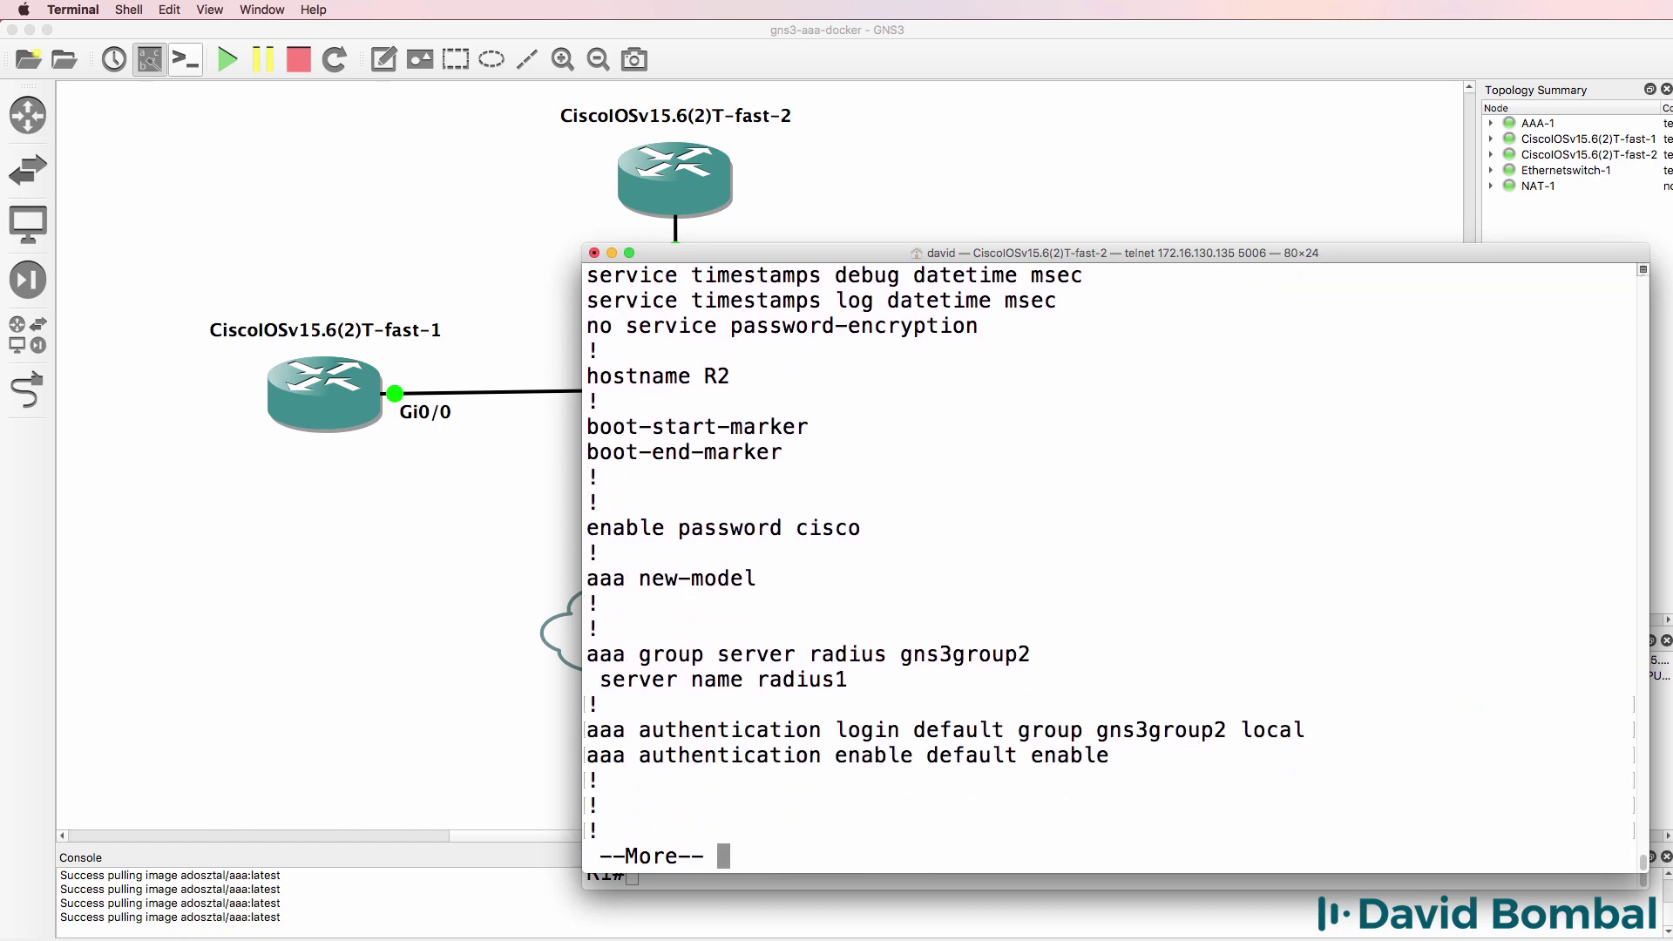
key("Return")
key("Return")
key("Return")
key("Return")
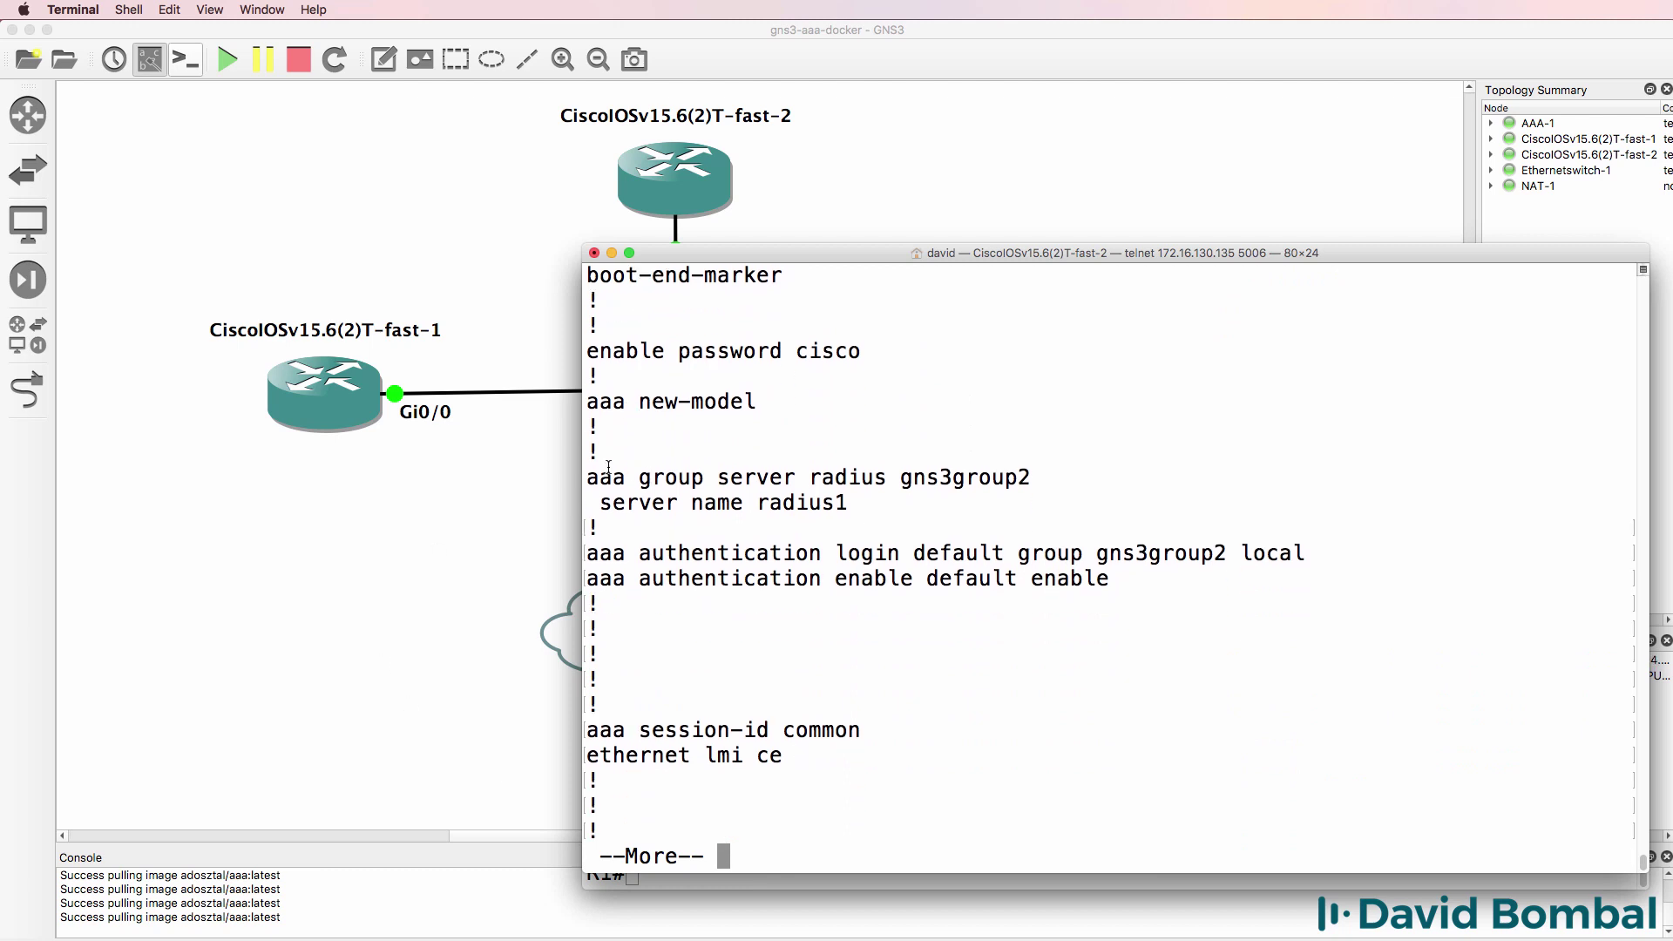
- Highlight R2's RADIUS group, login default and server address lines, then ping 192.168.122.201
left_click_drag(589, 471, 913, 510)
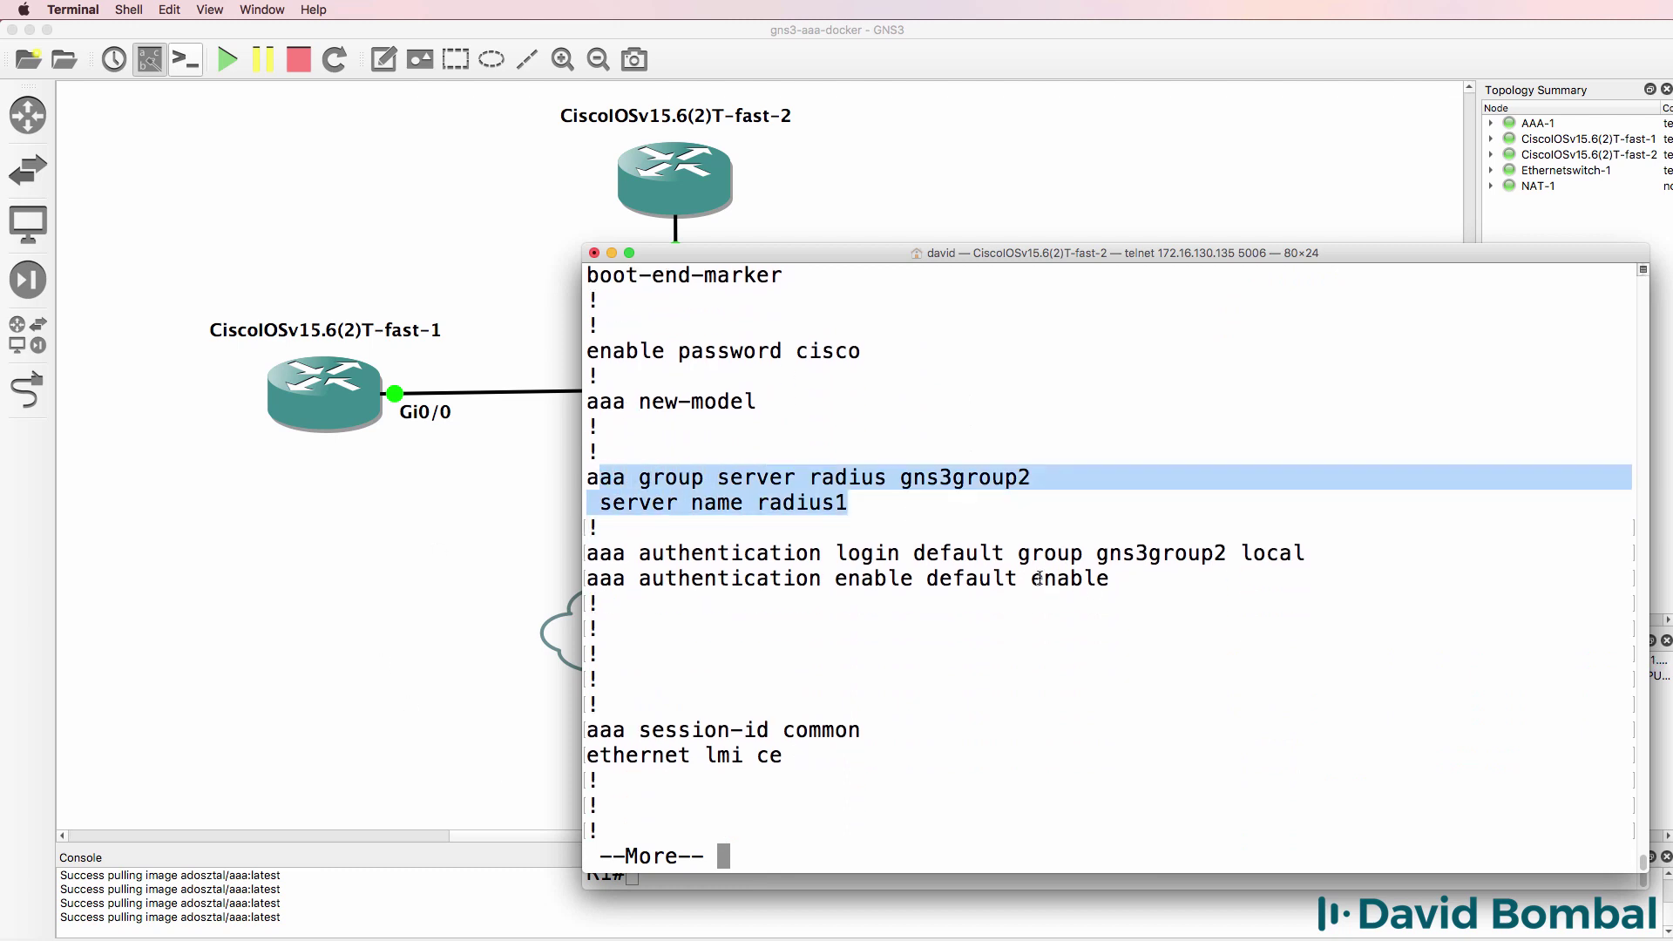
left_click_drag(836, 558, 1056, 558)
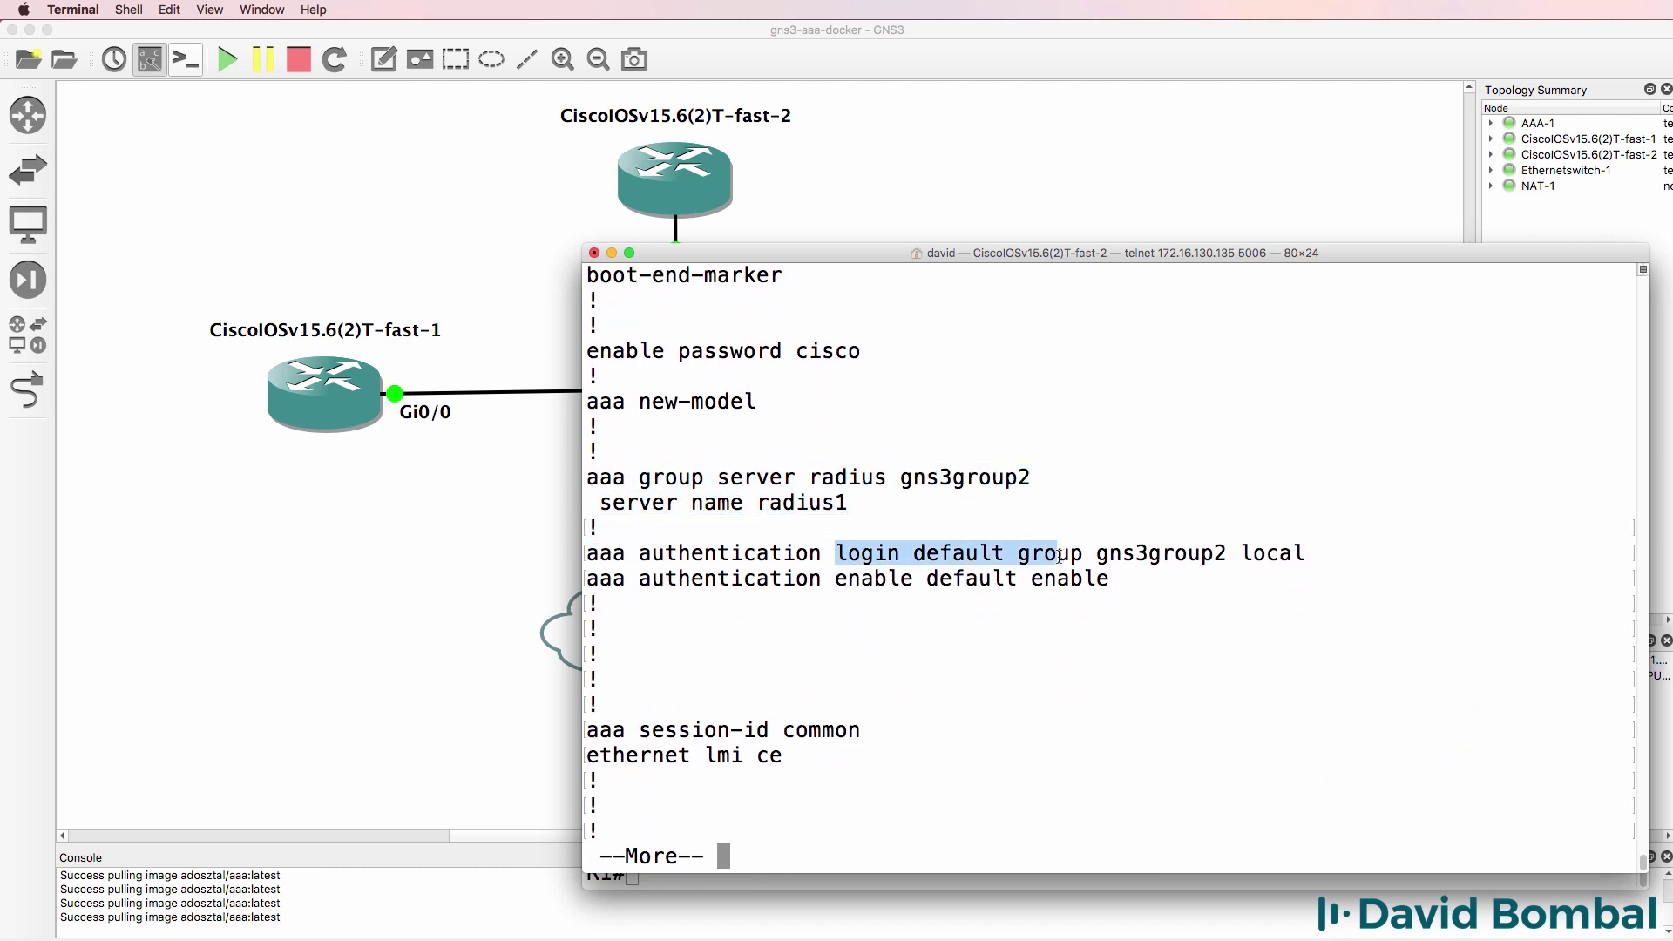
key("space")
key("space")
key("space")
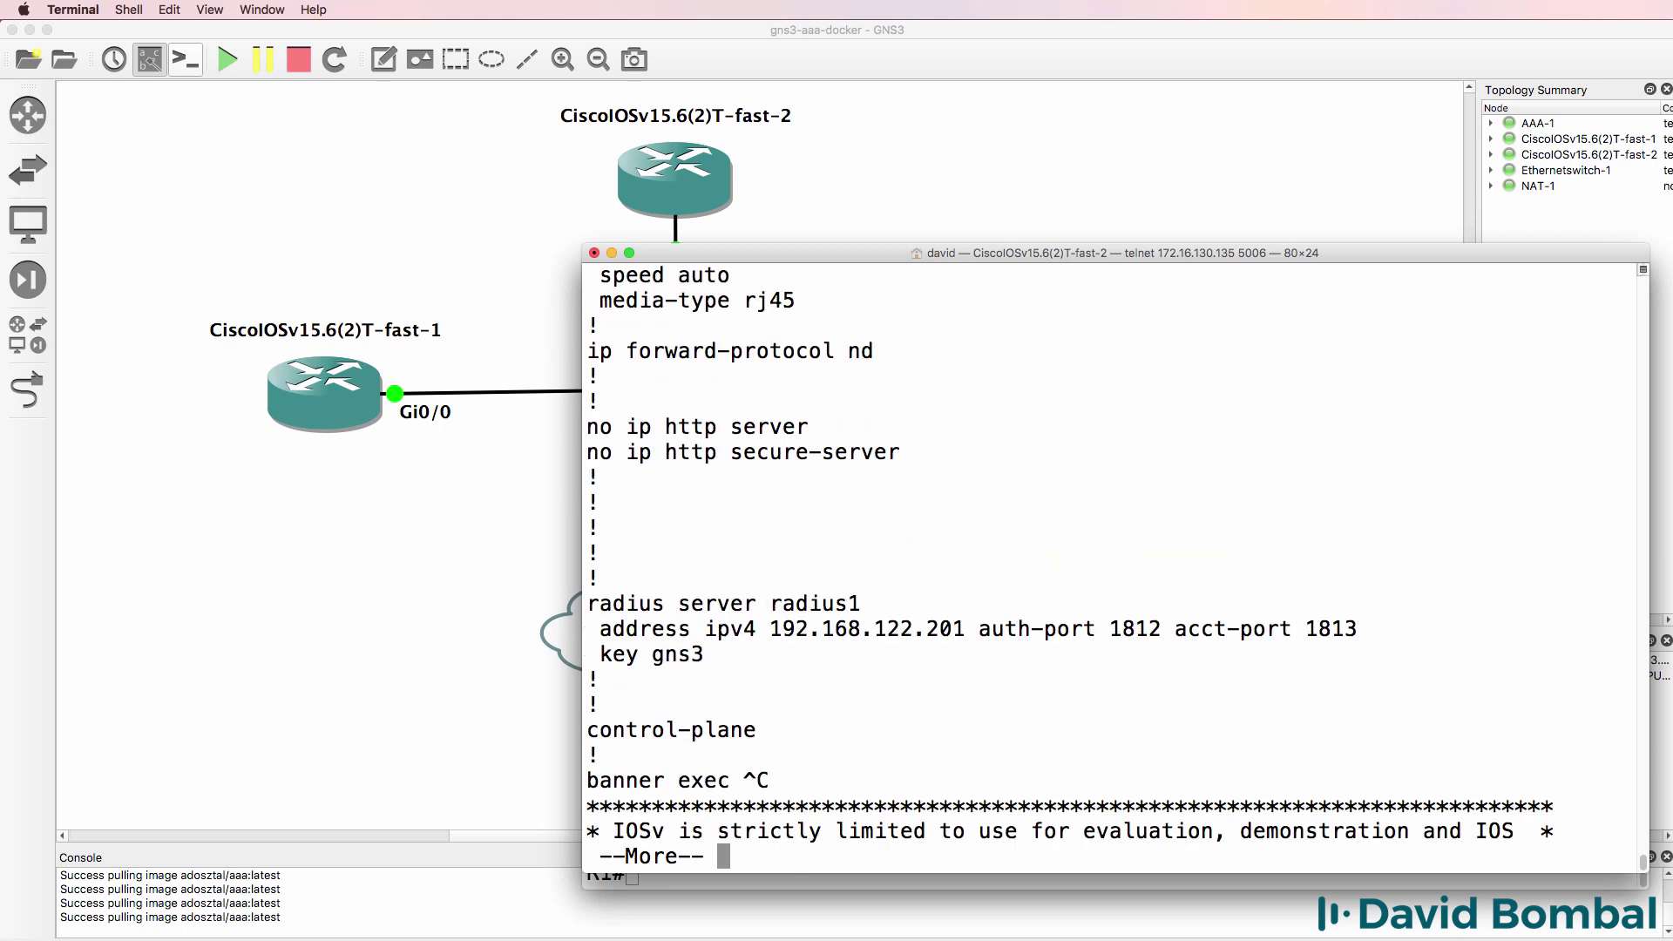
left_click_drag(770, 628, 992, 620)
type("ping 19")
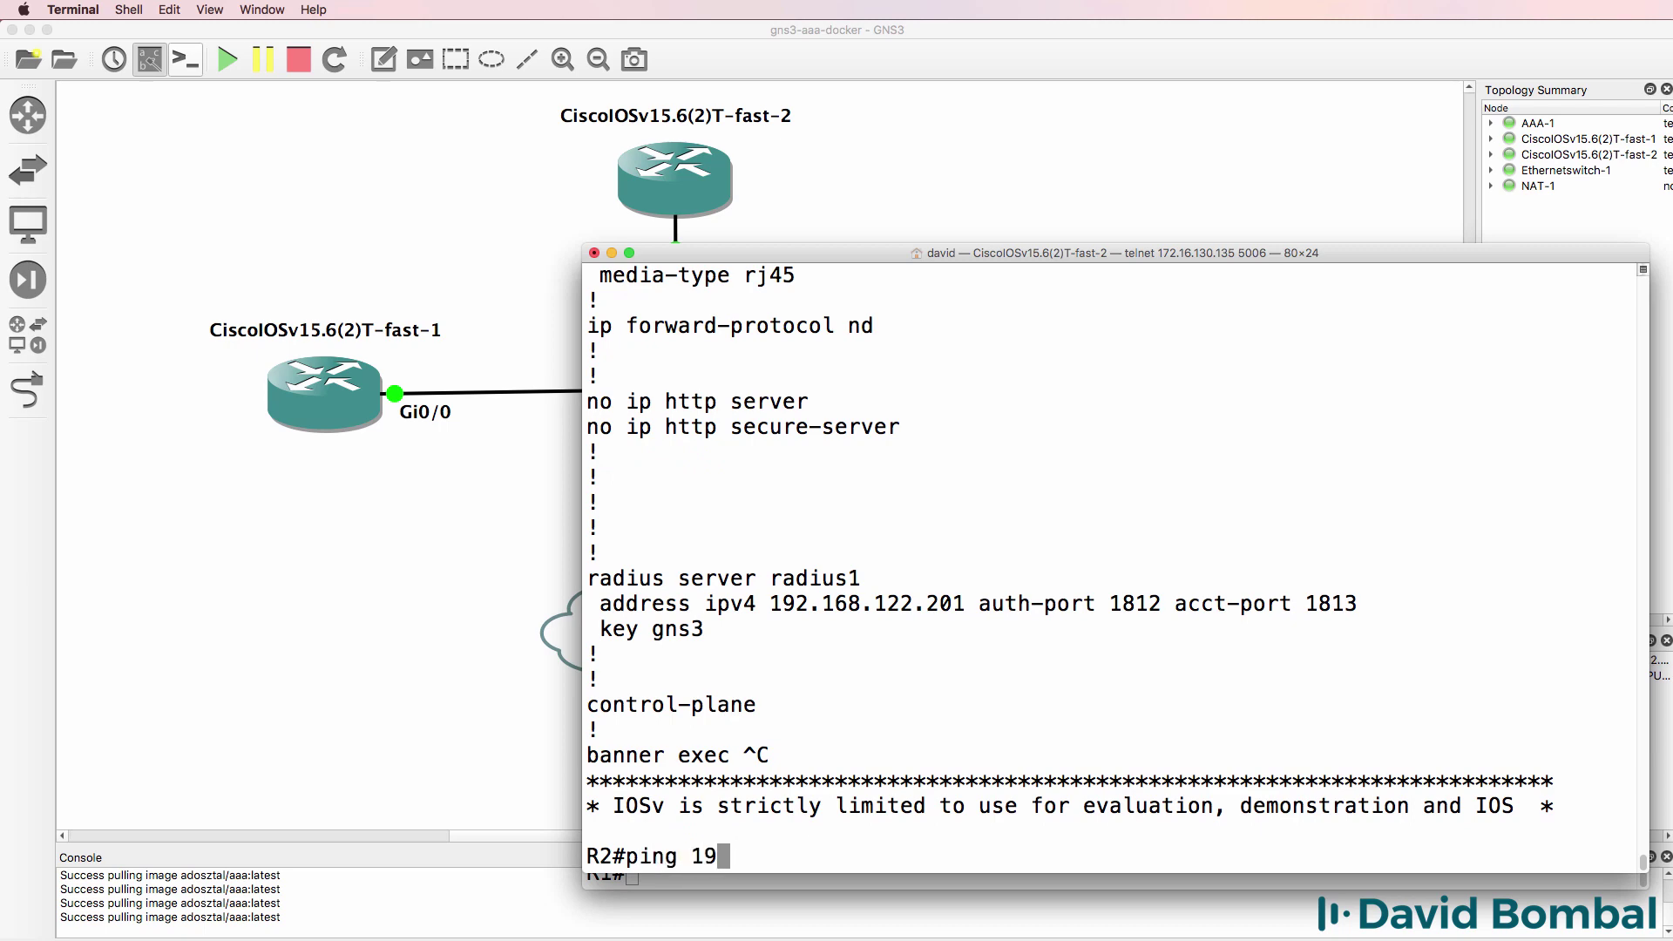
type("2.168.122.201")
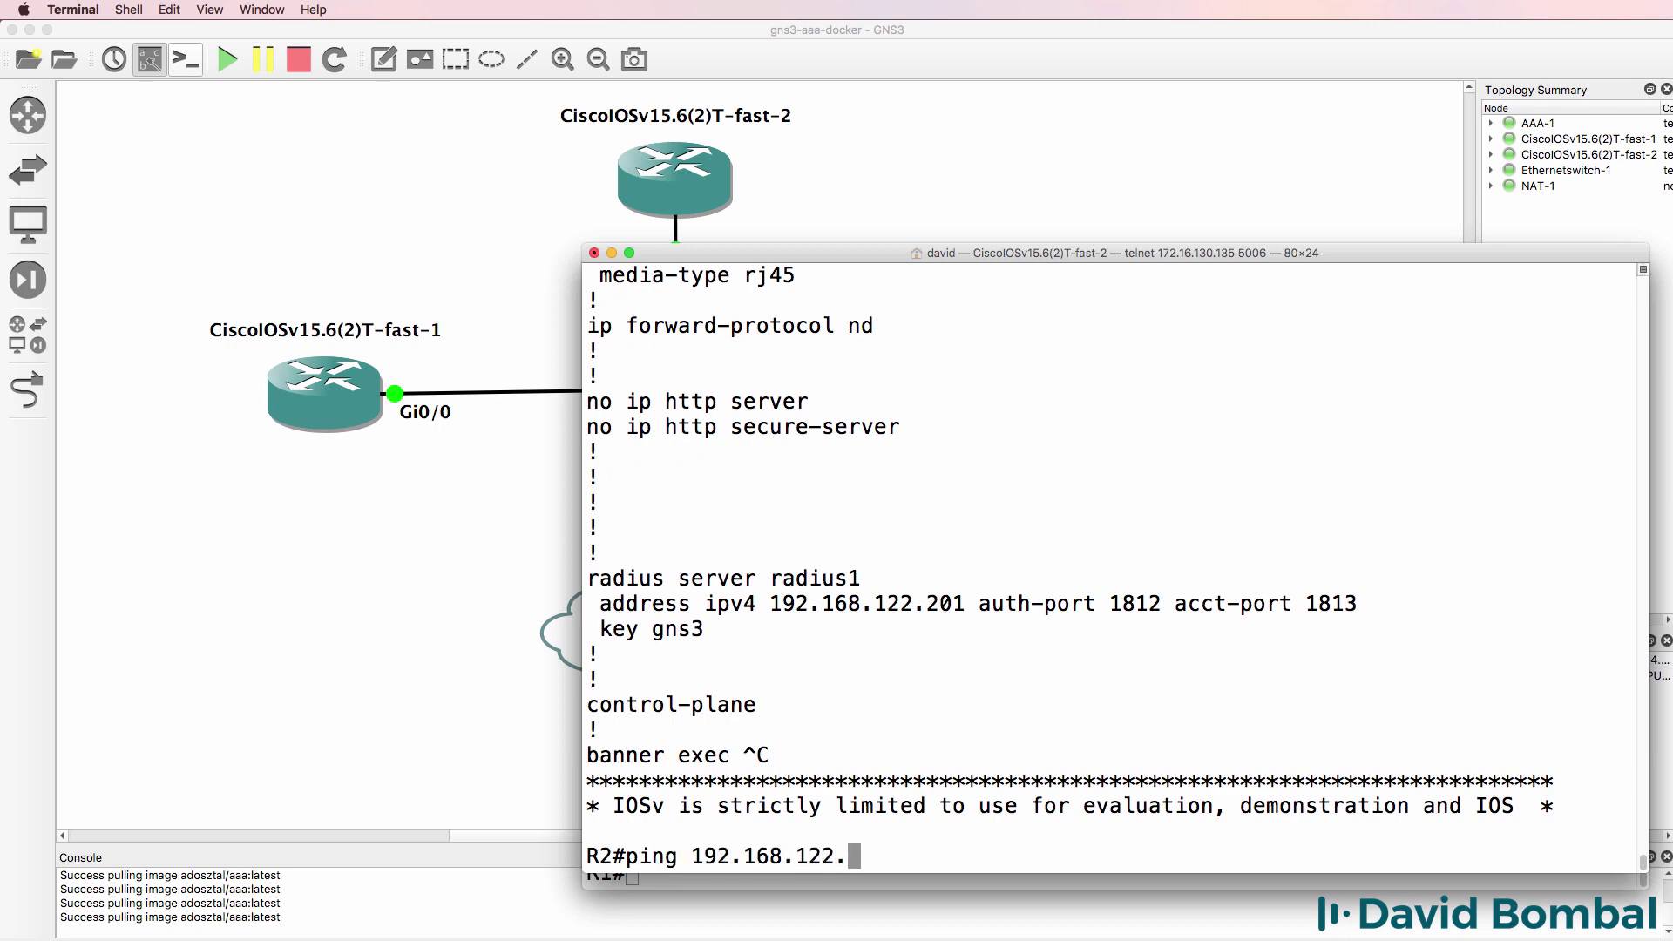
key("Return")
- Enable 'debug radius' and 'debug aaa authentication' on R2
type("debug radi")
key("Tab")
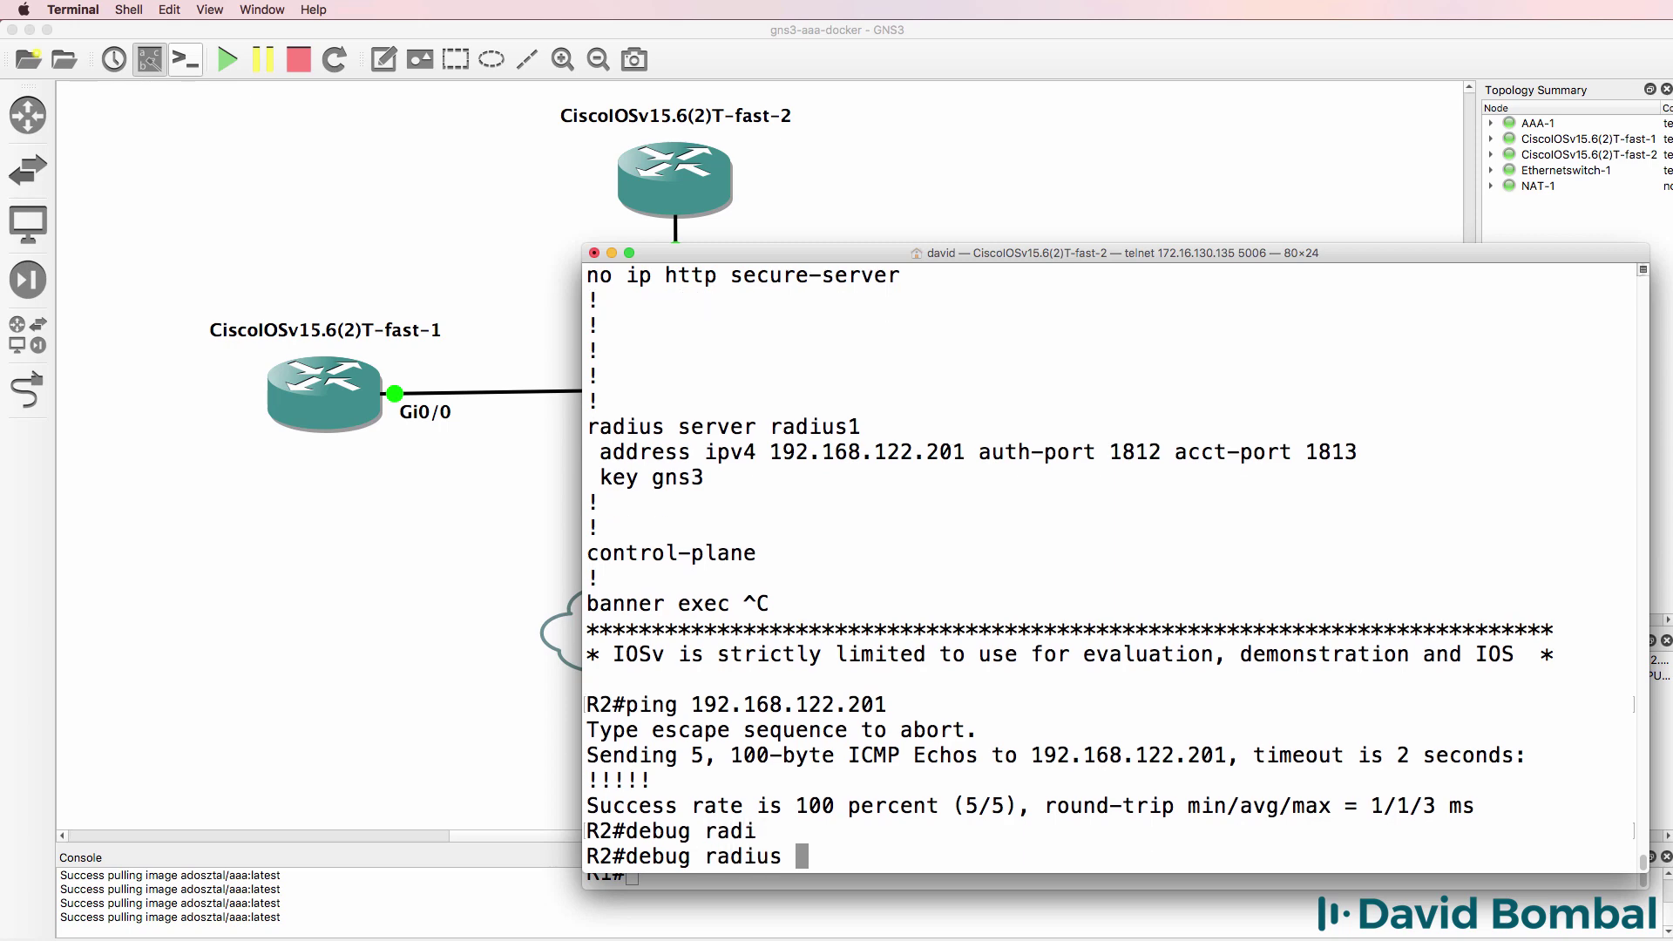
type("?")
key("Return")
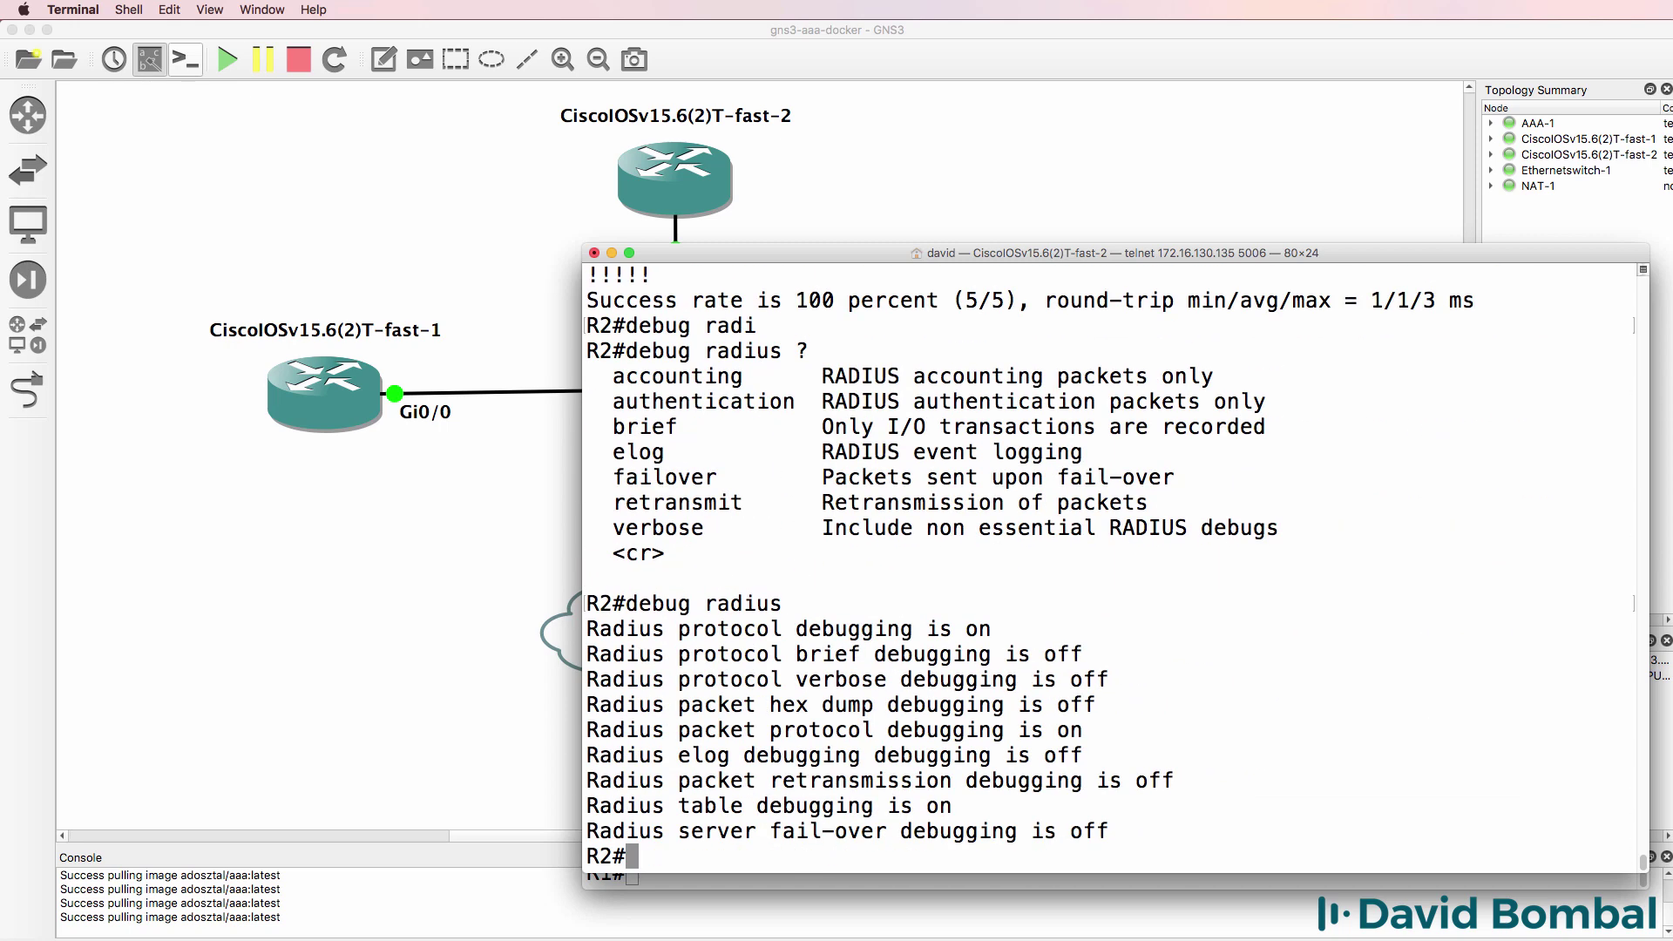
type("debug a")
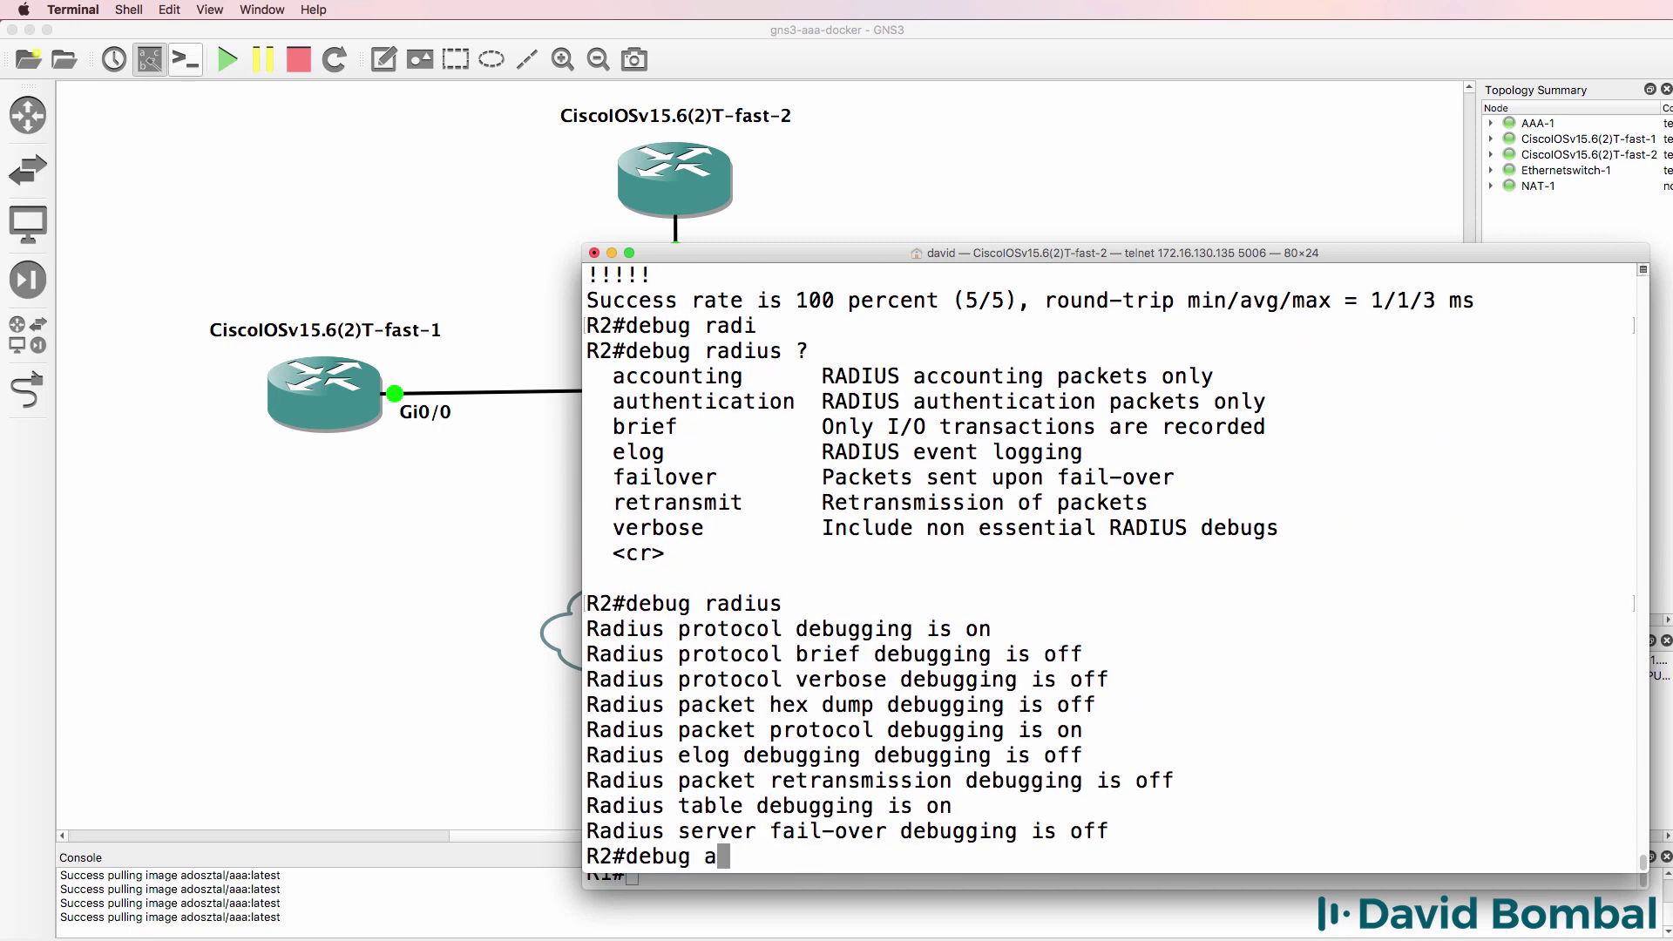
type("aa auteh")
key("Tab")
key("Tab")
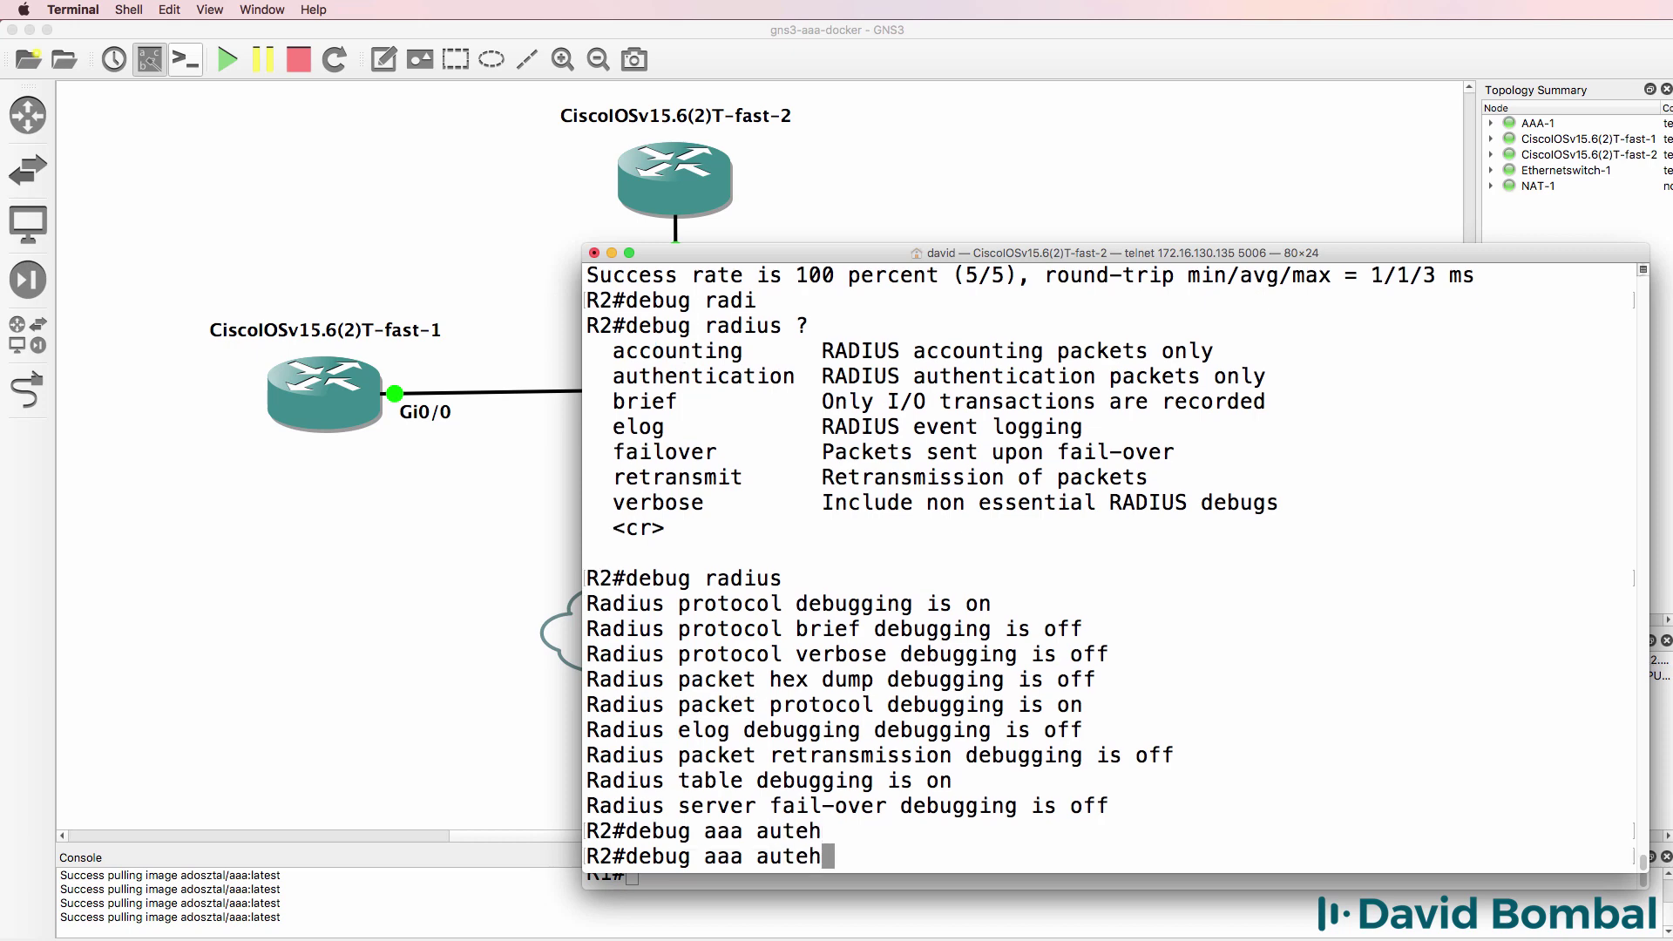
key("BackSpace")
key("BackSpace")
type("he")
key("Tab")
key("Return")
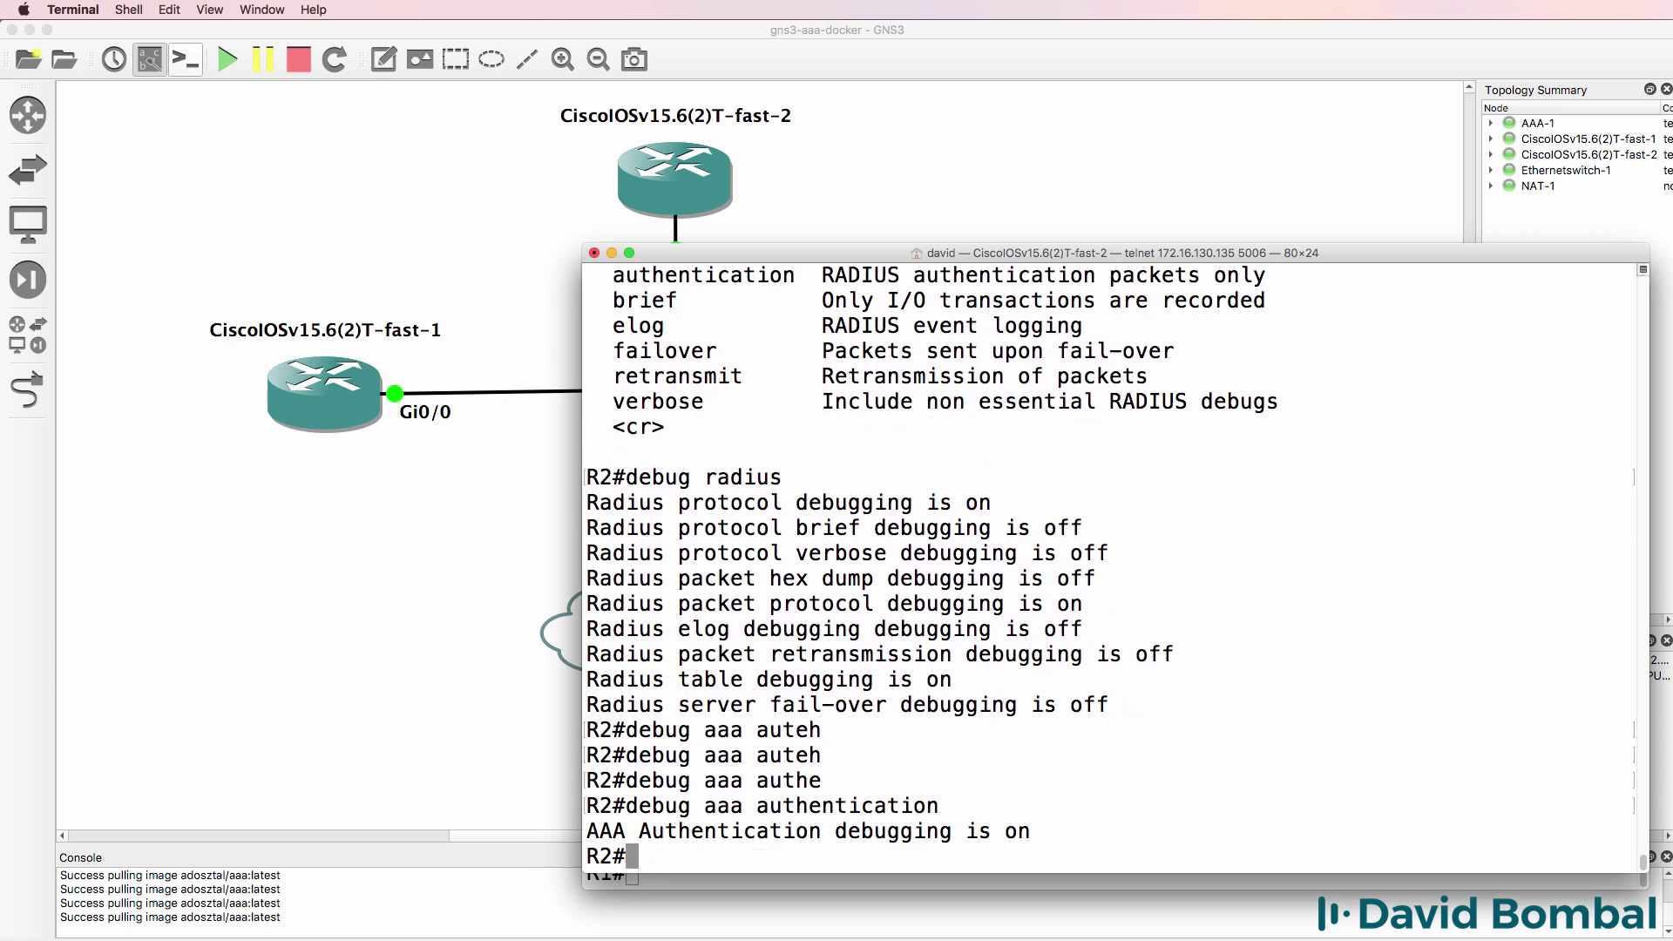
- List R2's interfaces, confirming Gi0/0 at 192.168.122.119, and enter 'telnet 192.168.122.119'
key("Up")
key("Down")
type("sh ip int brief")
key("Return")
type("telnet ")
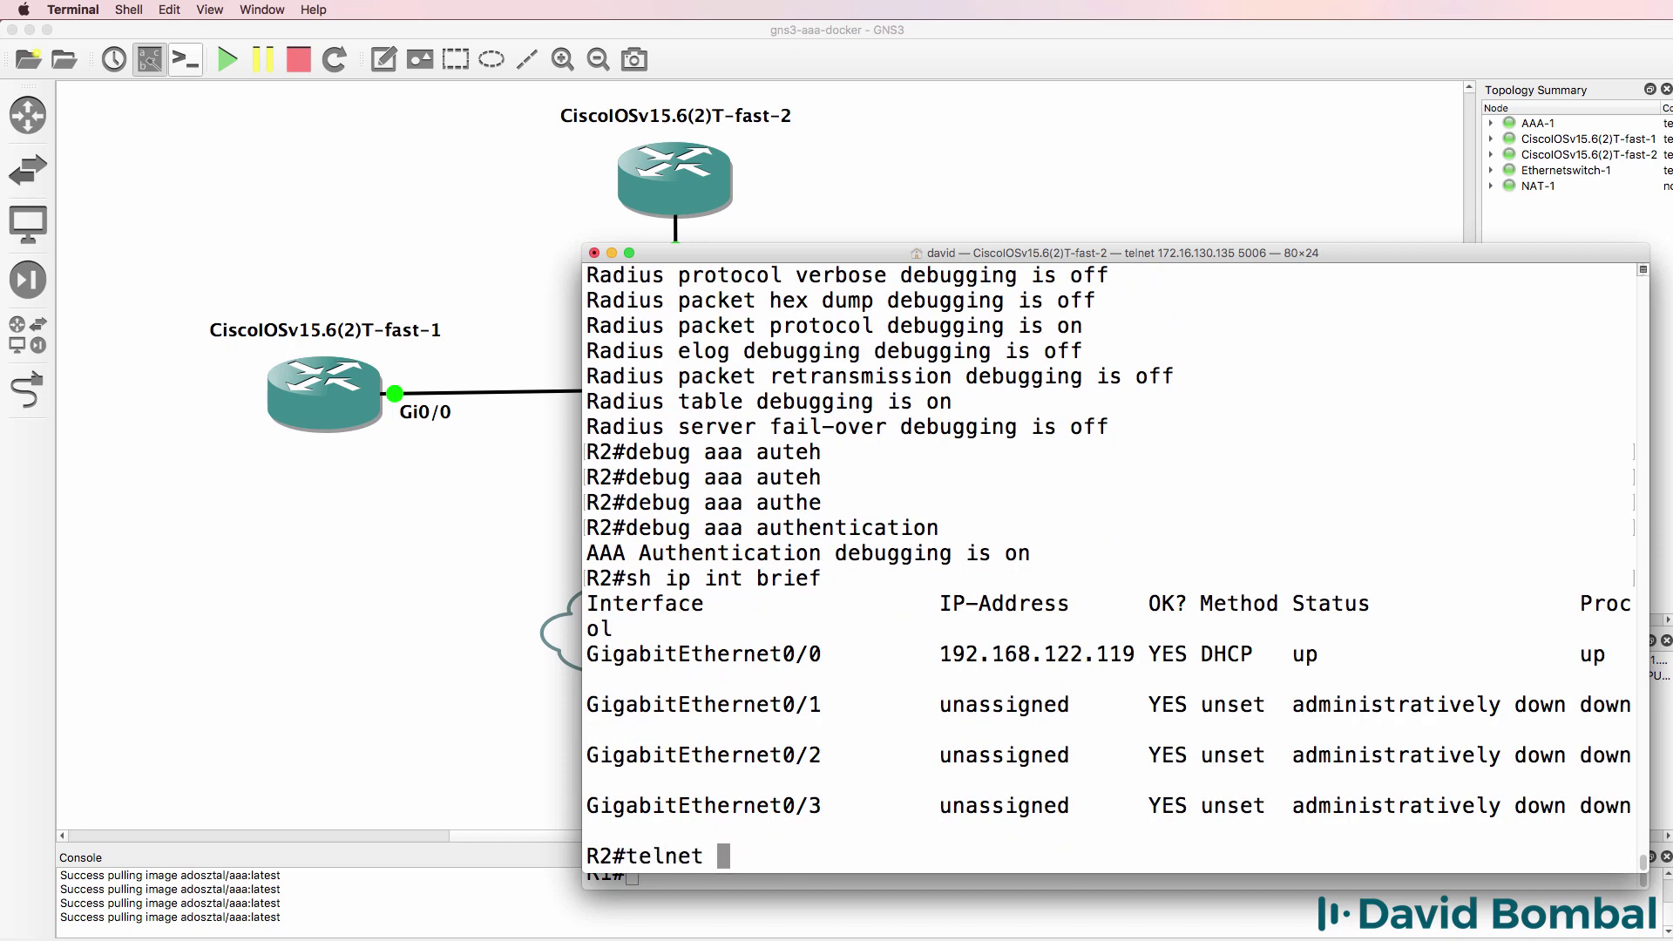
type("192.168.122.119")
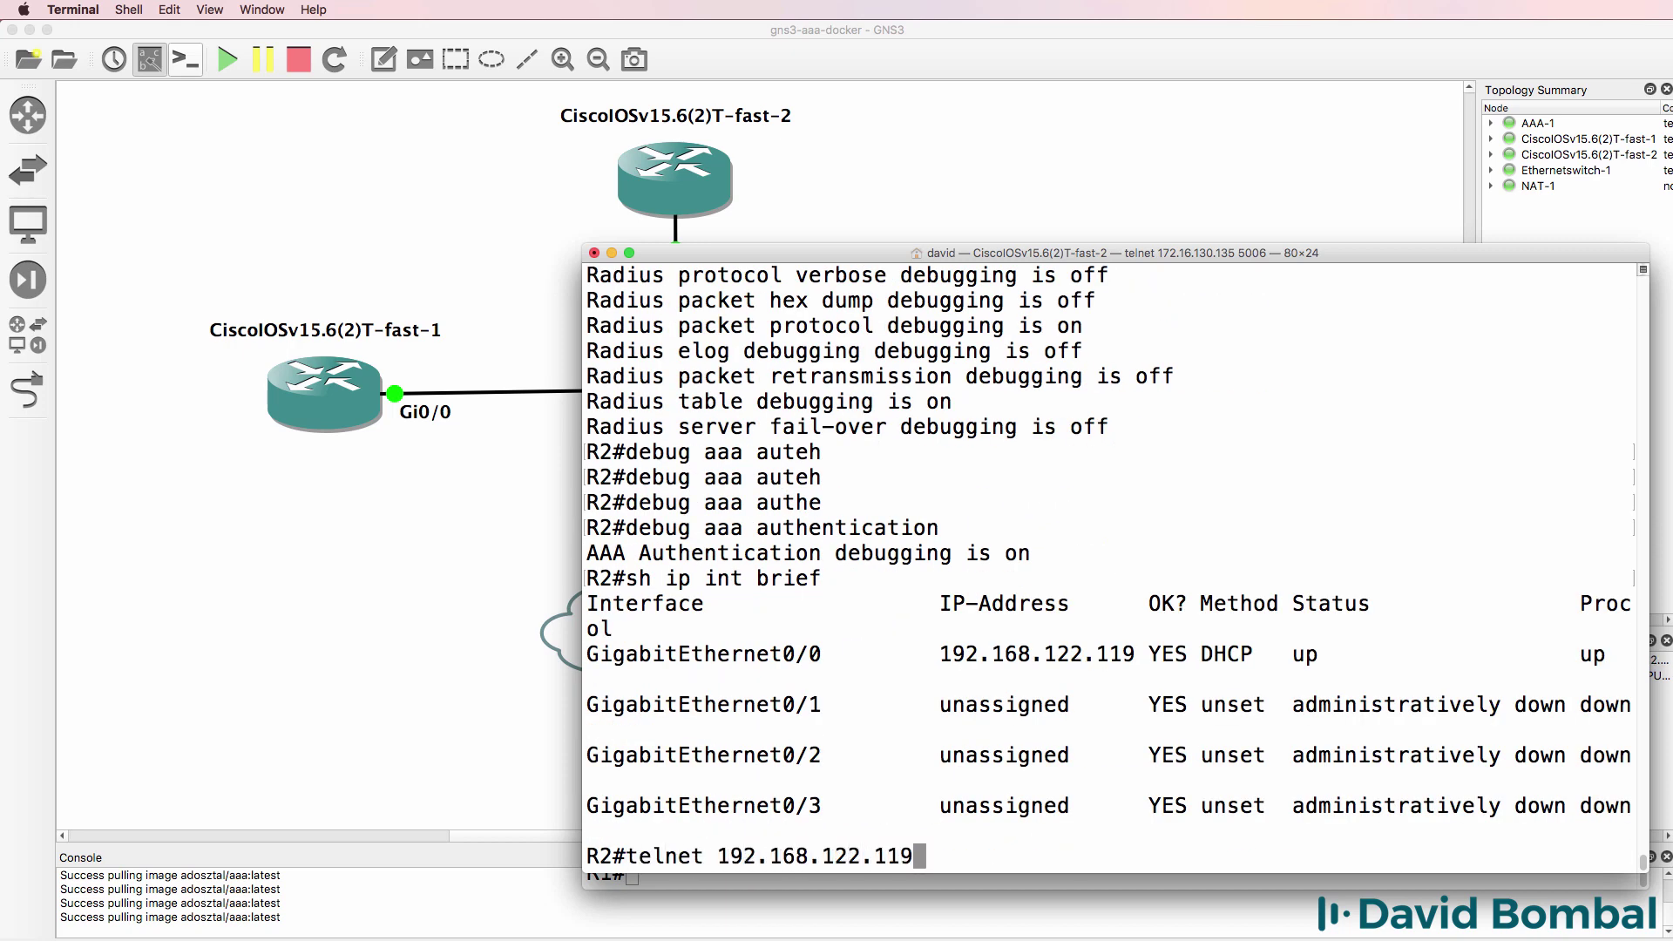
- Telnet to 192.168.122.119 and submit the test username and password to trigger RADIUS requests
key("Return")
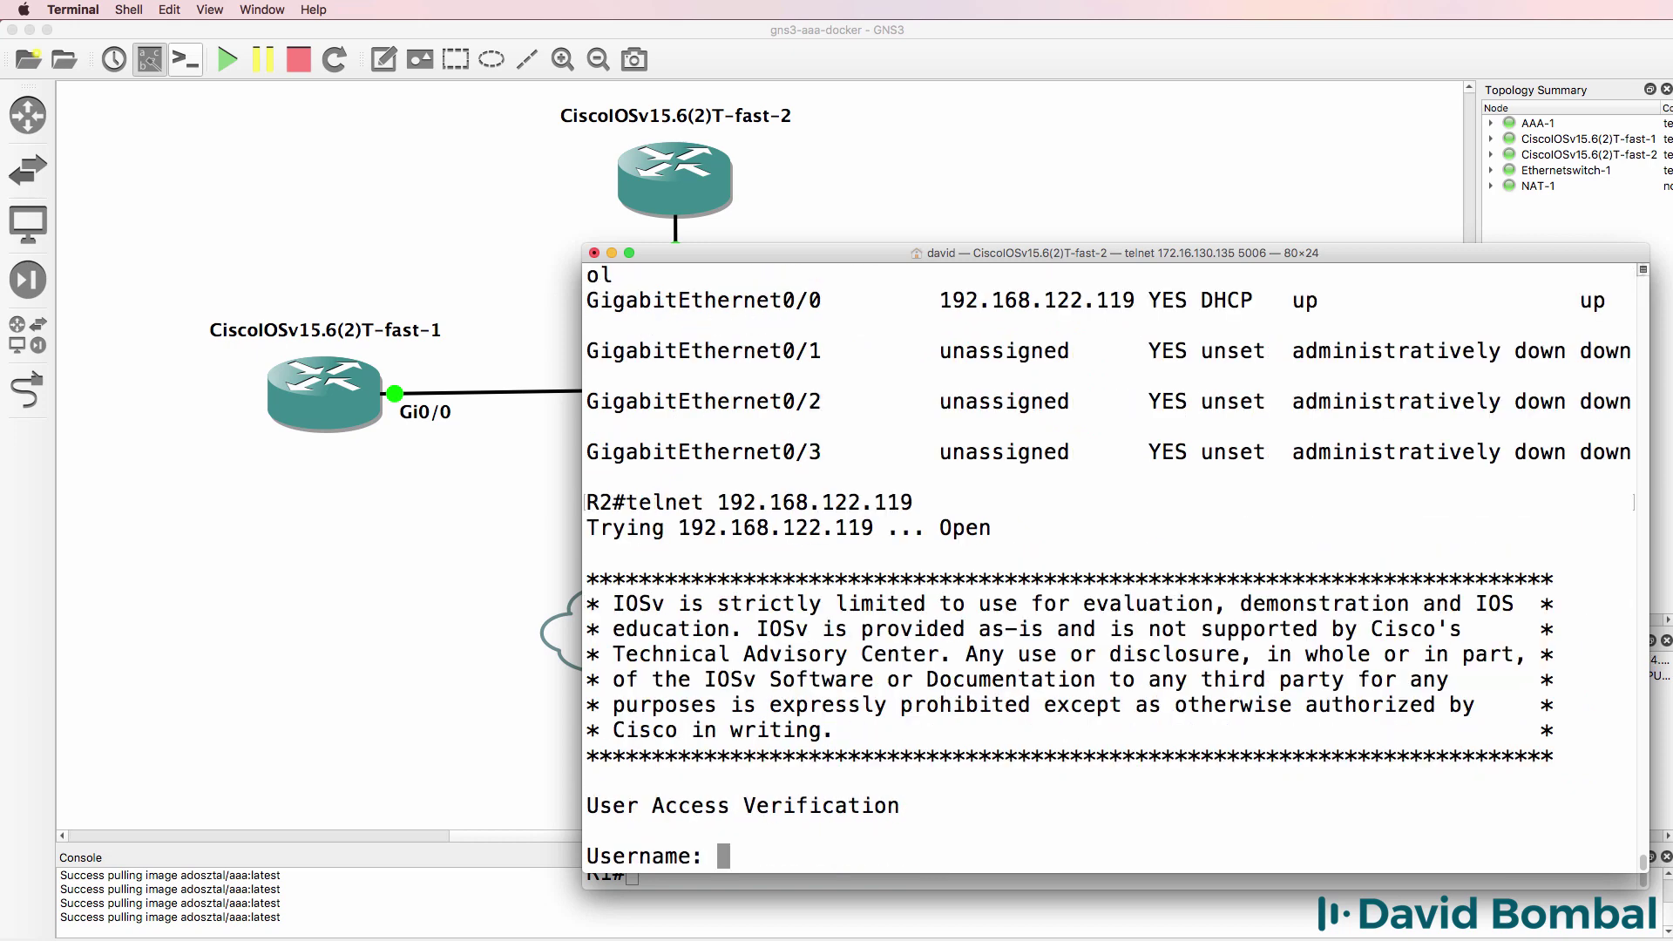
type("bob")
key("Return")
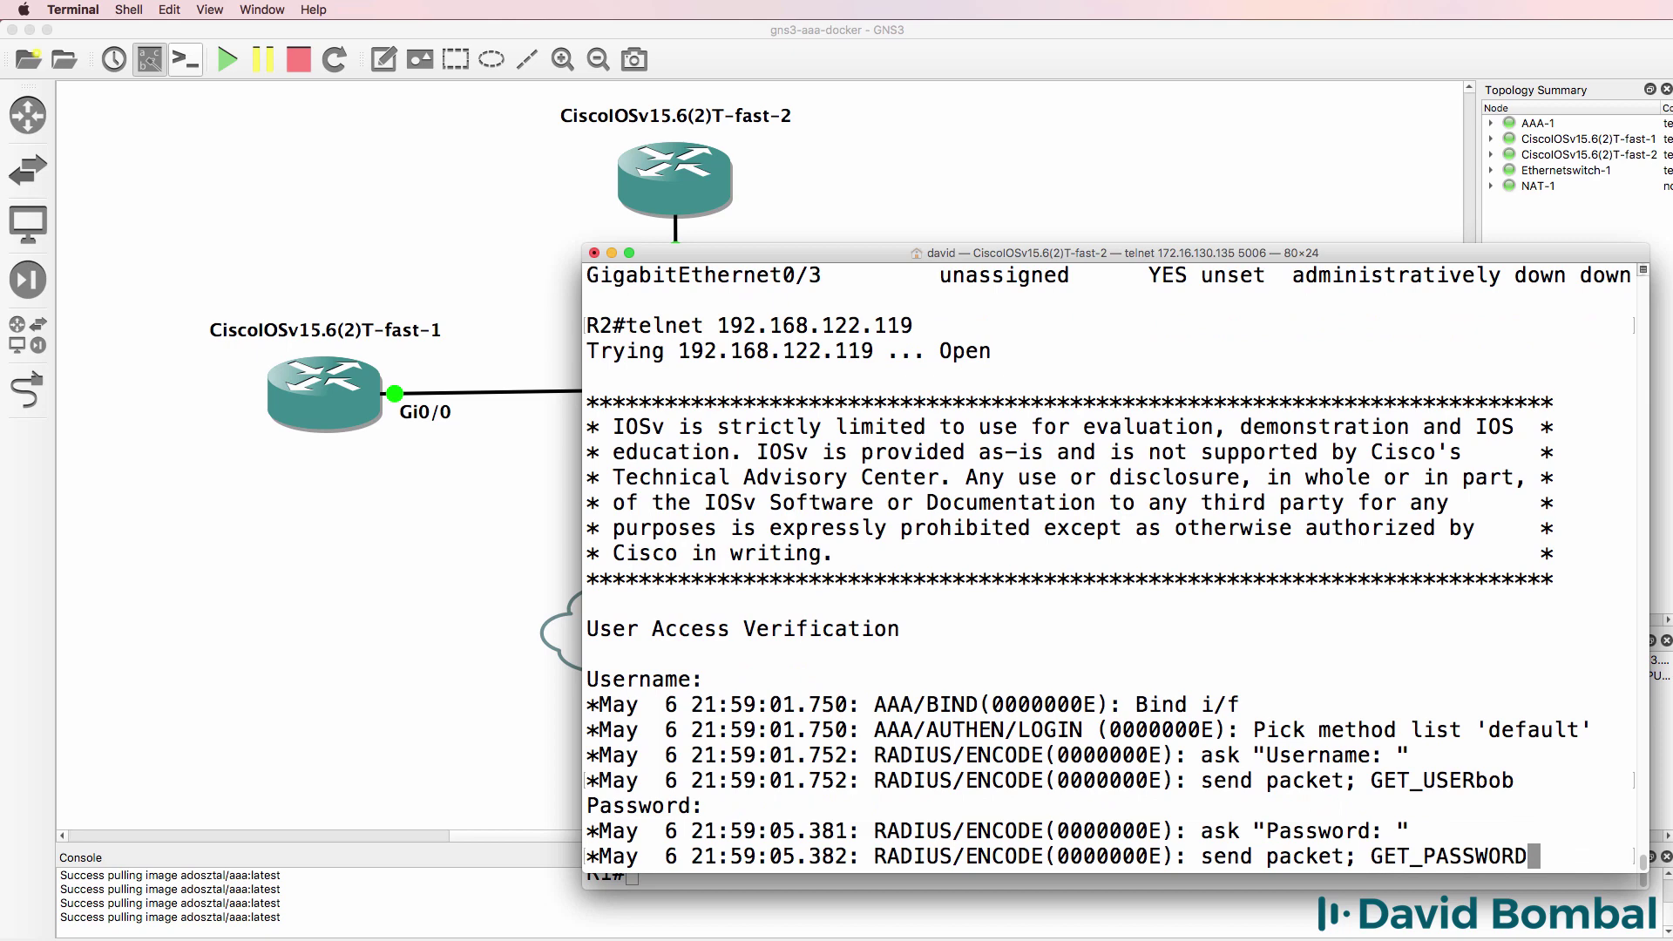
key("Return")
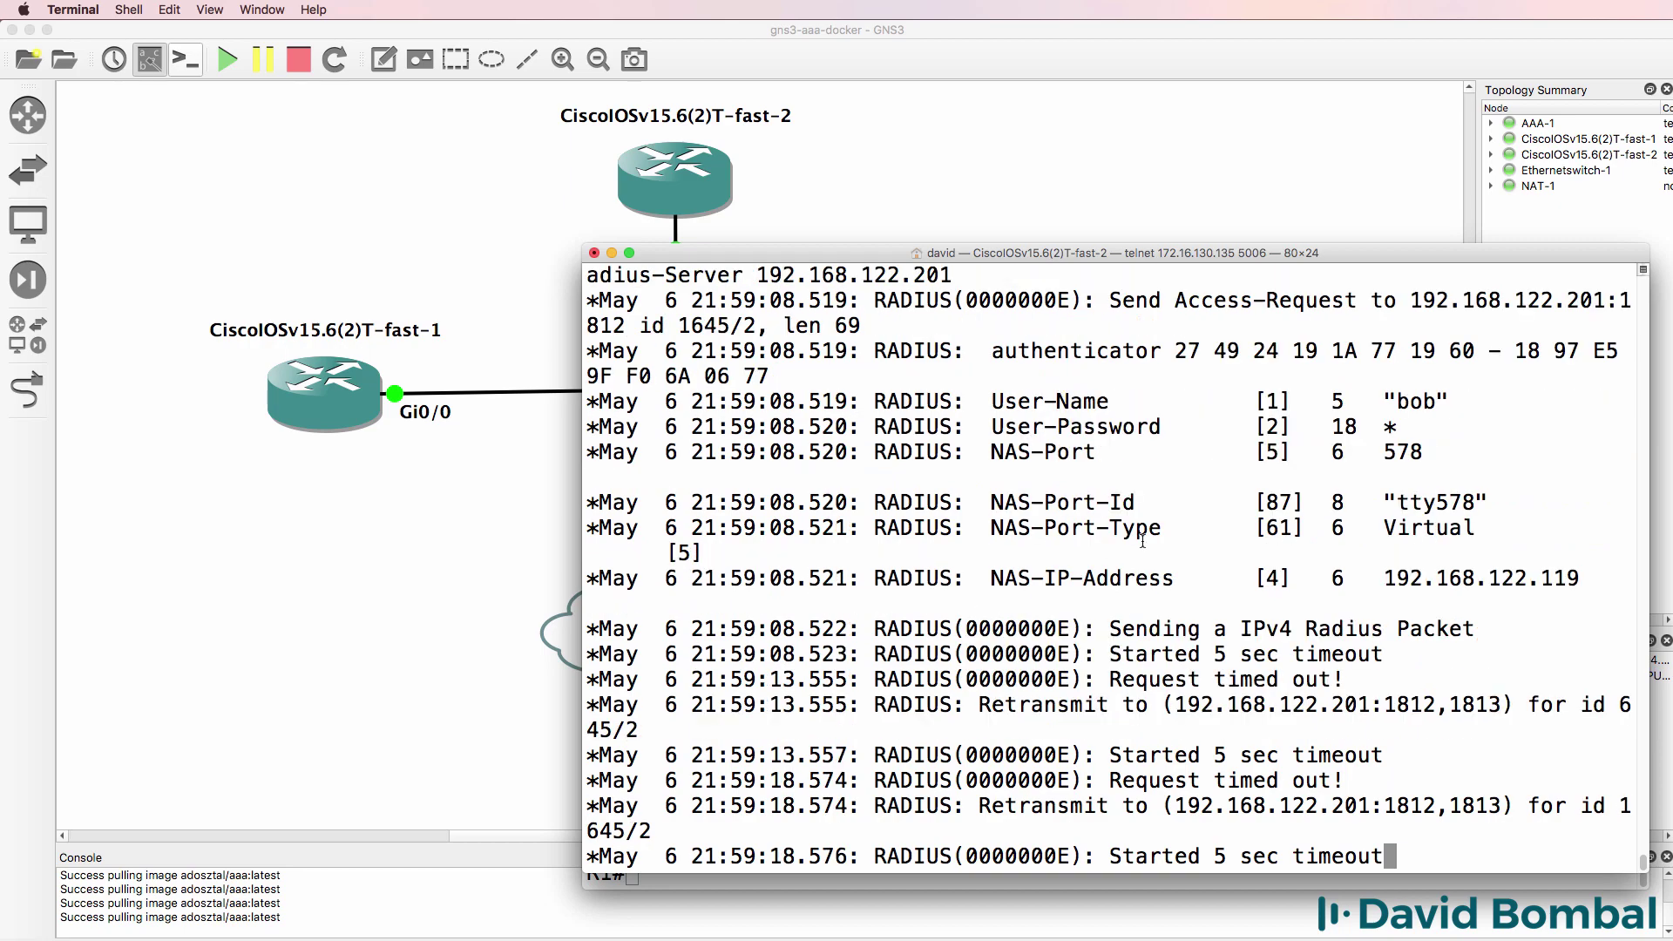
- Bring AAA-1's terminal into view and list the root and /etc directories
left_click_drag(1007, 255, 513, 279)
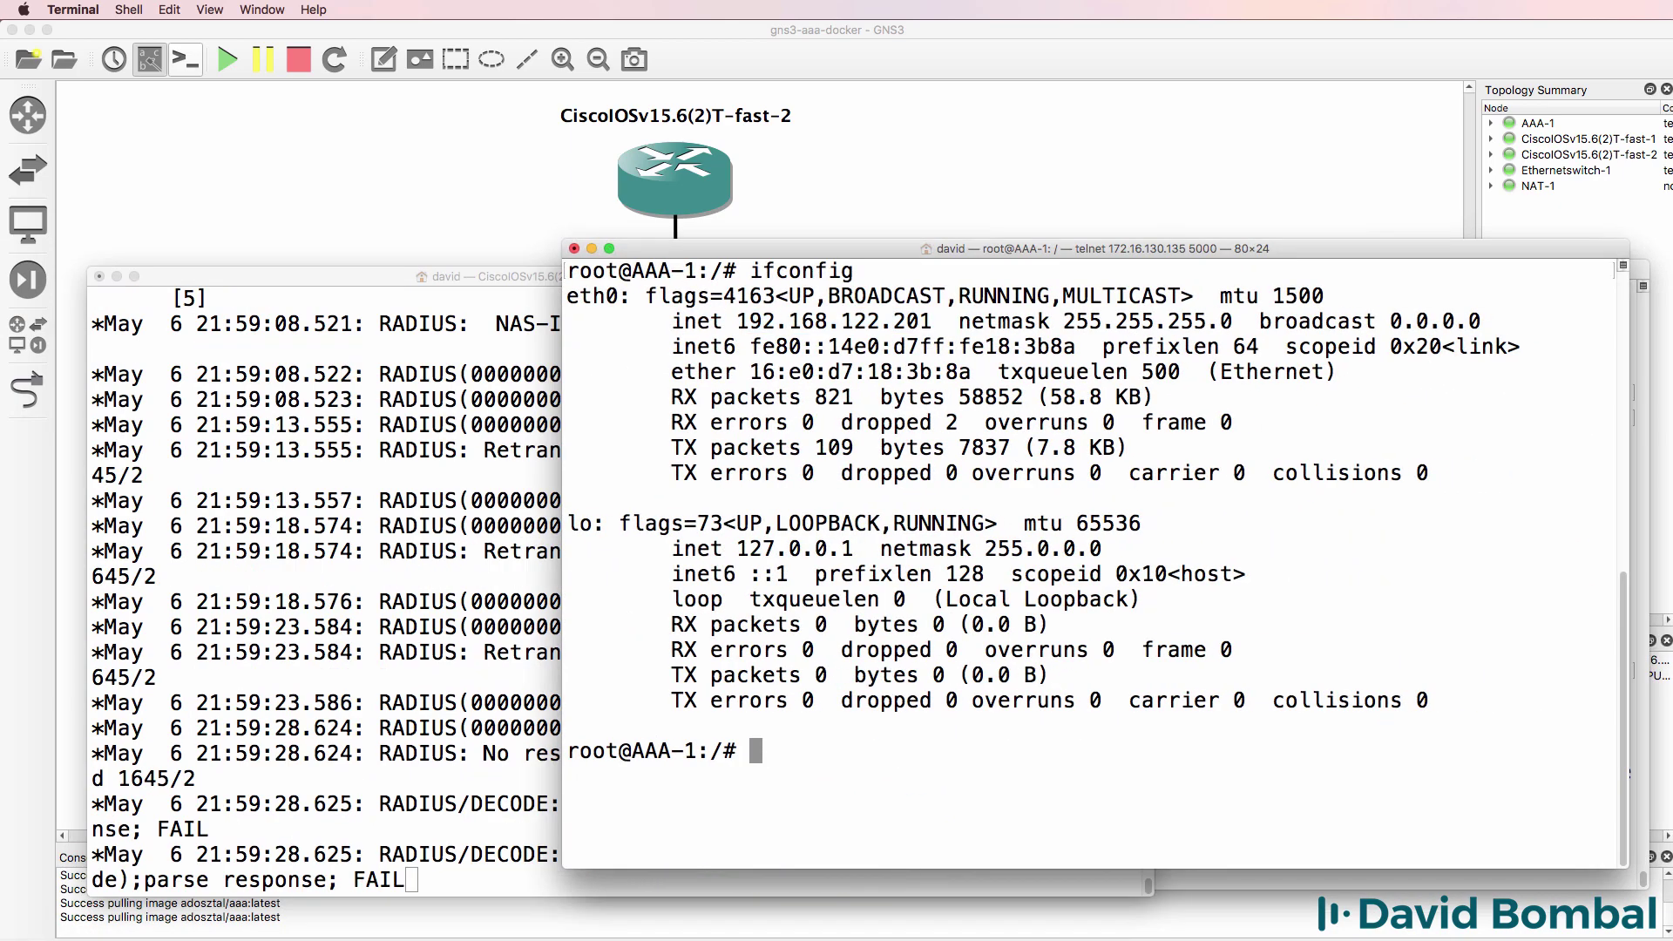
type("cd")
type(" /")
key("Return")
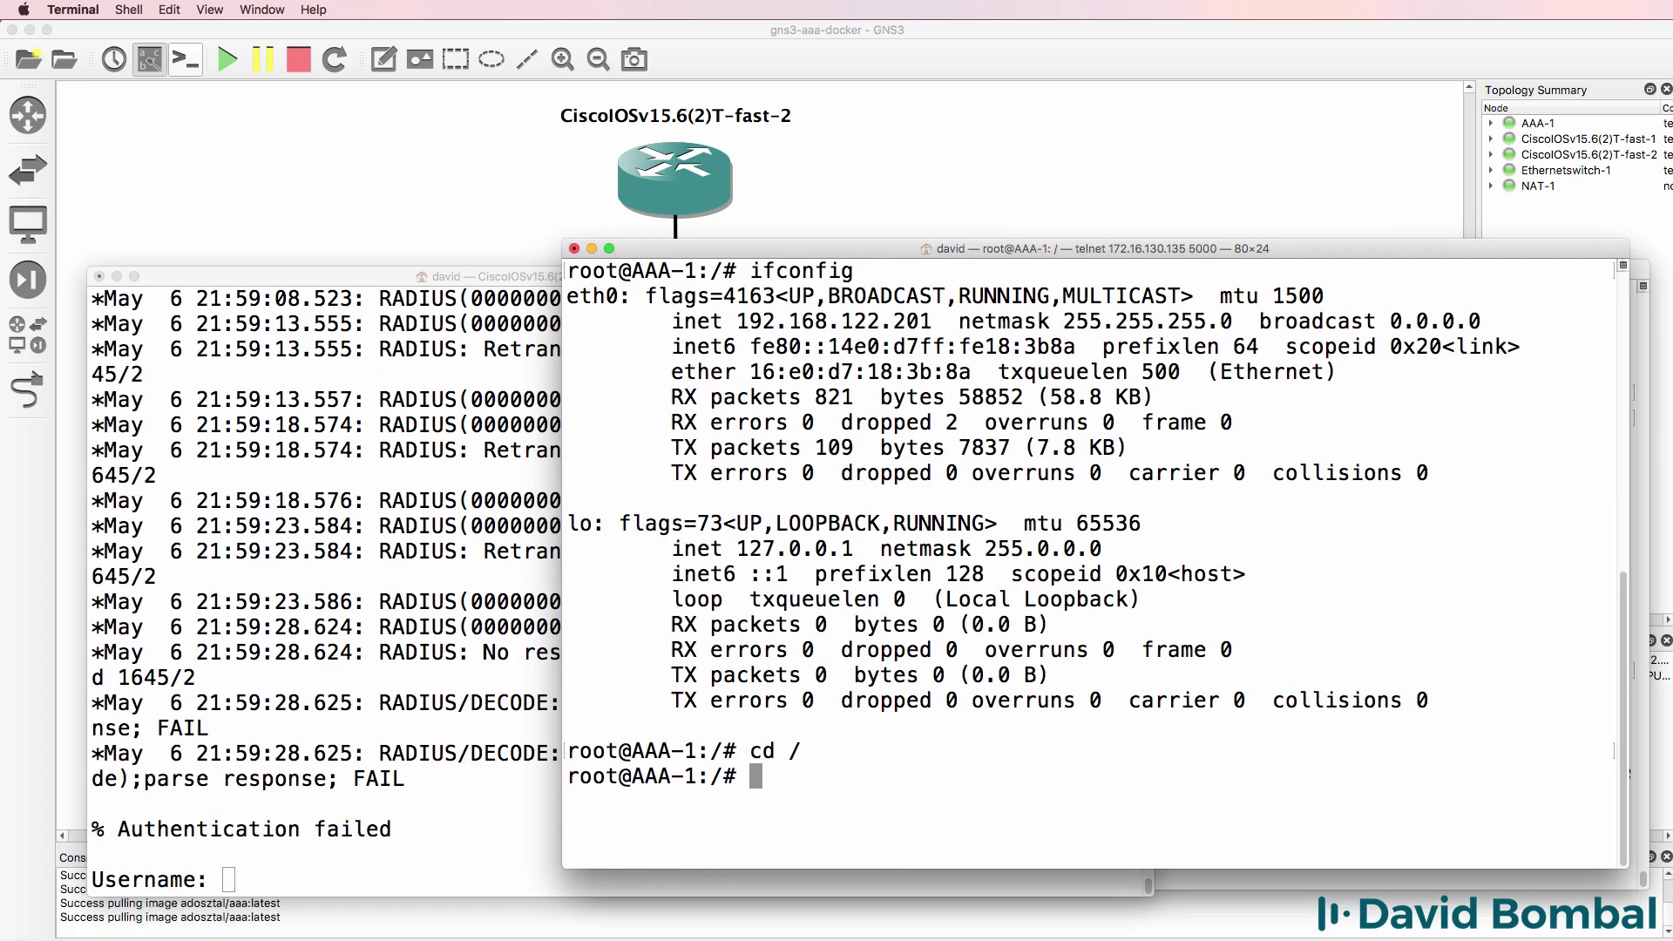
type("ls")
key("Return")
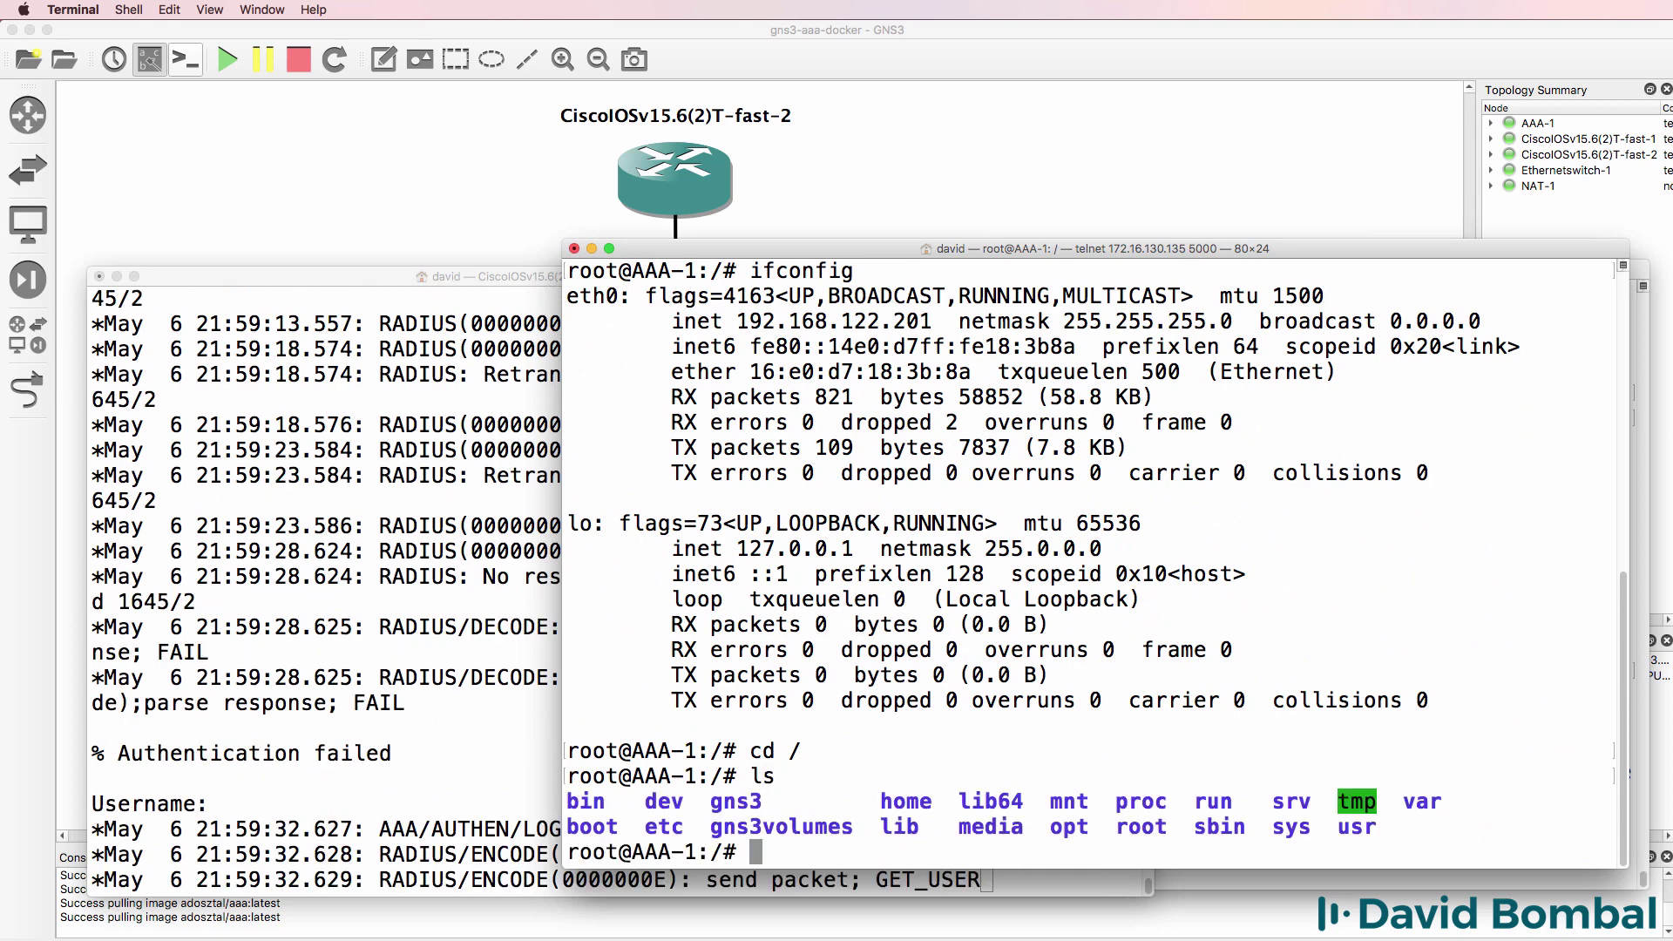
type("cd et")
key("Tab")
key("Return")
type("ls")
key("Return")
- Enter /etc/freeradius/3.0 and list its configuration files
type("cd ")
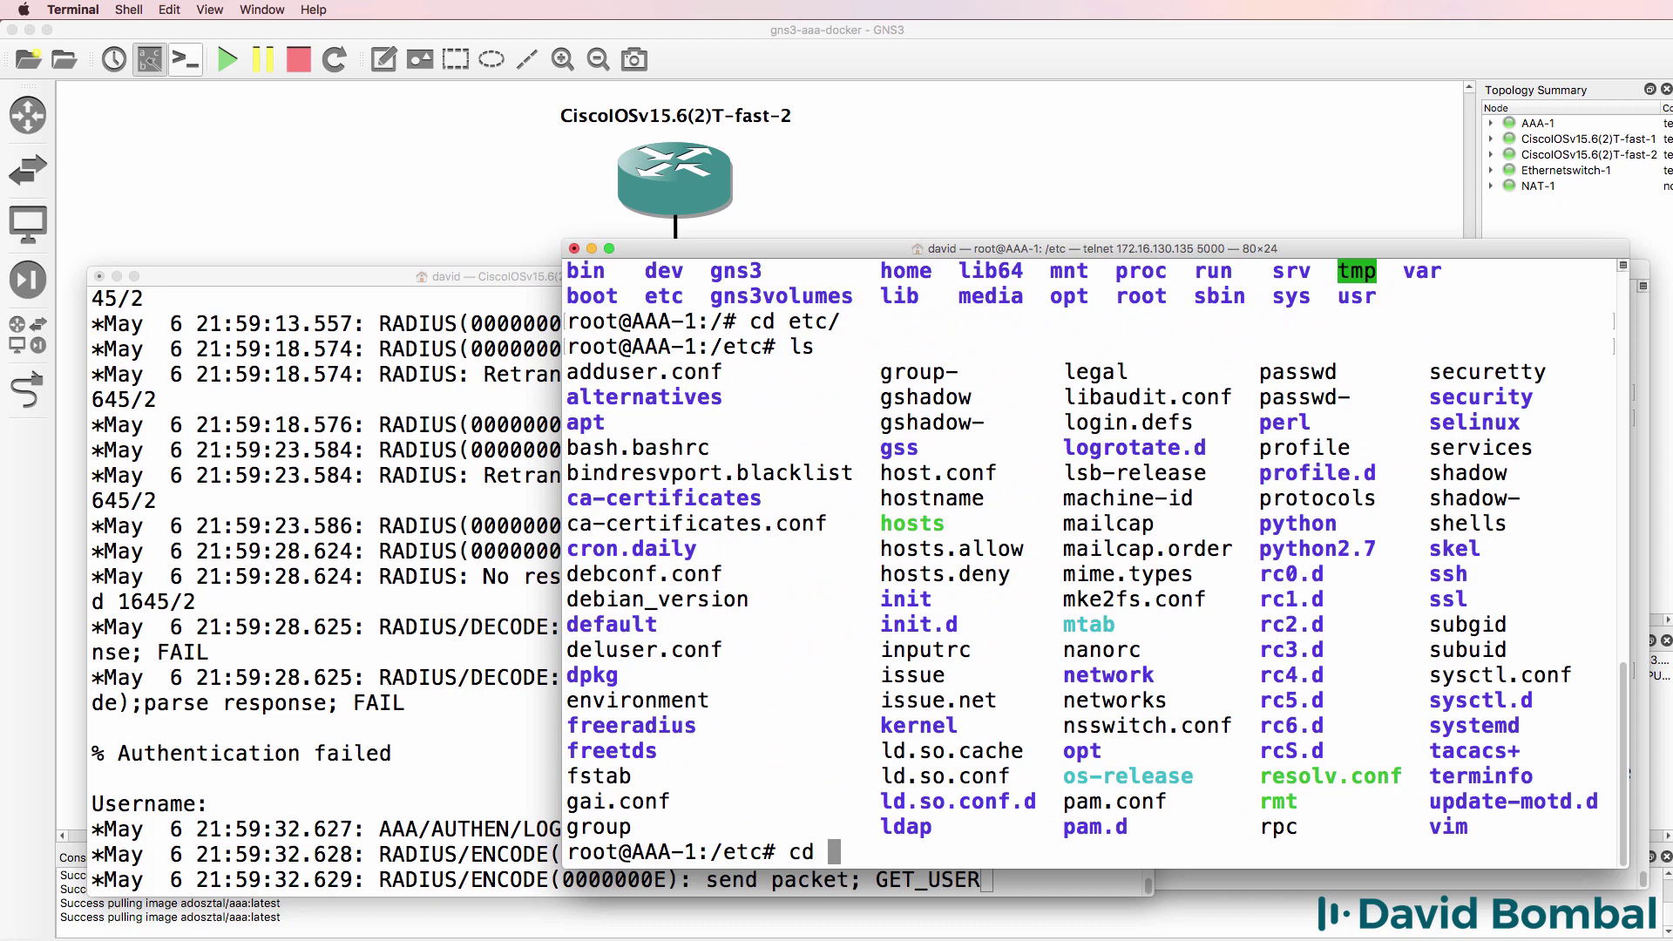
type("freer")
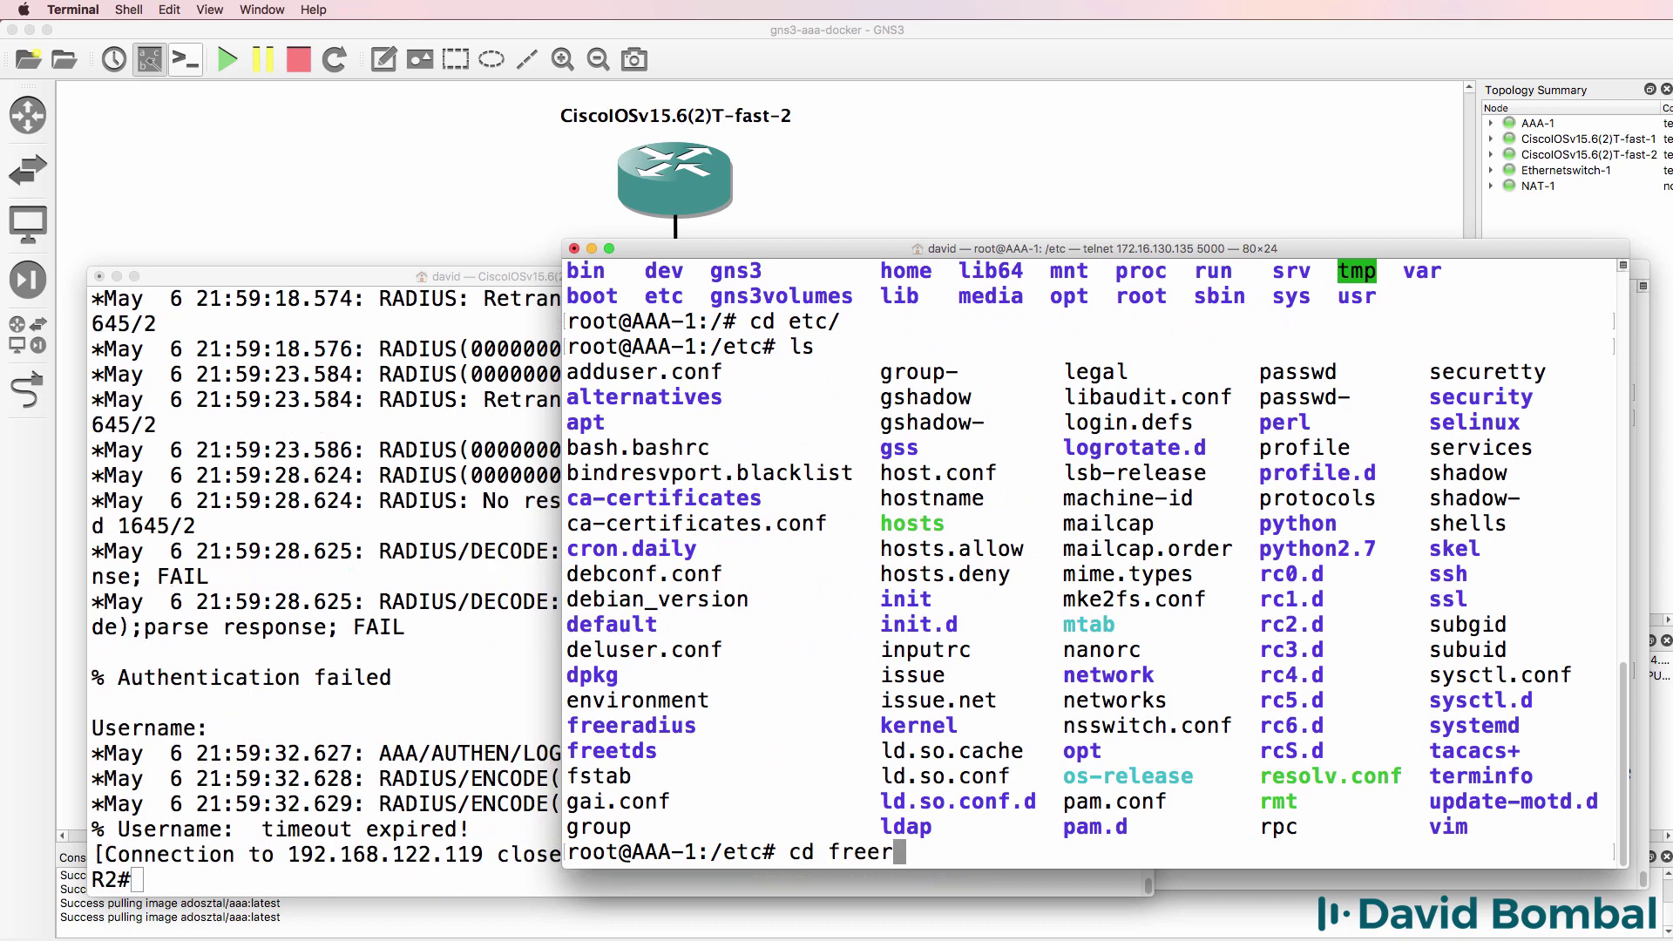
key("Tab")
key("Return")
type("ls")
key("Return")
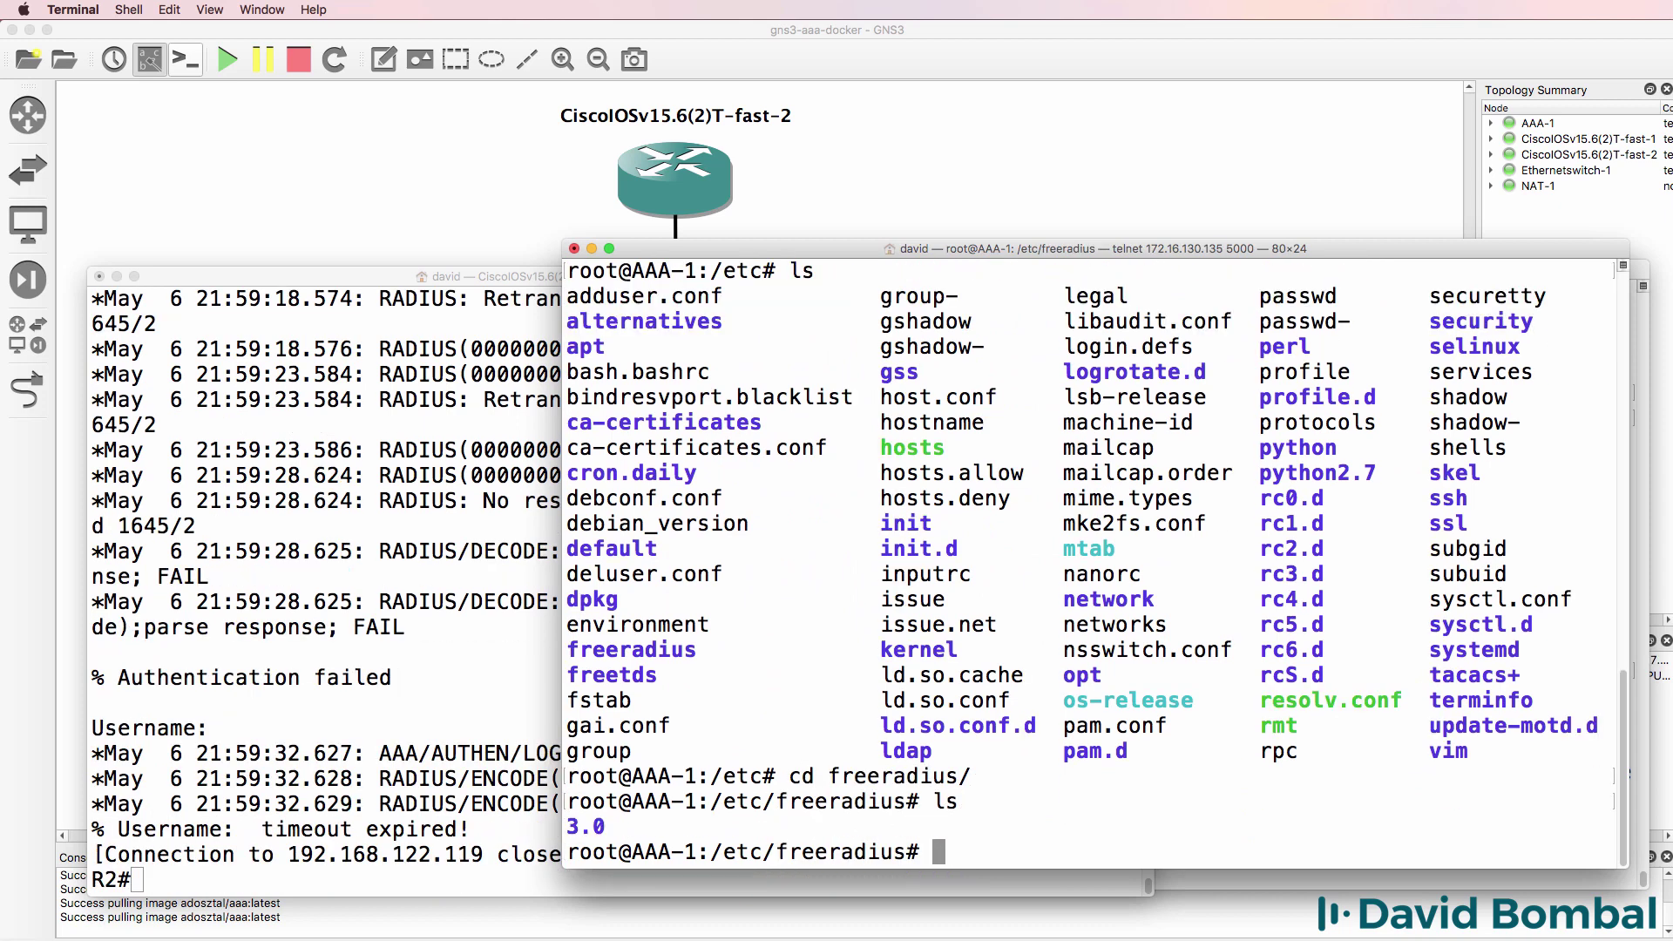
type("cd")
key("Tab")
key("Return")
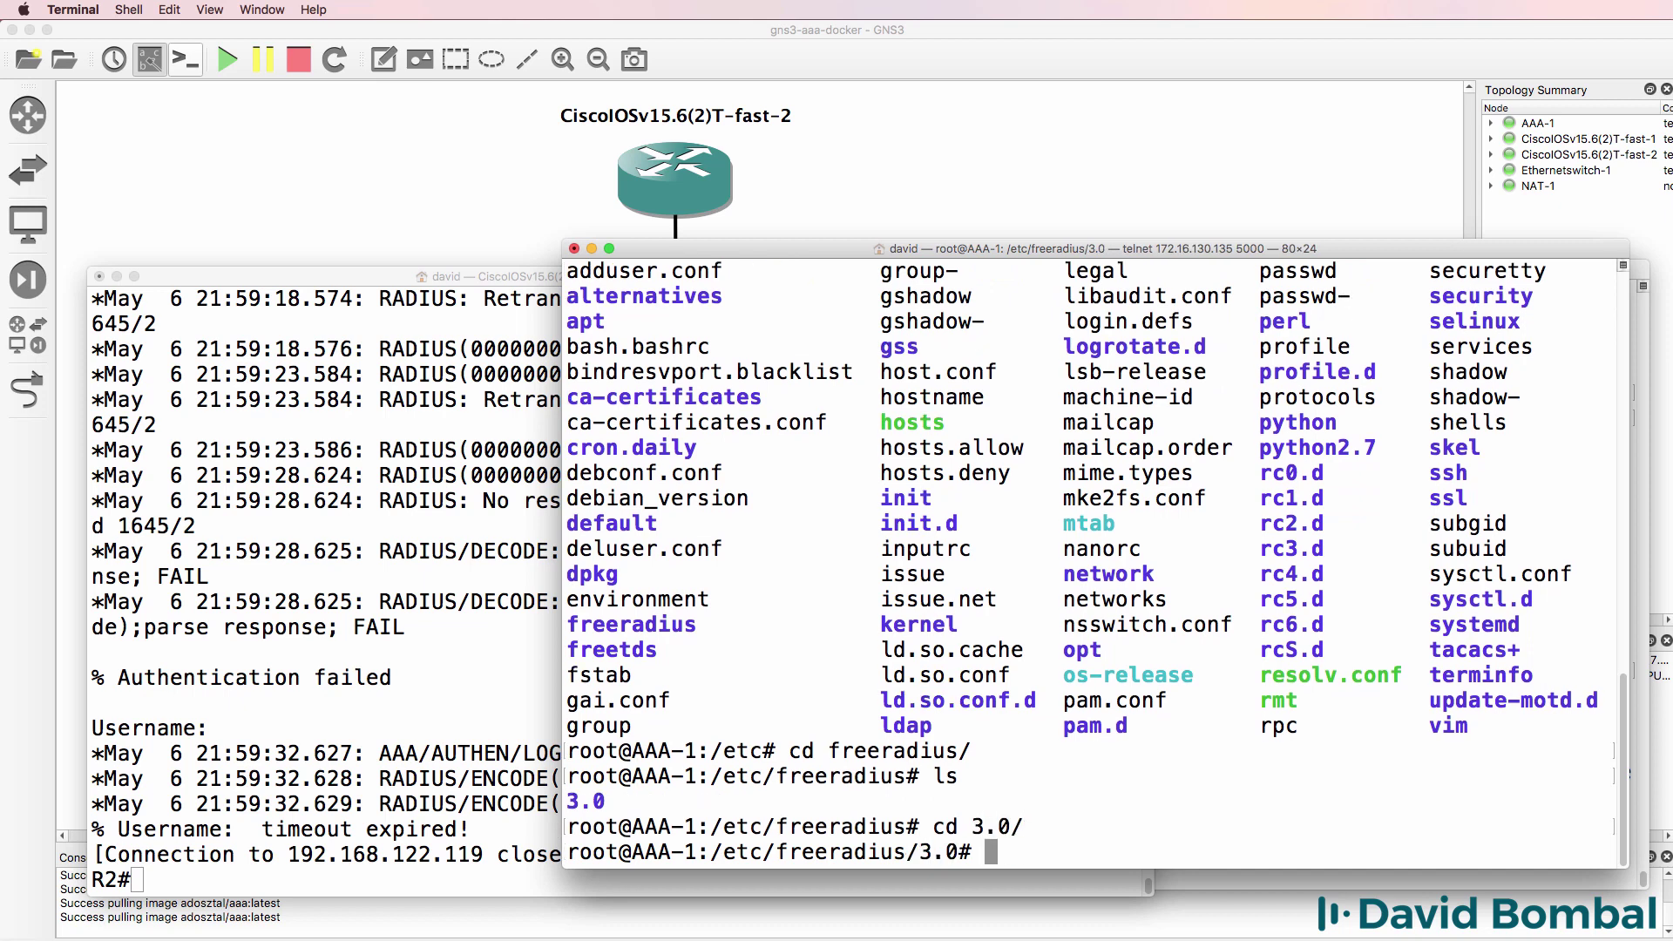
type("ls")
key("Return")
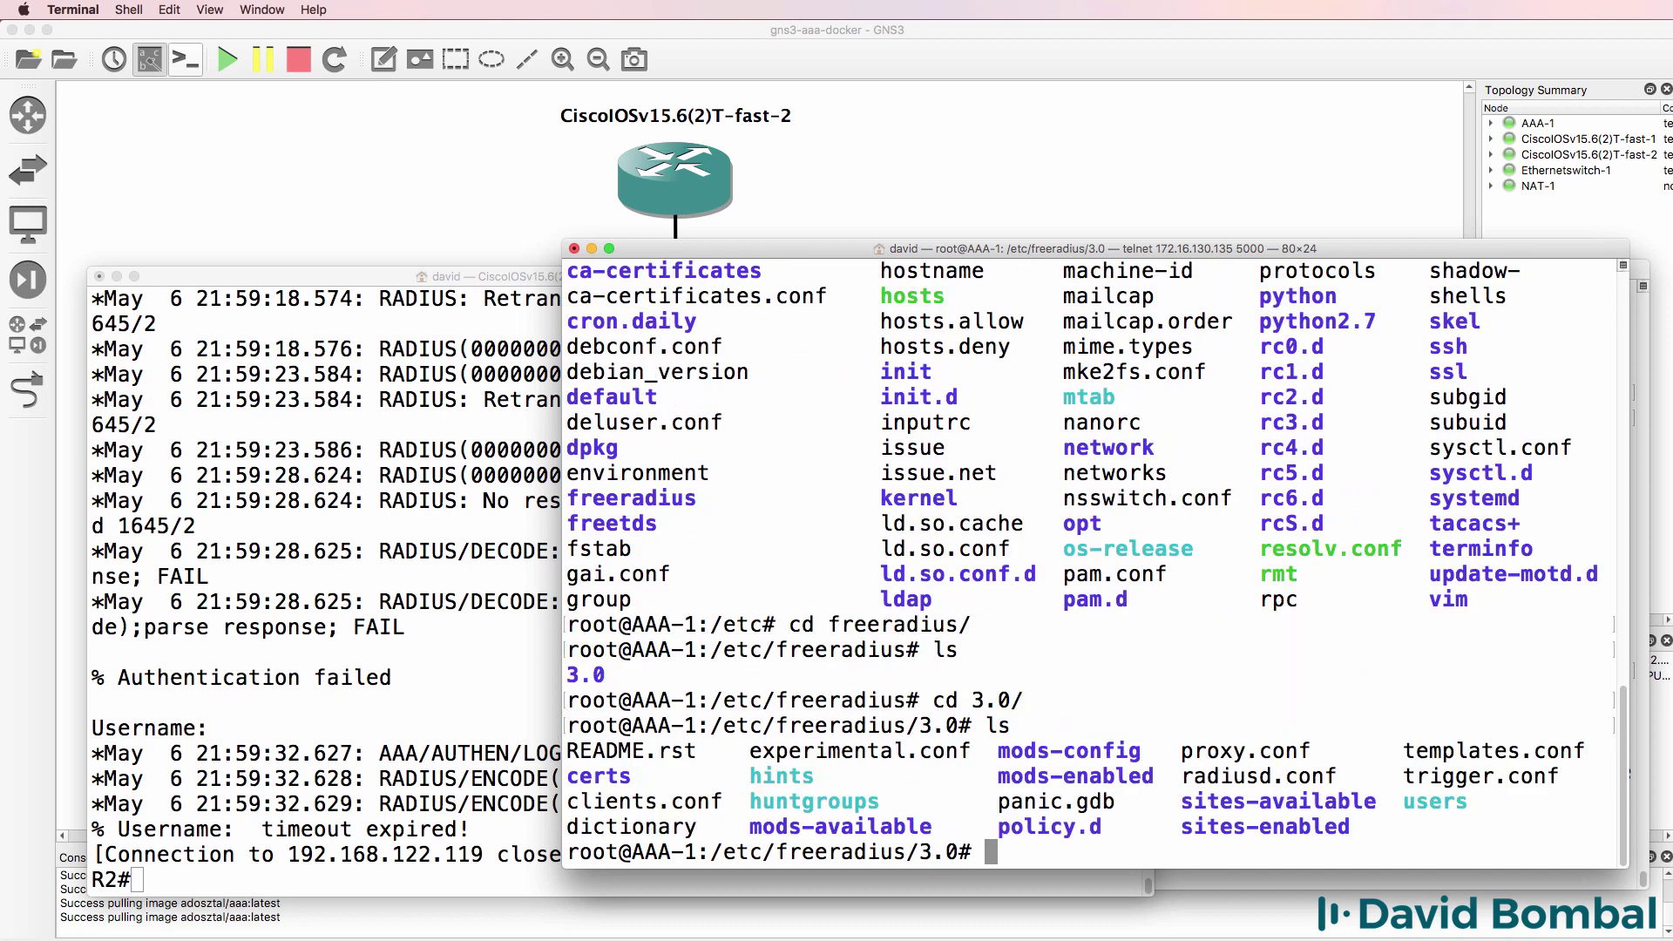
- View the users file with more and highlight the two user names and passwords
type("more user")
key("Tab")
key("Return")
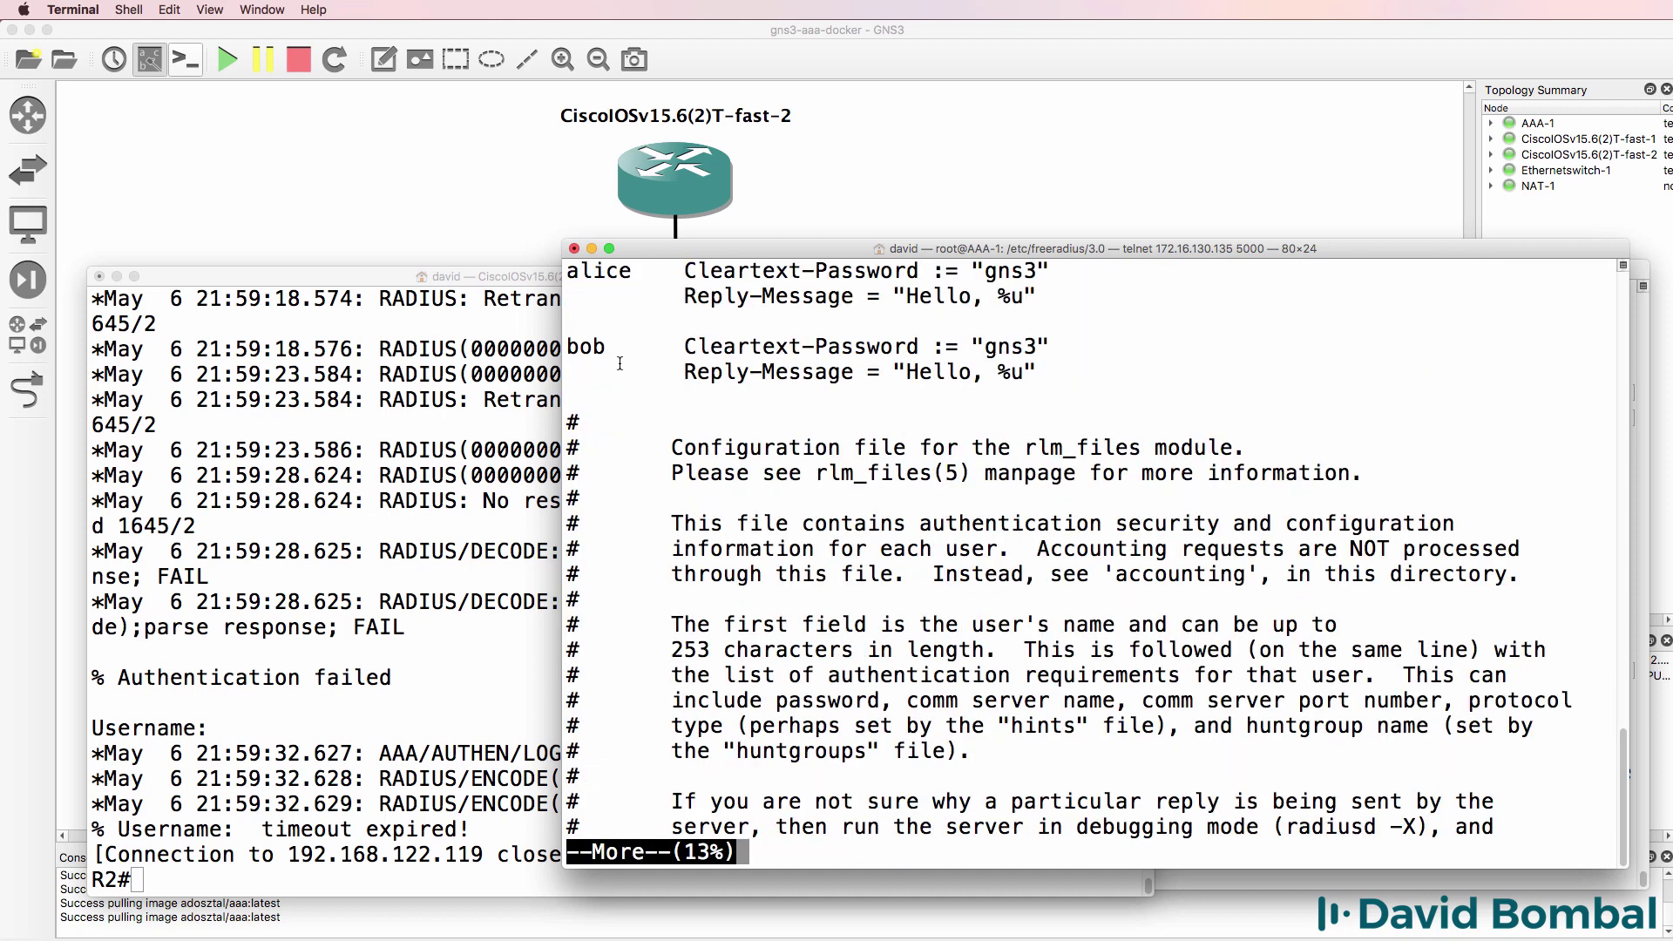
left_click_drag(633, 273, 505, 281)
double_click(597, 346)
left_click_drag(984, 272, 1051, 272)
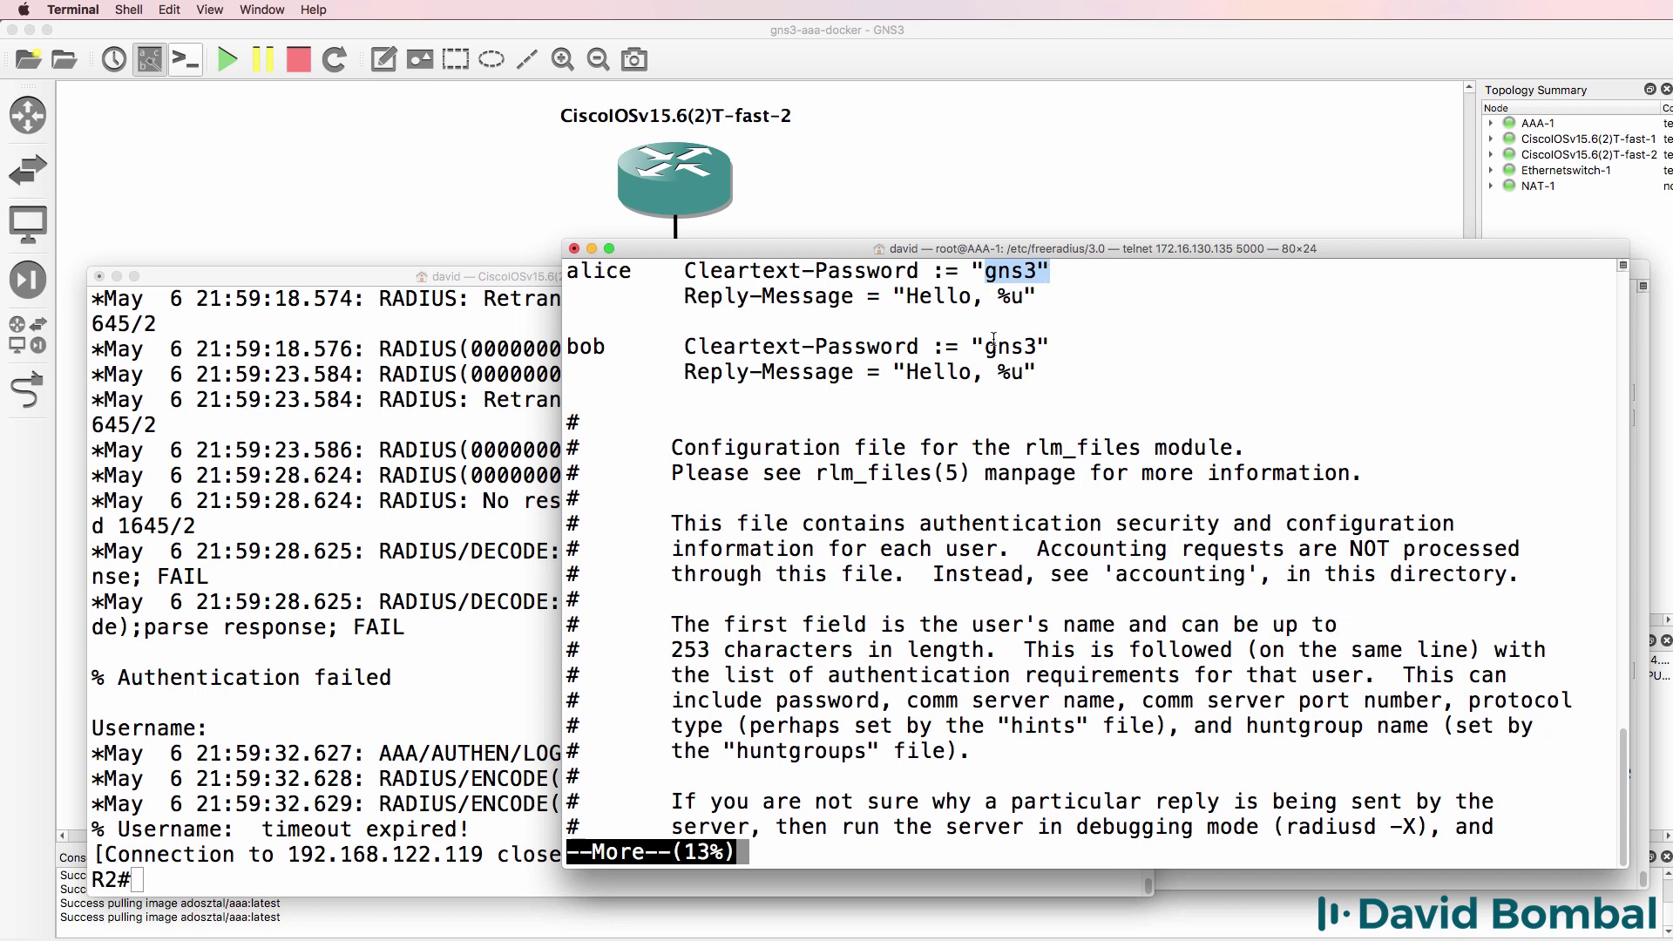
left_click_drag(984, 347, 1038, 346)
- Page out of the users file back to AAA-1's shell
left_click(1364, 695)
key("space")
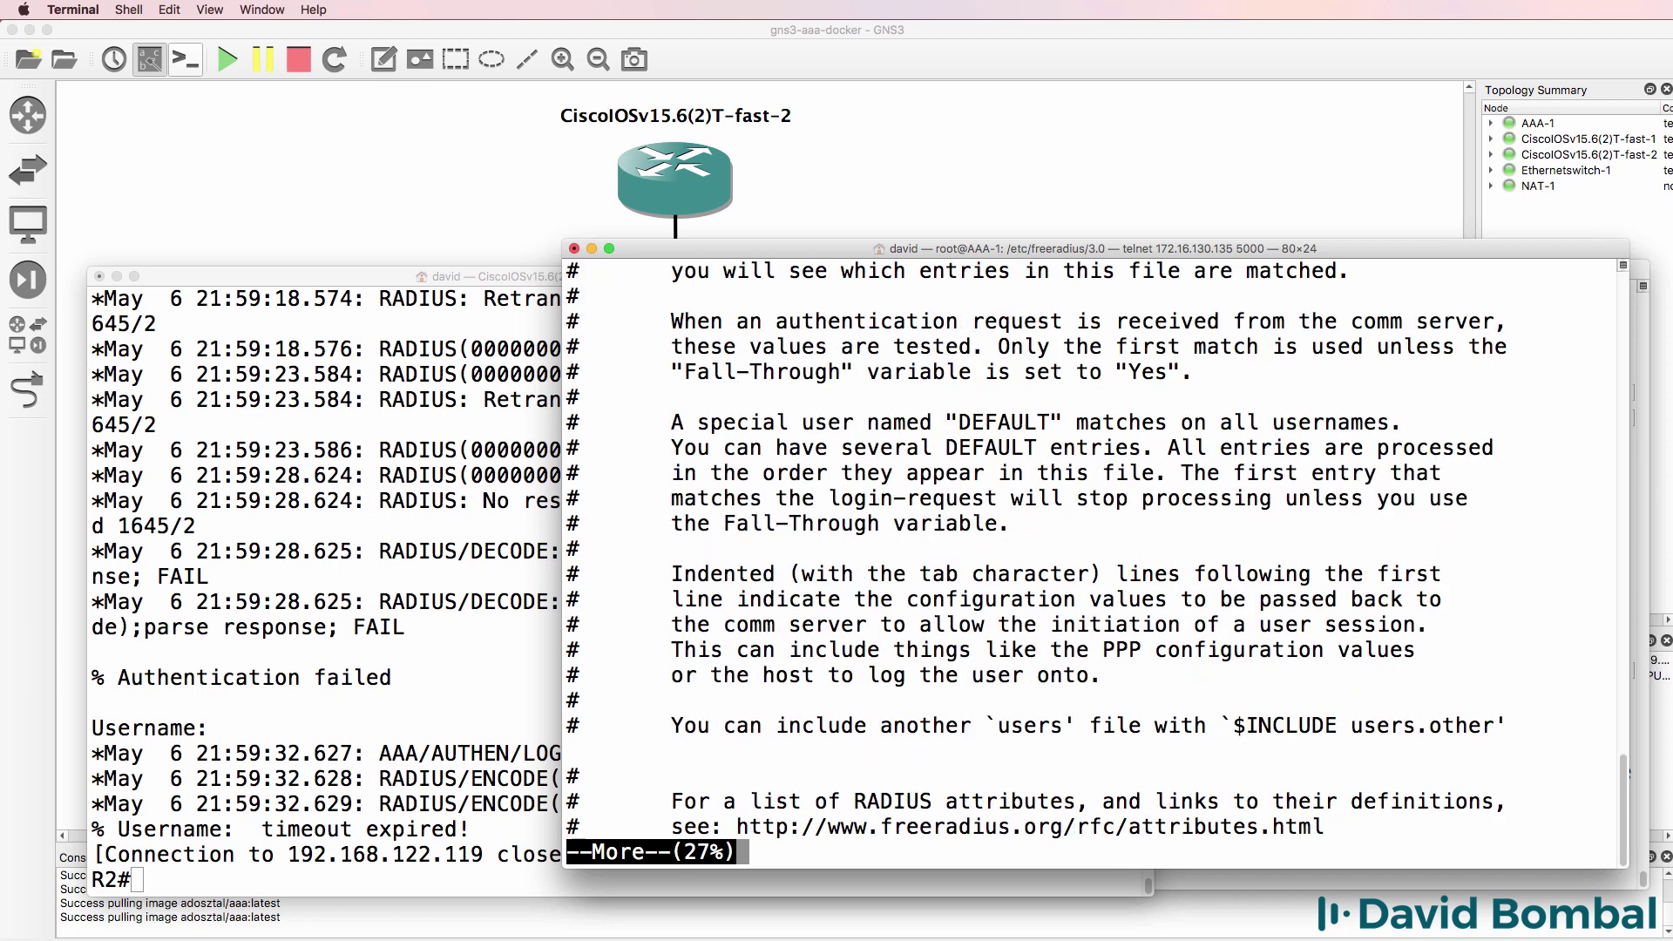
key("space")
- Run 'service freeradius restart' twice, both failing the daemon configuration check
type("ser")
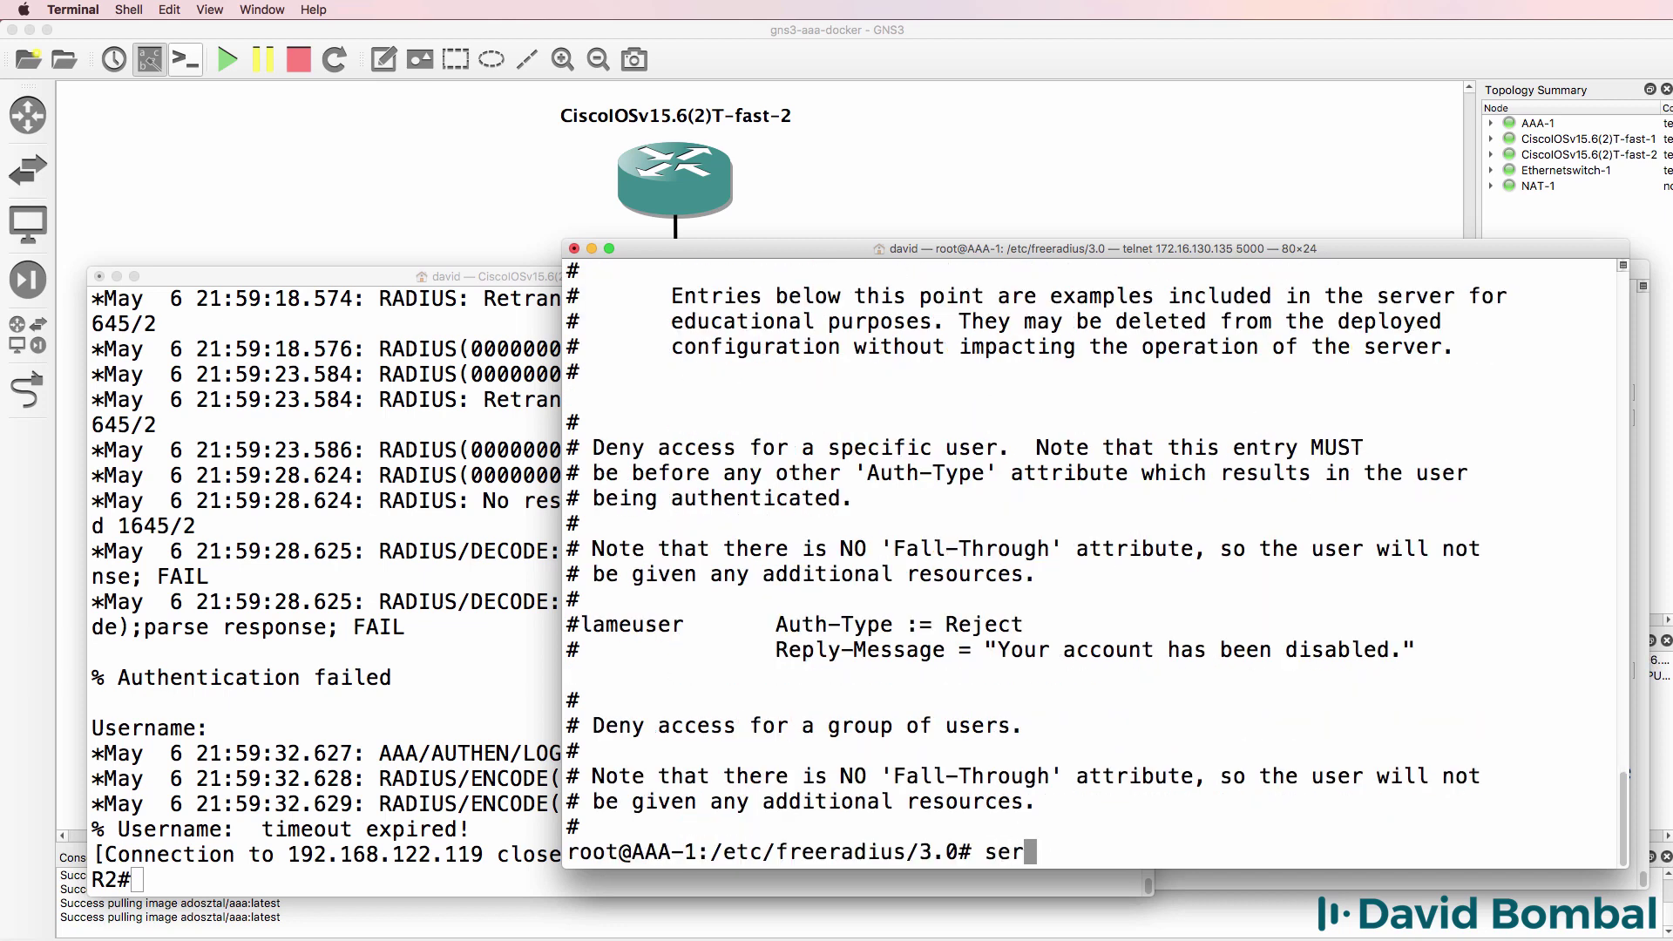
type("vice freeradius restart")
key("Return")
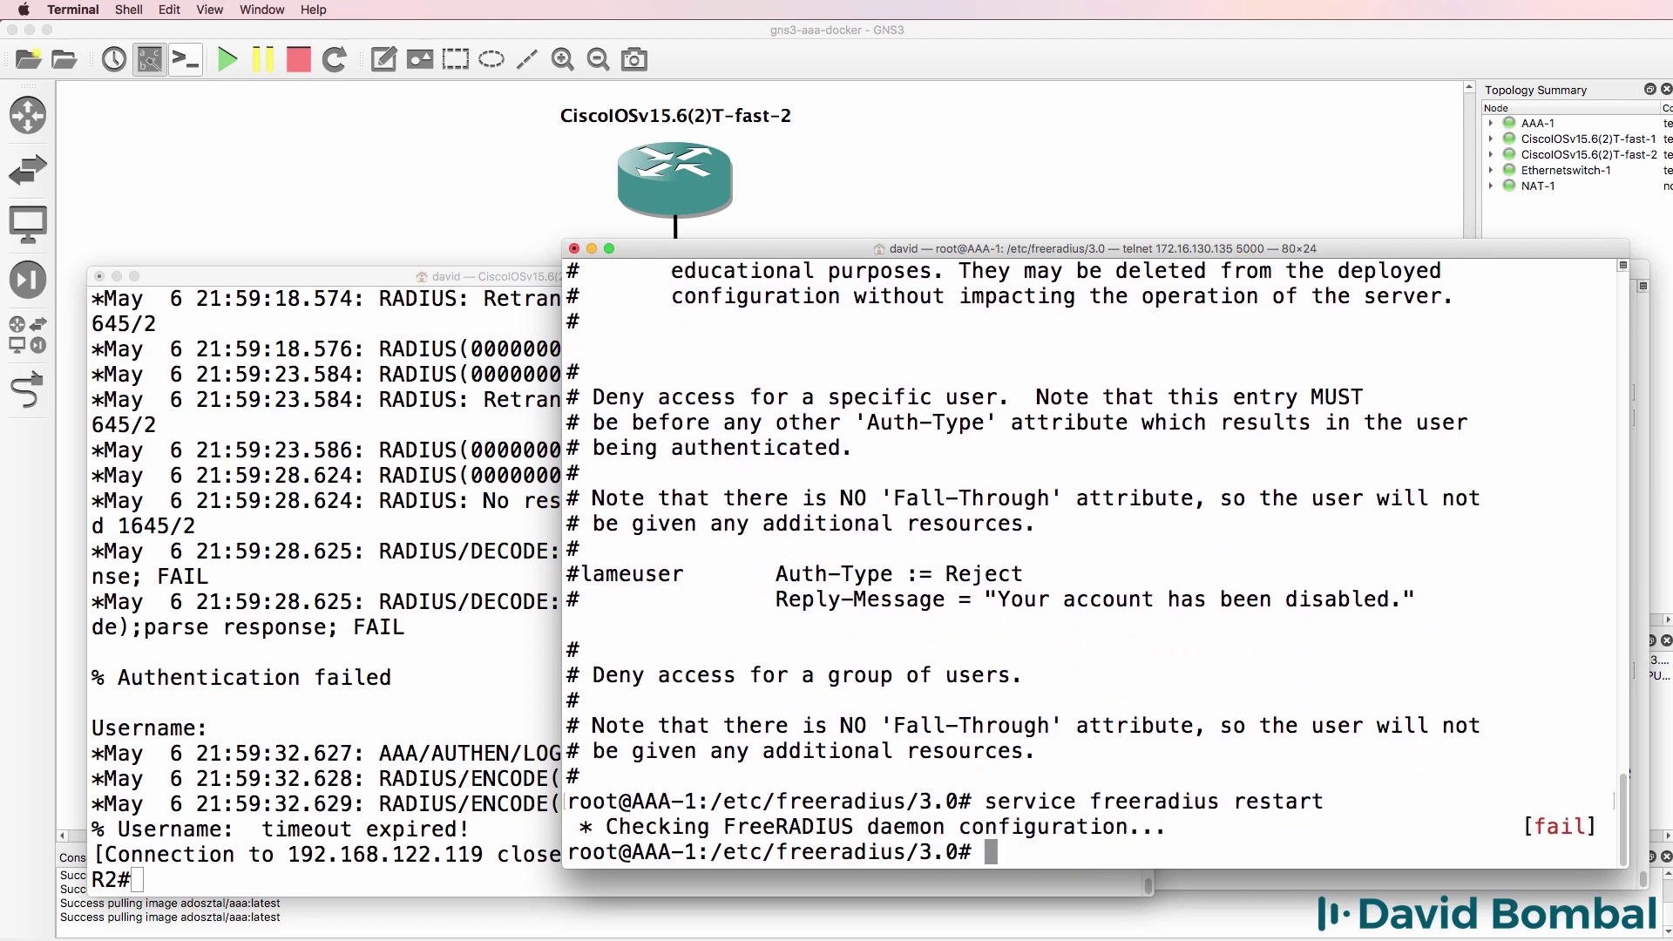
key("Up")
key("Return")
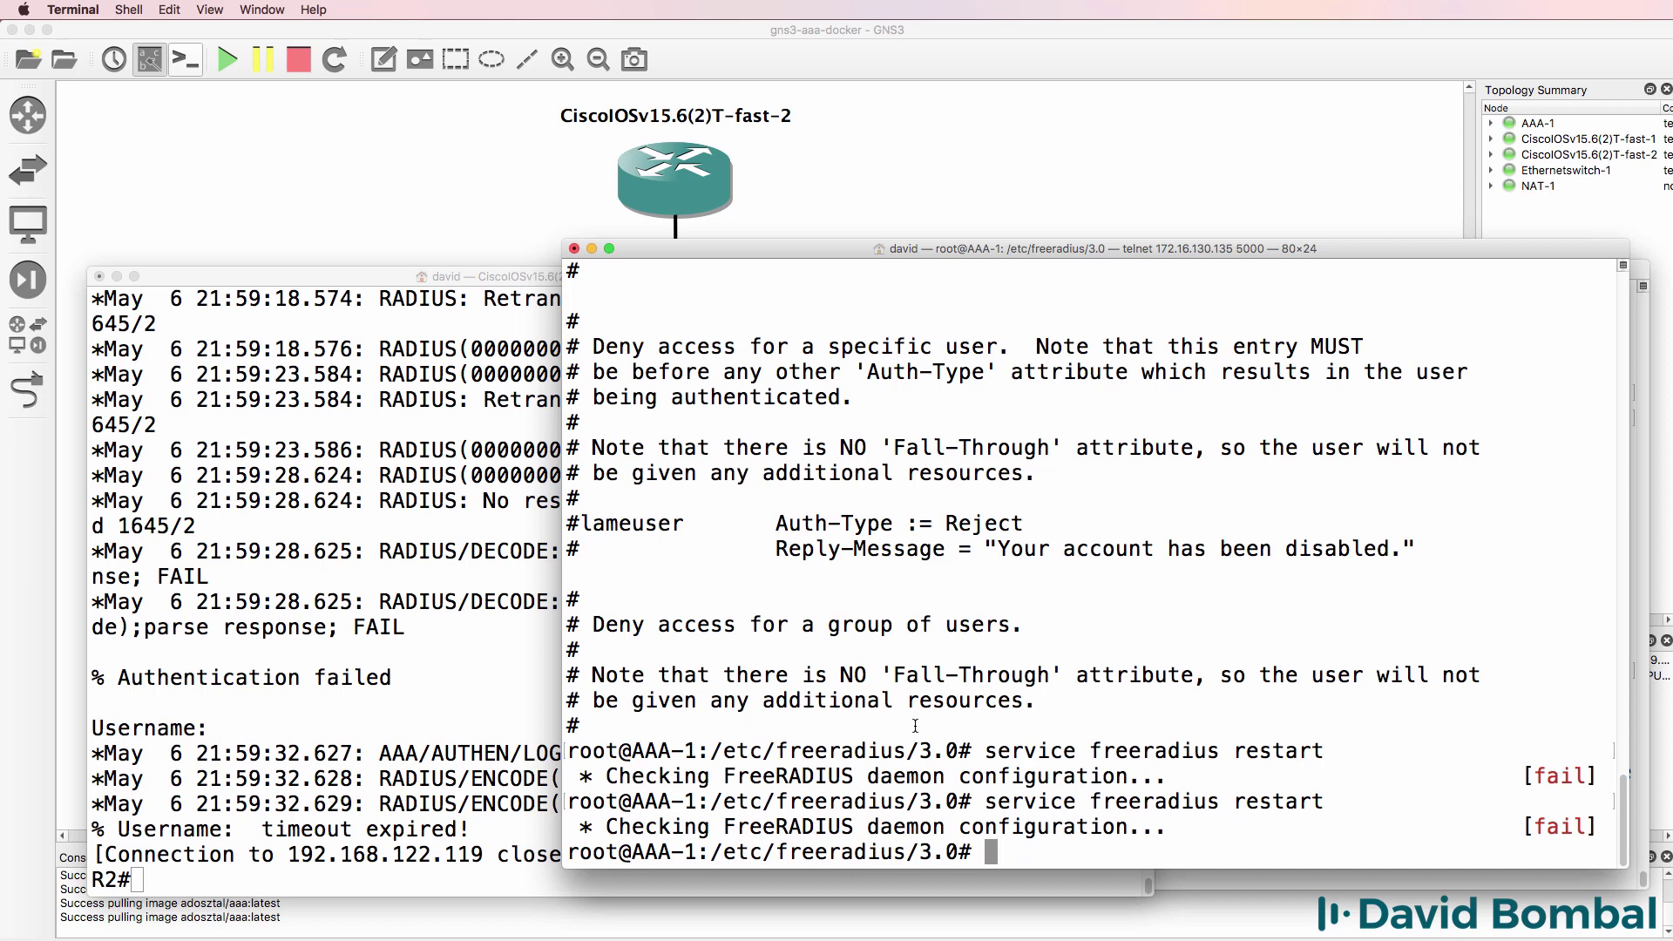
- Bring the topology back into view and stop the AAA-1 container
left_click(481, 649)
left_click(1226, 143)
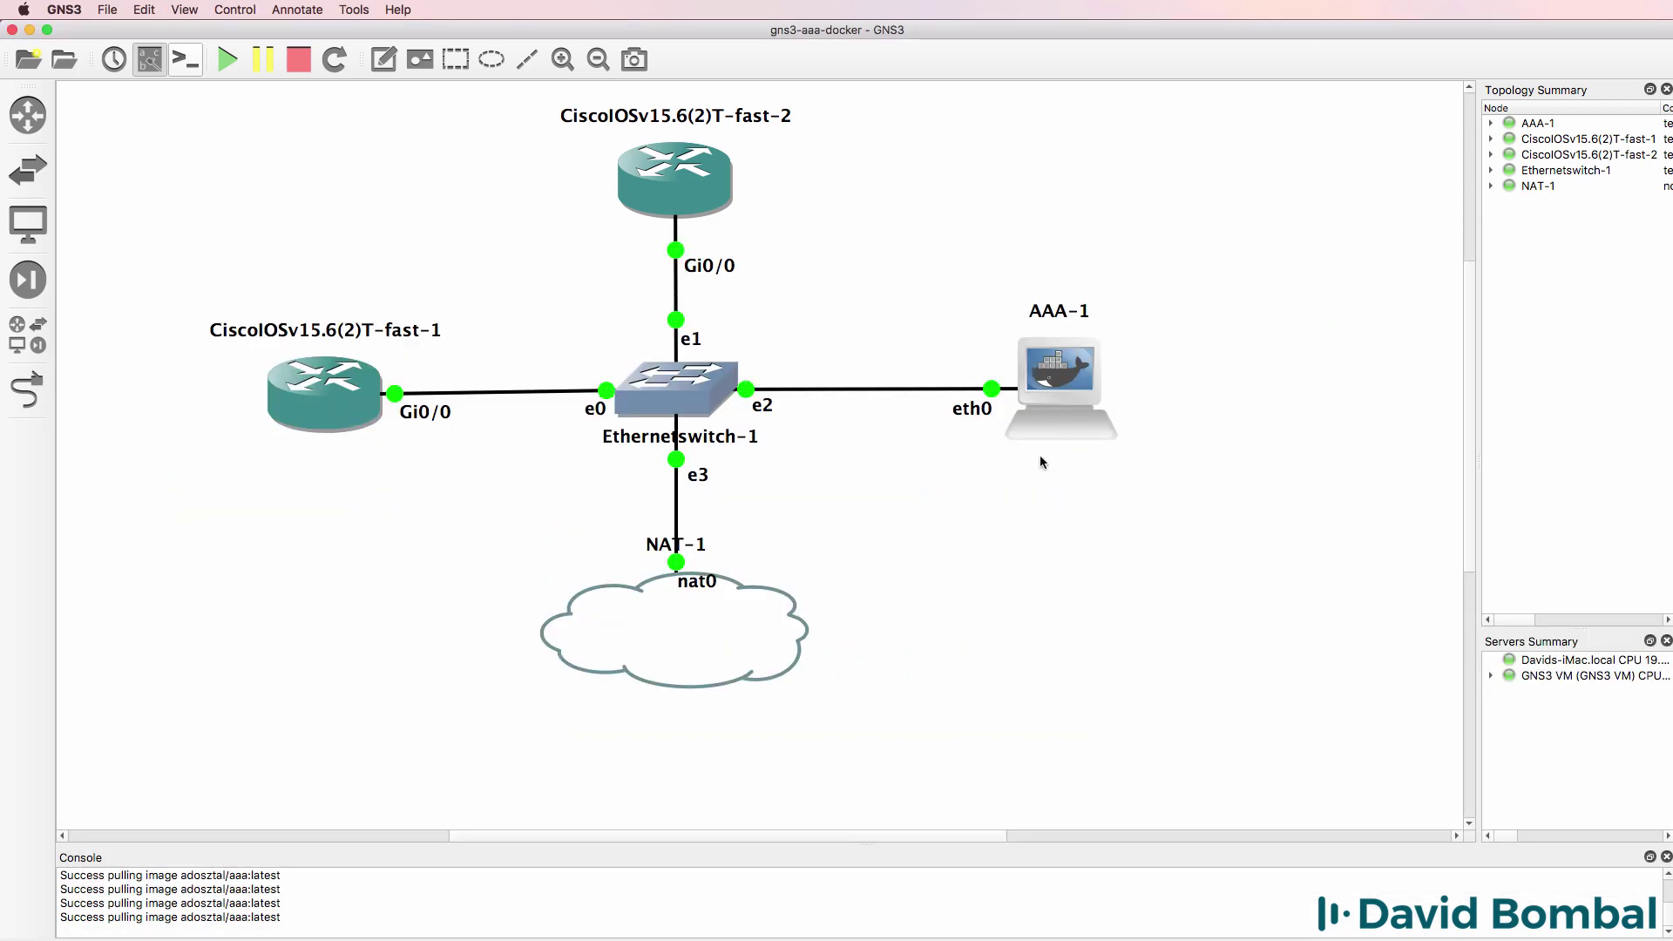
right_click(1055, 378)
left_click(1115, 672)
- Start AAA-1 again after a few retries and open a console to its root shell
right_click(1059, 379)
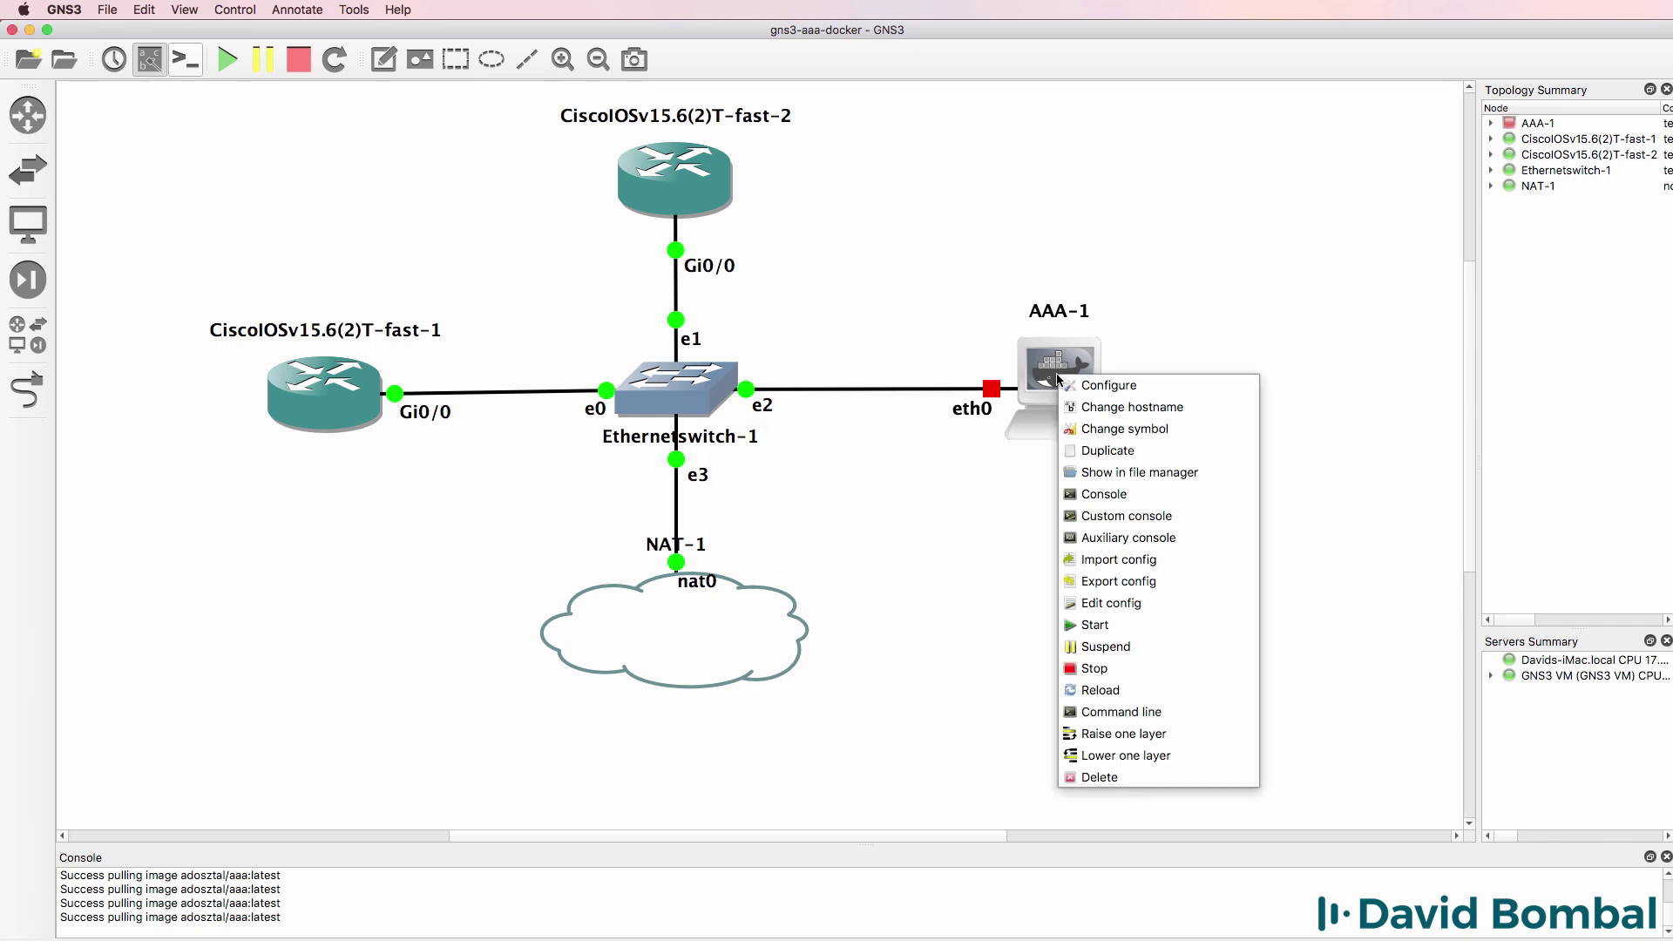
left_click(1124, 639)
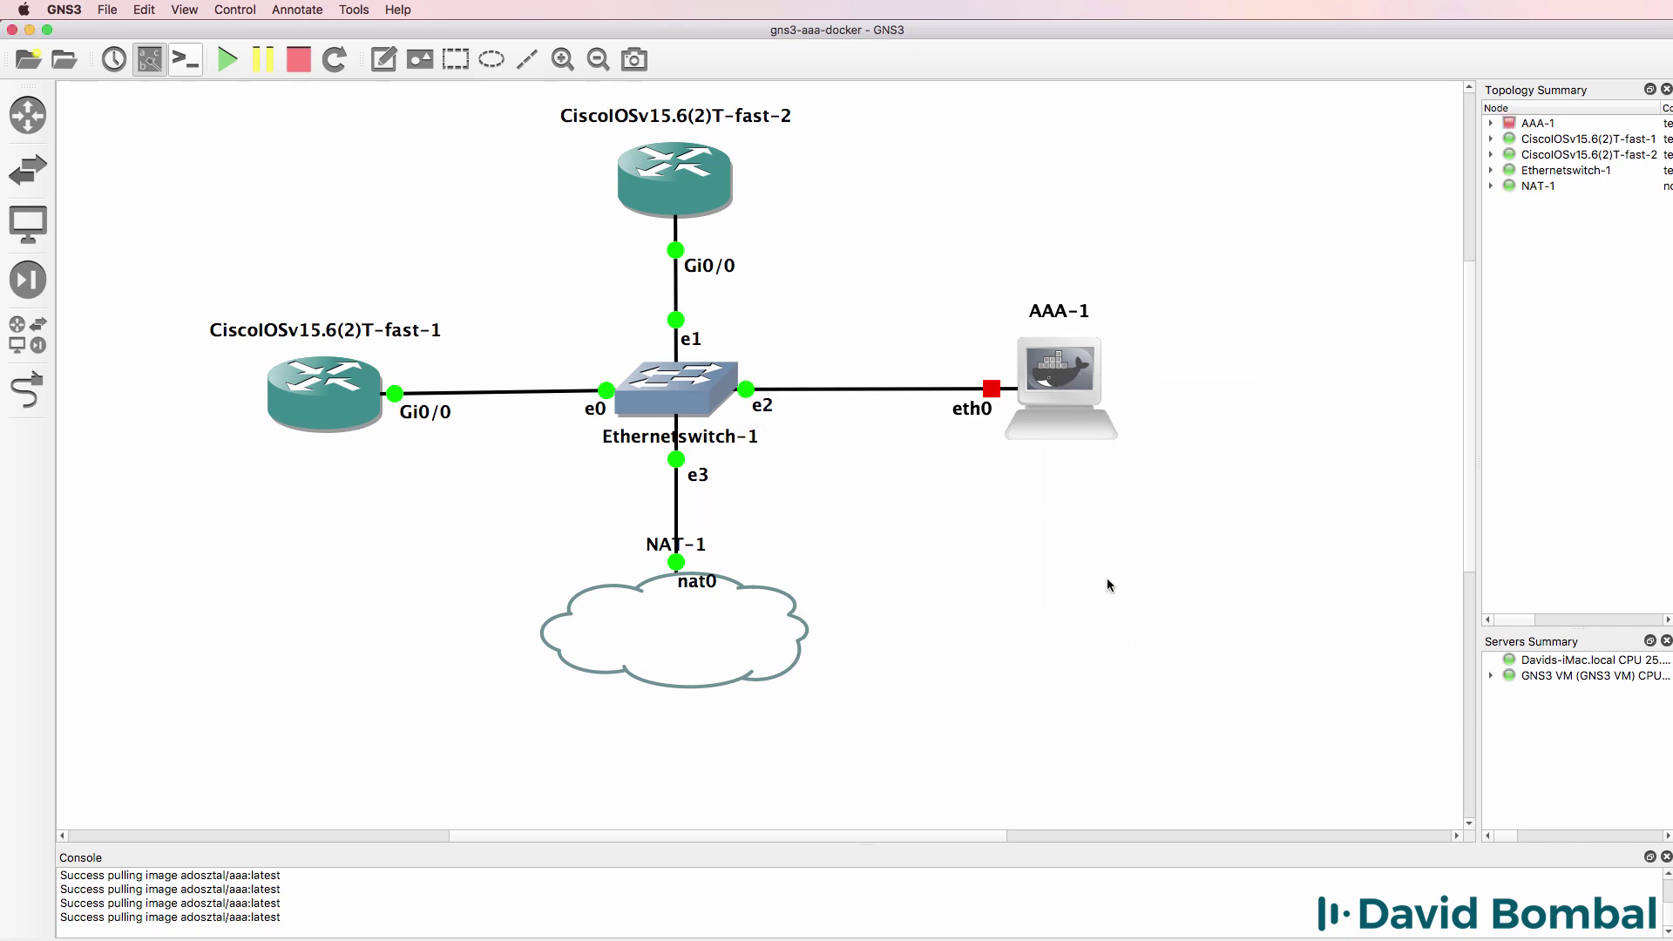
right_click(1077, 394)
left_click(1112, 640)
right_click(1045, 365)
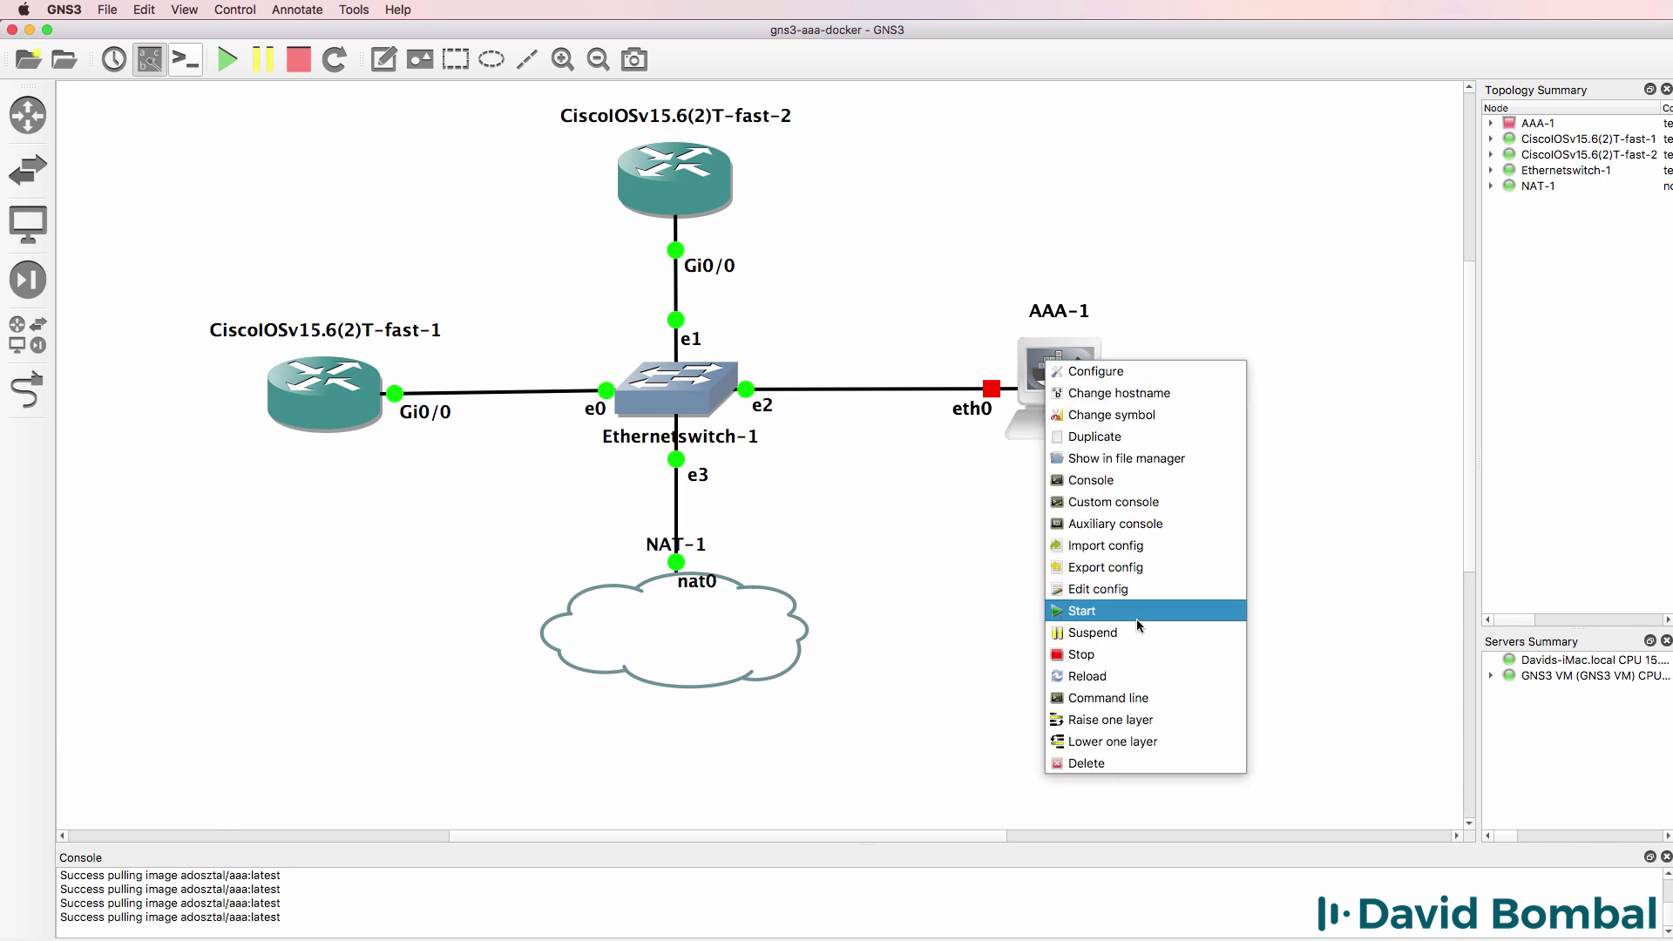
left_click(1133, 612)
right_click(1045, 363)
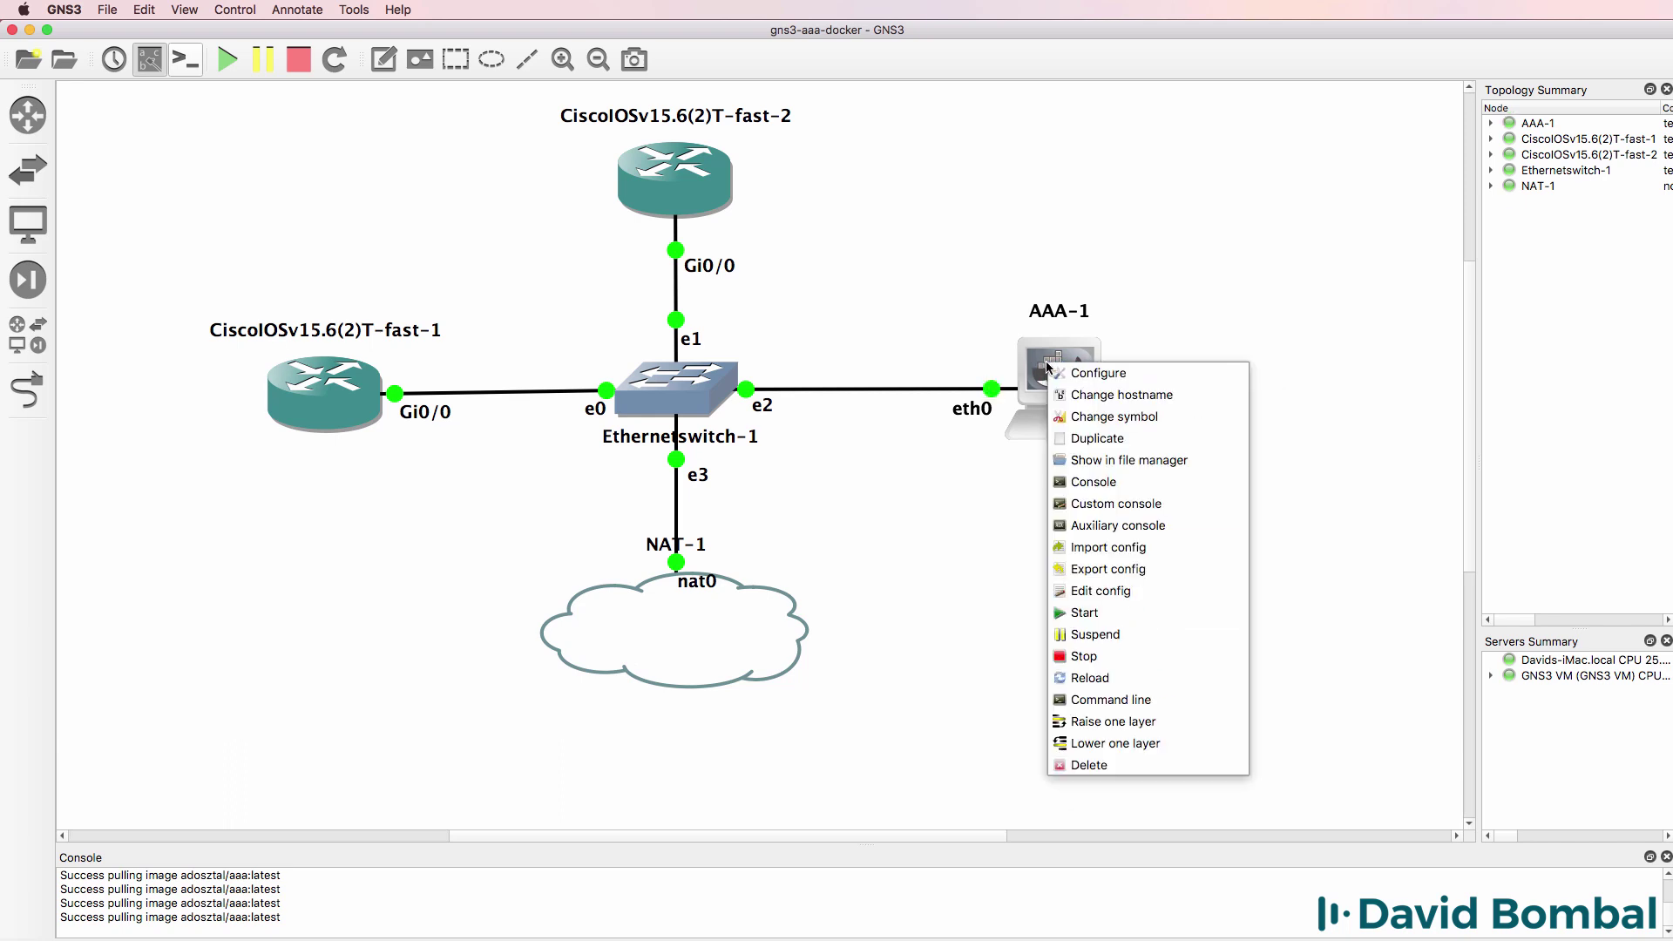
left_click(1093, 482)
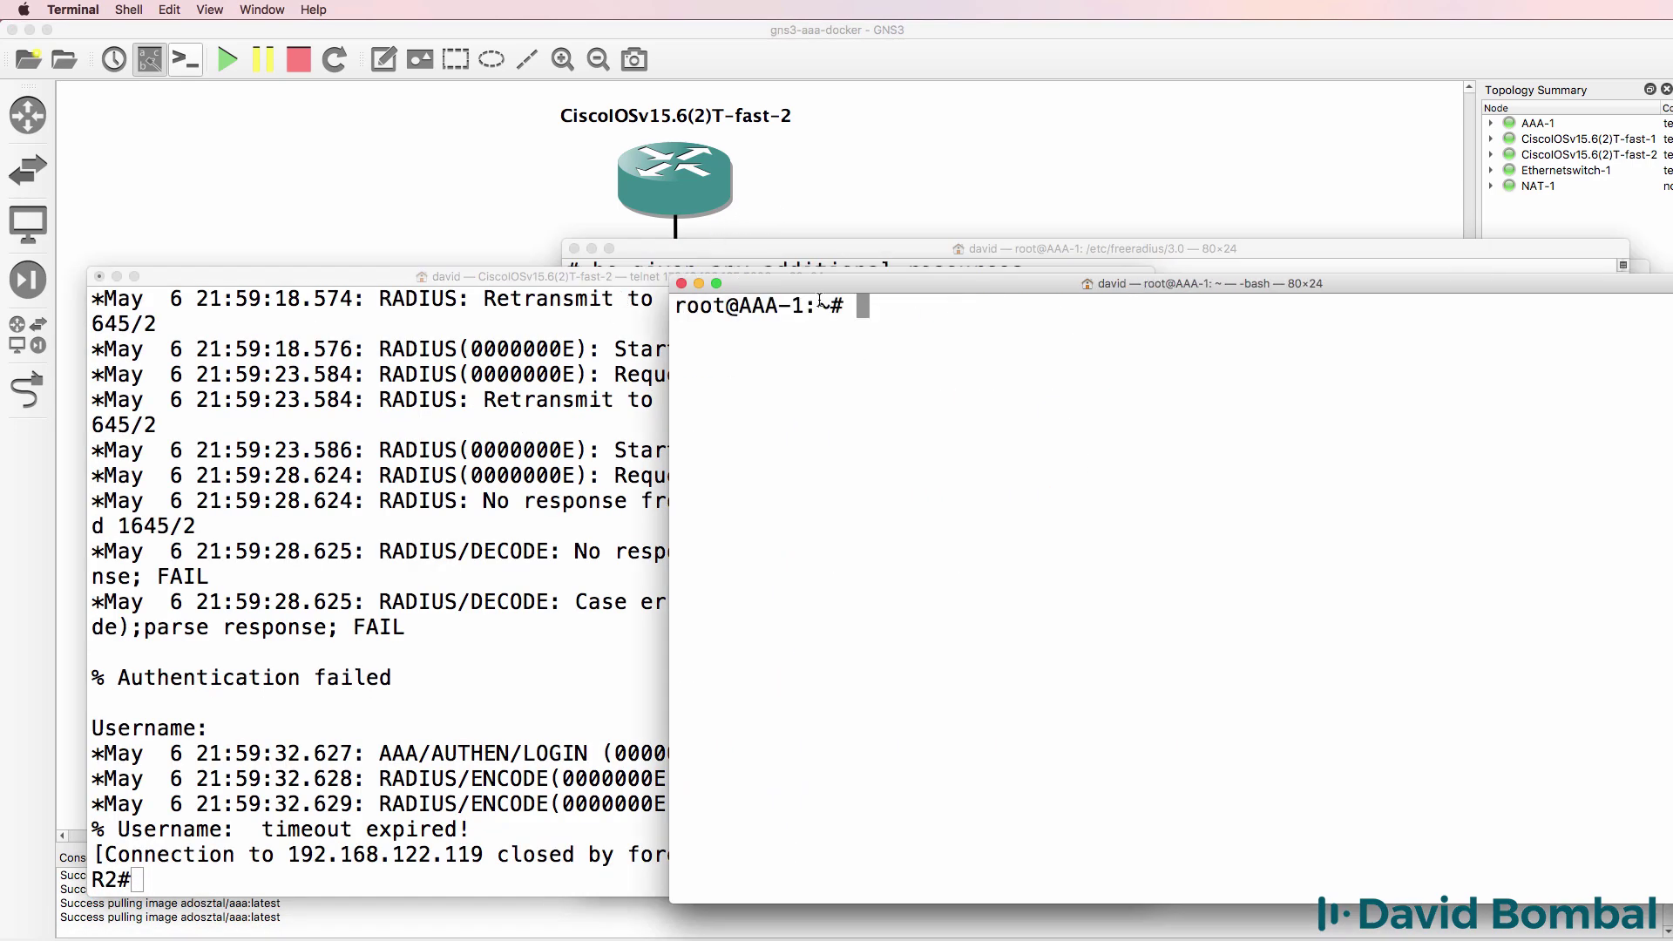
- From R2, rerun telnet 192.168.122.119 and log in as a RADIUS user
left_click(379, 473)
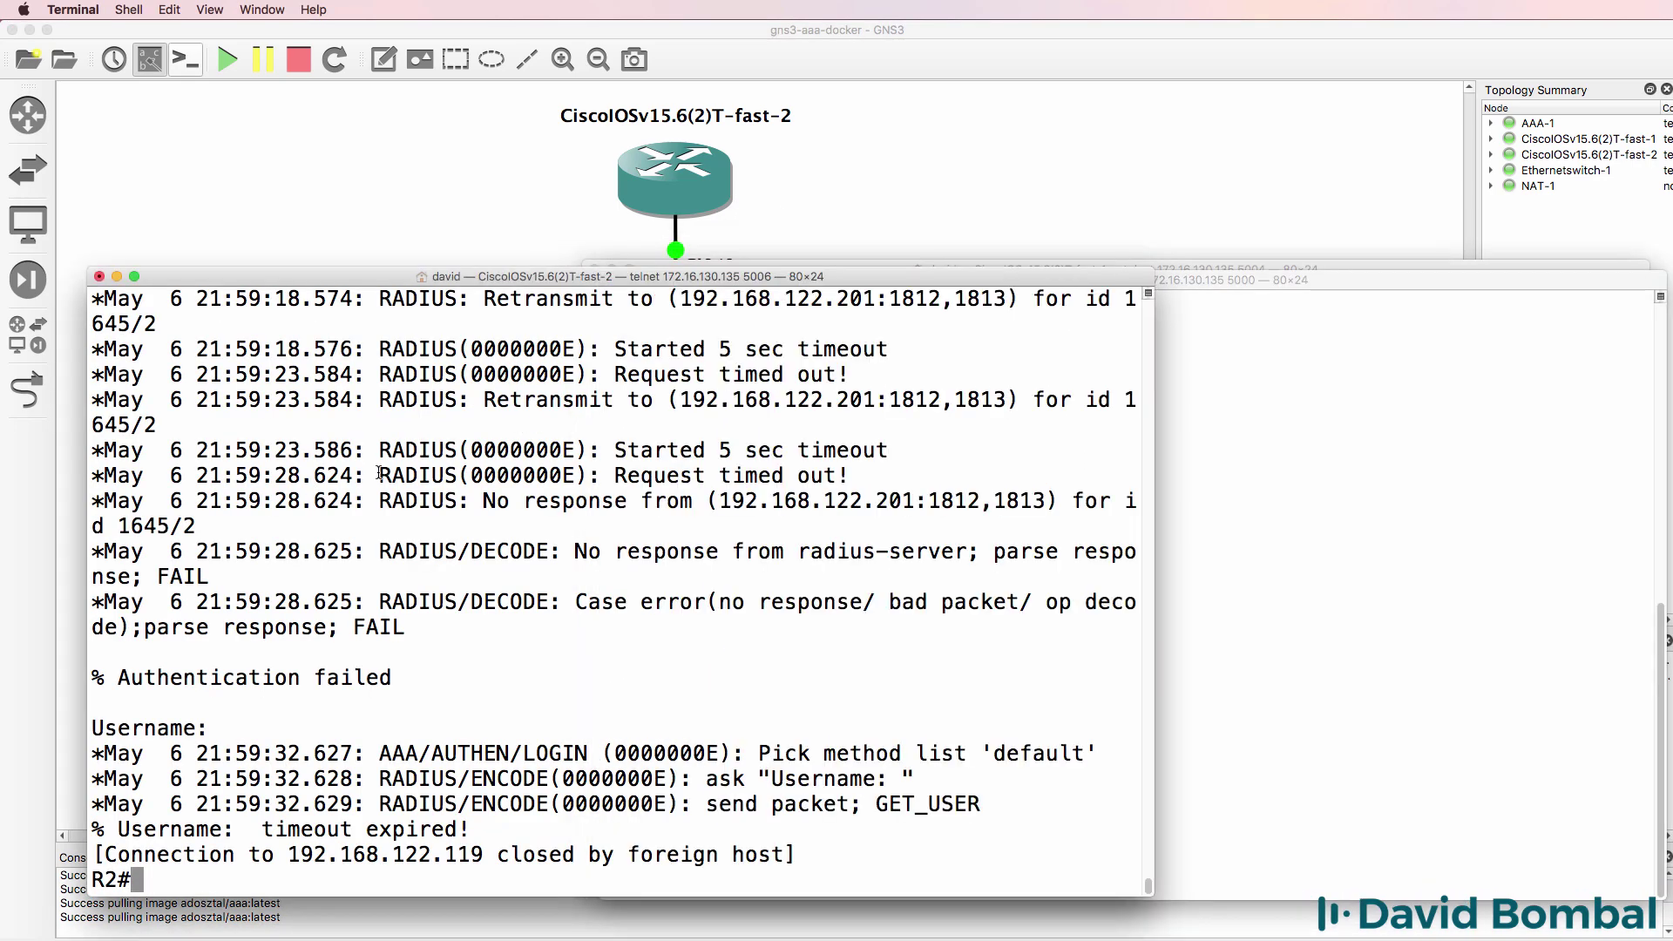
key("Up")
key("Return")
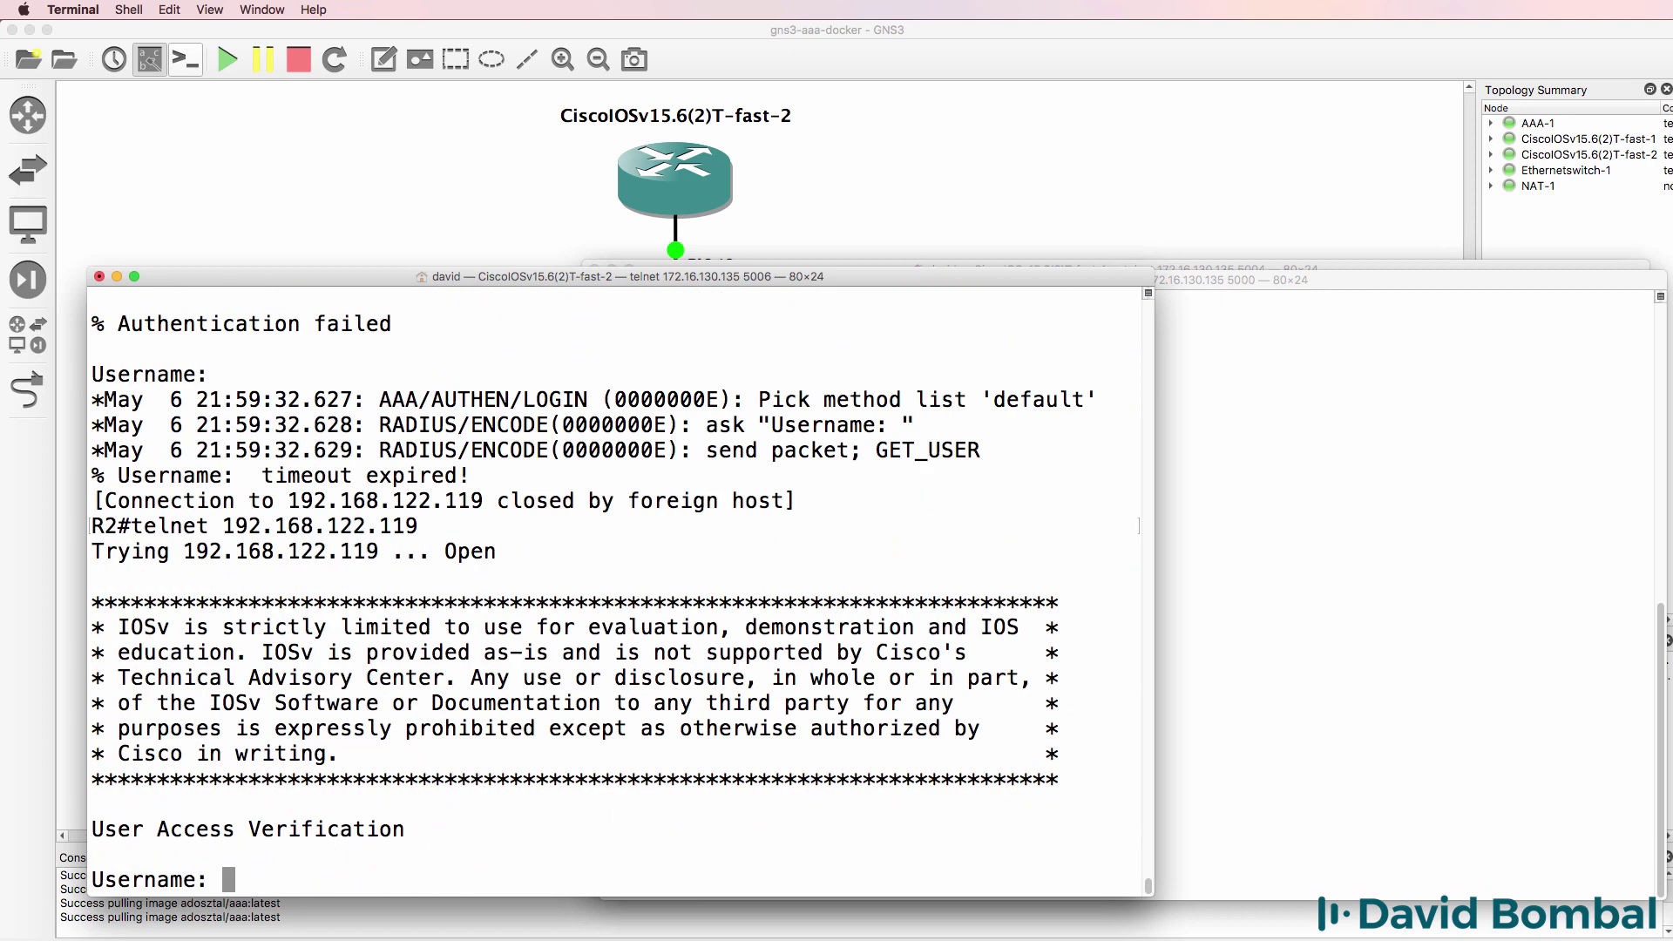
type("bob")
key("Return")
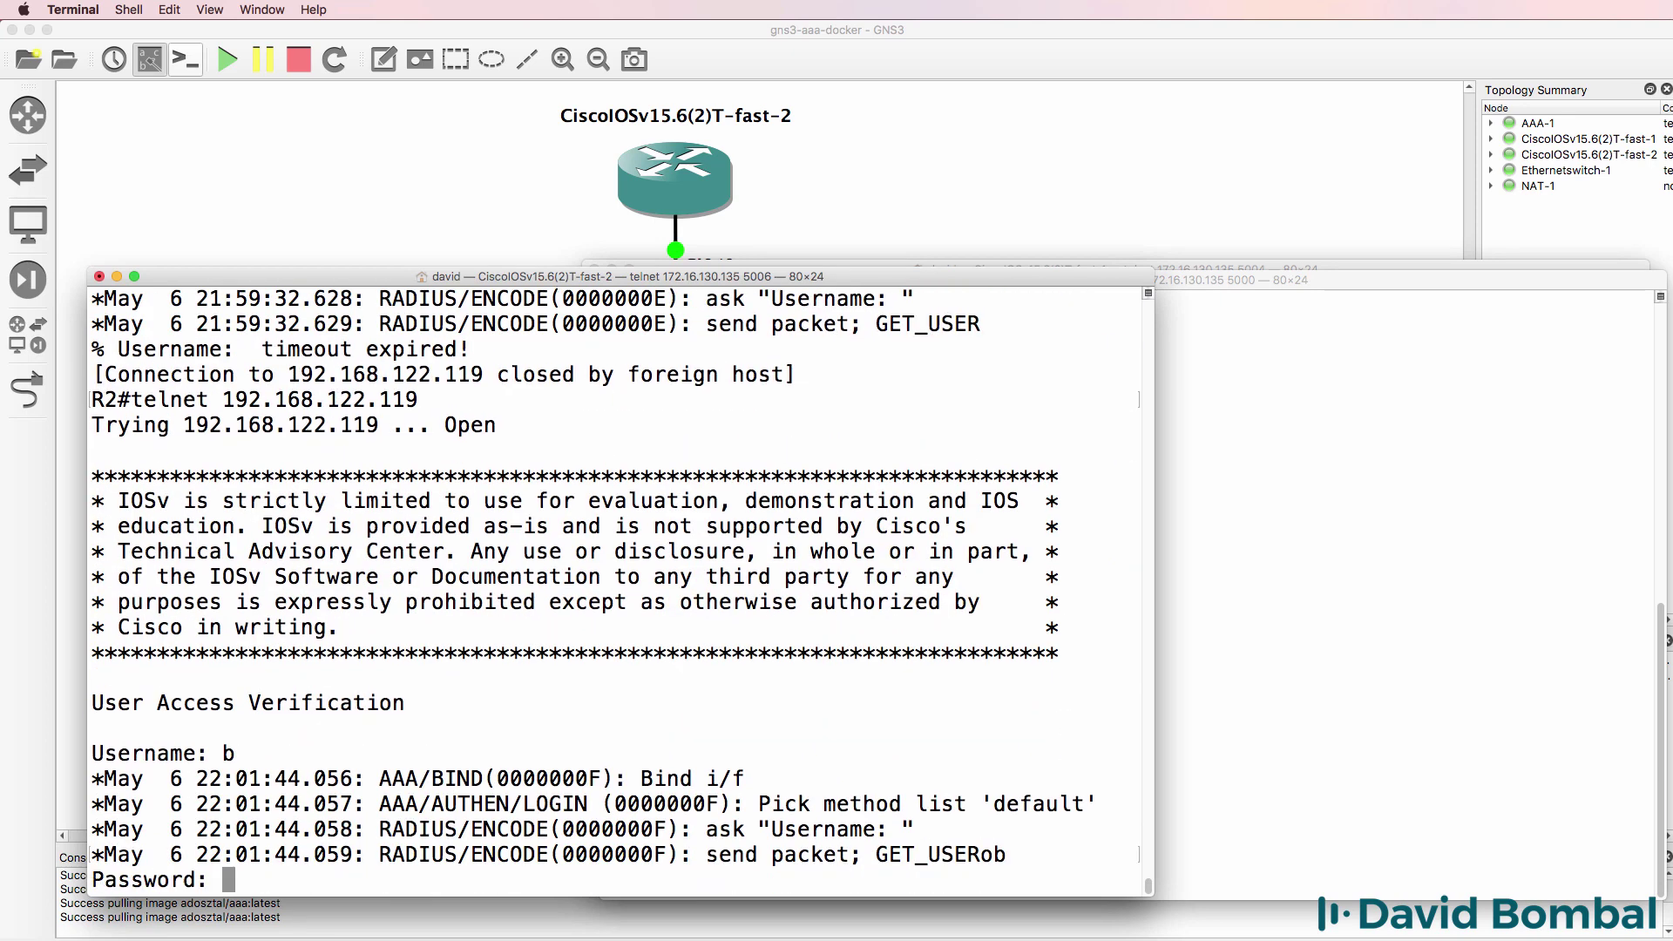
type("c")
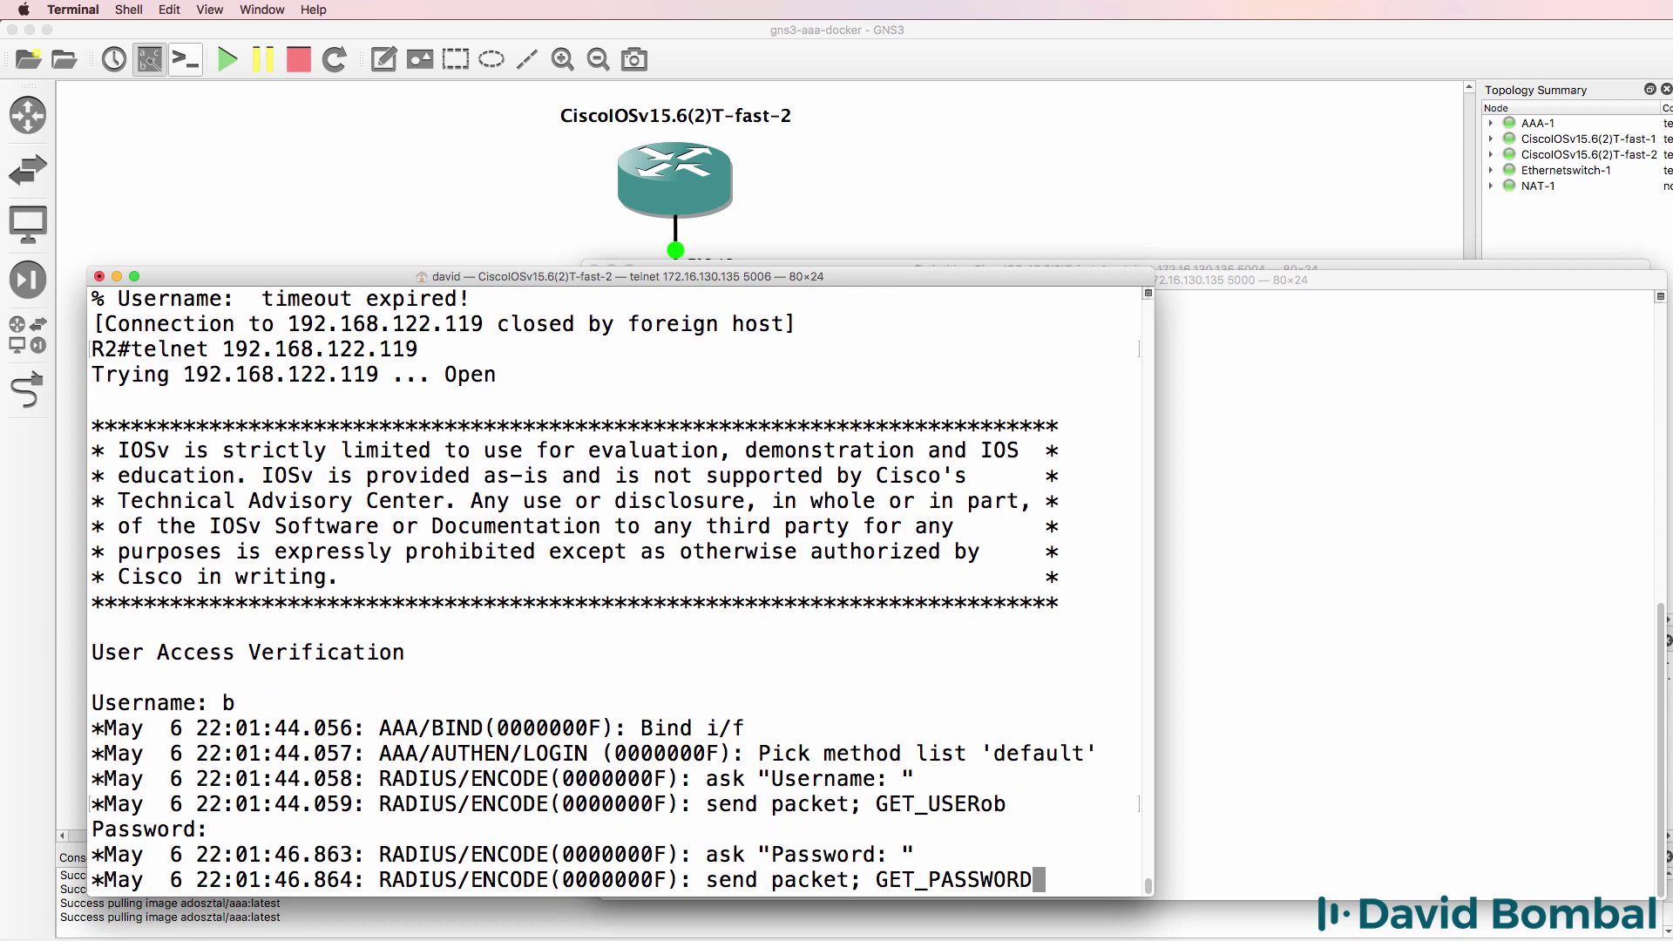
key("Return")
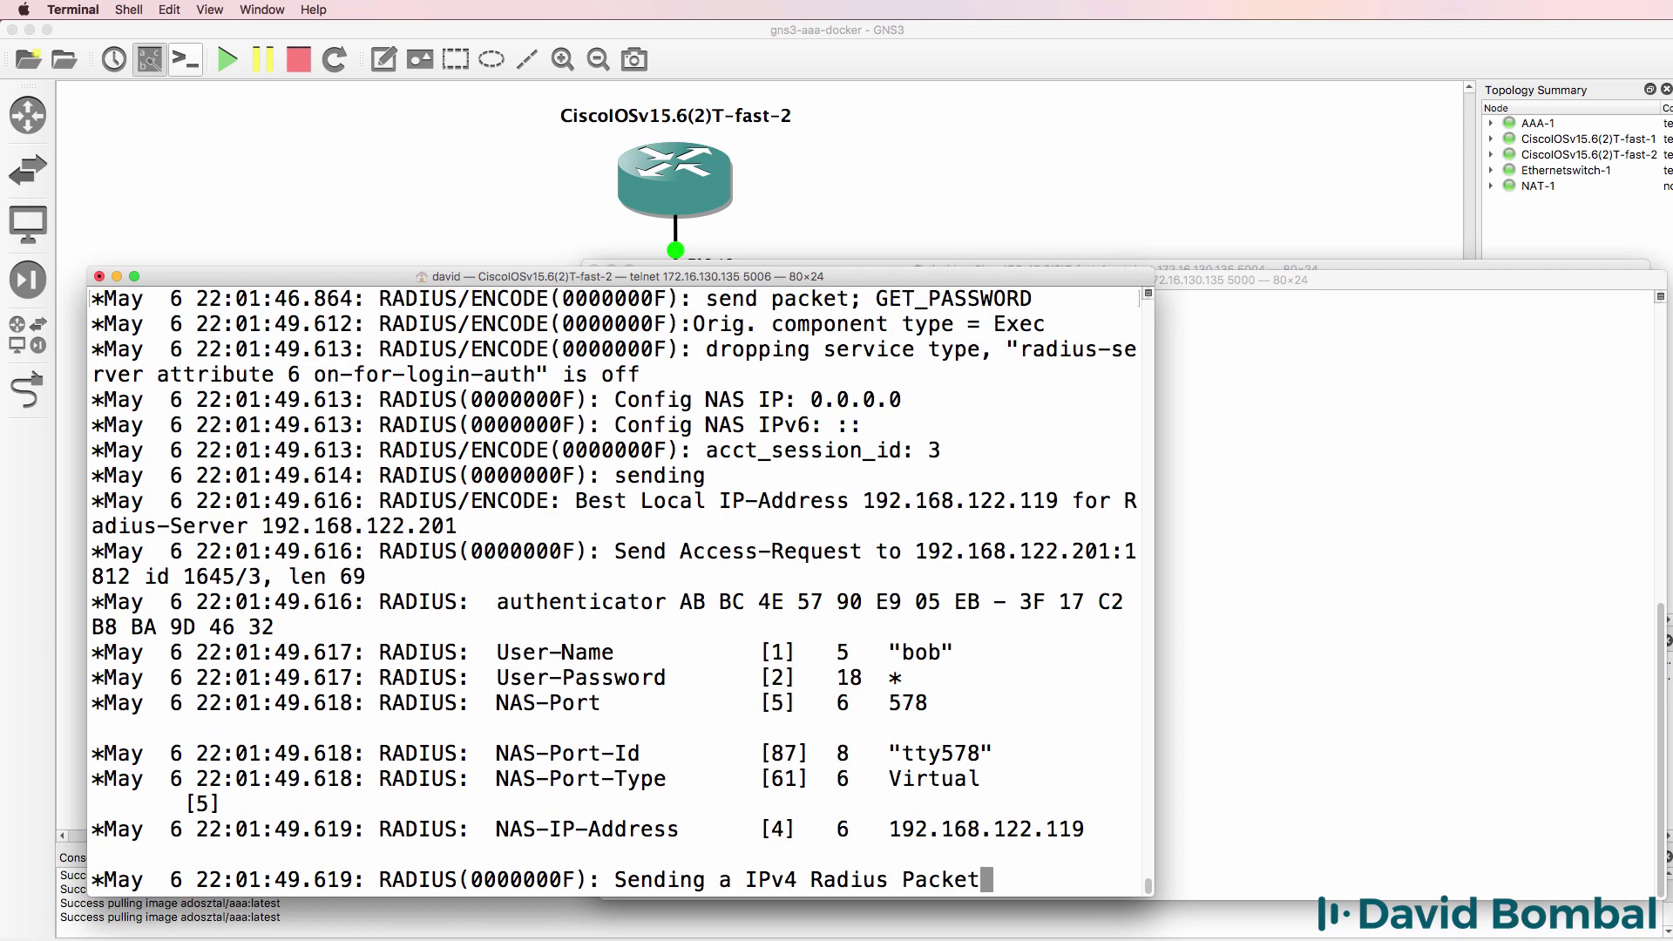
- Run 'service freeradius start' twice in AAA-1's shell; both attempts fail
left_click(1279, 300)
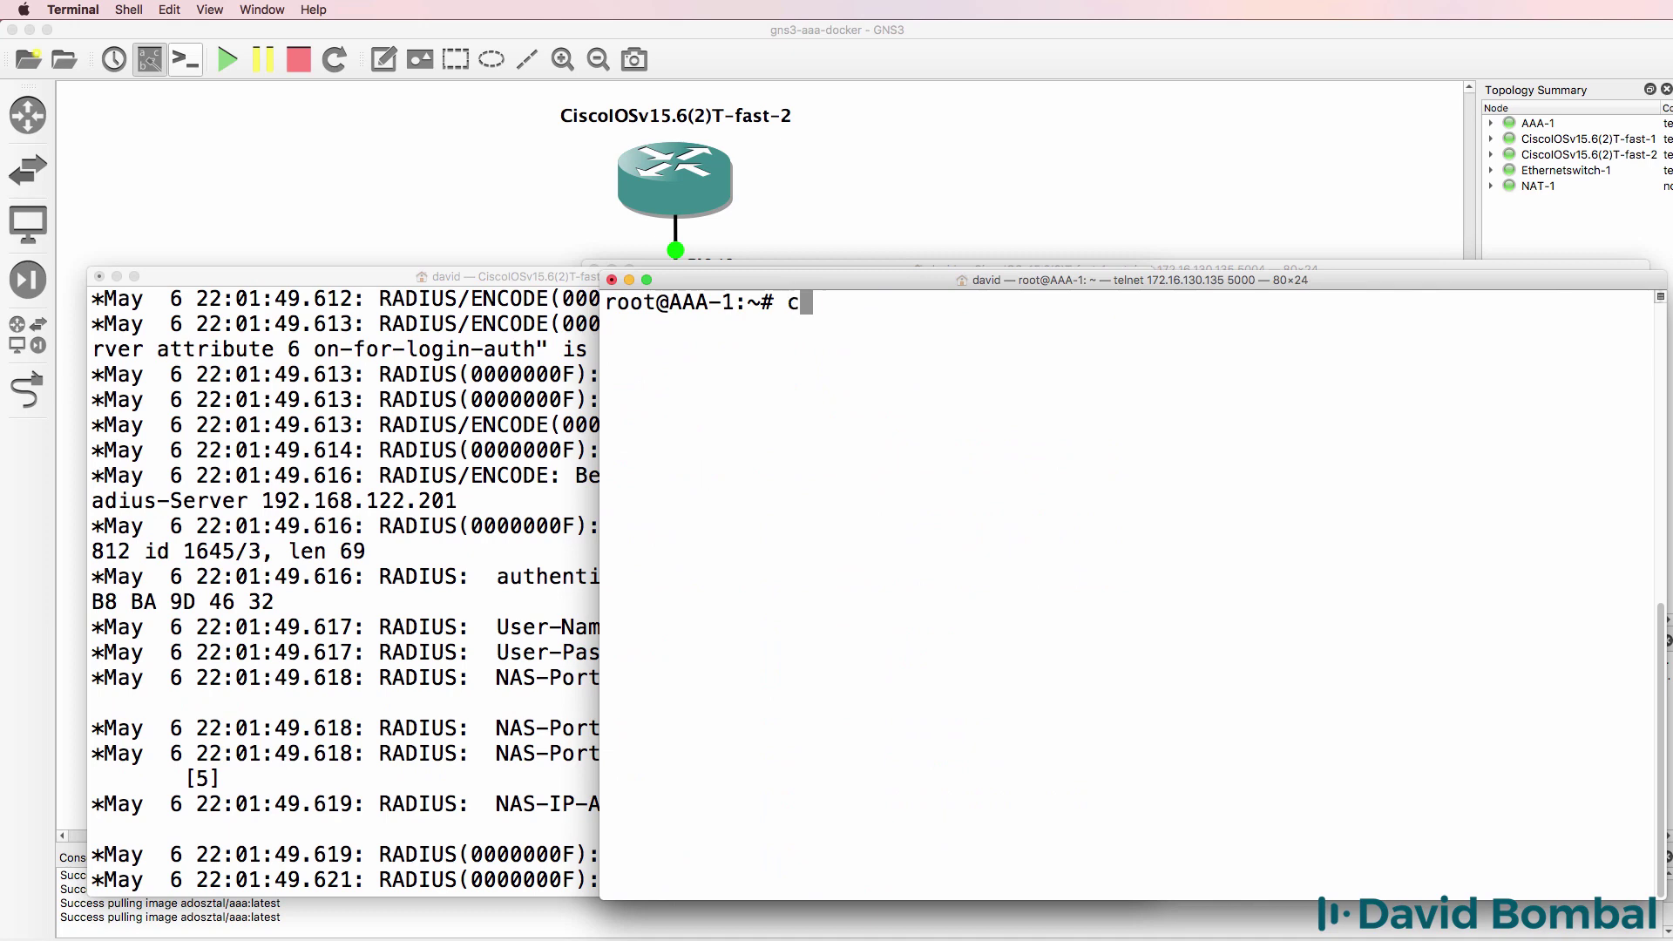
type("service freeradius start")
key("Return")
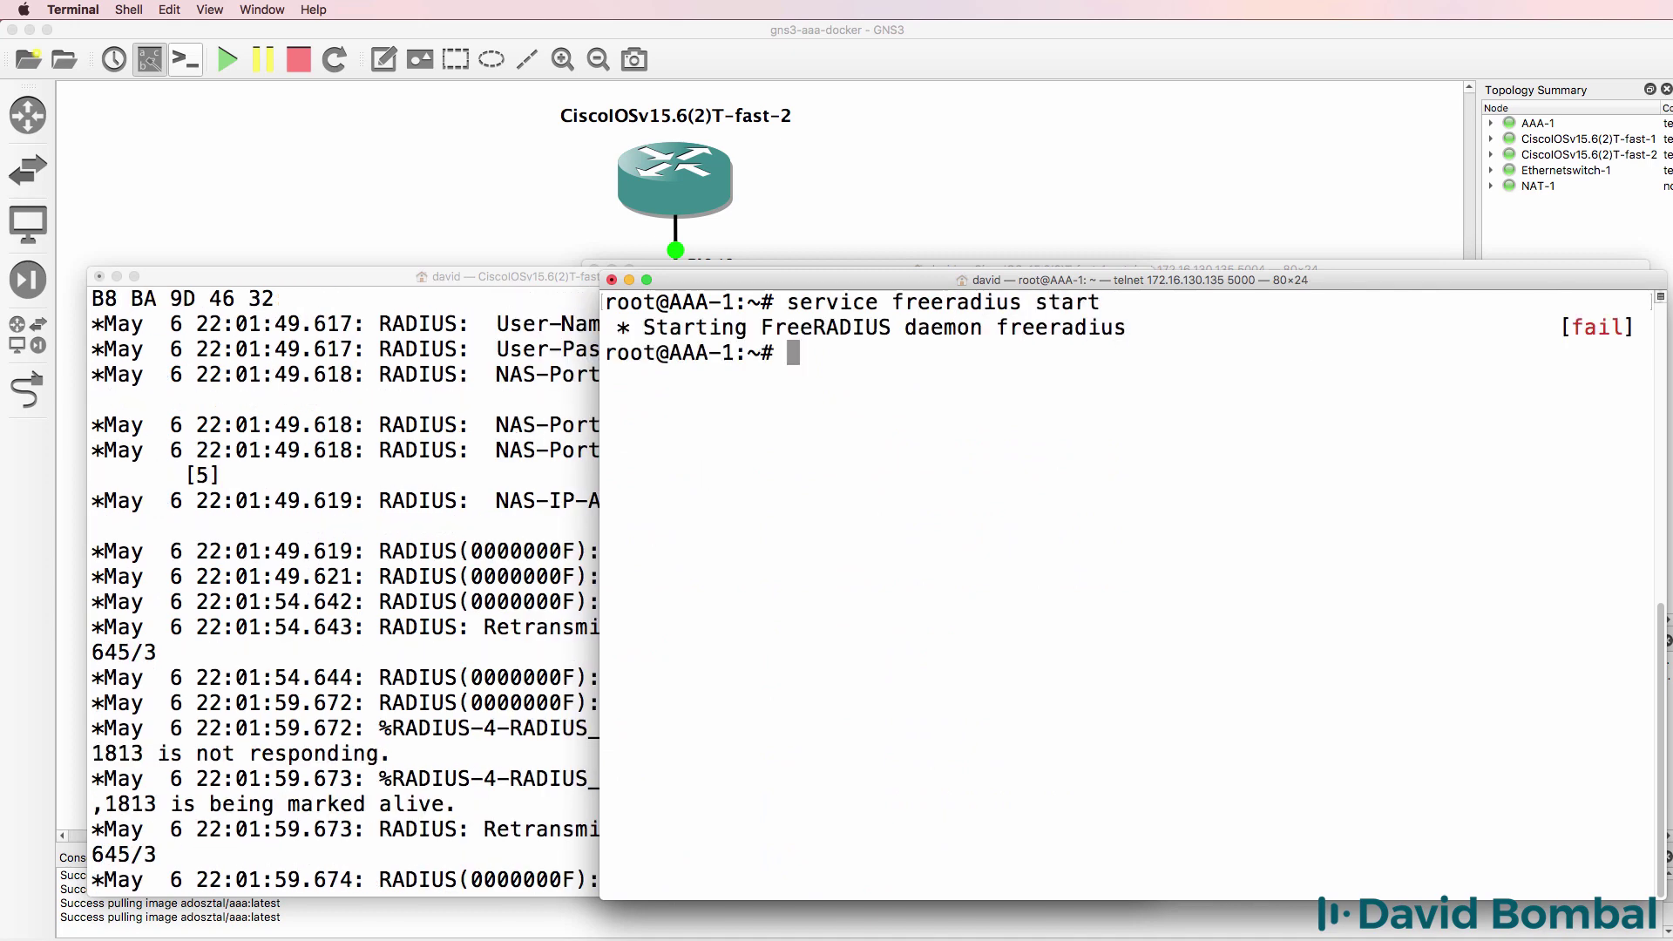
key("Up")
key("Return")
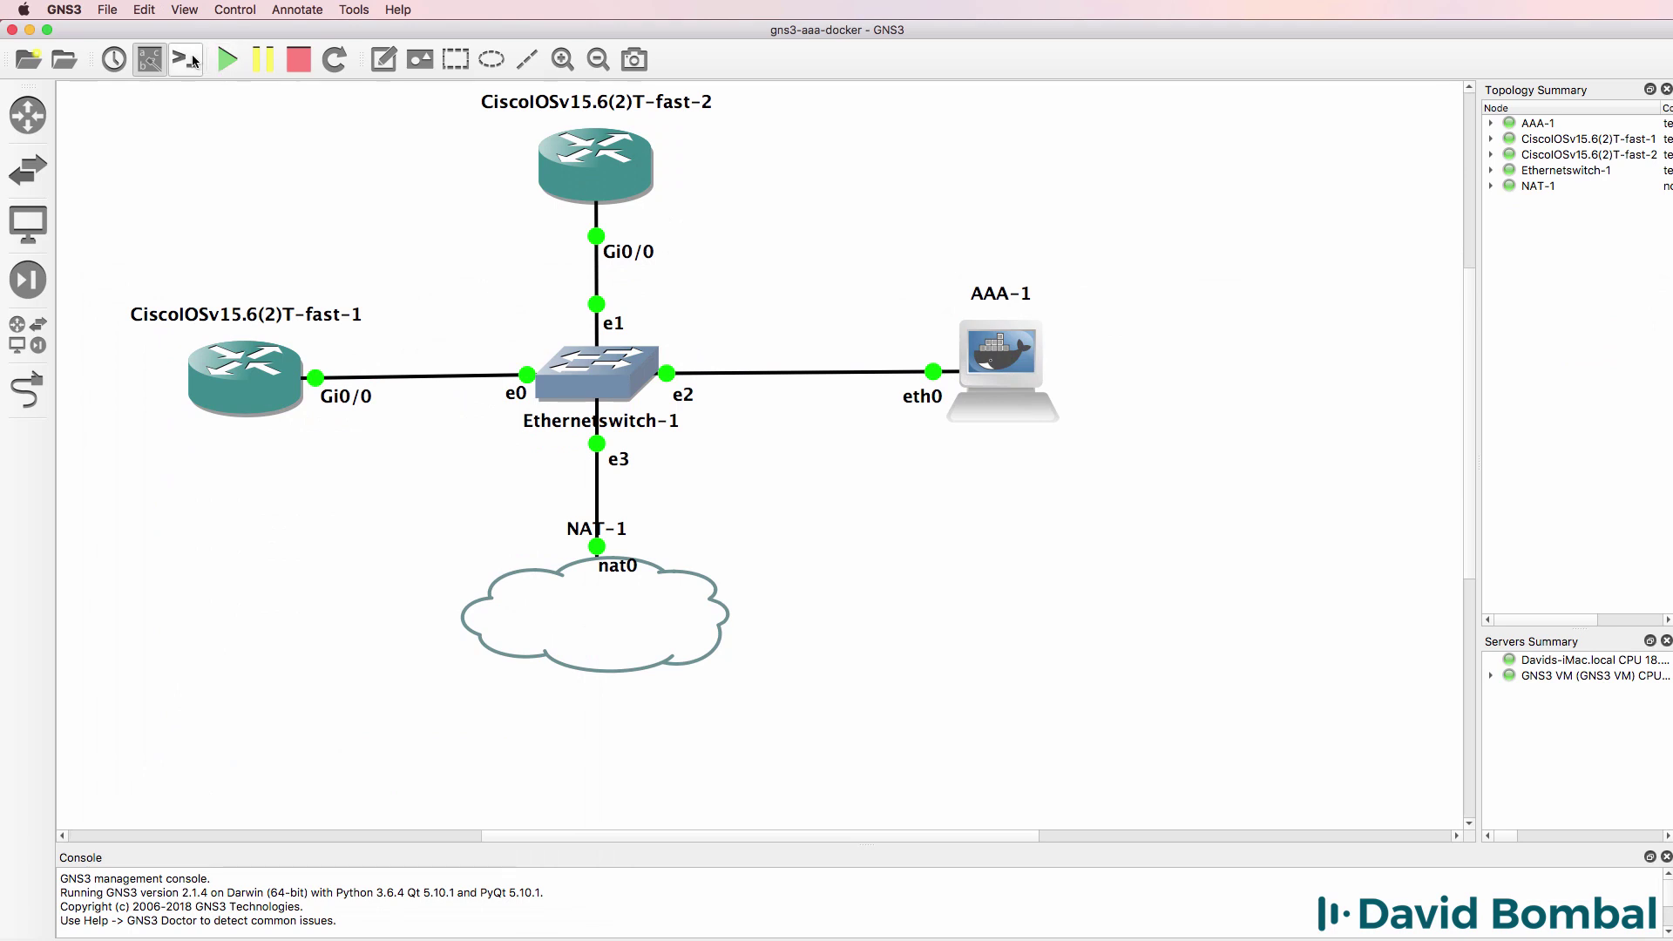
- Clear AAA-1's console, start FreeRADIUS with [OK], and confirm eth0 at 192.168.122.201 via ifconfig
left_click(186, 59)
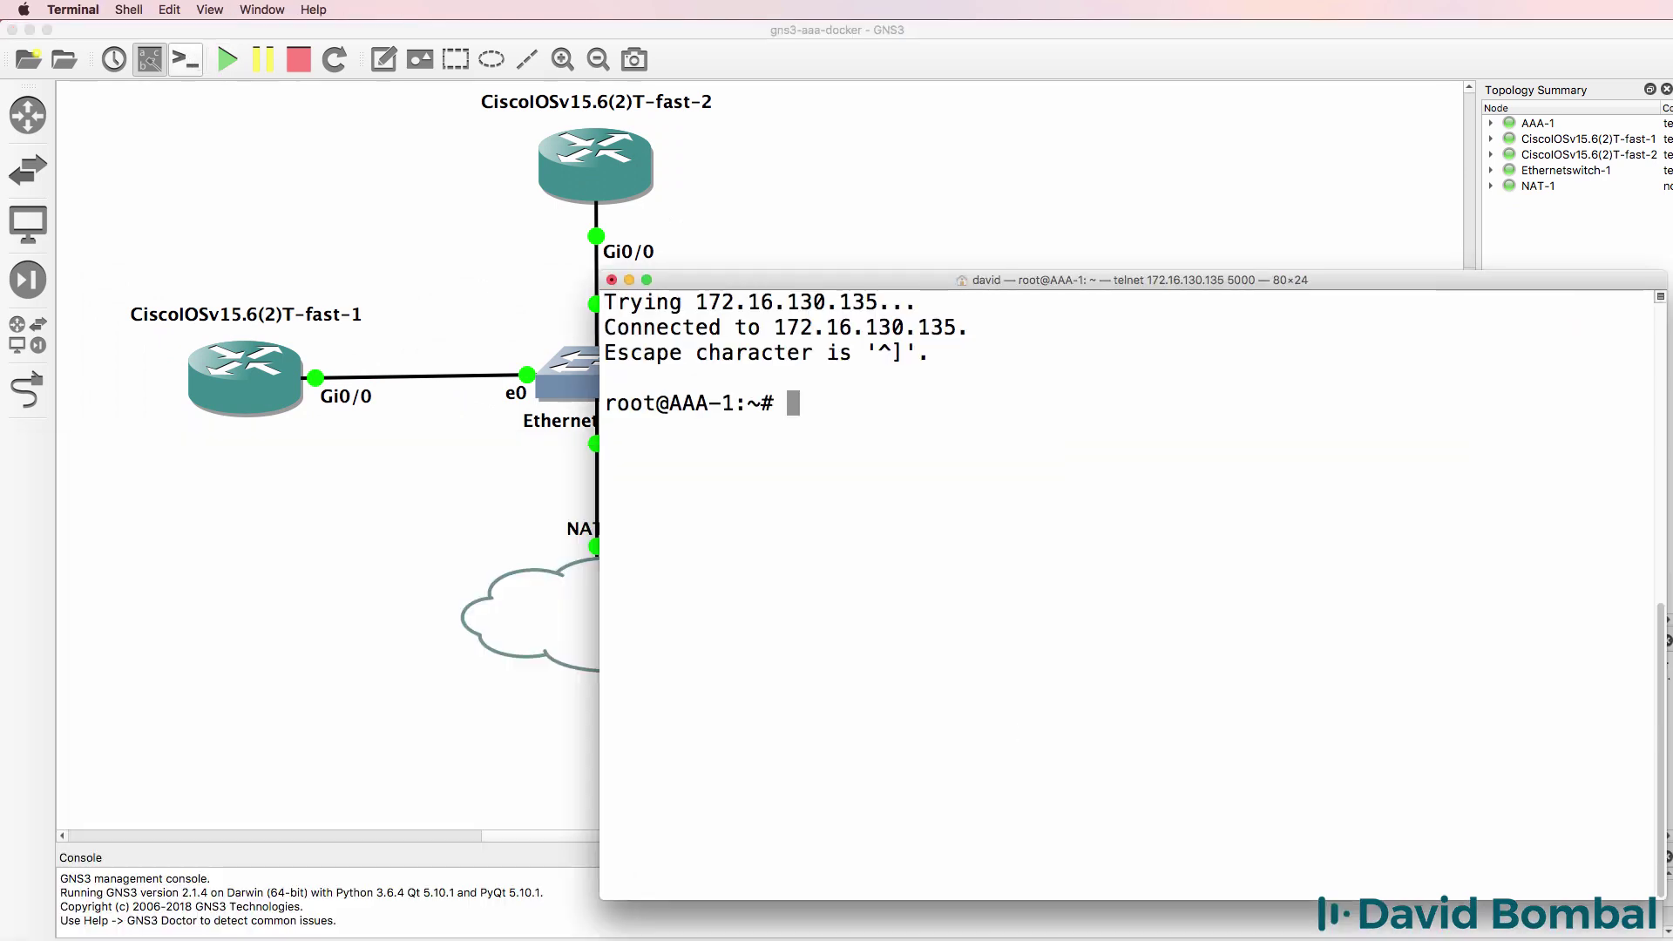
type("clear")
key("Return")
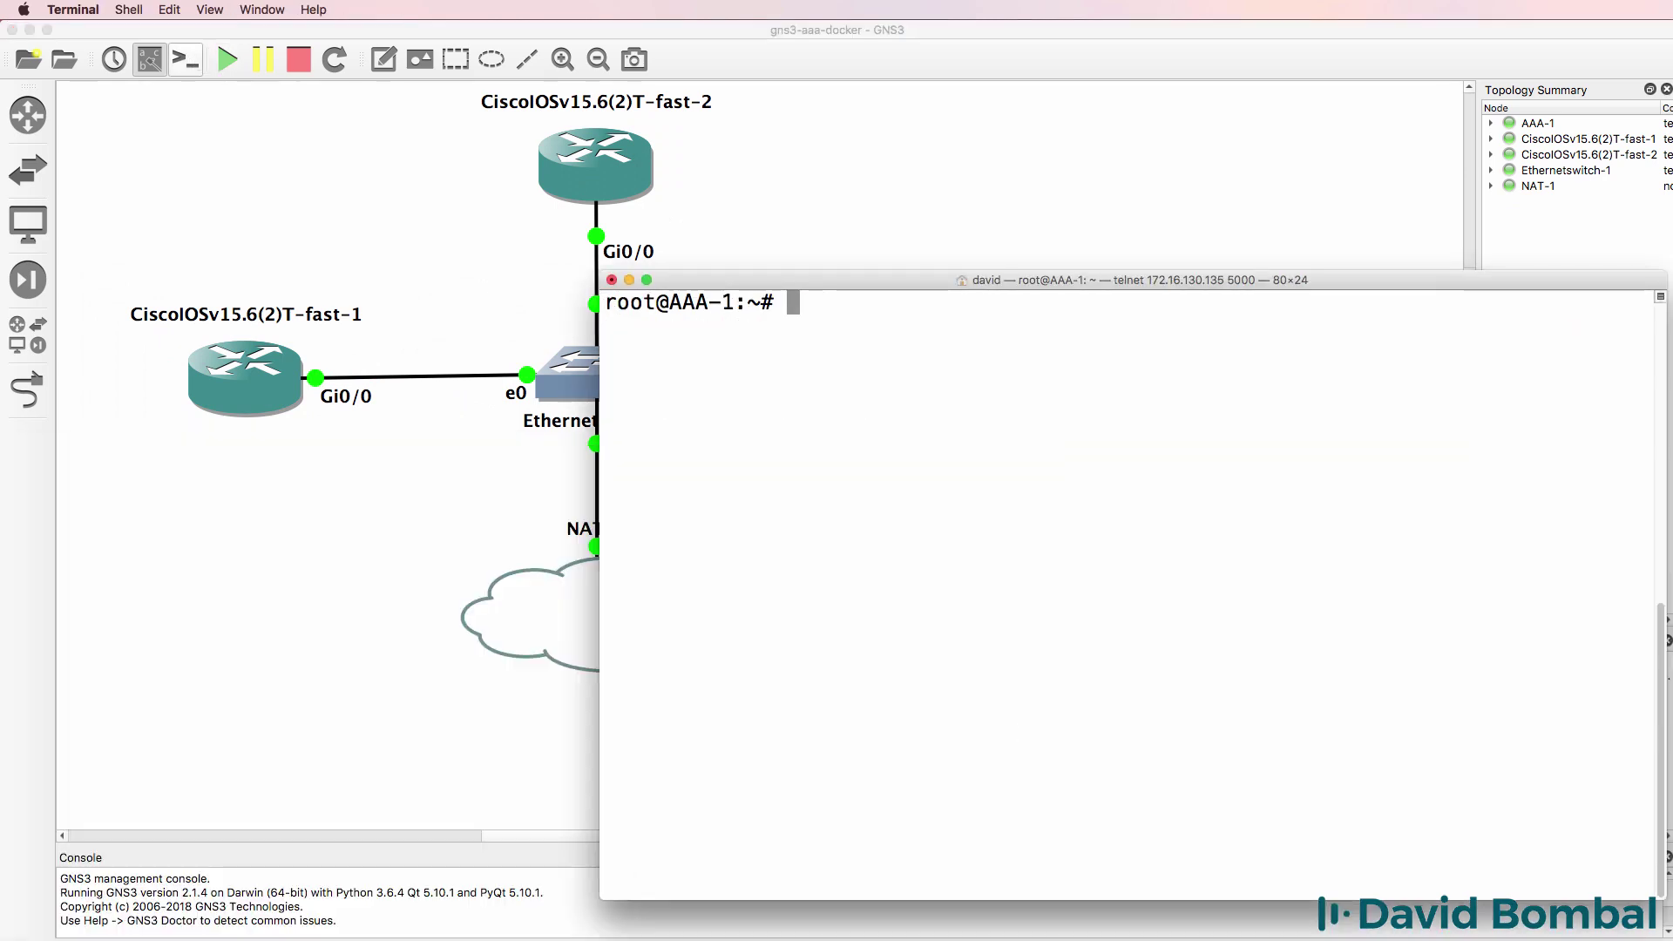
type("service")
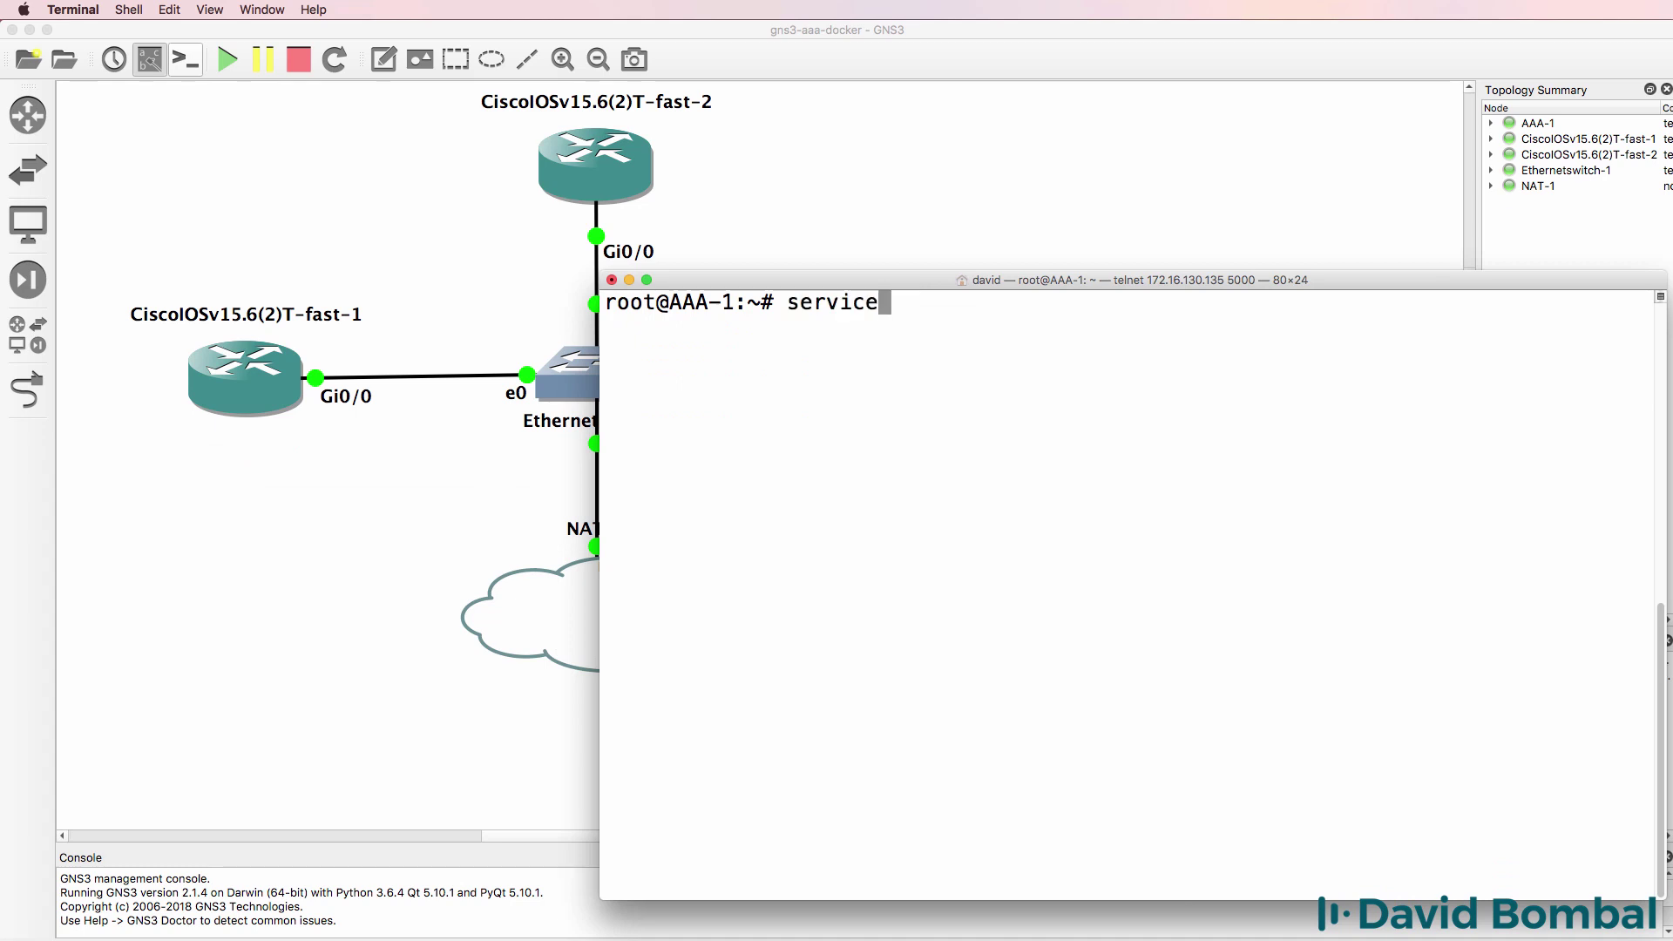
type(" freeradius start")
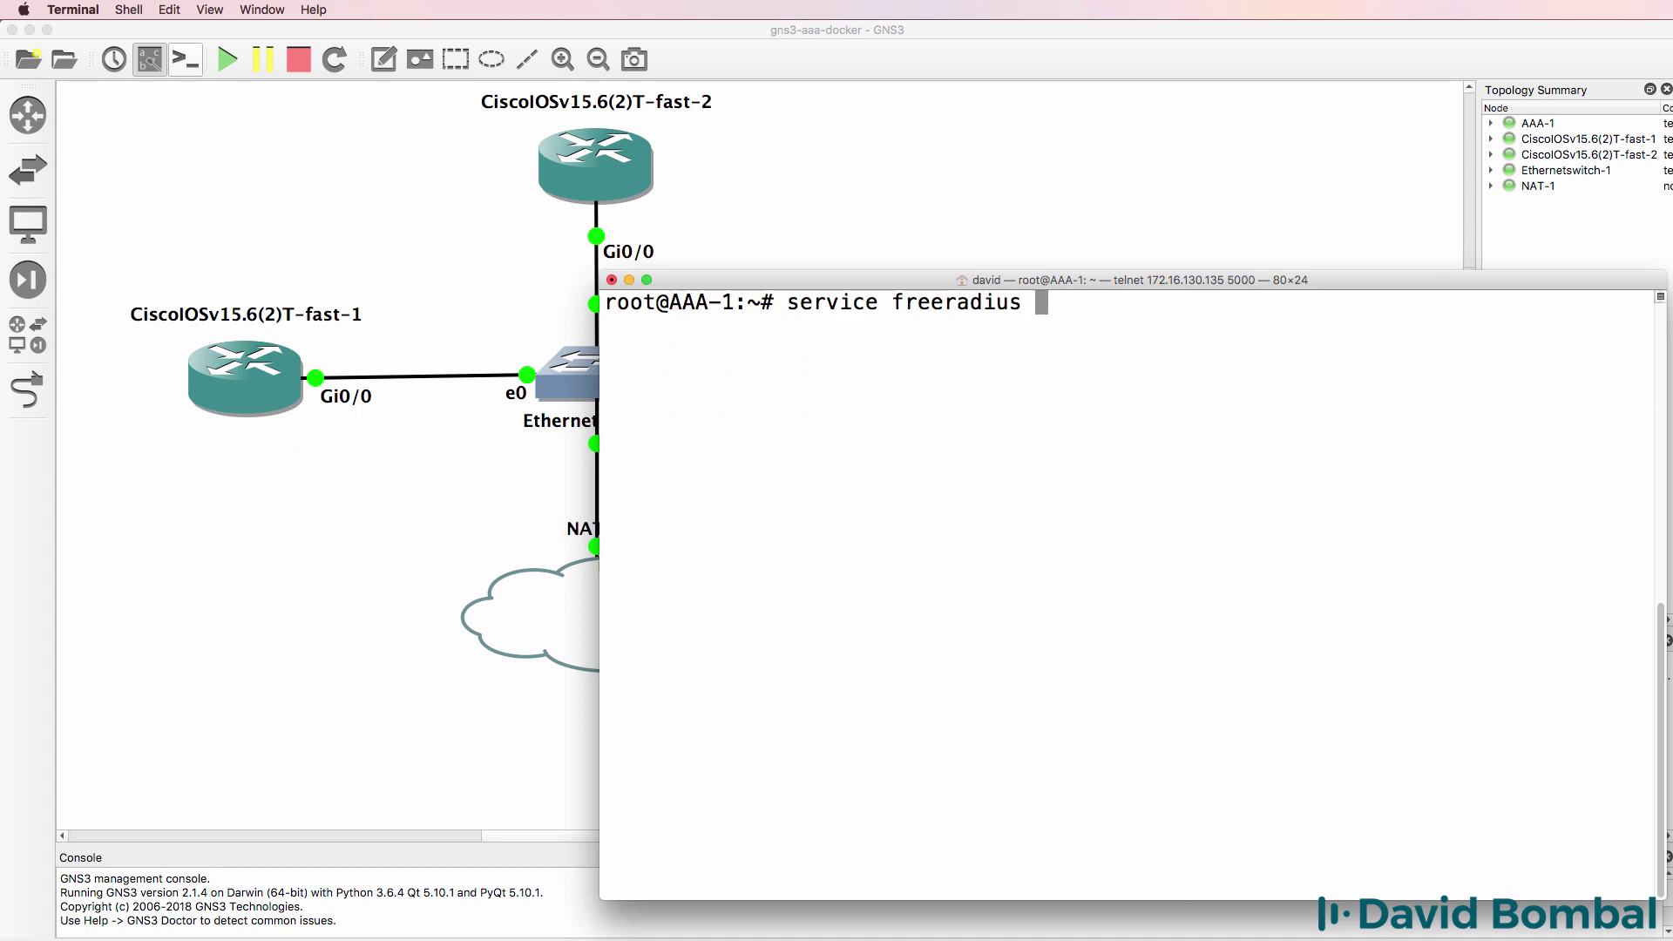
key("Return")
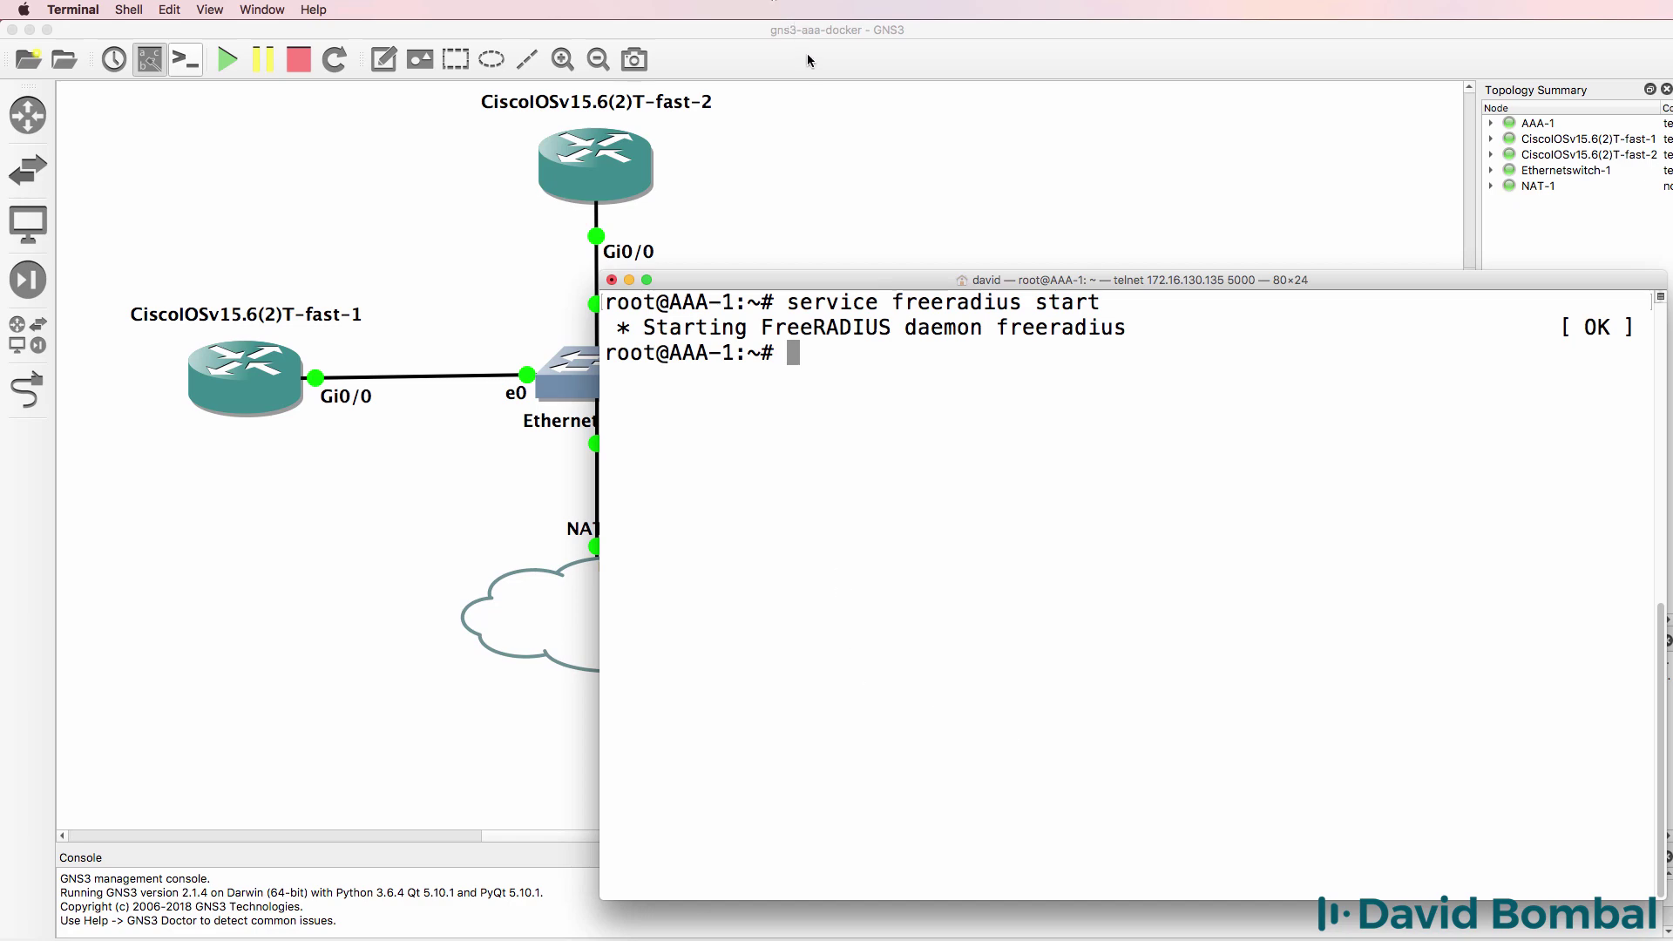
type("ifconfig")
key("Return")
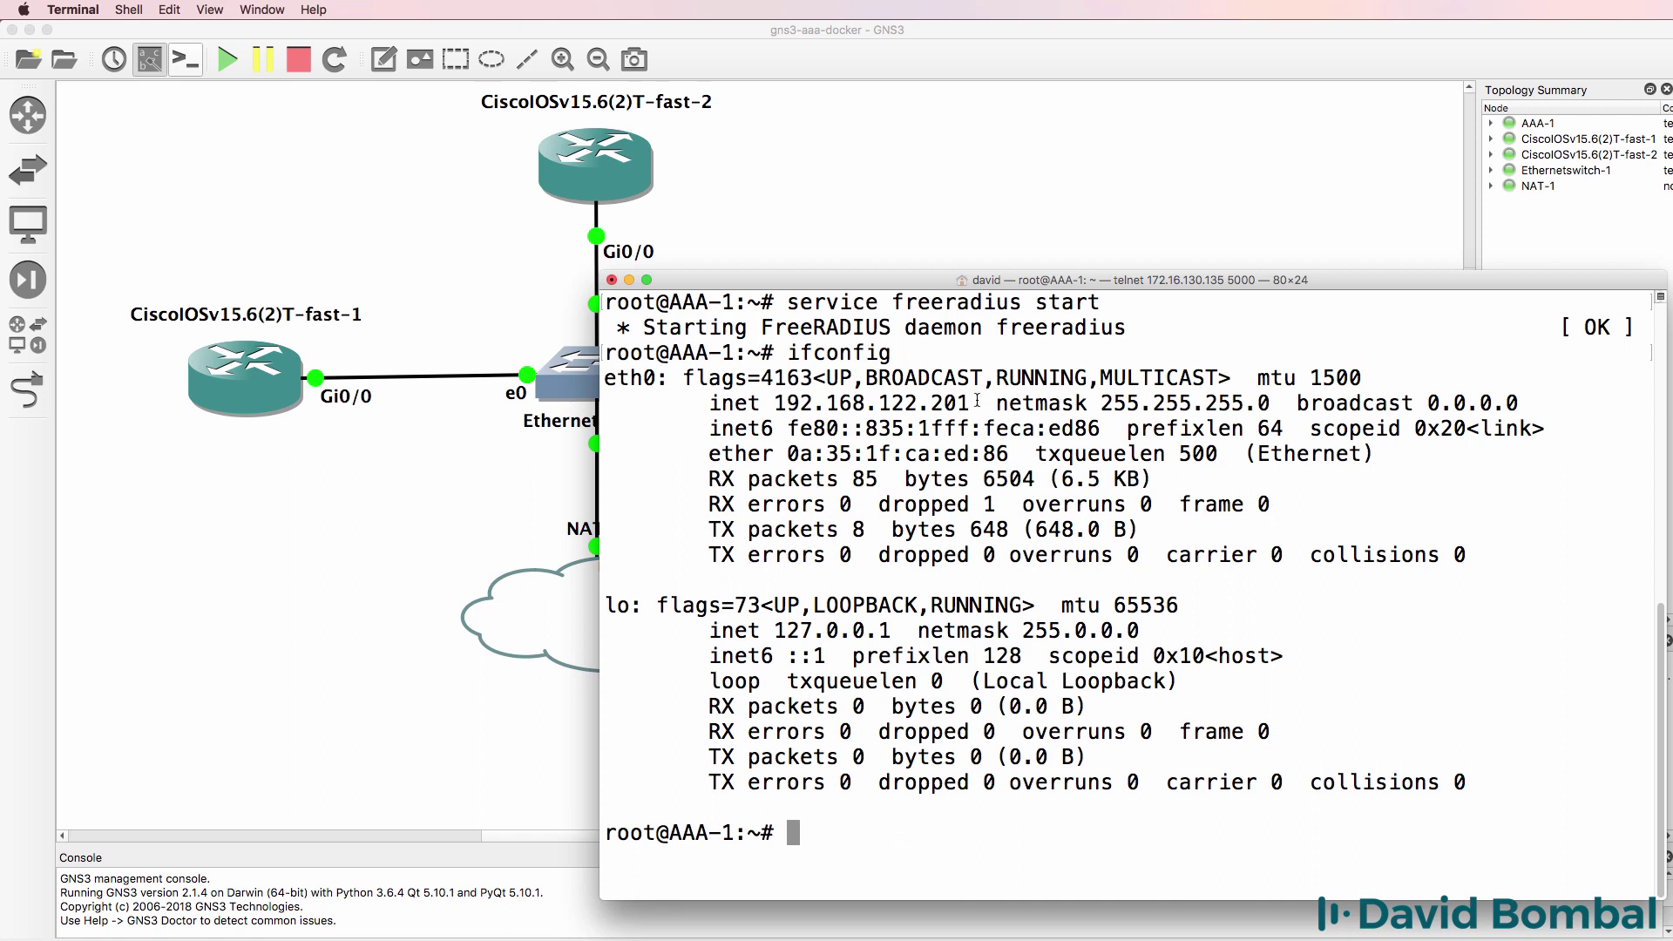
double_click(958, 402)
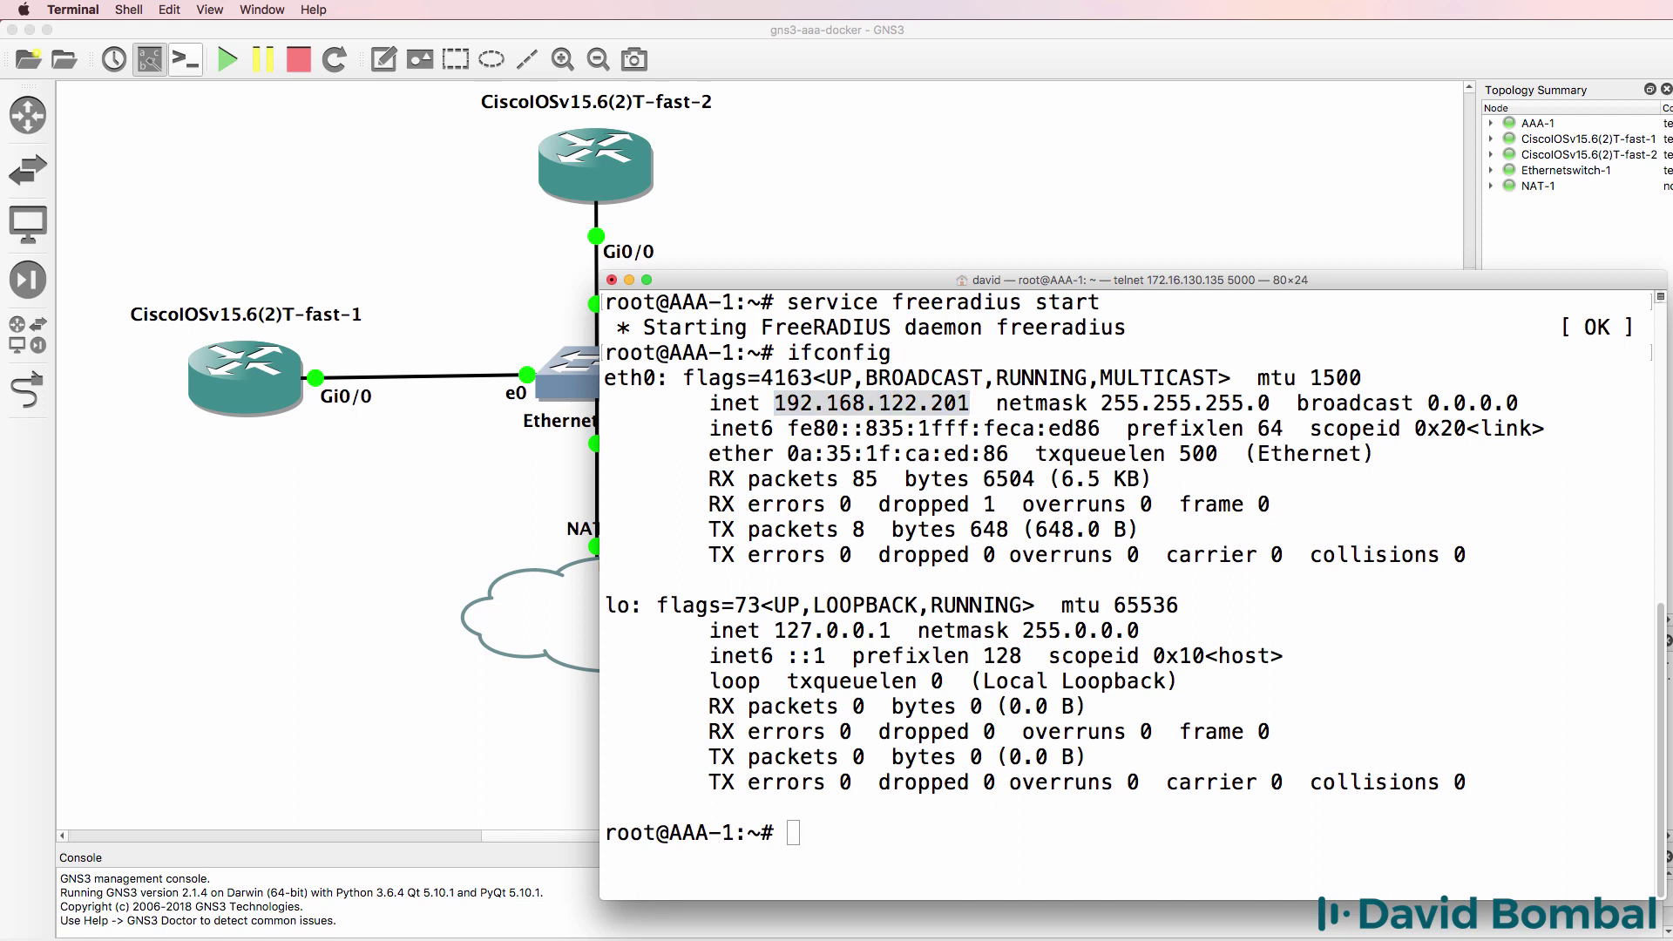
- Open R2's console and attempt a login, which fails authentication
double_click(595, 164)
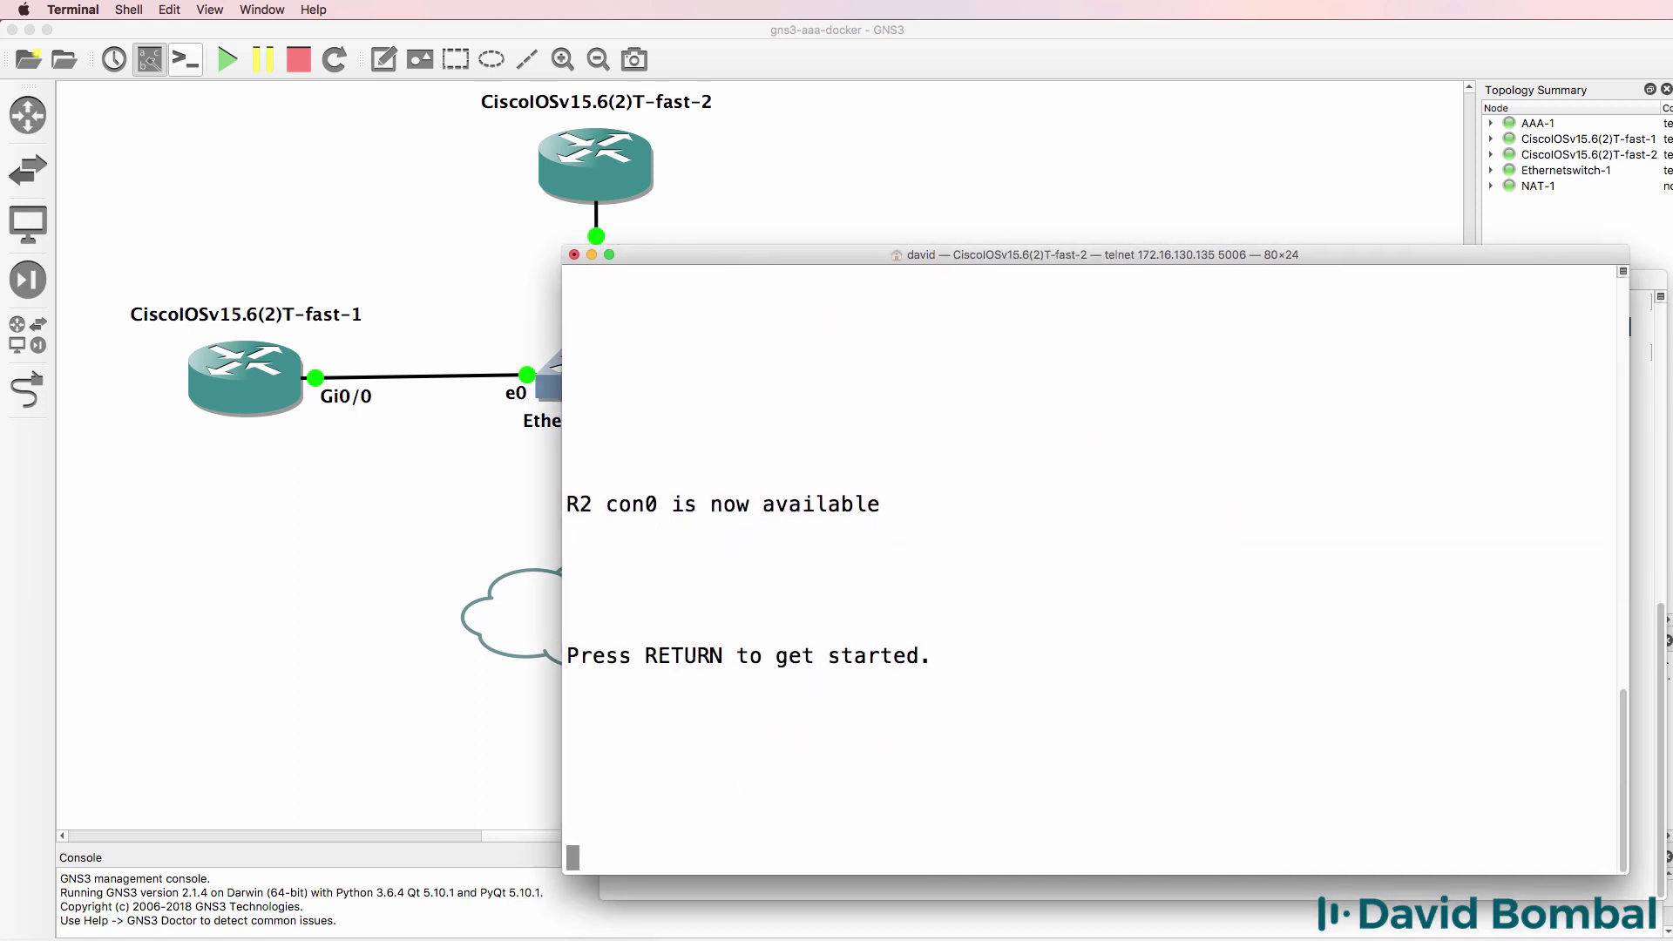
key("Return")
type("bob")
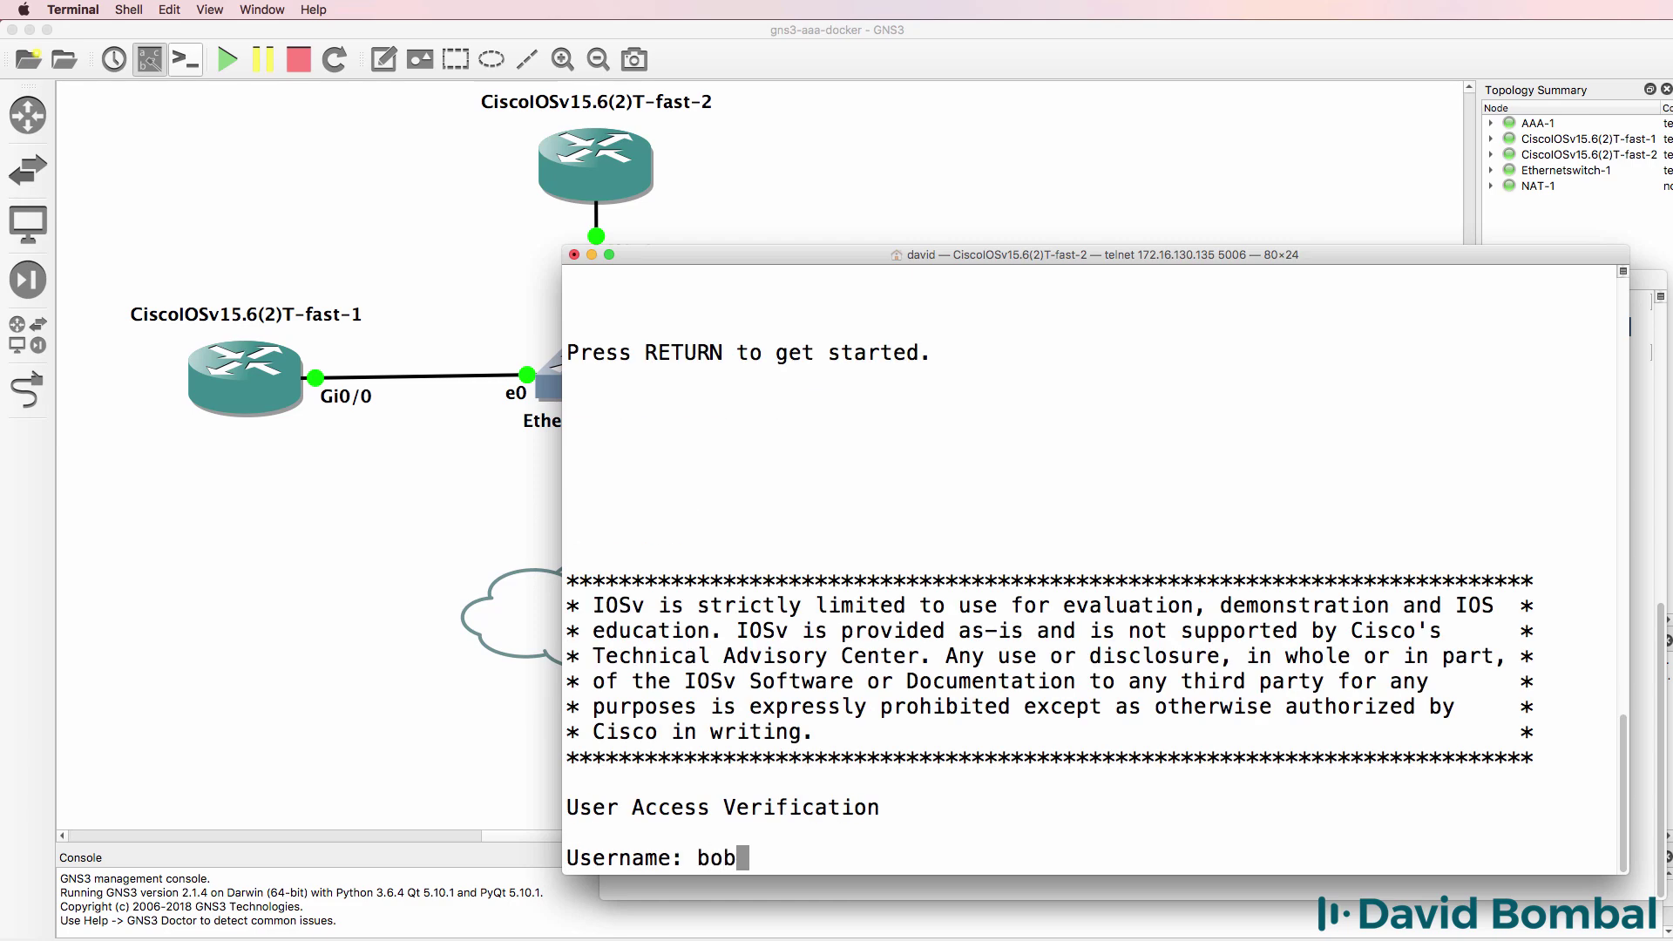
key("Return")
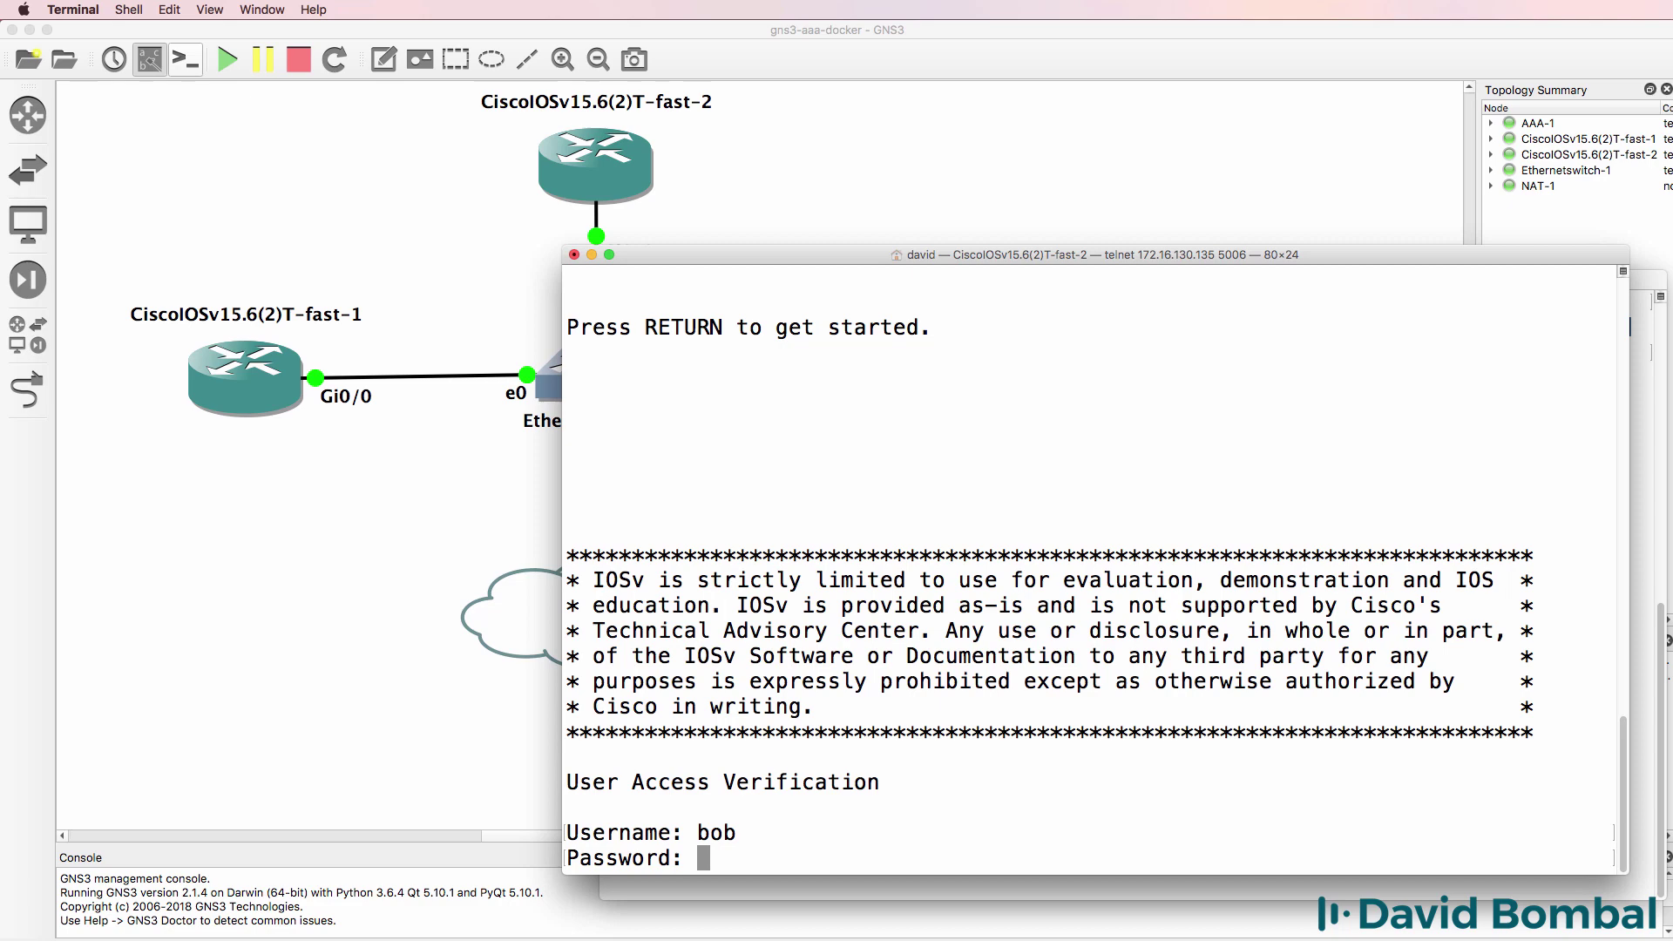
key("Return")
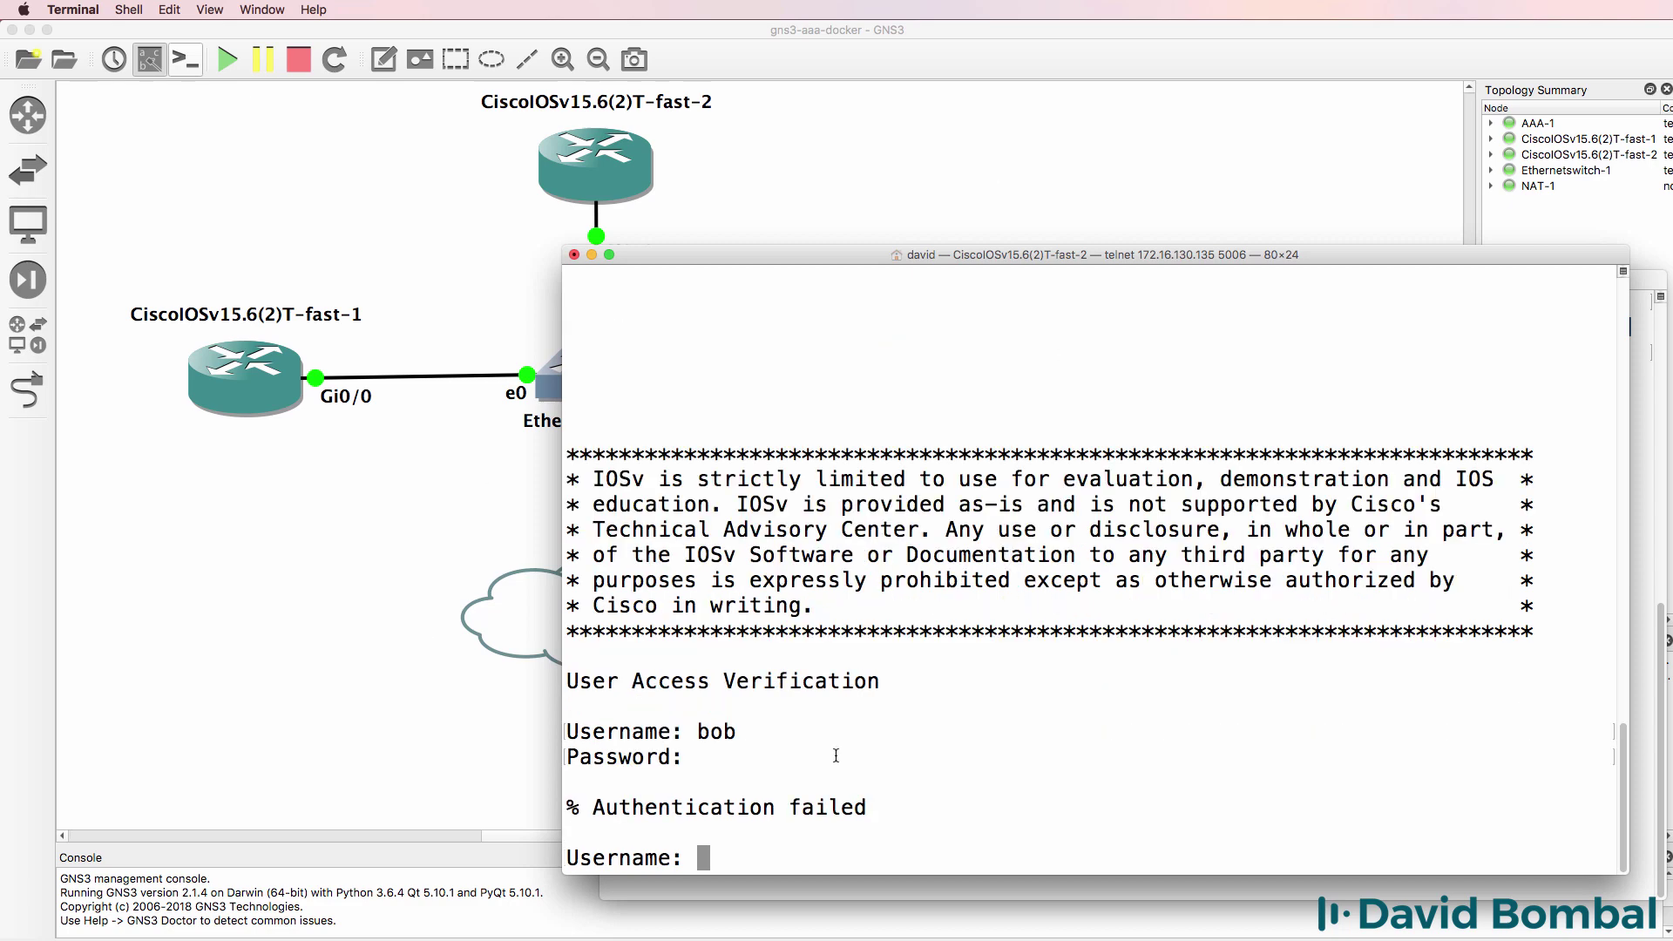
- Delete the link between R2's Gi0/0 and Ethernetswitch-1 e1 in the topology
left_click(906, 893)
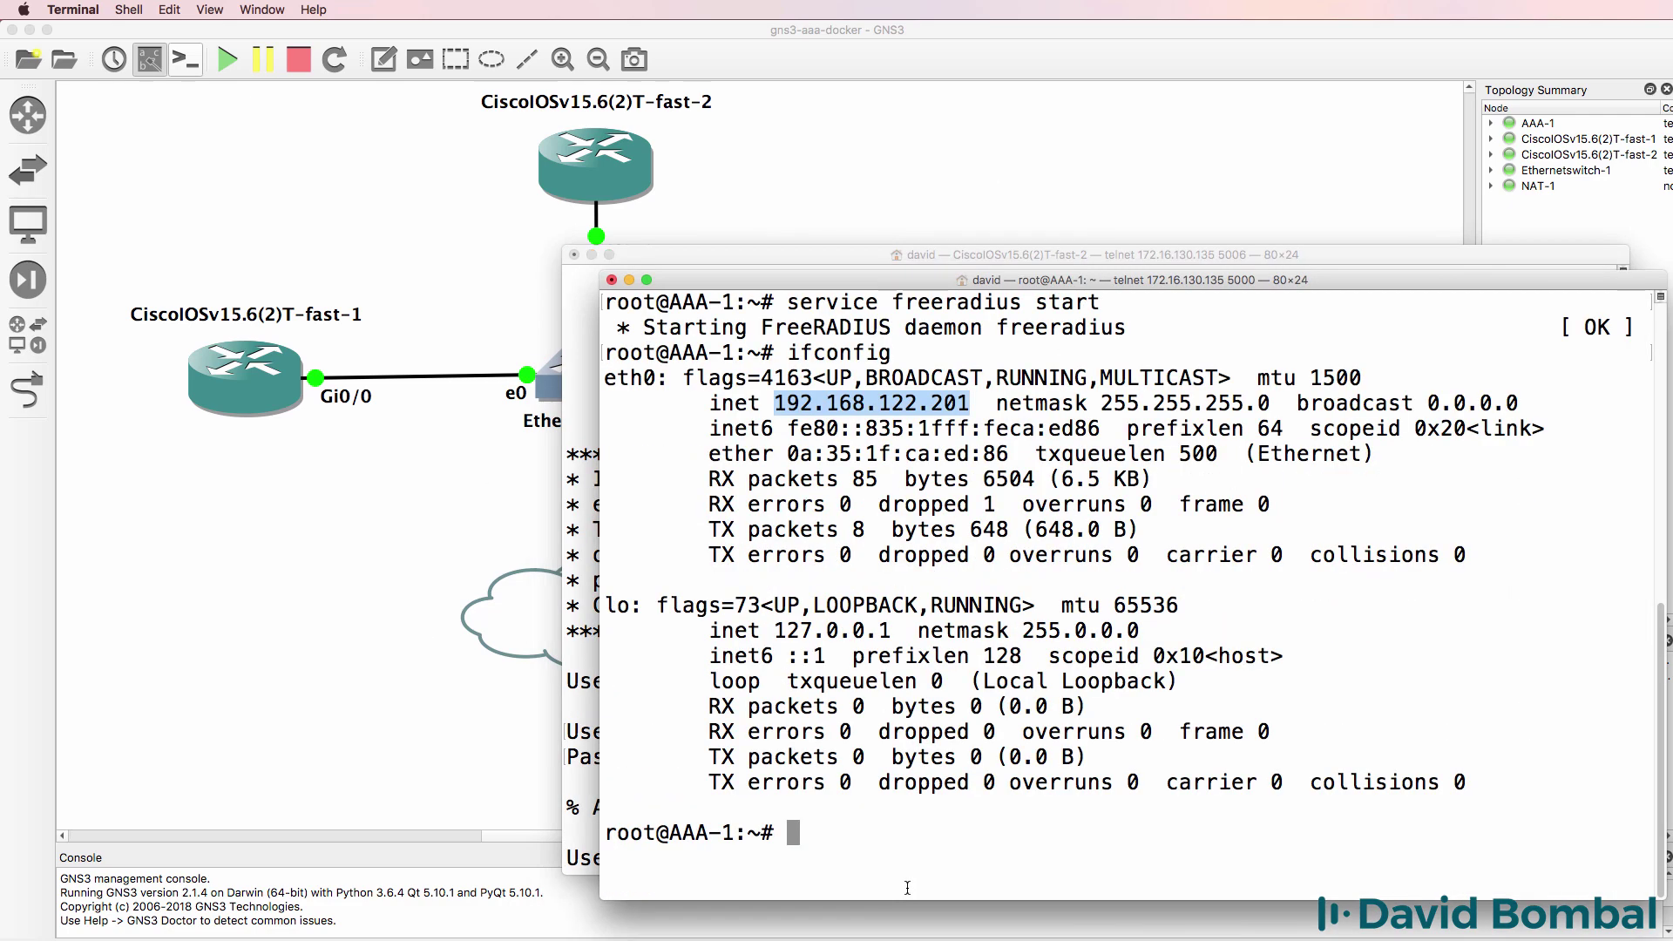
left_click(590, 511)
left_click(796, 136)
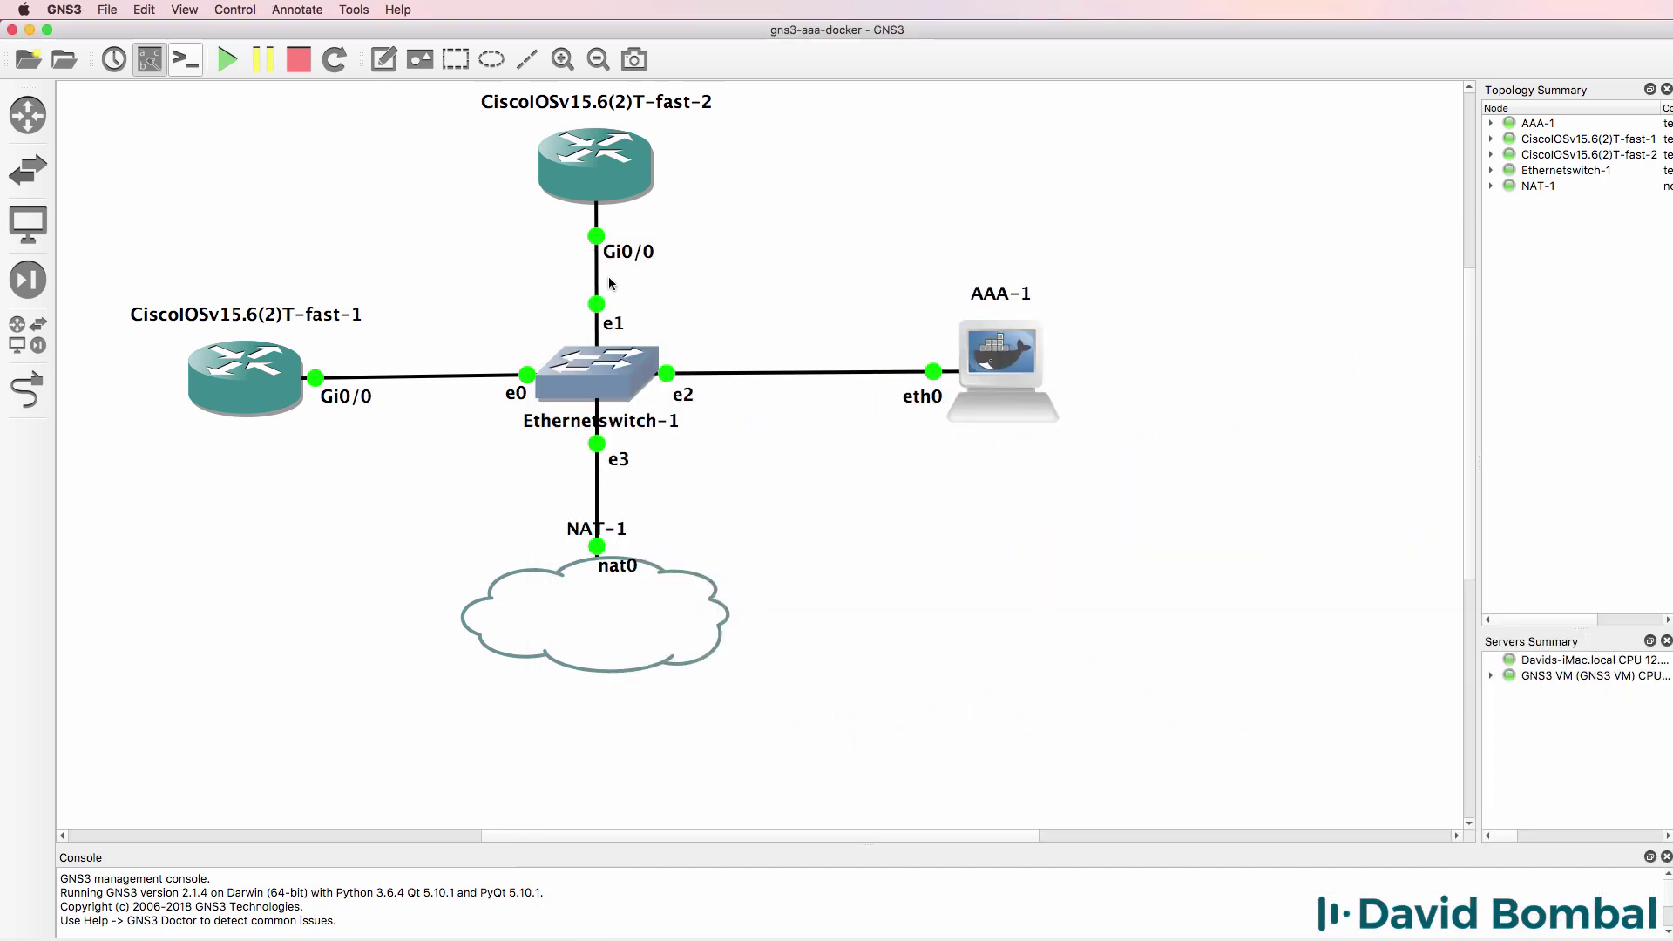
right_click(598, 279)
left_click(645, 352)
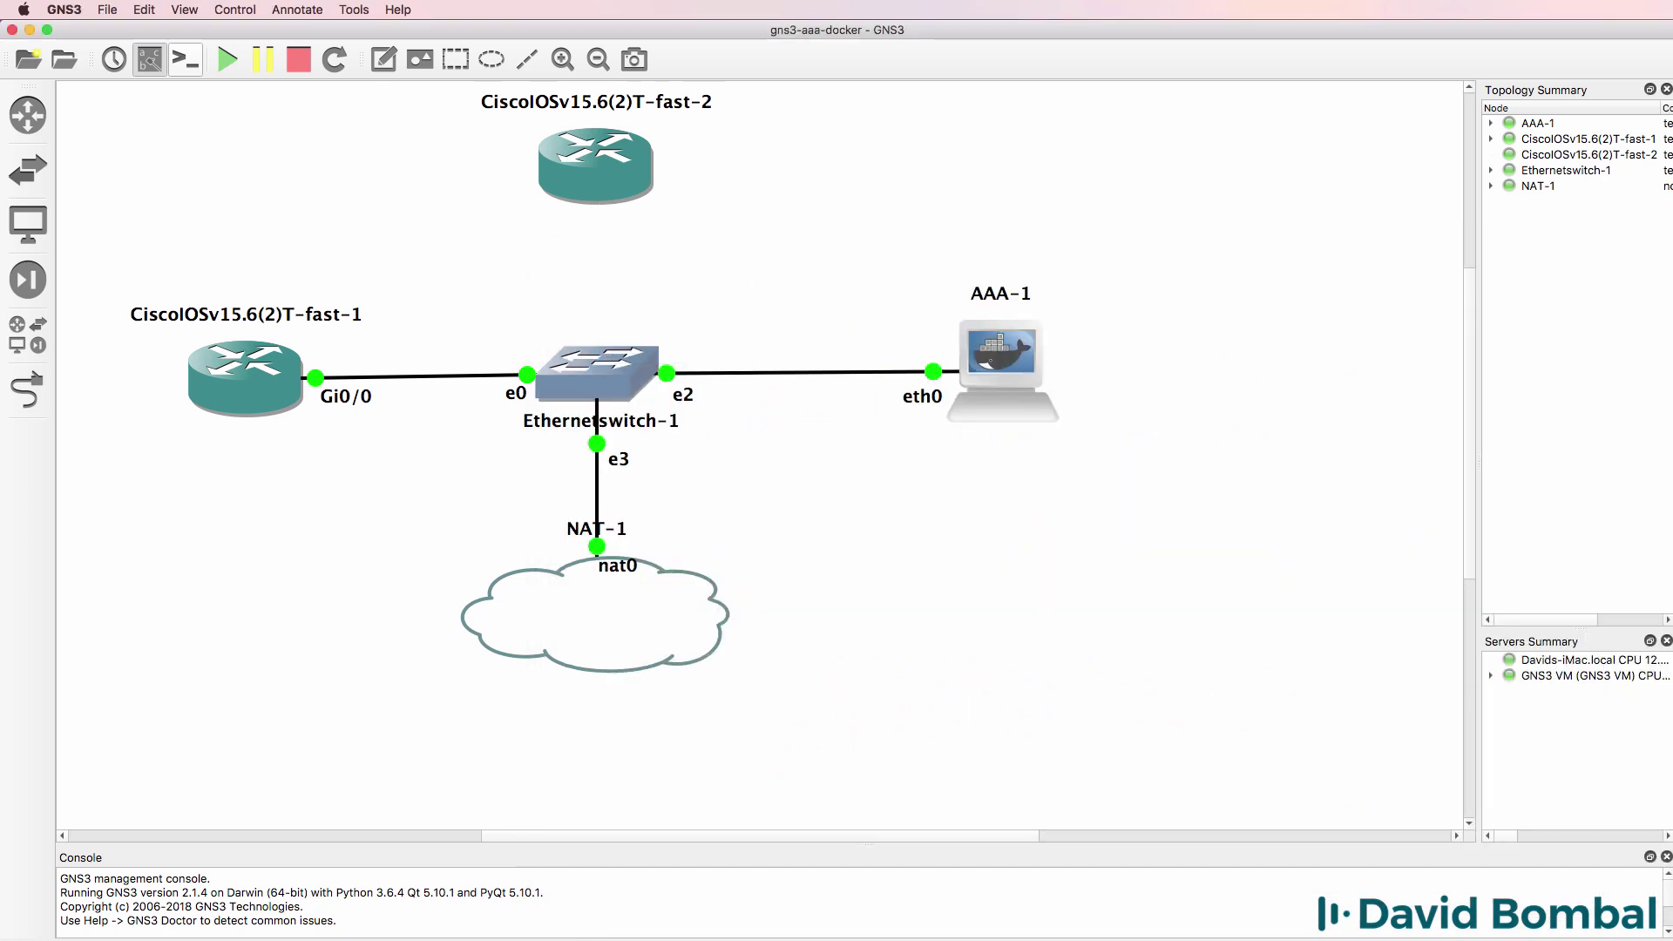
- Log into R2's console with a RADIUS user's credentials, reaching the R2# prompt
key("super+Tab")
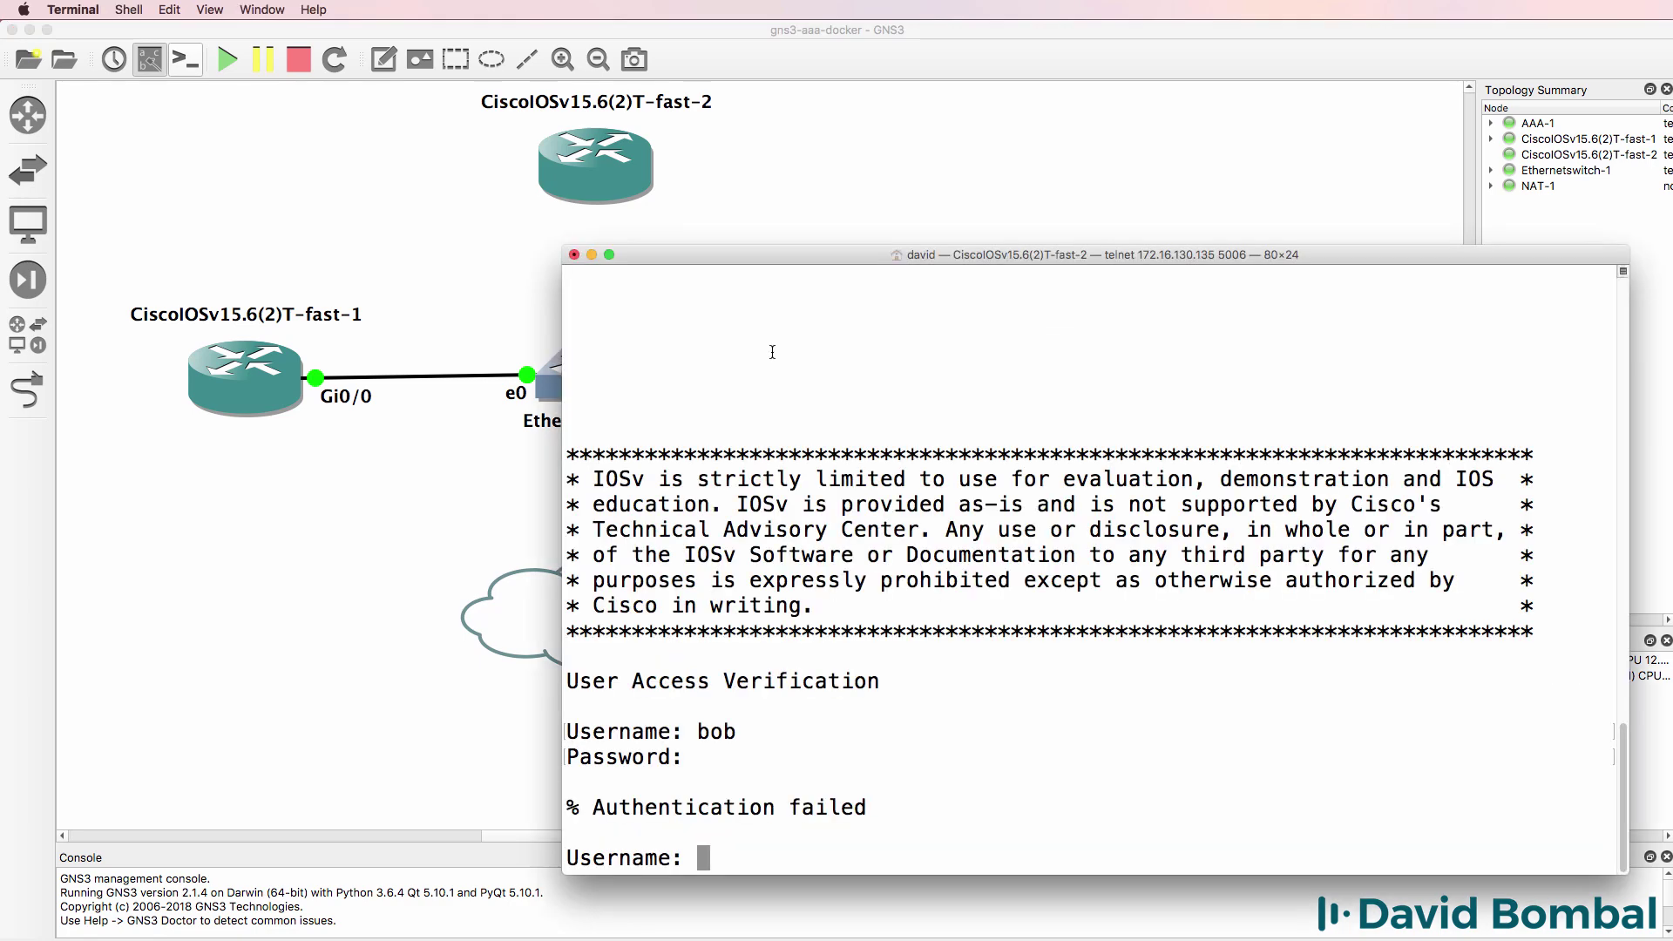
type("david")
key("Return")
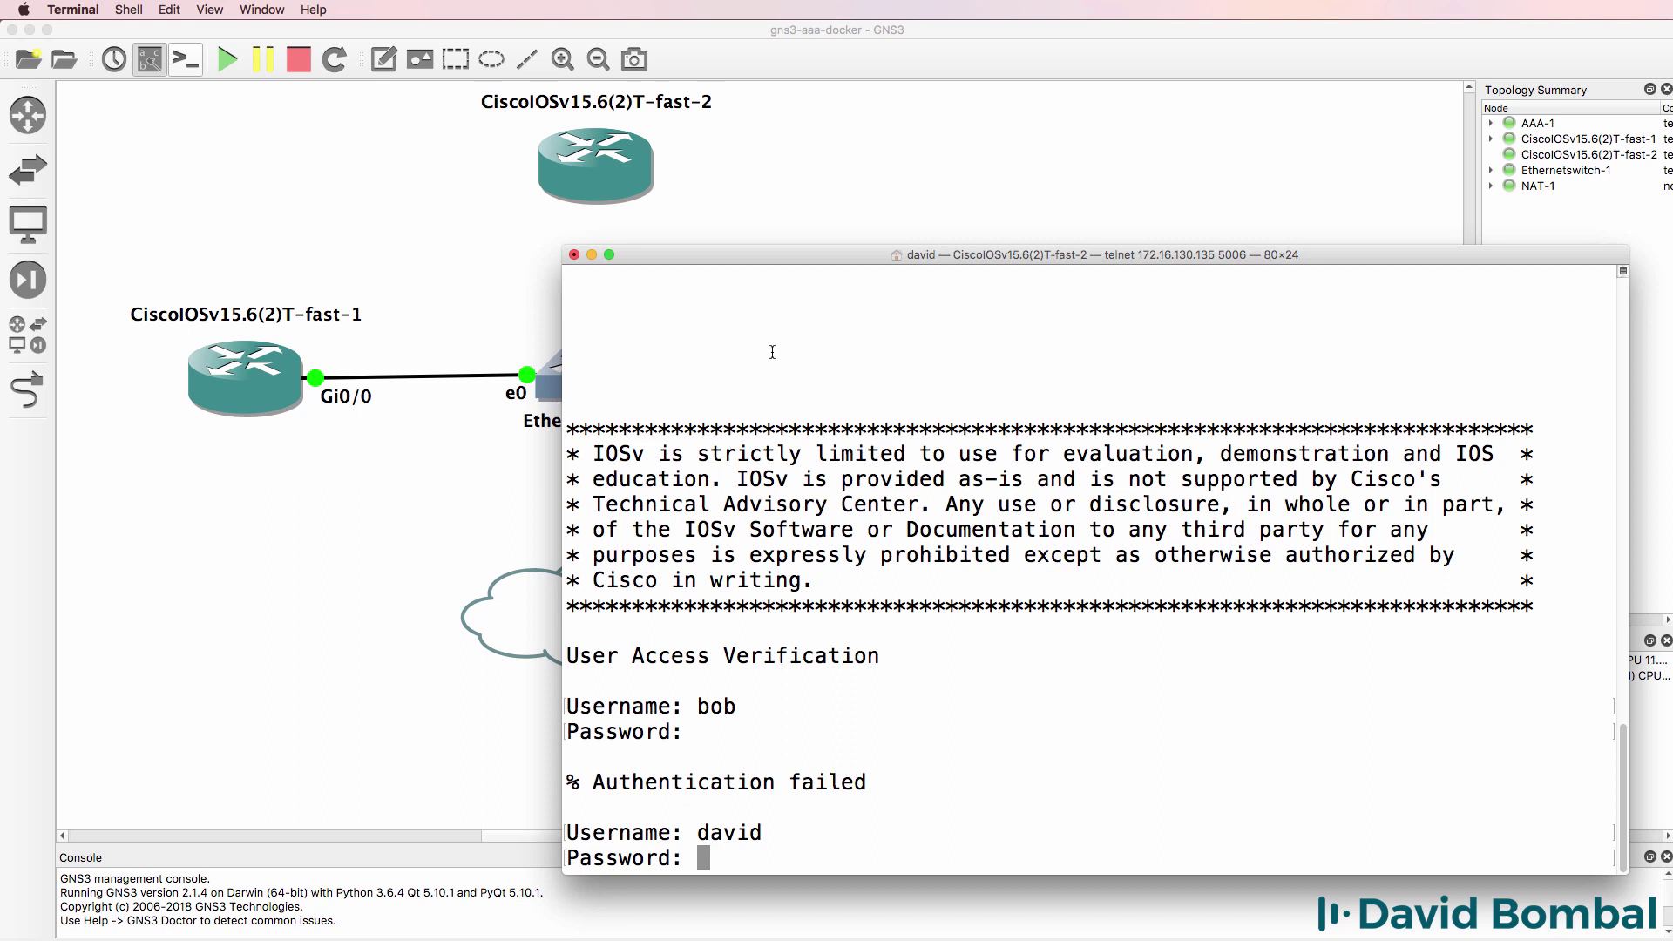
key("Return")
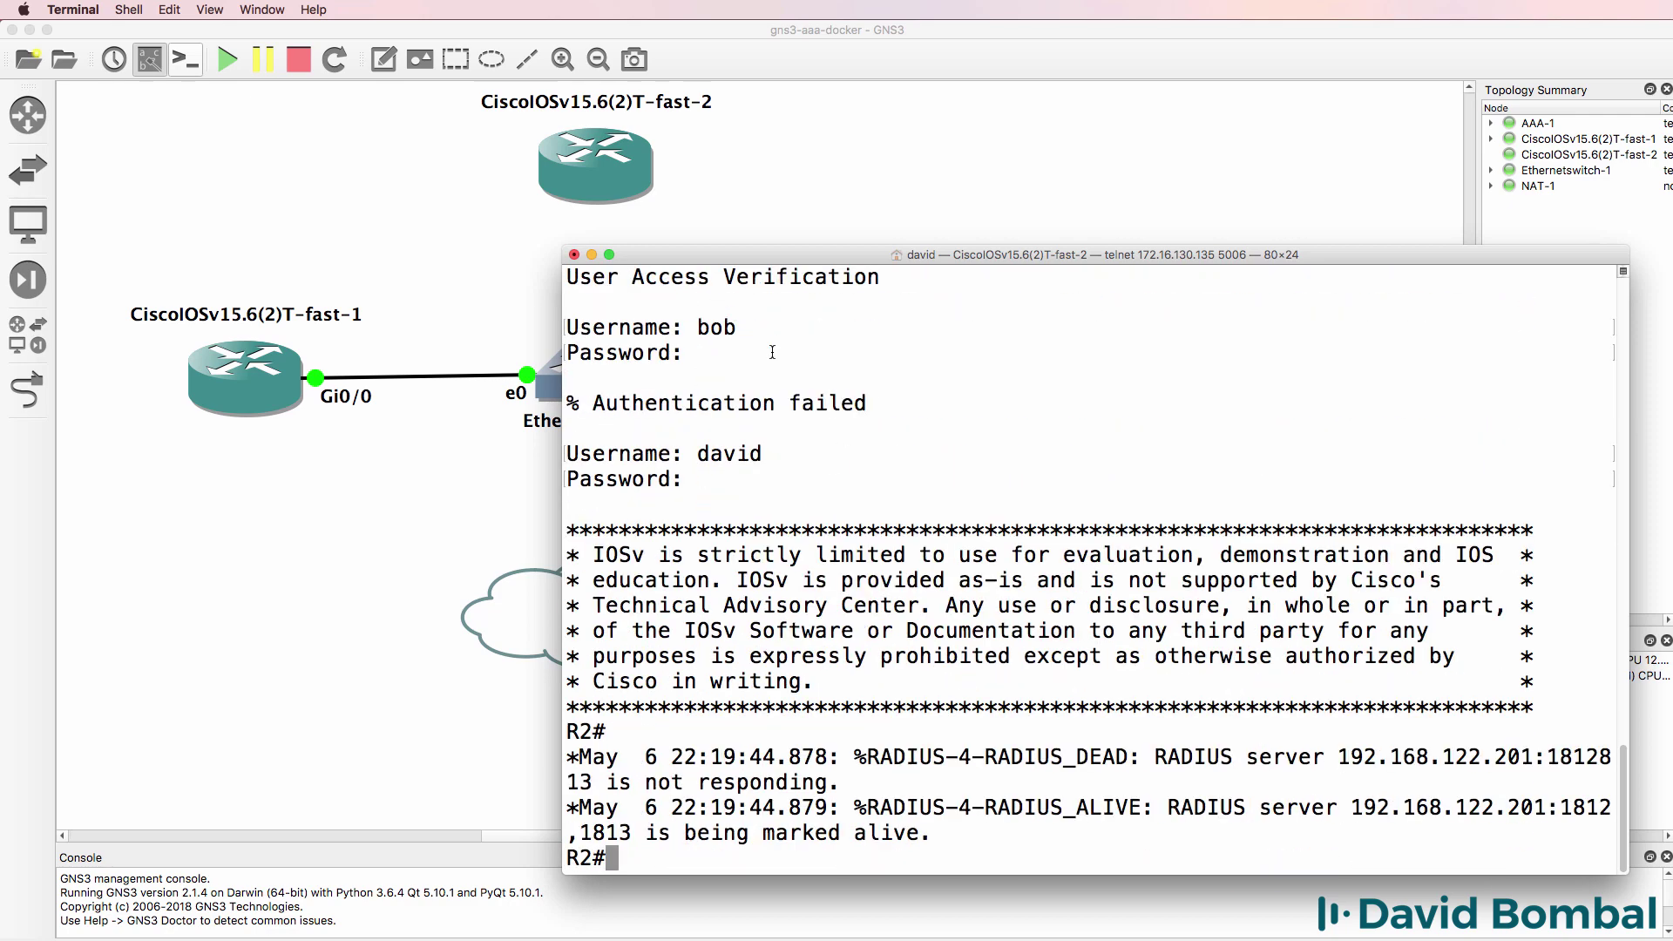
key("Return")
key("Return")
key("Return")
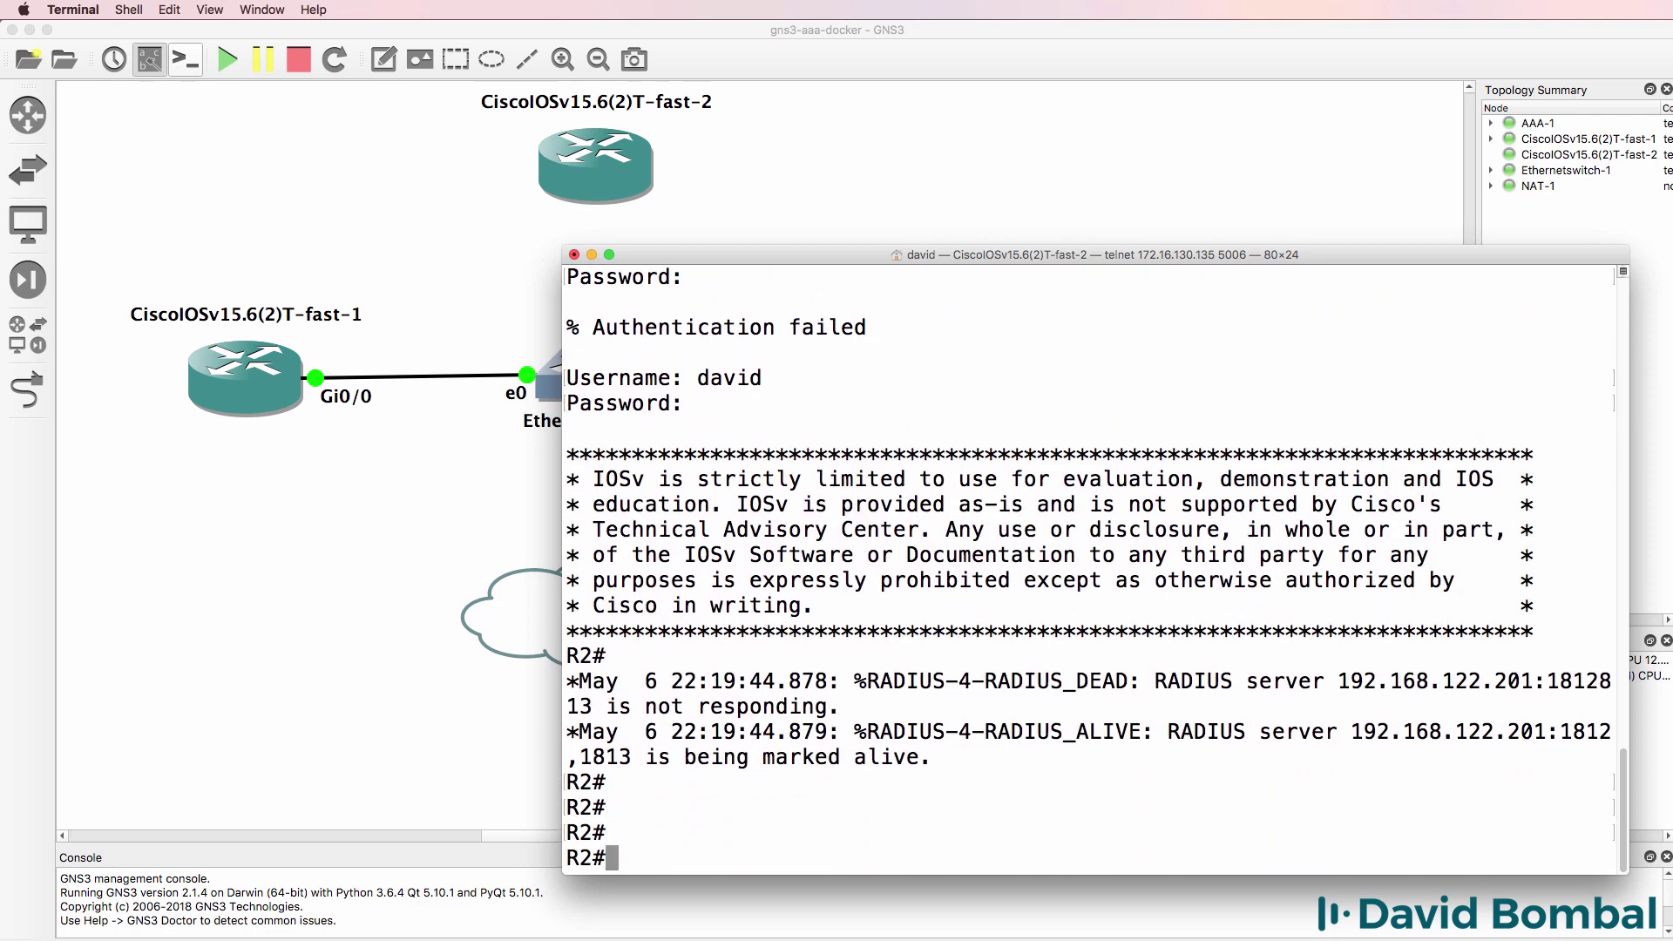
- Ping the RADIUS server at 192.168.122.201 from R2
type("ping 192.168.1")
type("22.102")
key("BackSpace")
key("BackSpace")
key("BackSpace")
type("201")
key("Return")
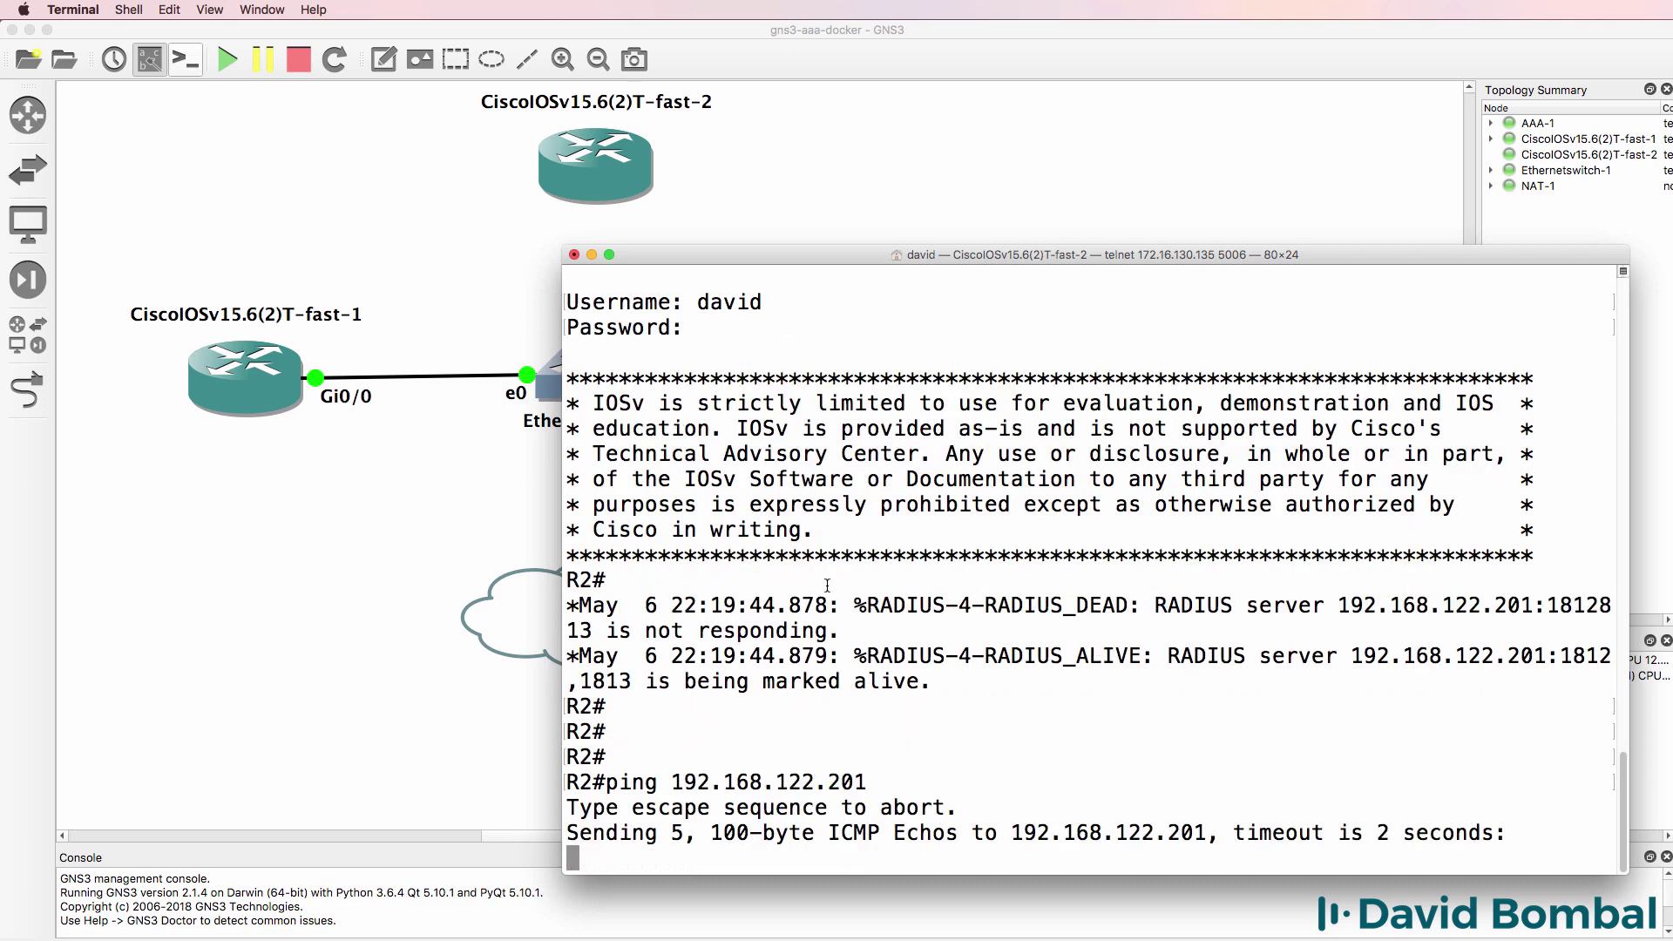
- Relink R2's Gi0/0 to Ethernetswitch-1 port Ethernet1
left_click(35, 395)
left_click(590, 195)
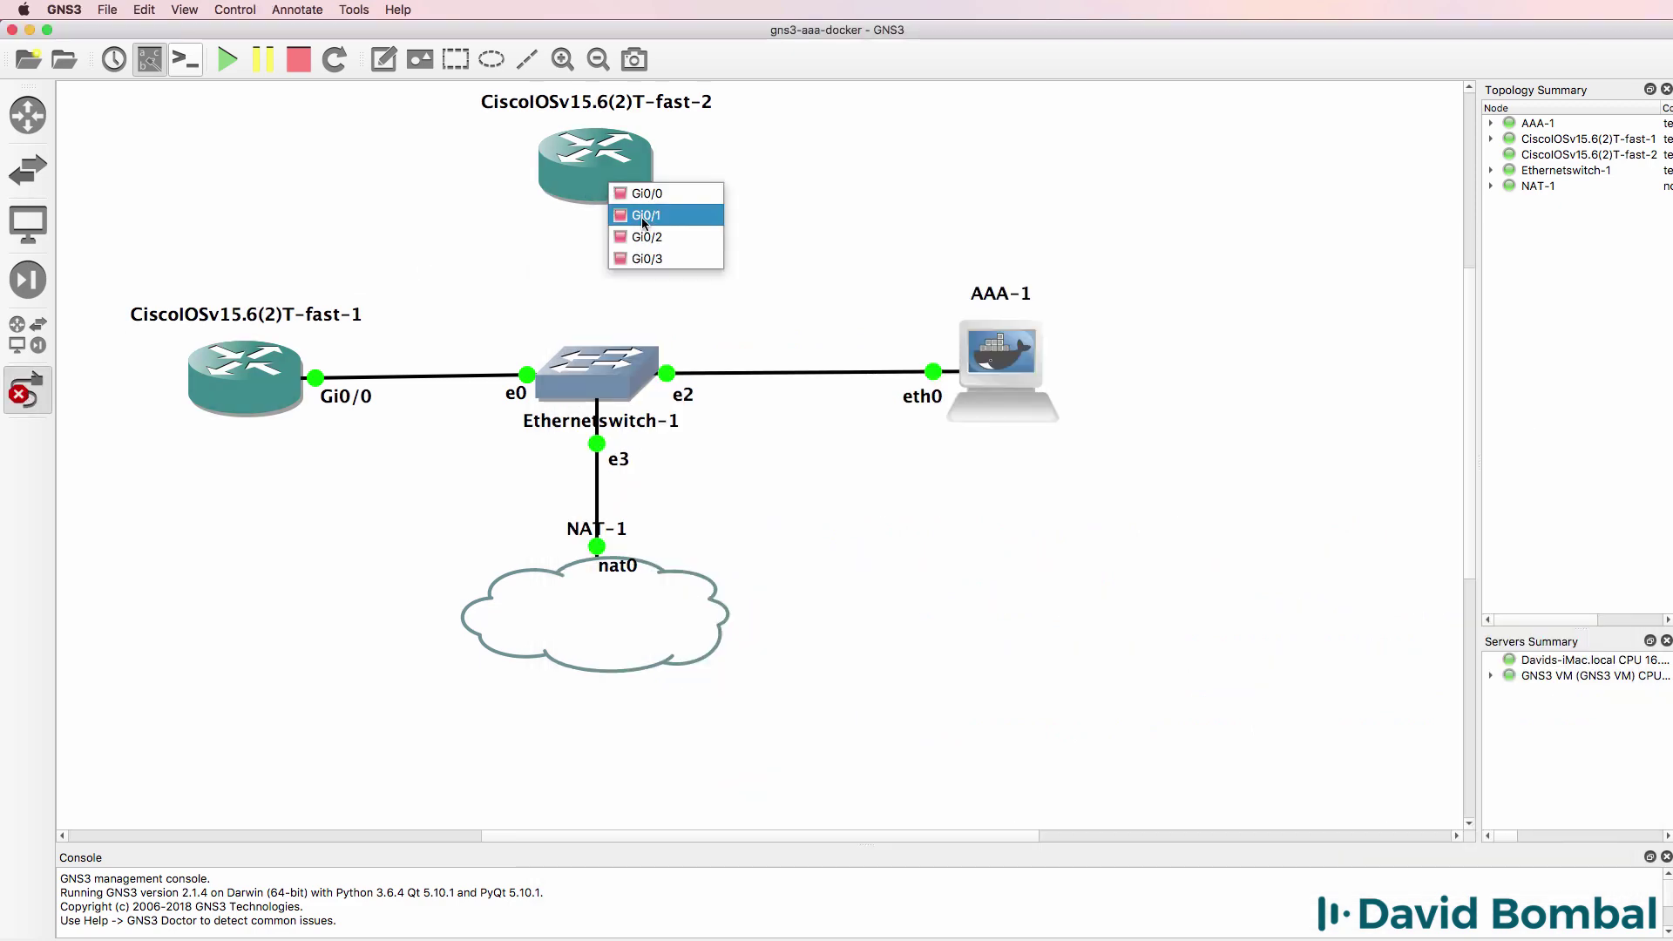
left_click(645, 194)
left_click(620, 384)
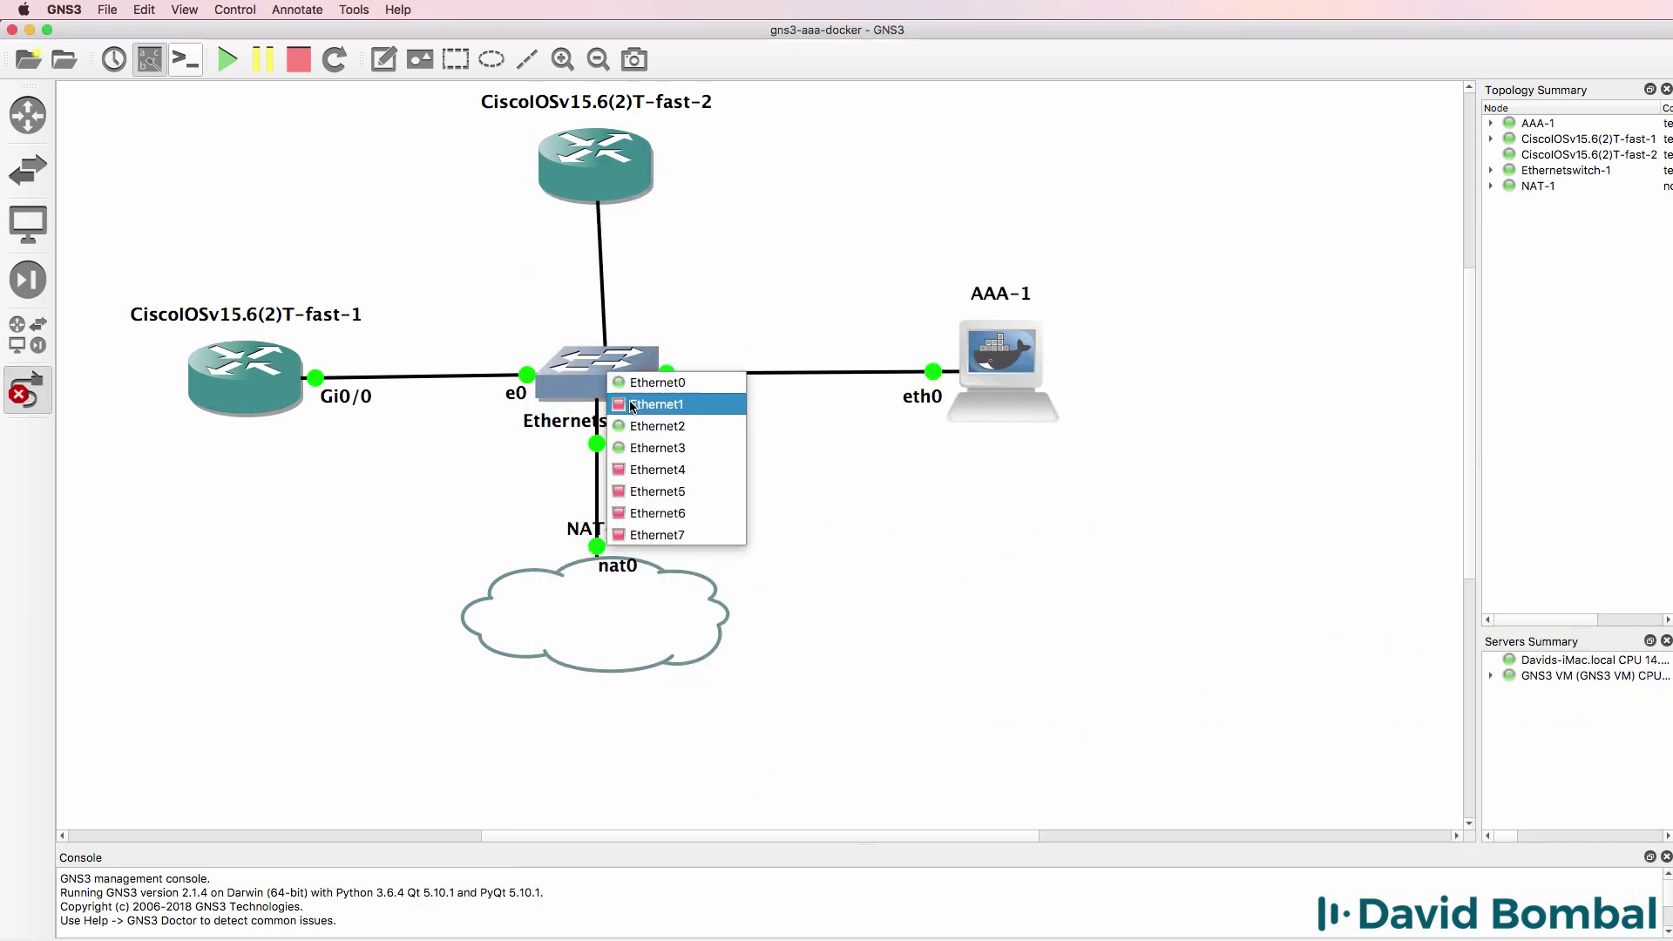
left_click(620, 405)
left_click(35, 395)
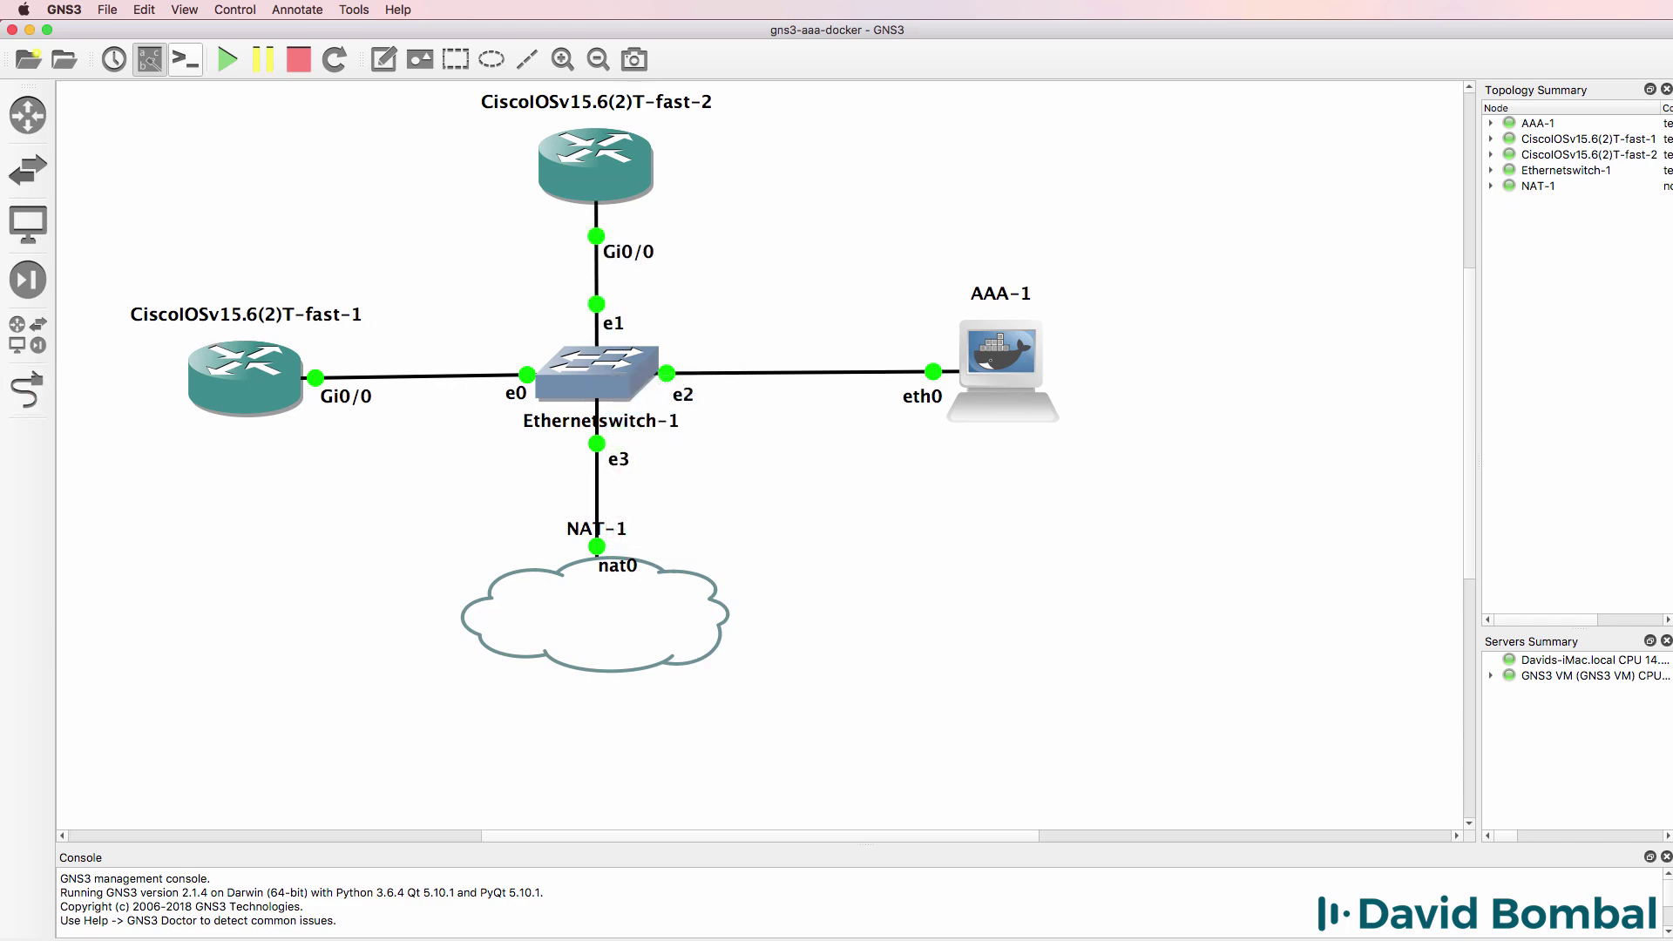
- Rerun the ping to 192.168.122.201 until it succeeds 5/5
key("super+Tab")
key("Up")
key("Return")
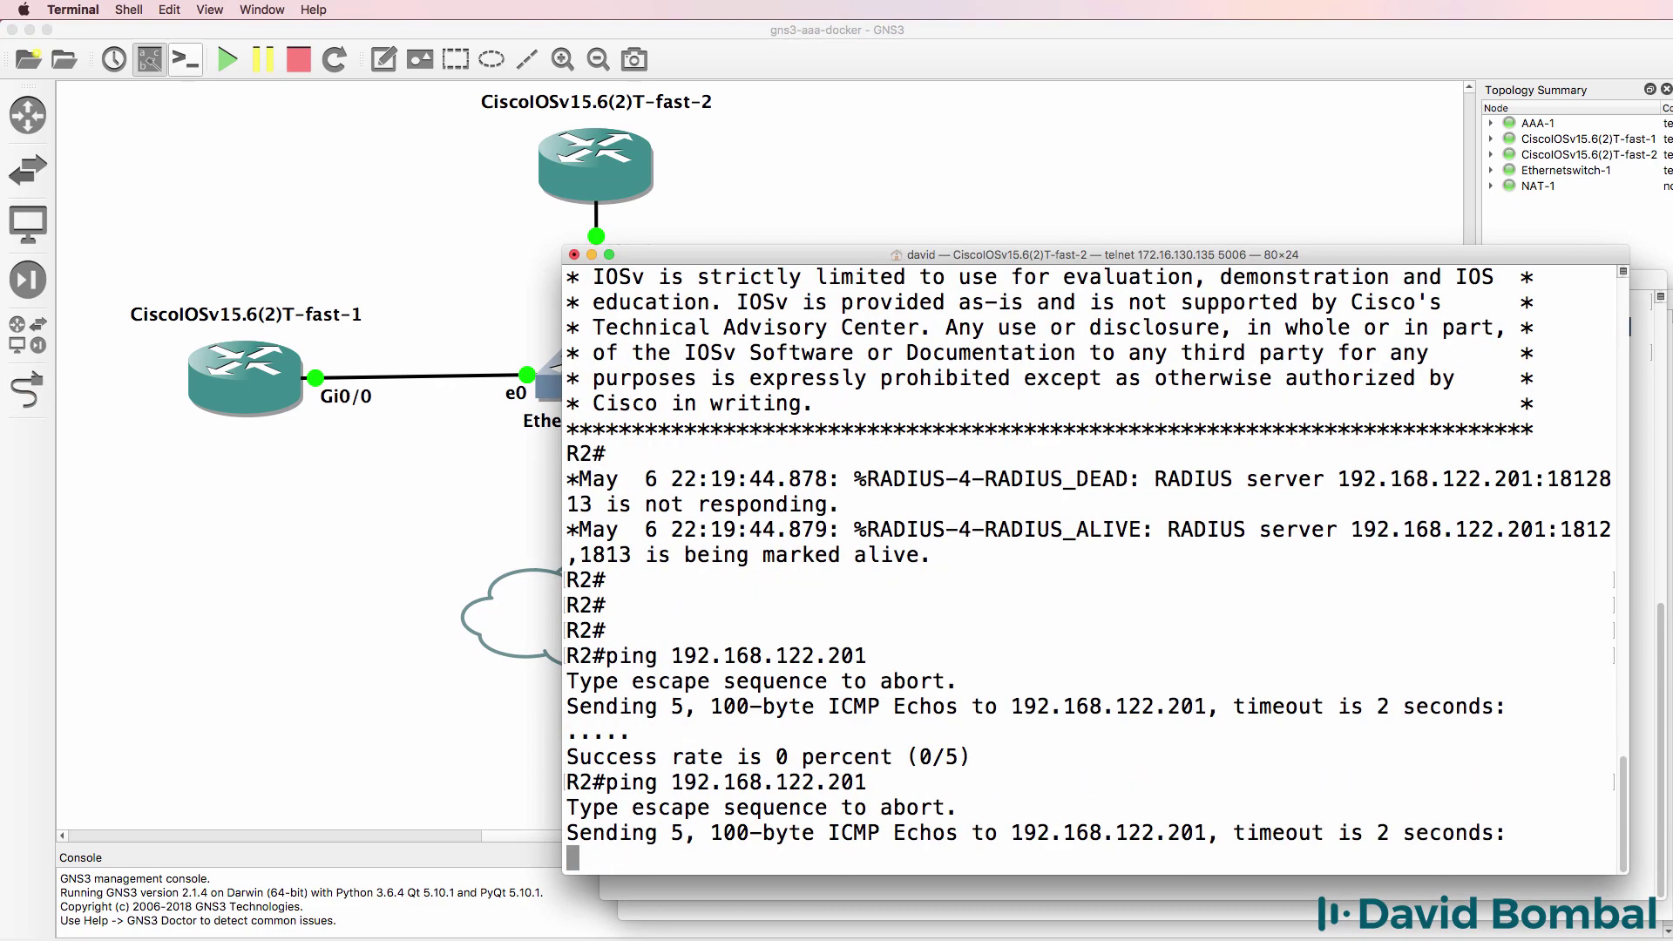
key("Up")
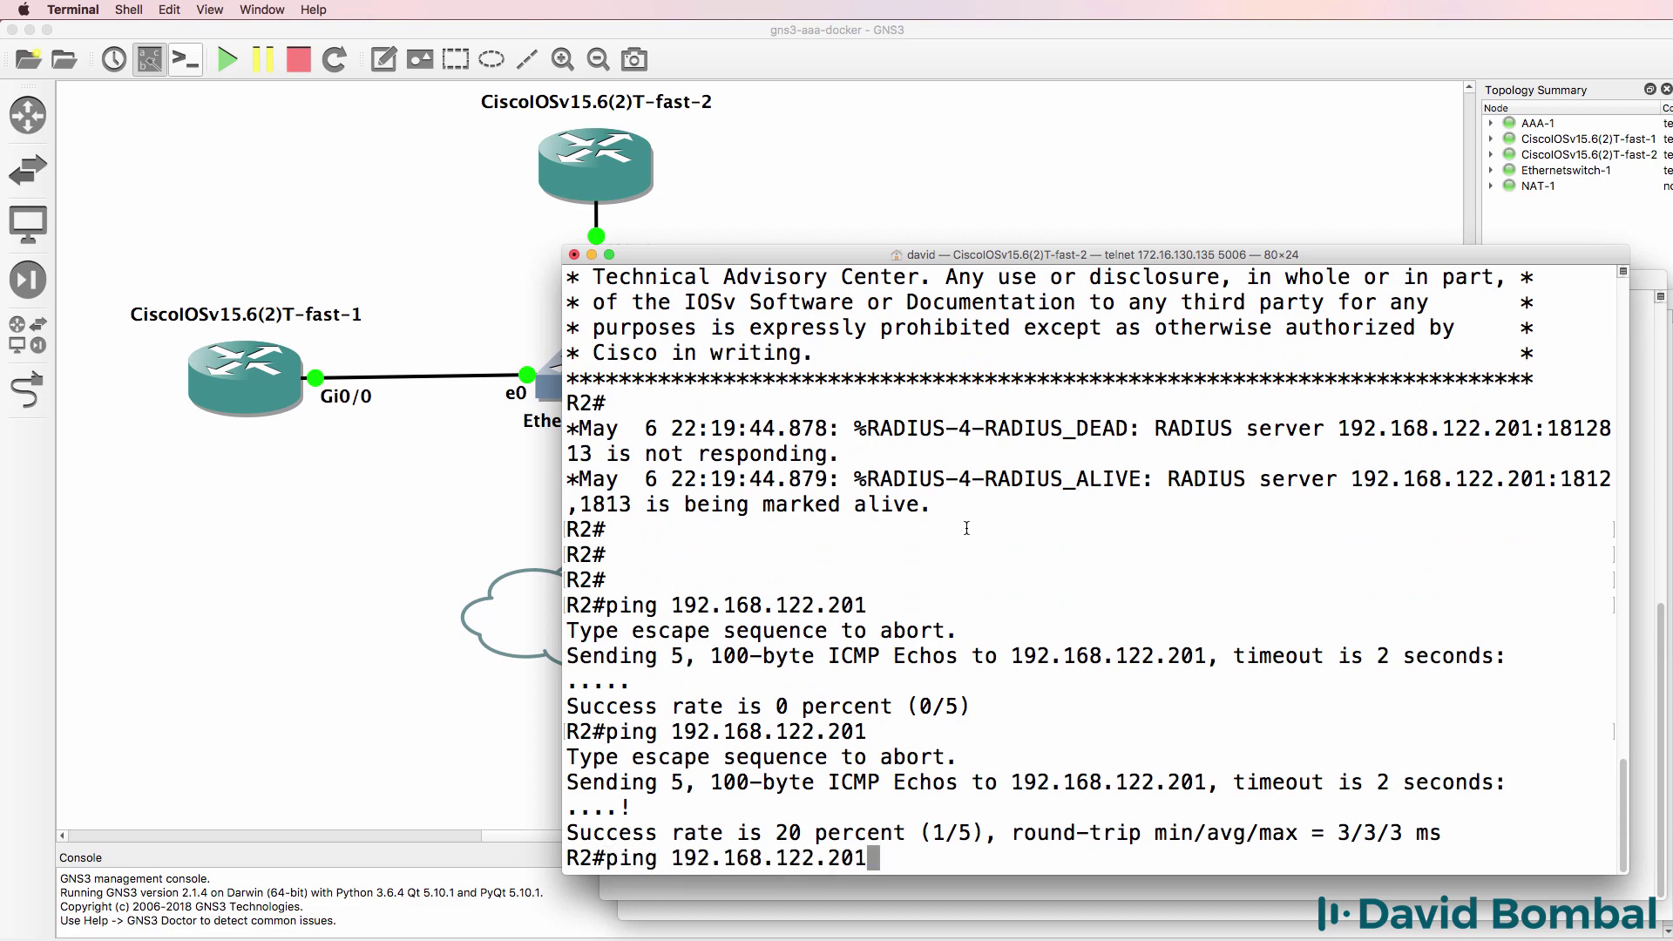
key("Return")
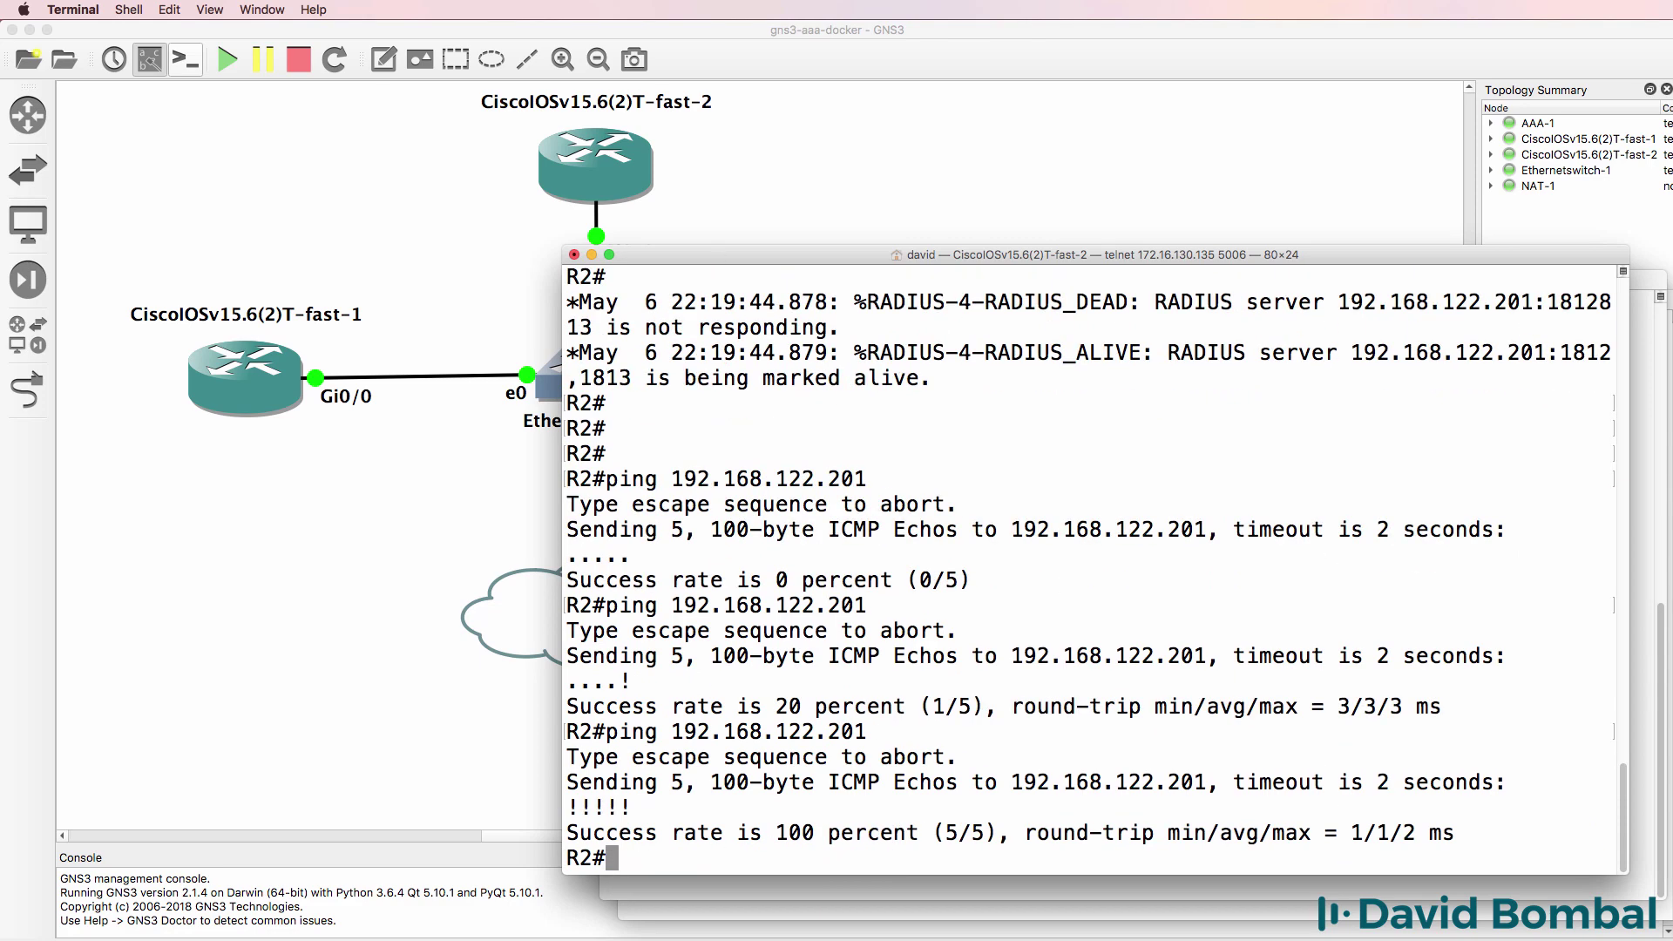
- Run sh ip int brief to confirm Gi0/0 holds 192.168.122.119 via DHCP
type("sh ip tin")
key("BackSpace")
key("BackSpace")
key("BackSpace")
type("int brief")
key("Return")
type("telnet 192")
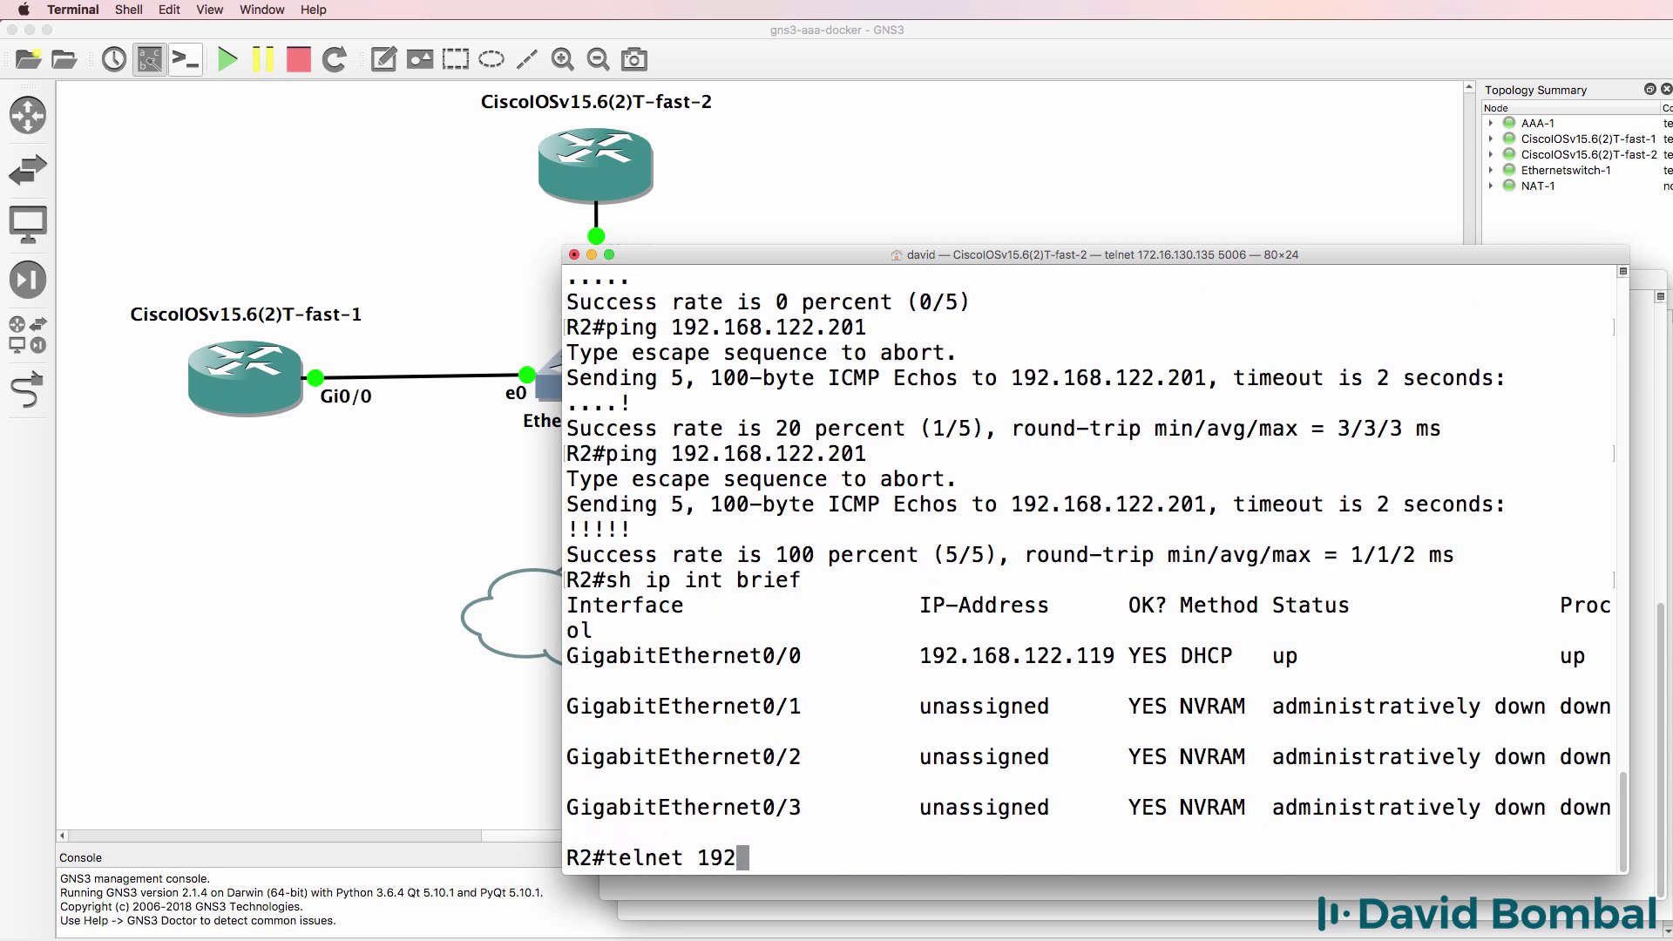
type(".168.122.")
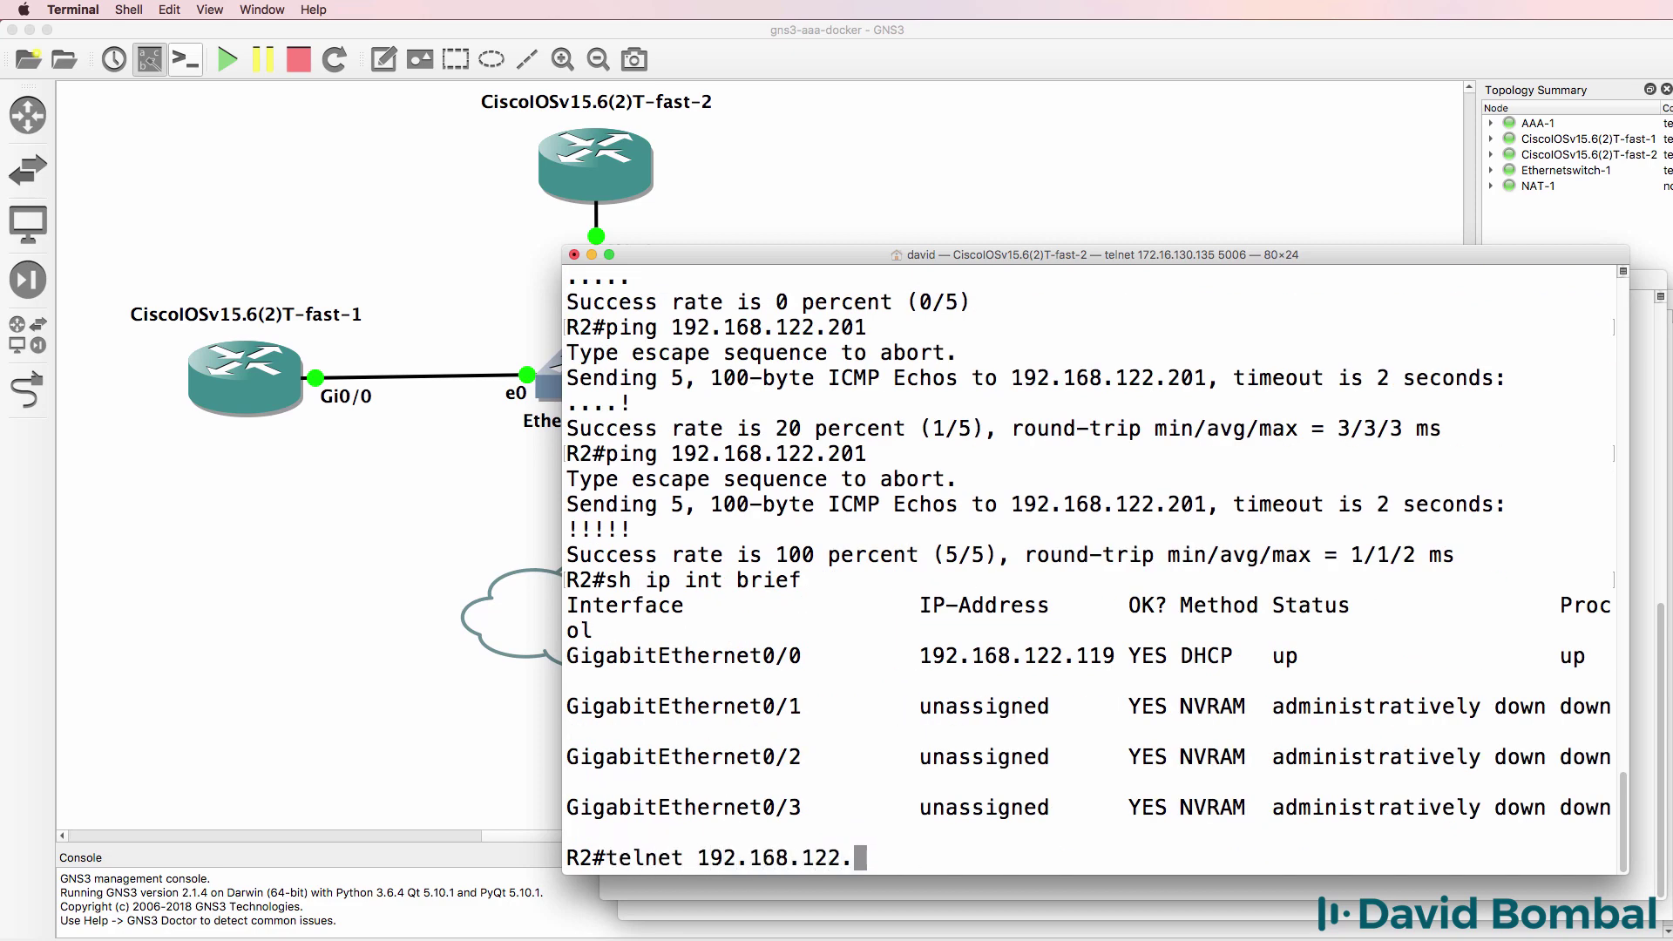
type("12")
- Telnet to 192.168.122.119 as the first RADIUS user, enter enable mode, then exit
key("BackSpace")
type("19")
key("Return")
type("alice")
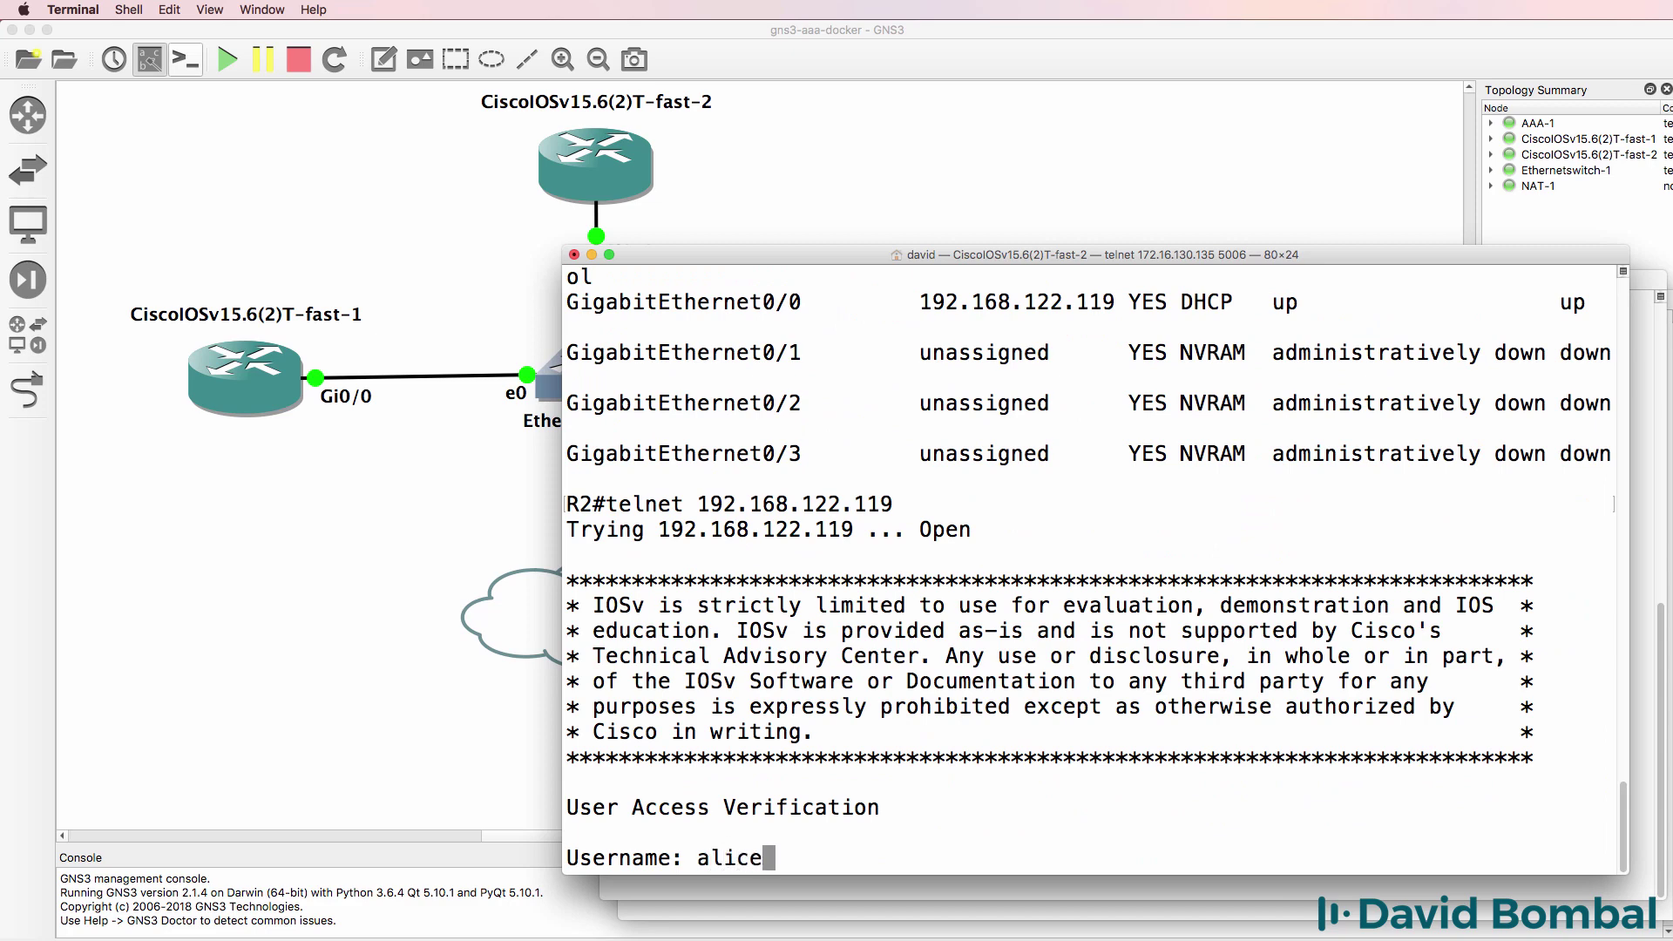
key("Return")
key("Return")
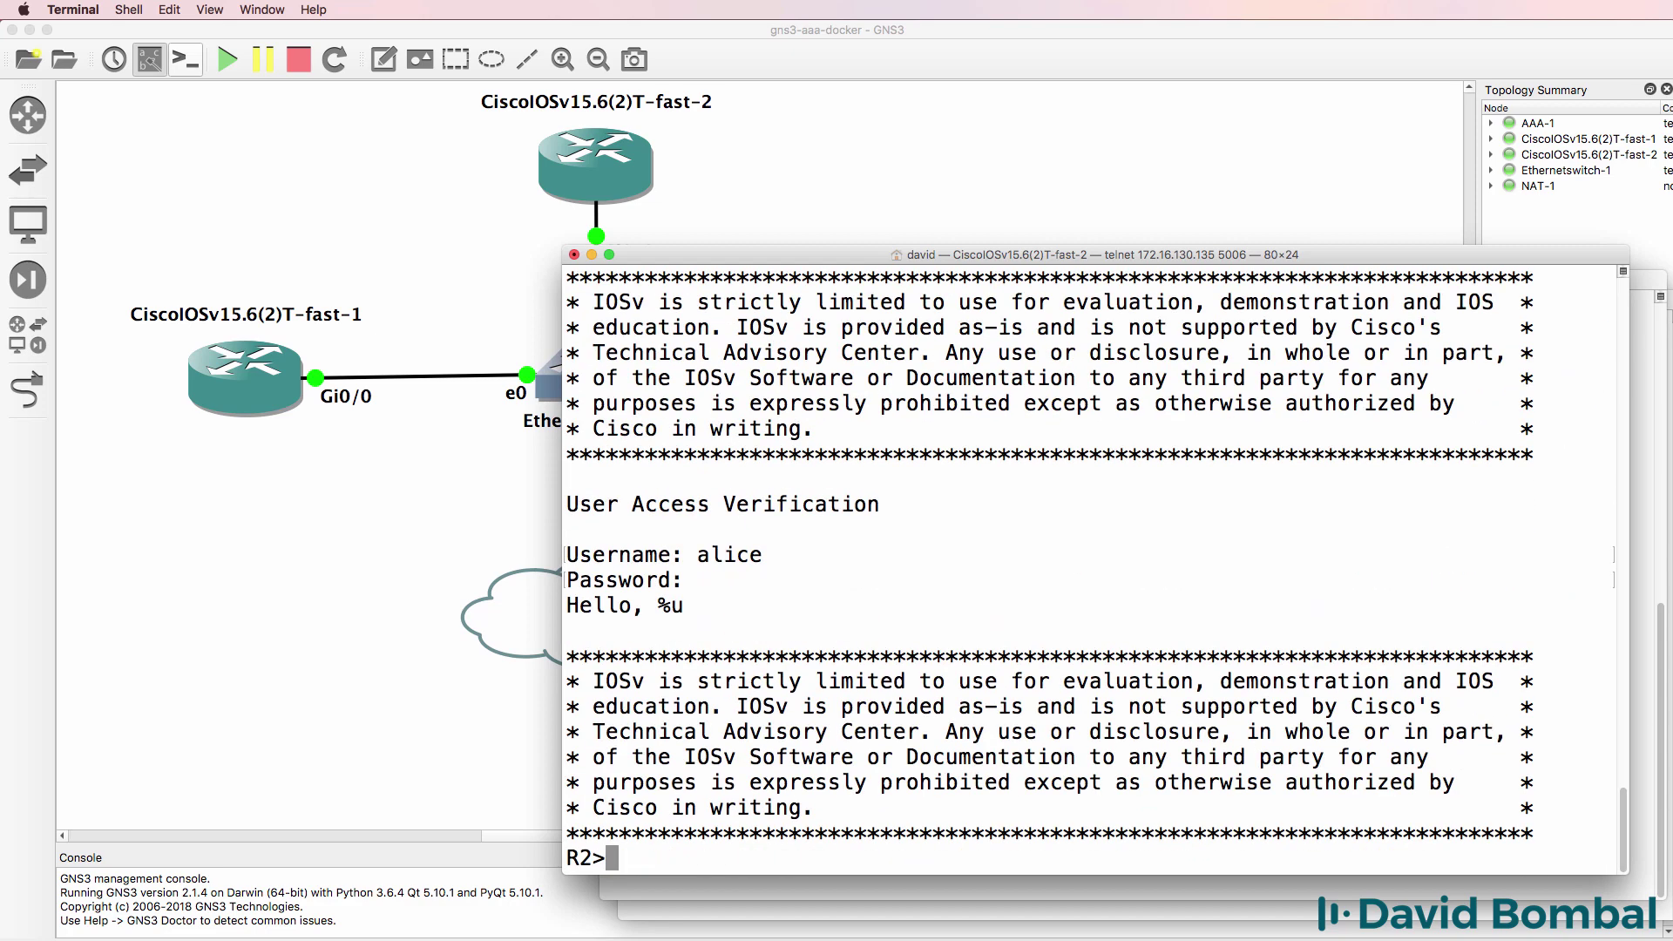
type("en")
key("Return")
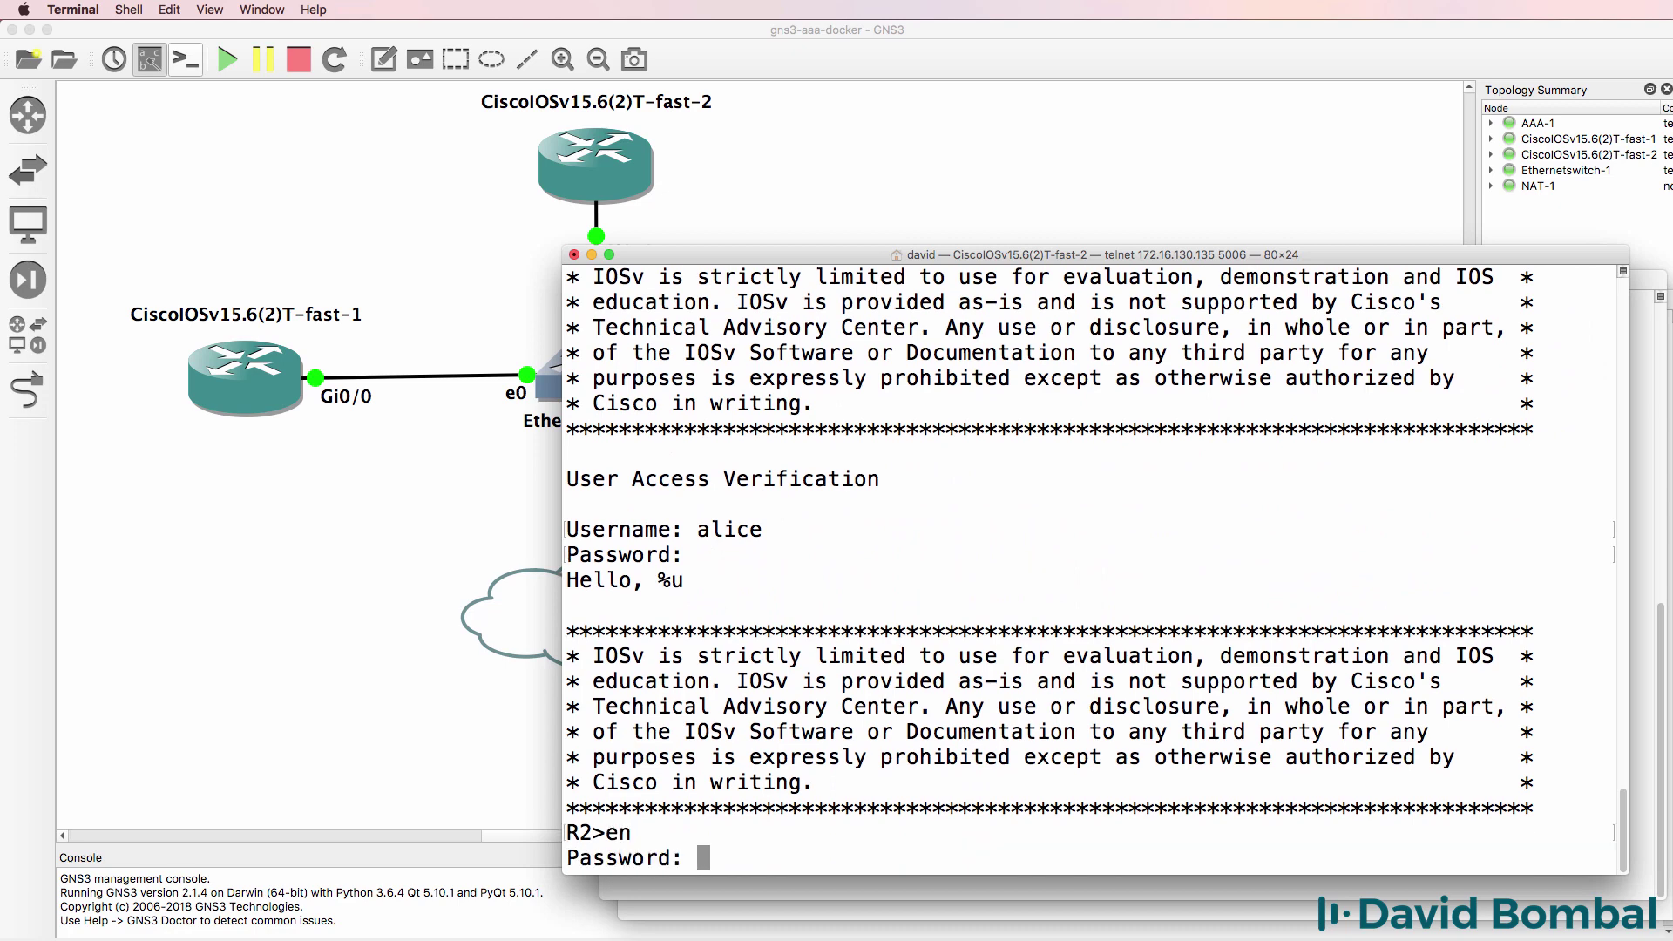
key("Return")
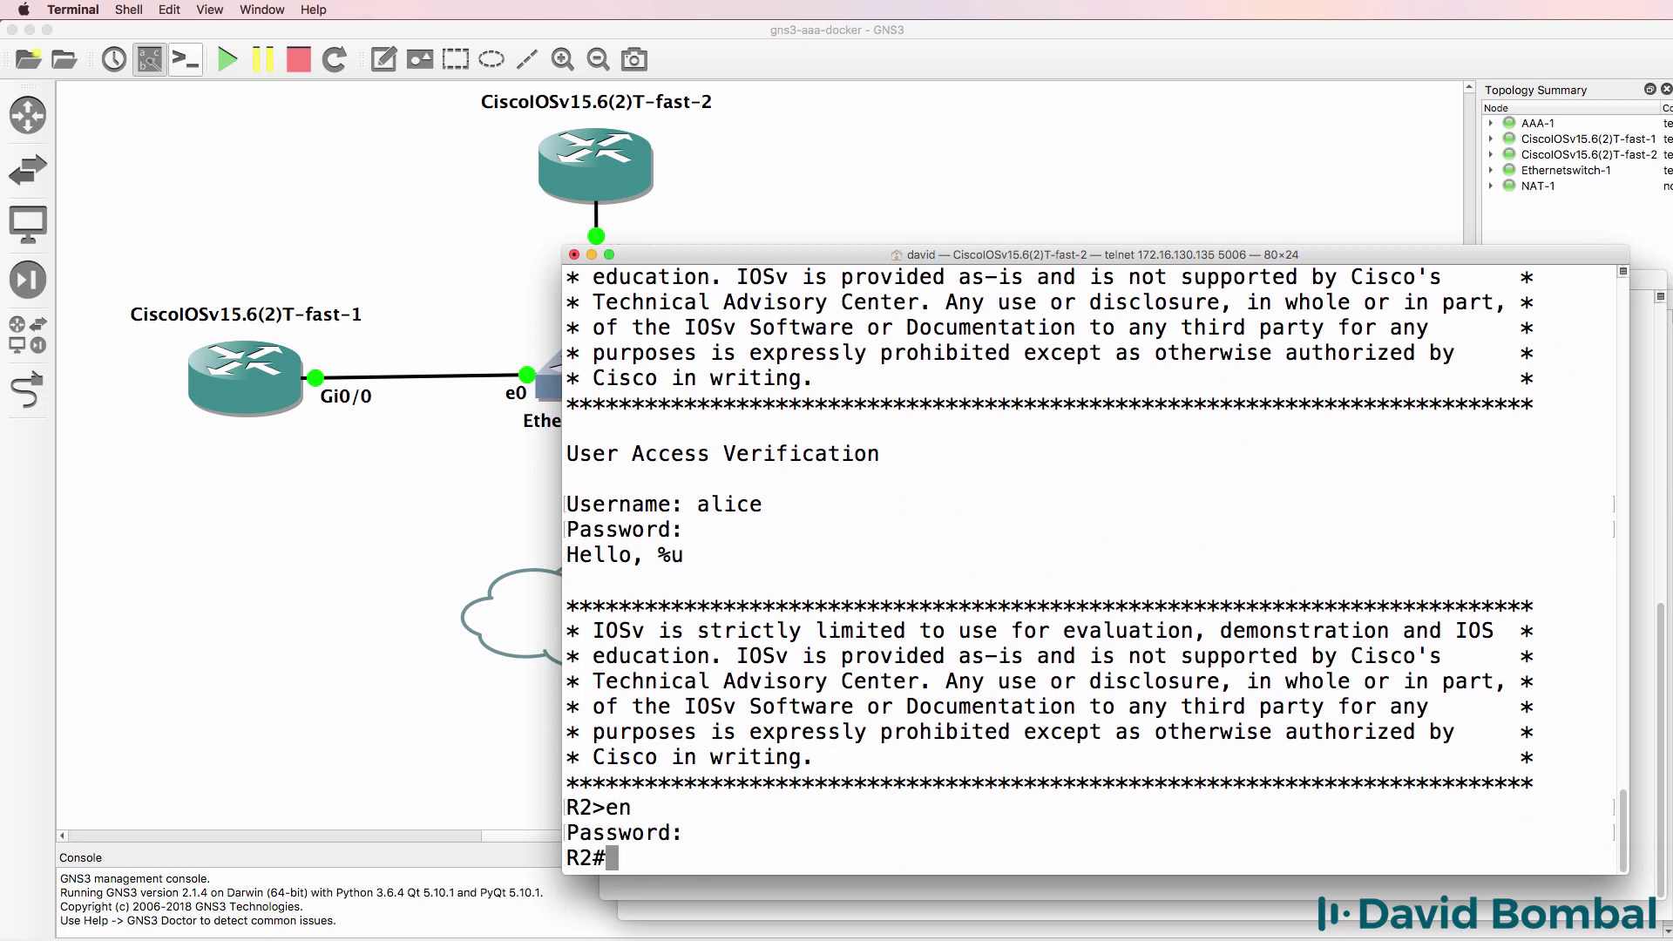
type("exit")
key("Return")
- Telnet back to R2 as the second RADIUS user and enter privileged mode
key("Up")
key("Return")
type("b")
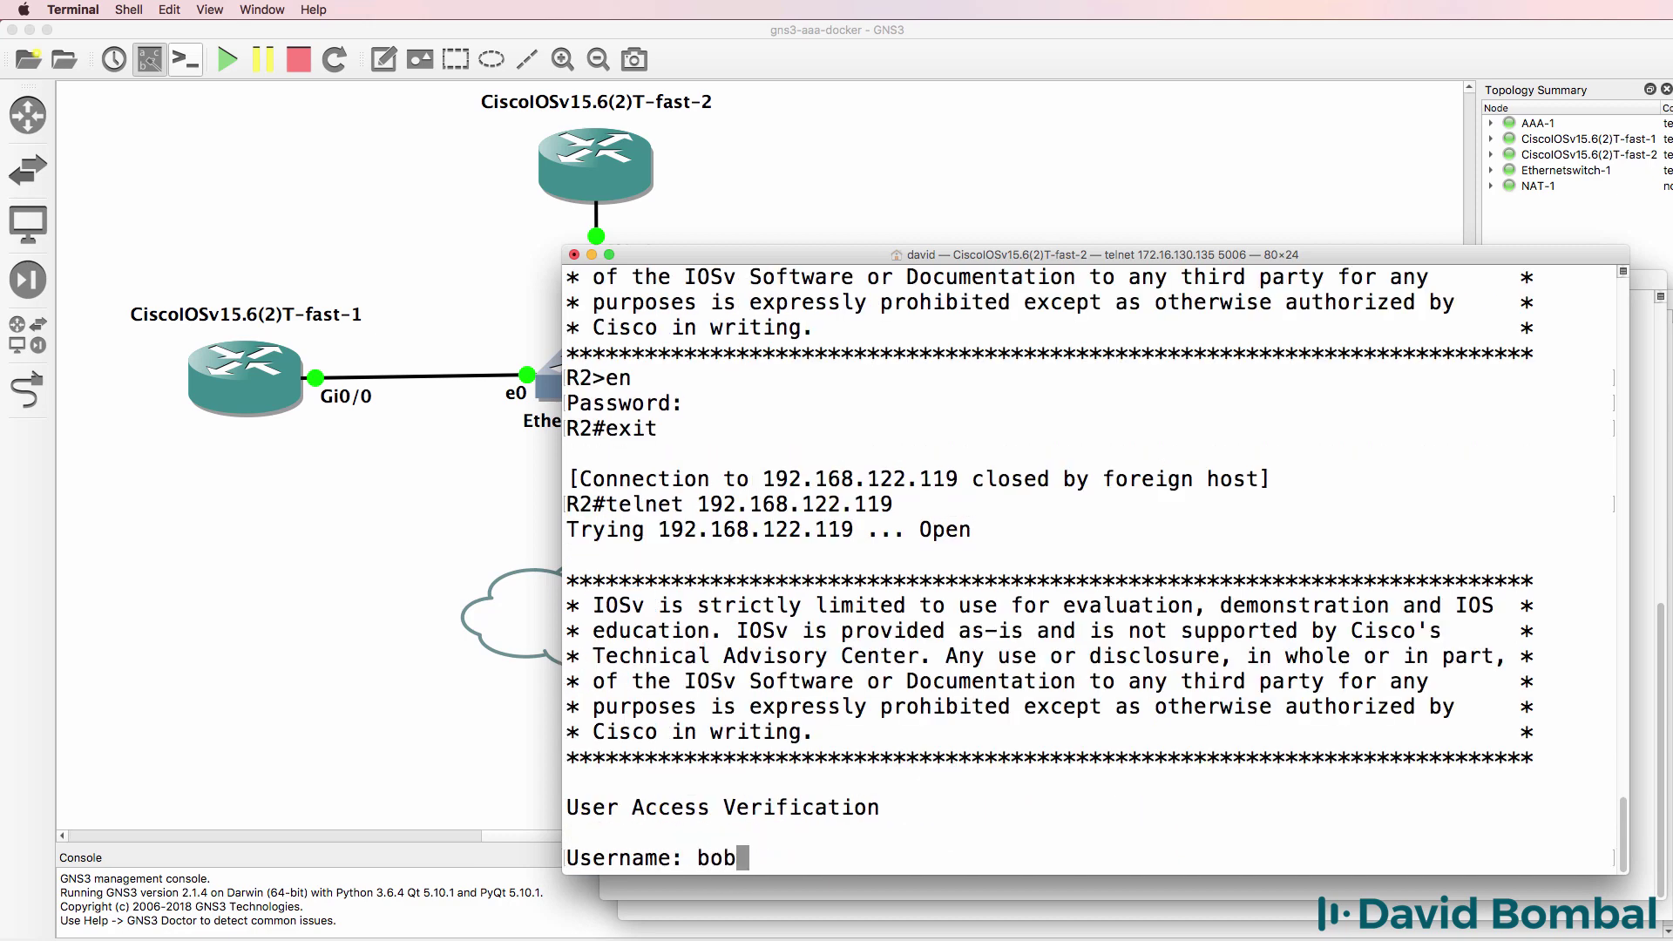
type("ob")
key("Return")
type("cisco")
key("Return")
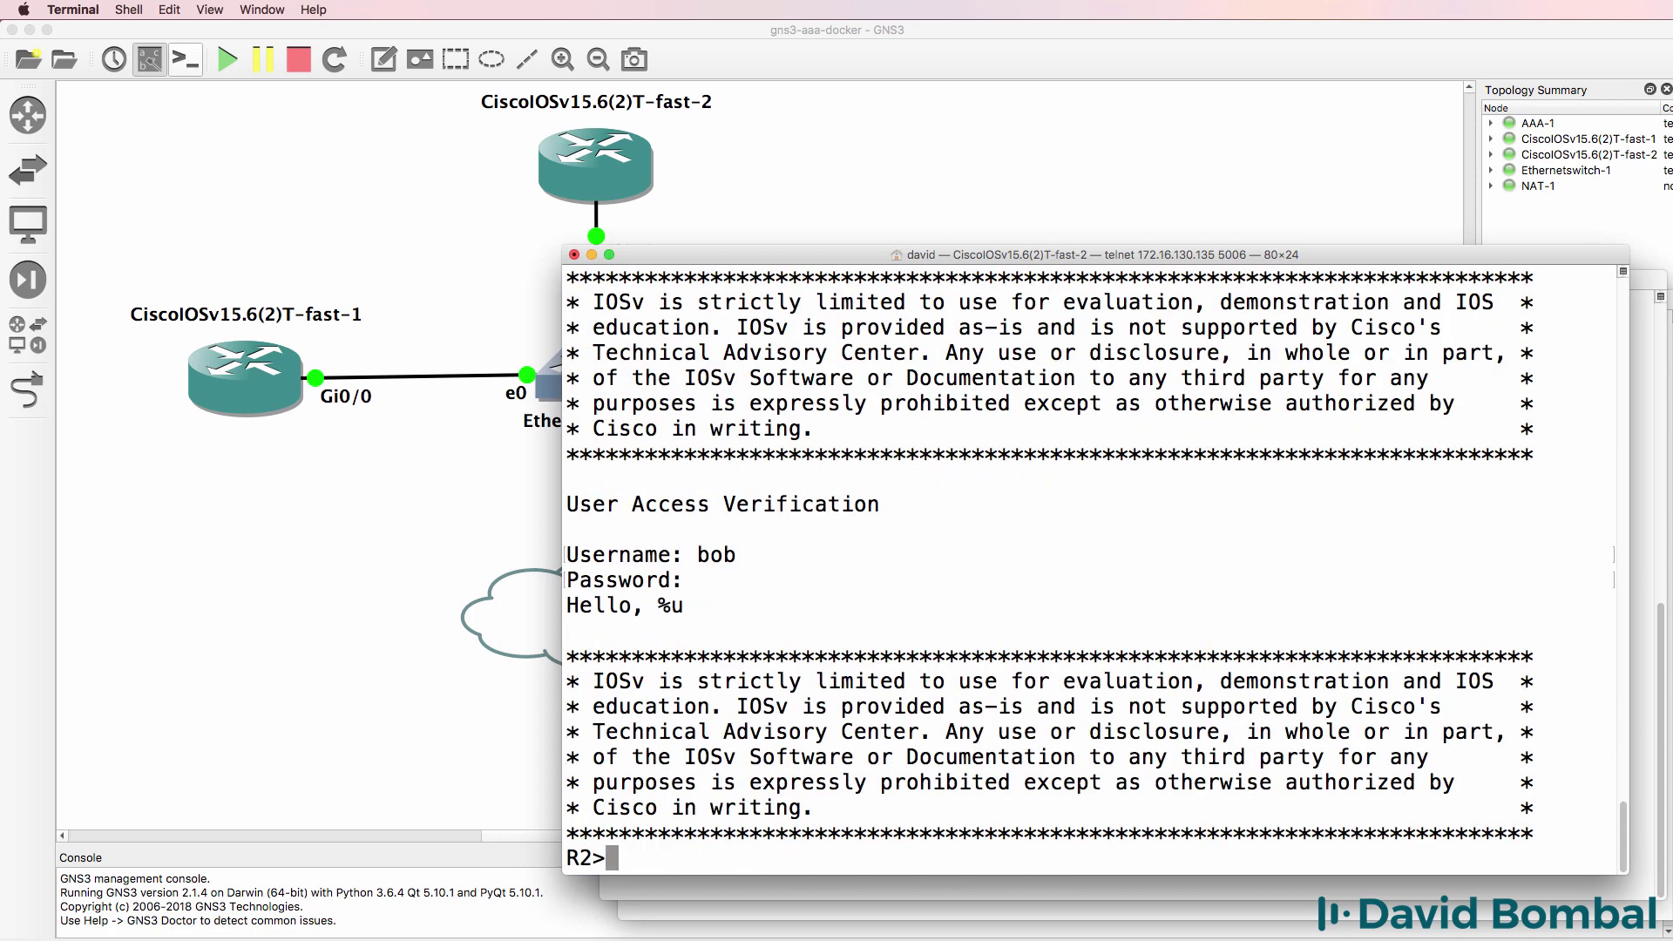
type("en")
key("Return")
type("cisco")
key("Return")
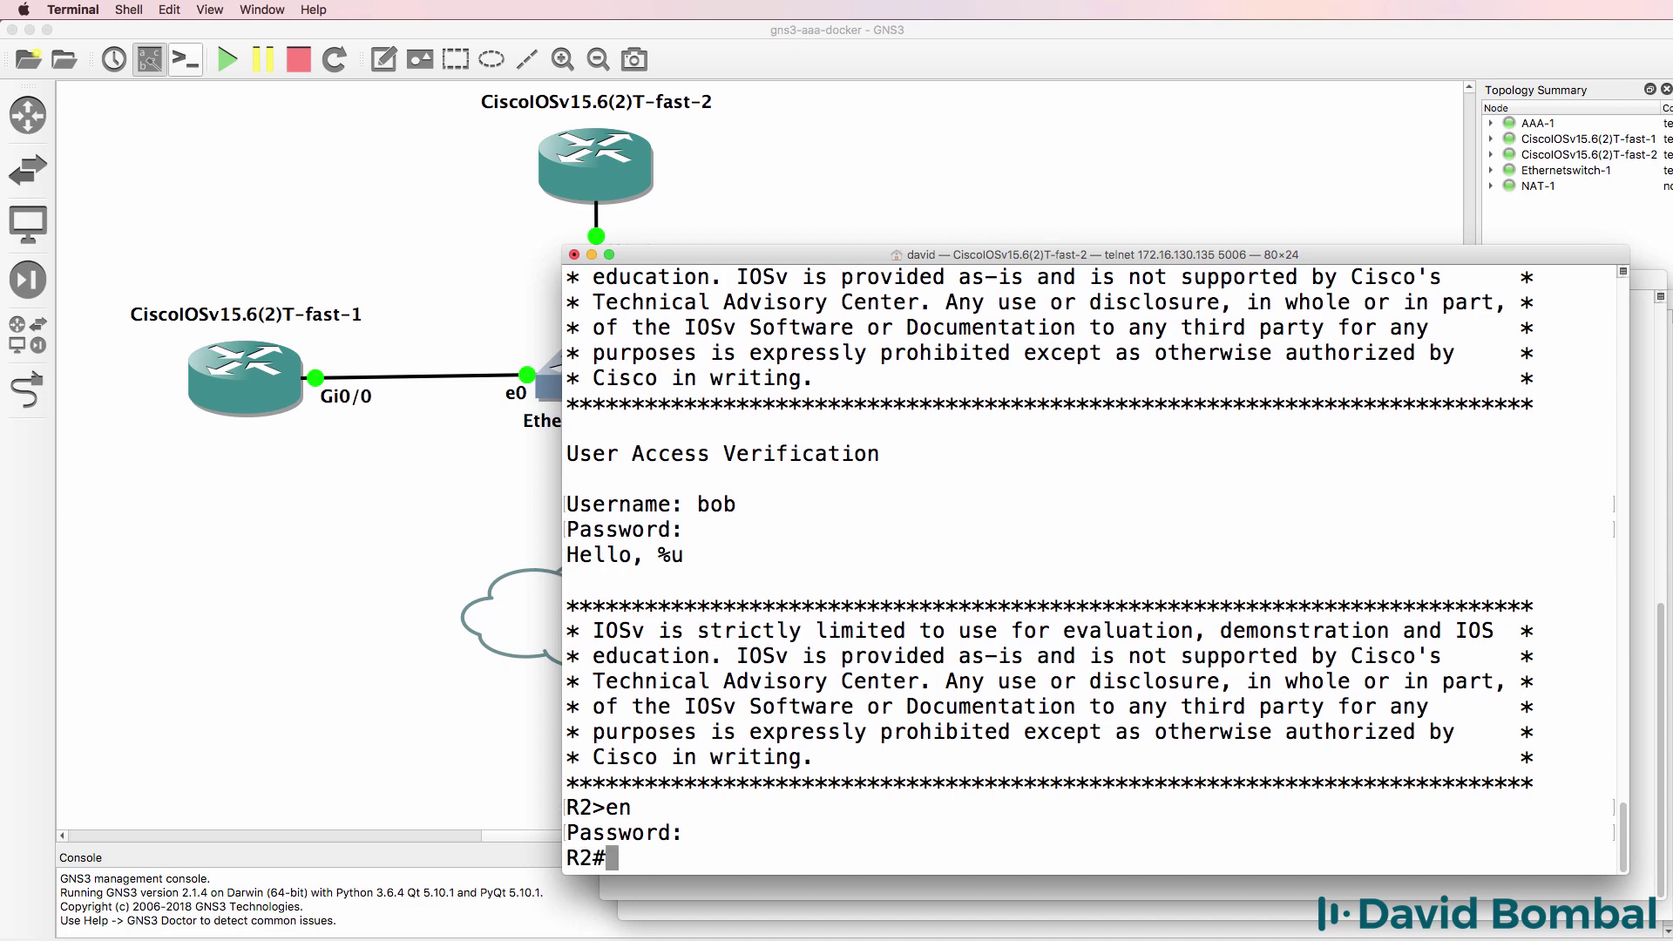
- Run sh line, highlight the active VTY 578 line, and close the session
type("sh line")
key("Return")
left_click_drag(749, 630, 544, 627)
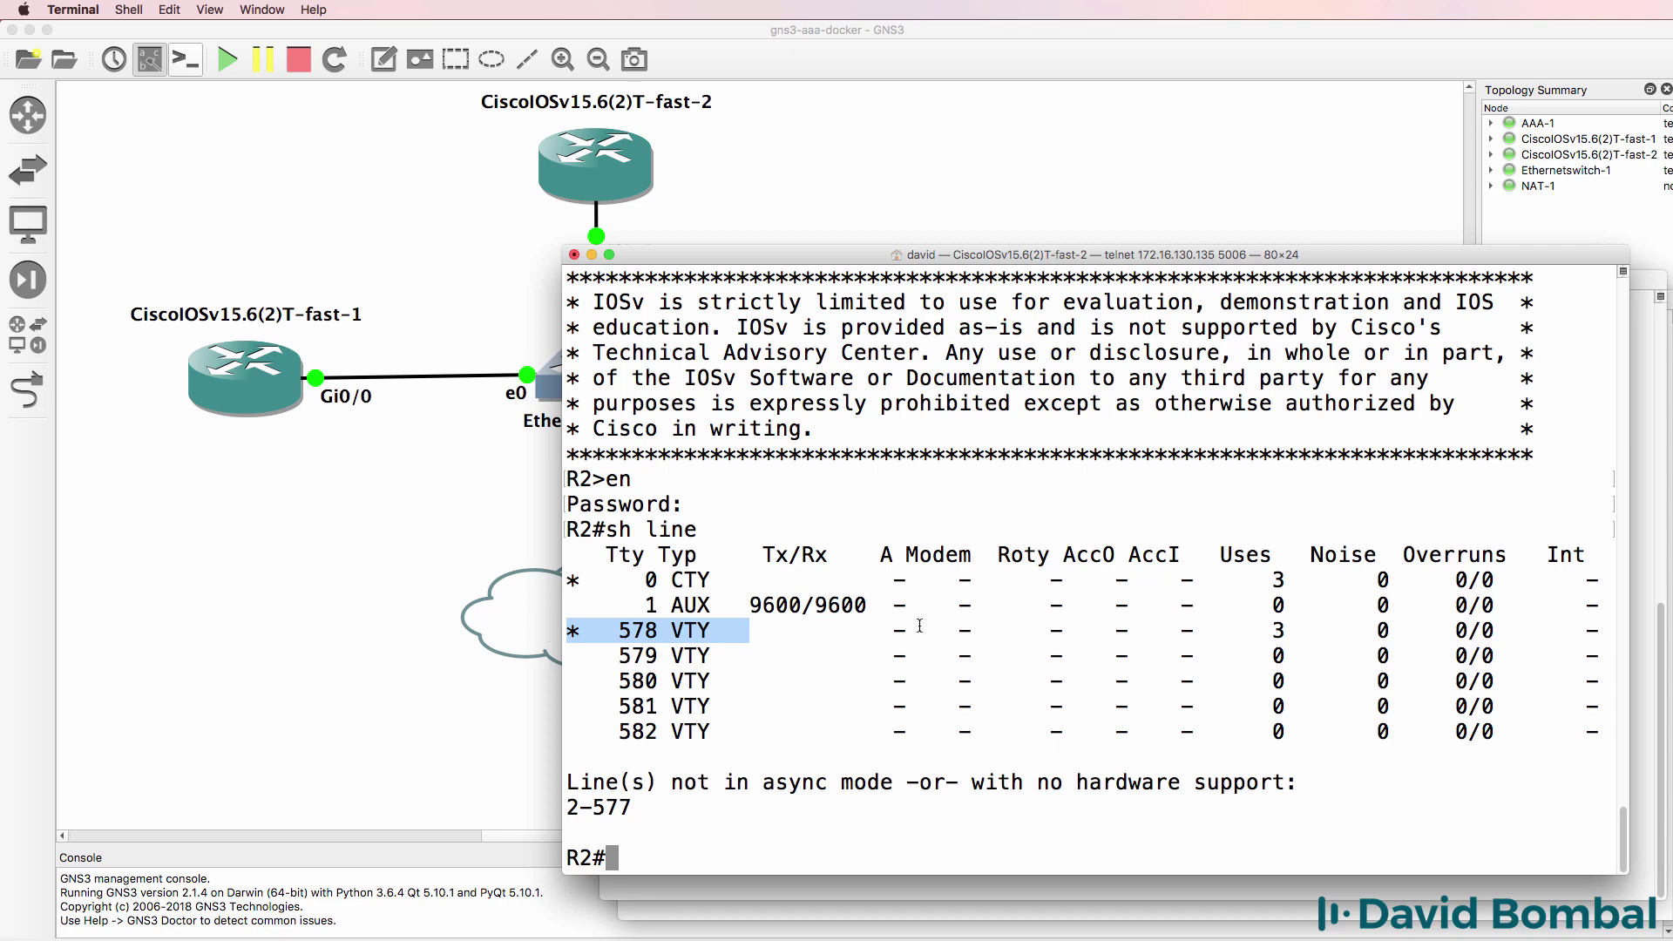
type("exit")
key("Return")
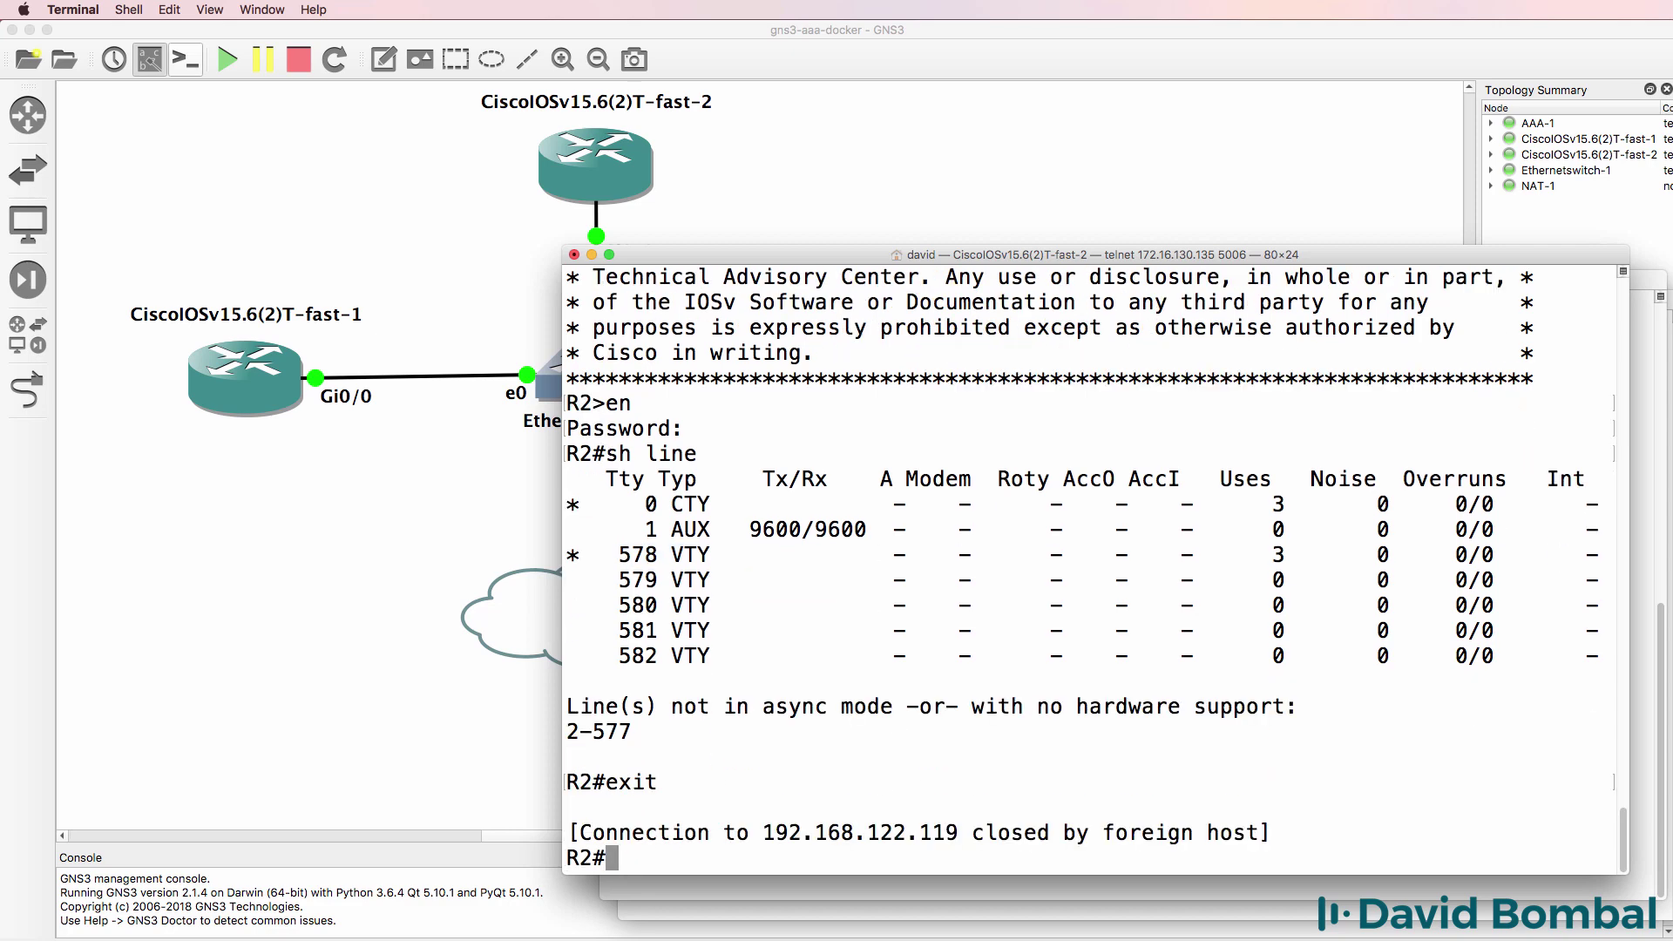
- Run show line on R2's console, highlight the console line row, and return to the topology
key("Up")
key("Up")
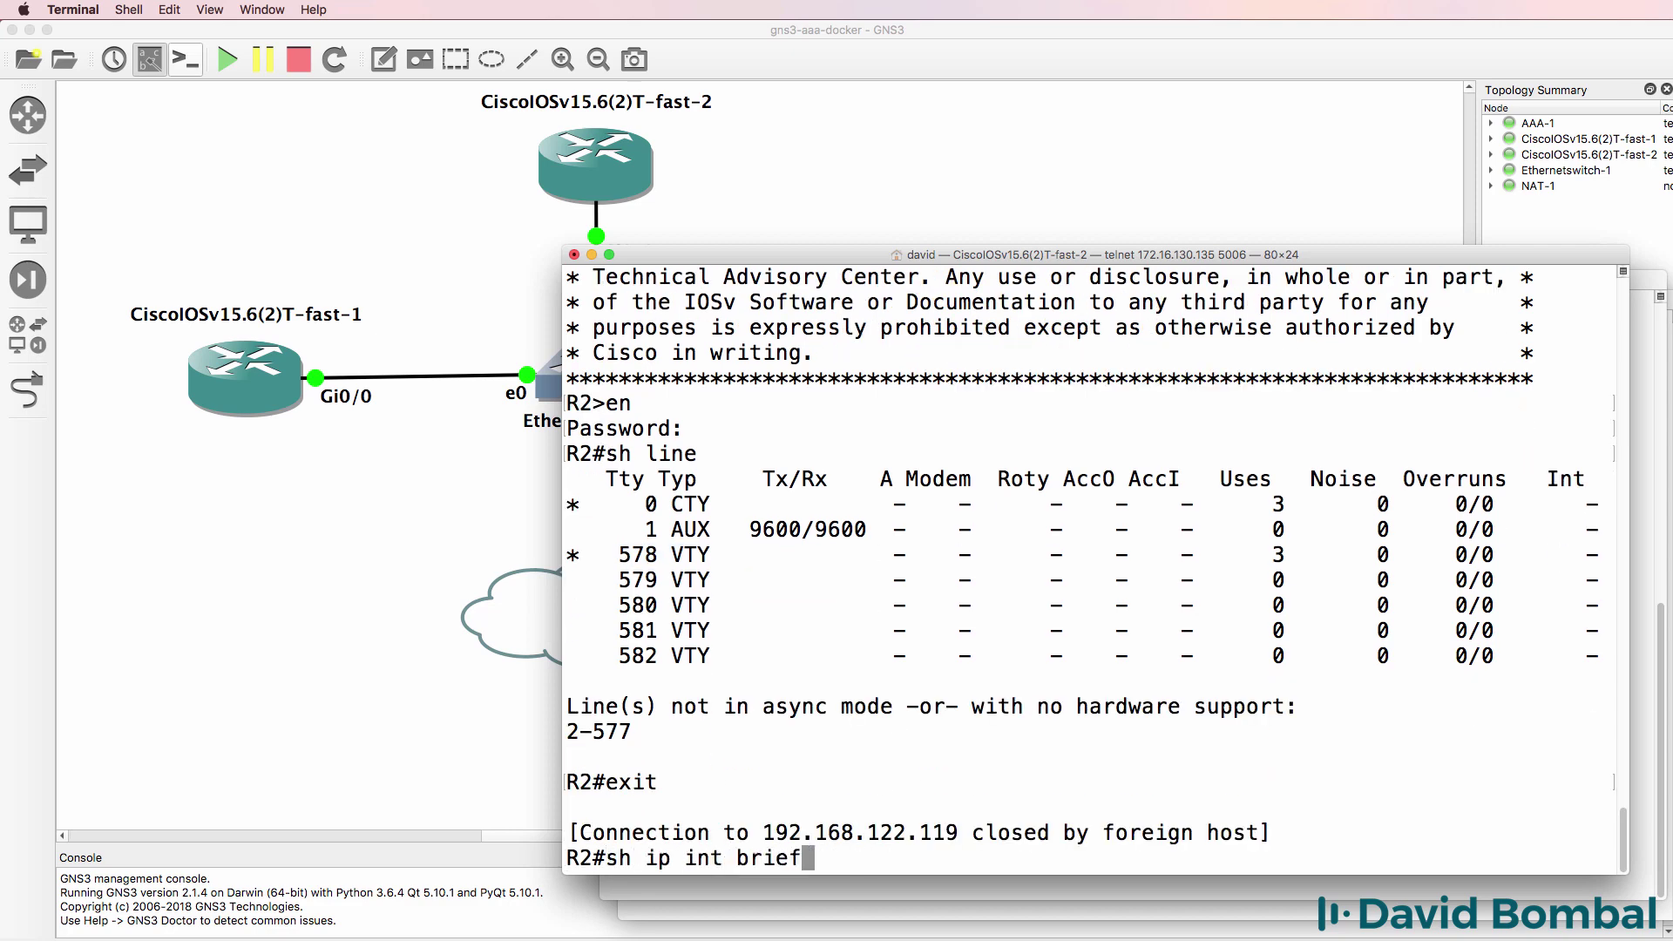
key("BackSpace")
key("BackSpace")
key("BackSpace")
key("BackSpace")
key("BackSpace")
key("BackSpace")
key("BackSpace")
key("BackSpace")
key("BackSpace")
key("BackSpace")
key("BackSpace")
key("BackSpace")
key("BackSpace")
key("BackSpace")
key("BackSpace")
type("show li")
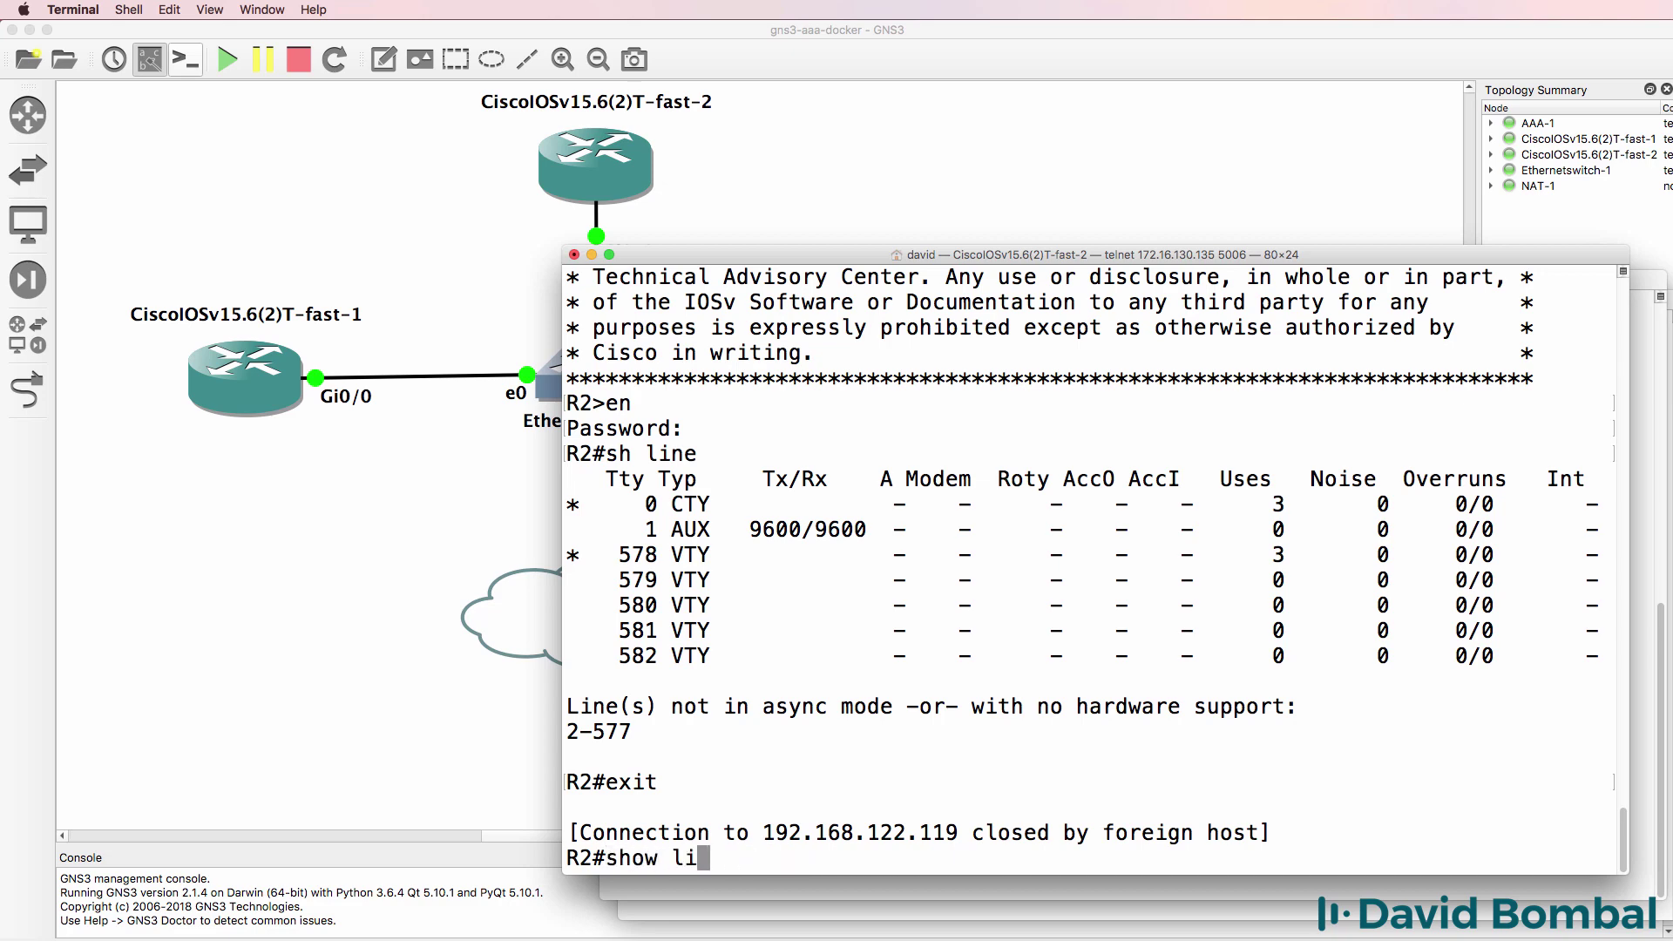
type("ne")
key("Return")
left_click_drag(723, 582, 447, 582)
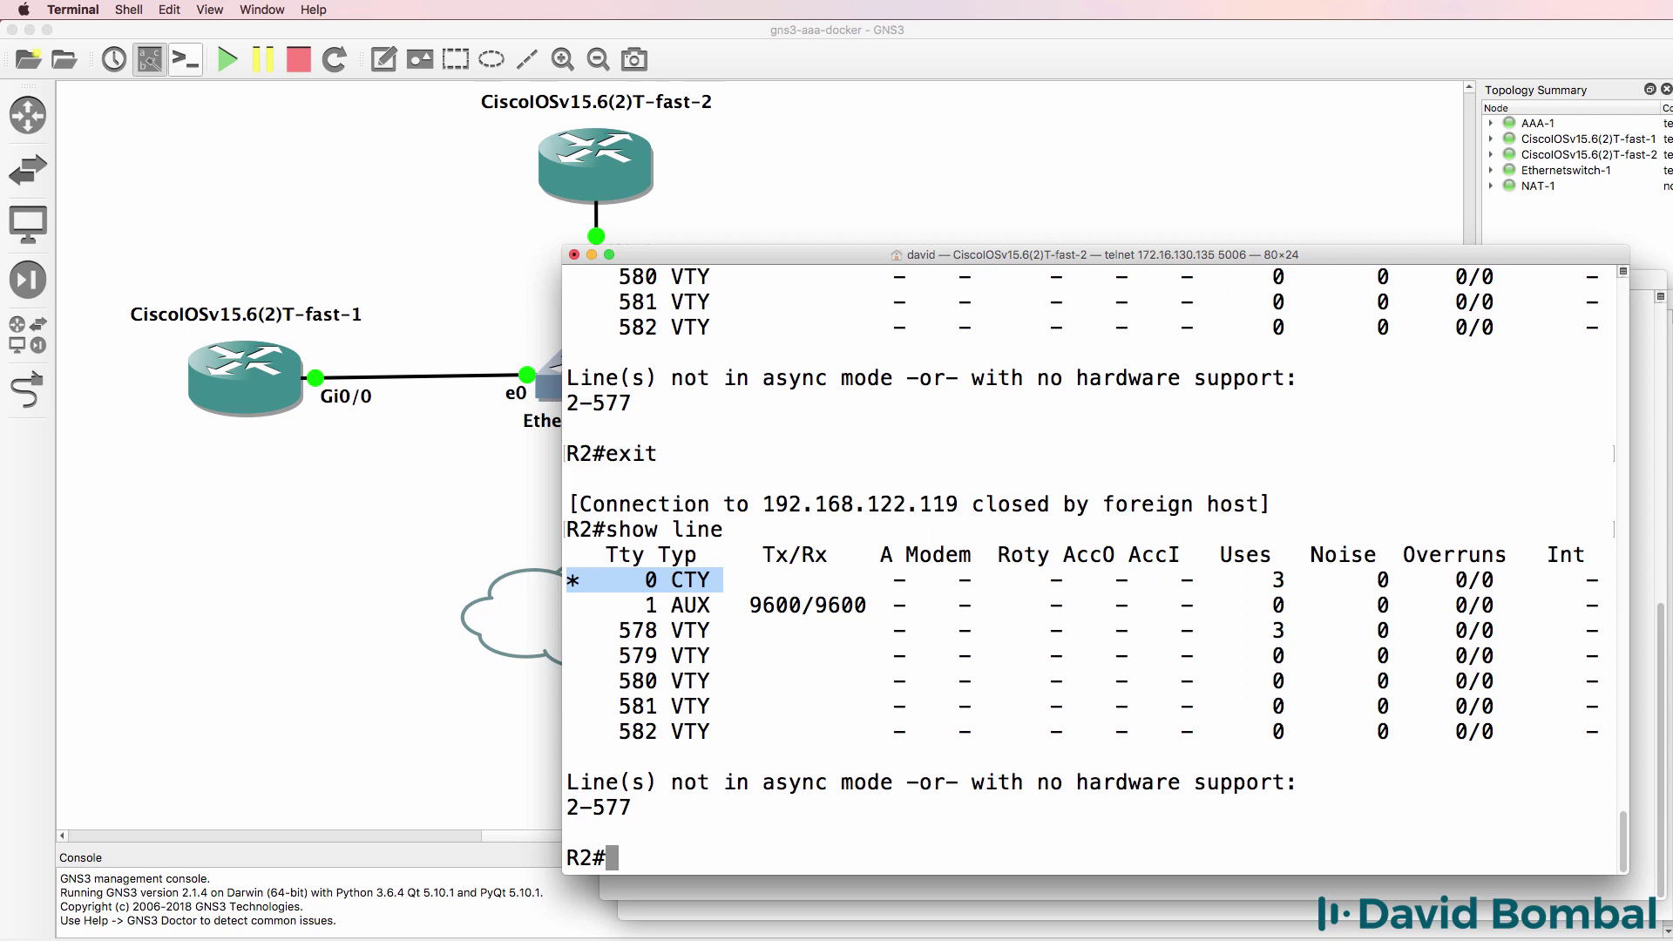
key("super+Tab")
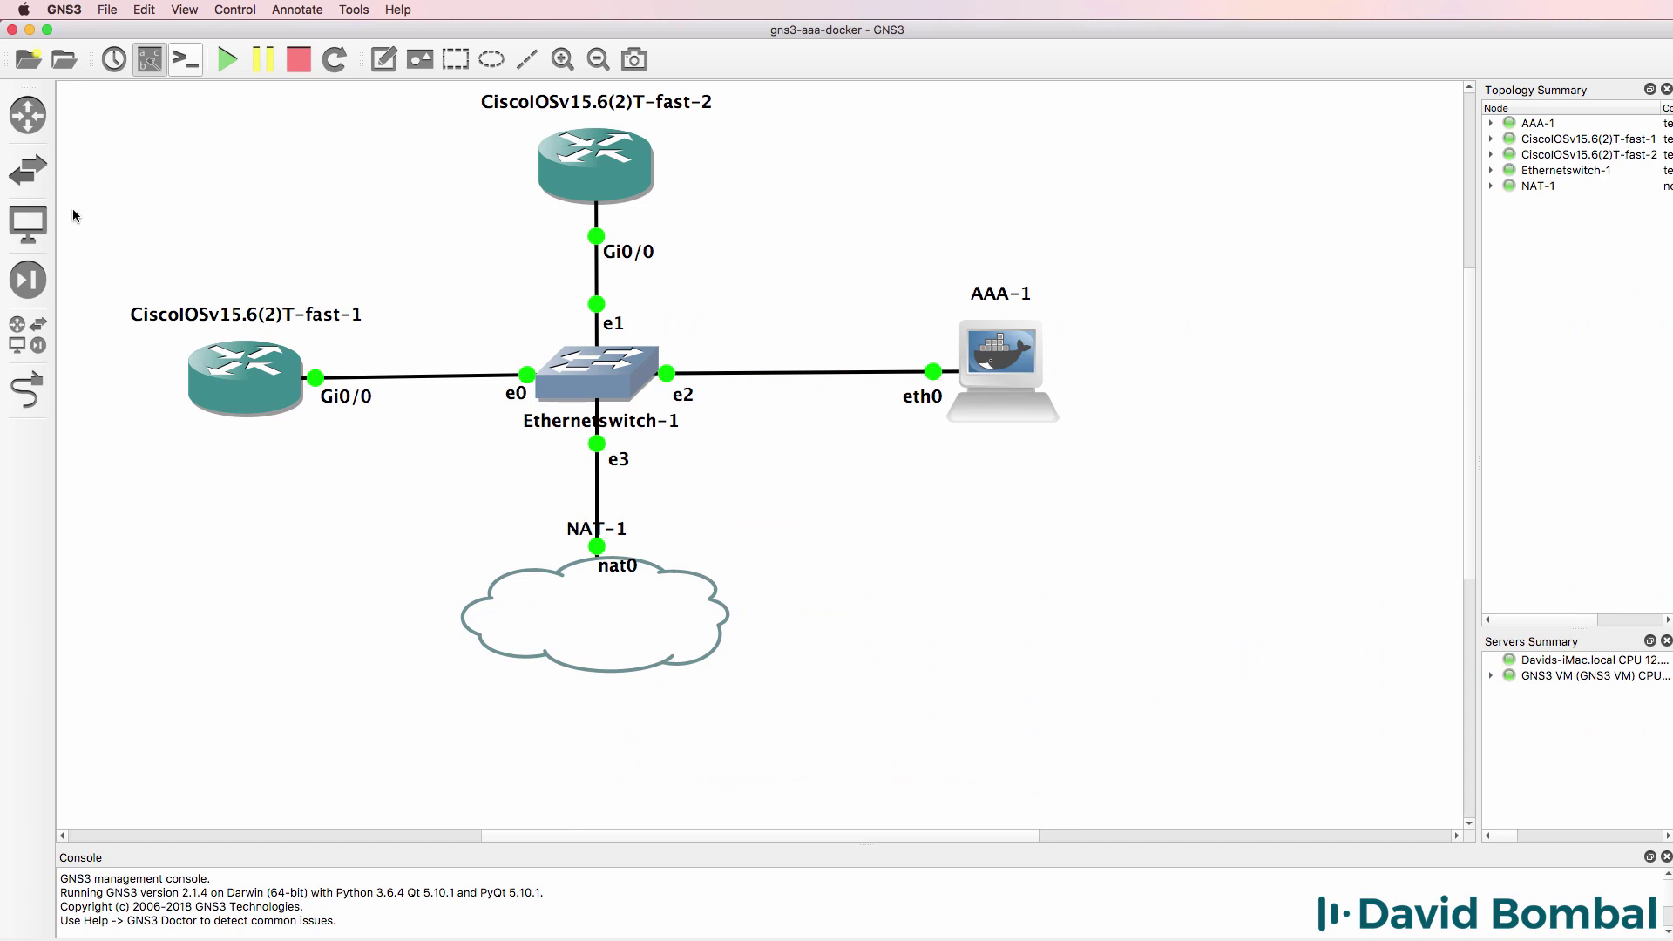
left_click(25, 227)
left_click_drag(103, 163, 1174, 544)
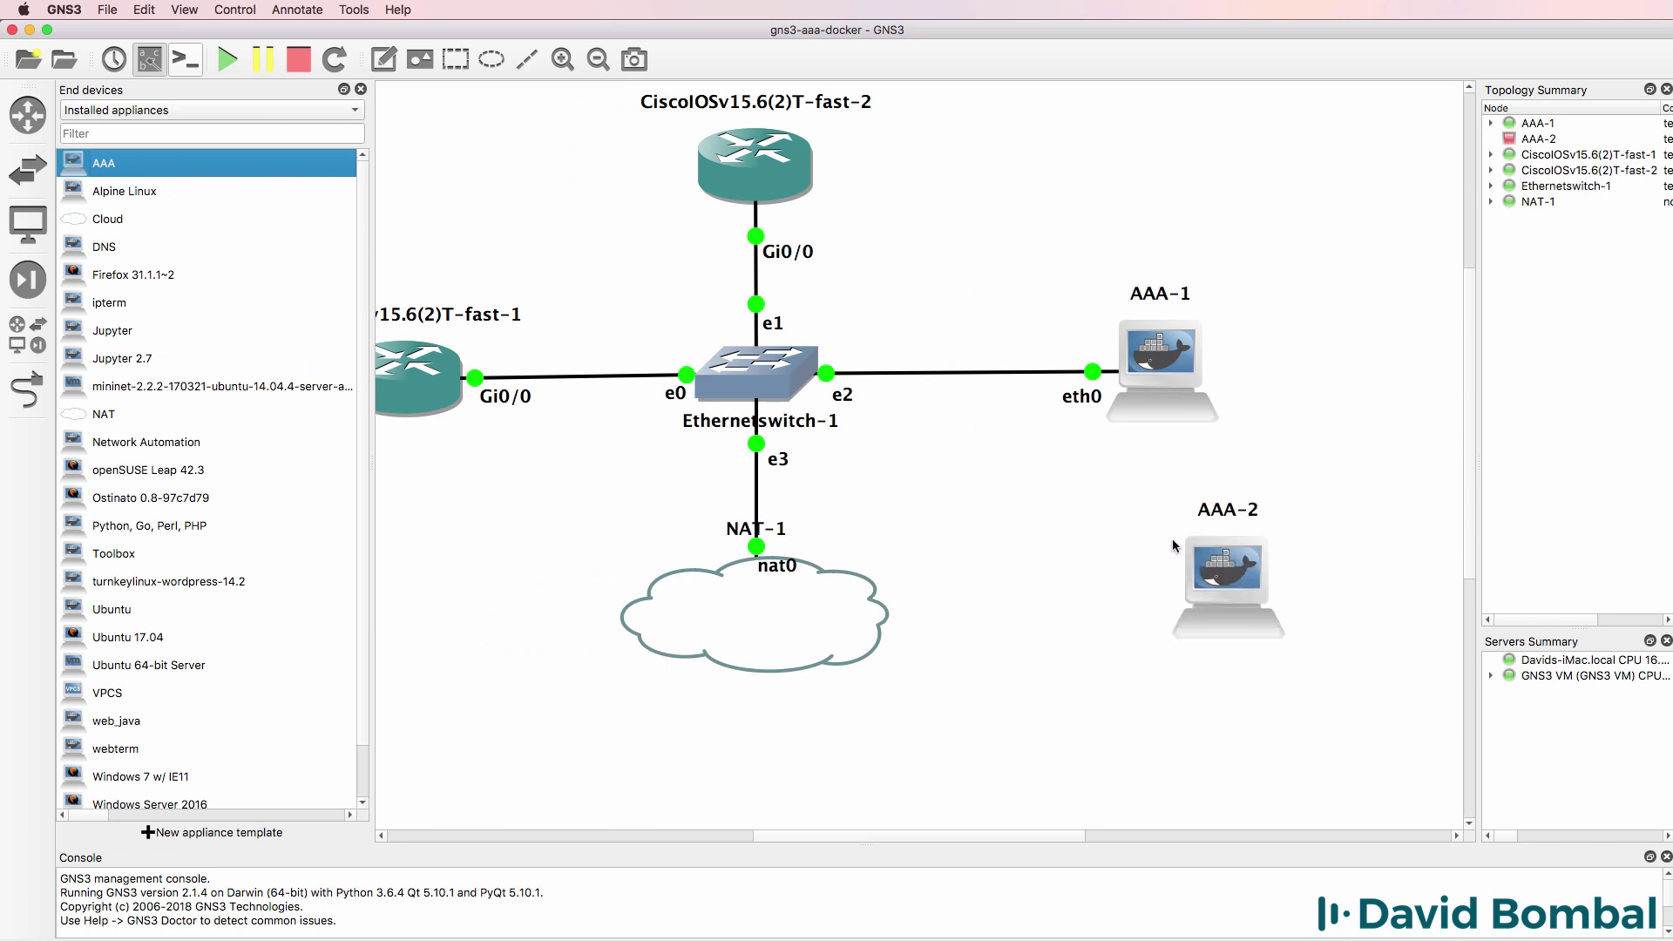
left_click(27, 390)
left_click(781, 376)
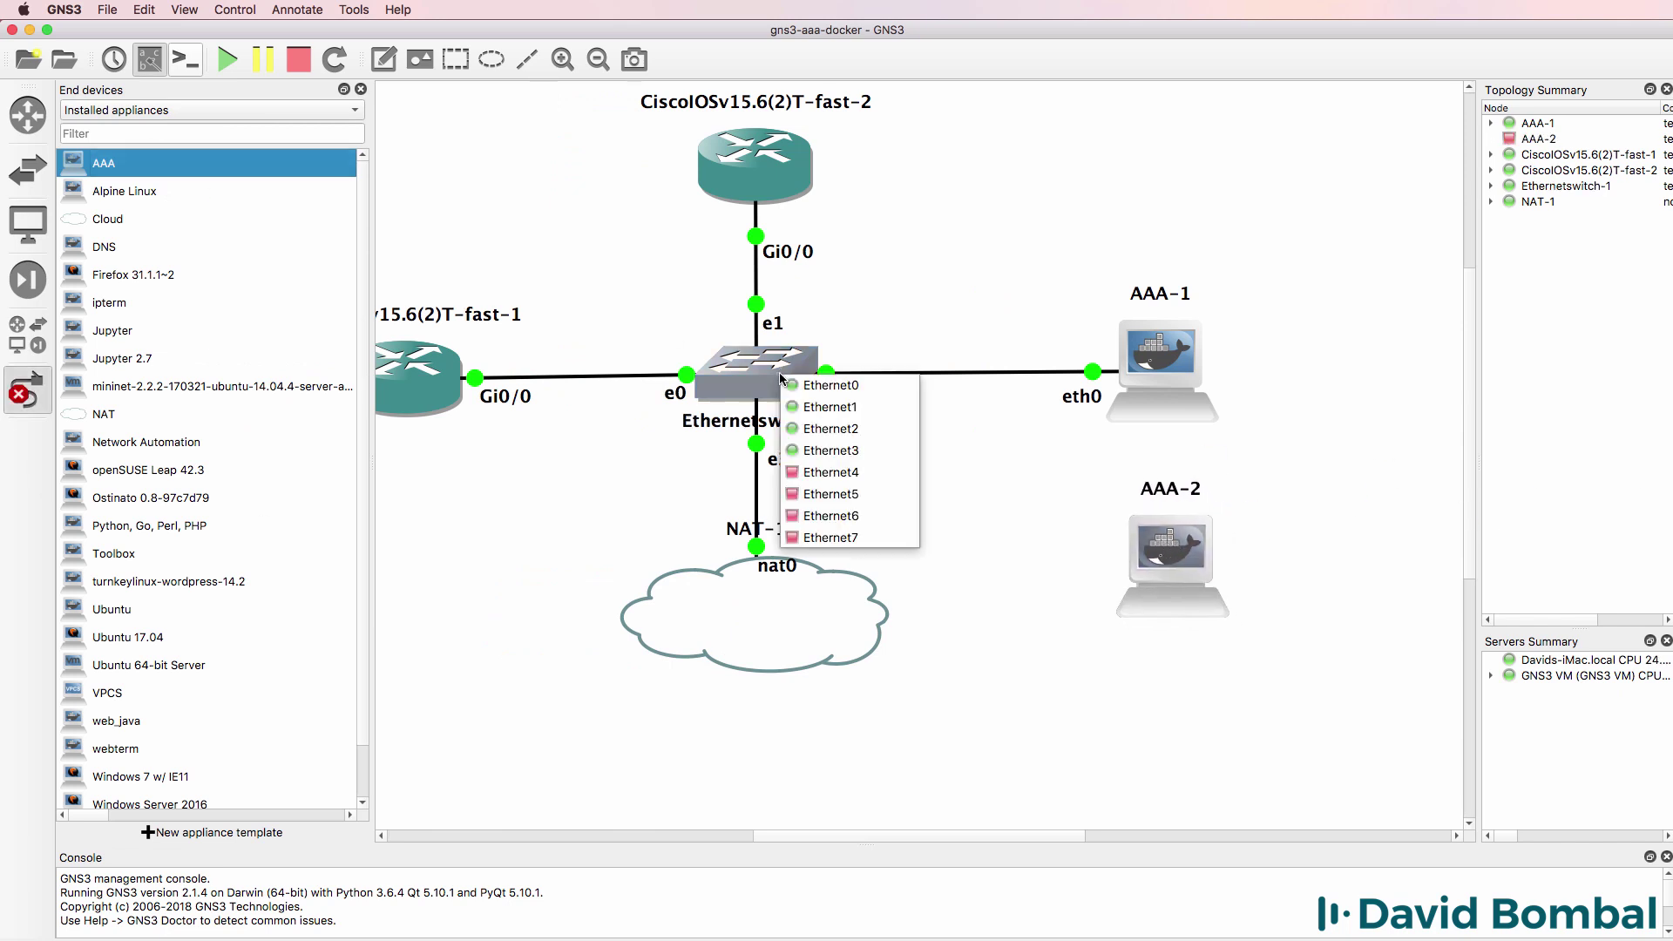
left_click(829, 472)
left_click(1177, 556)
left_click(1220, 568)
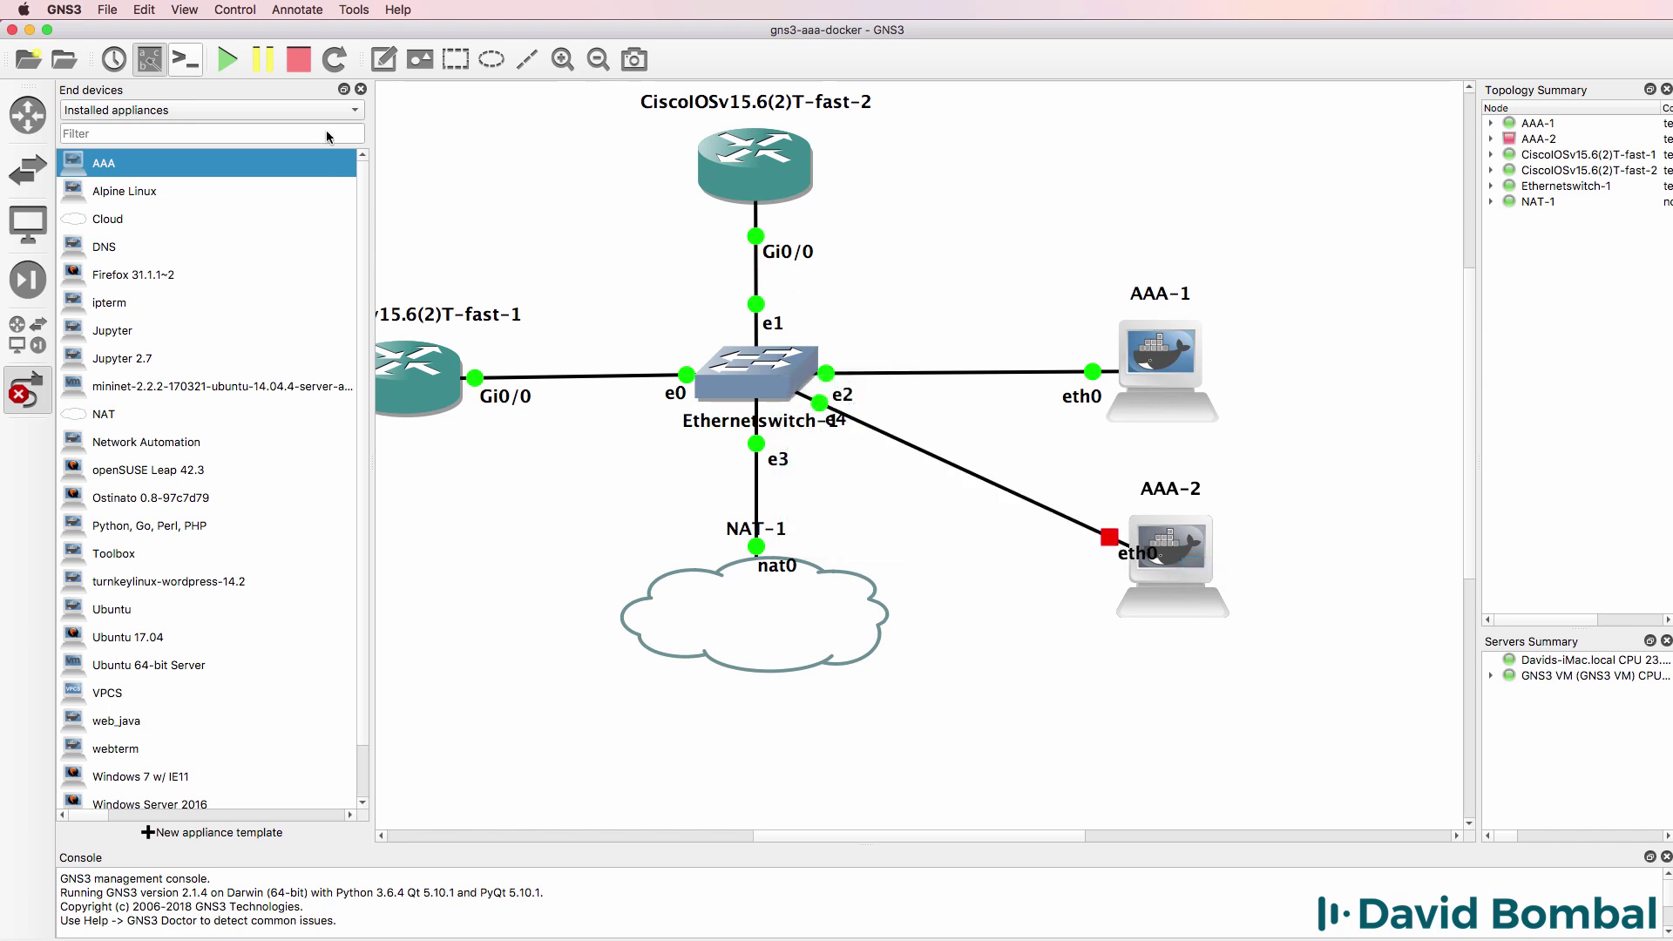
left_click(361, 89)
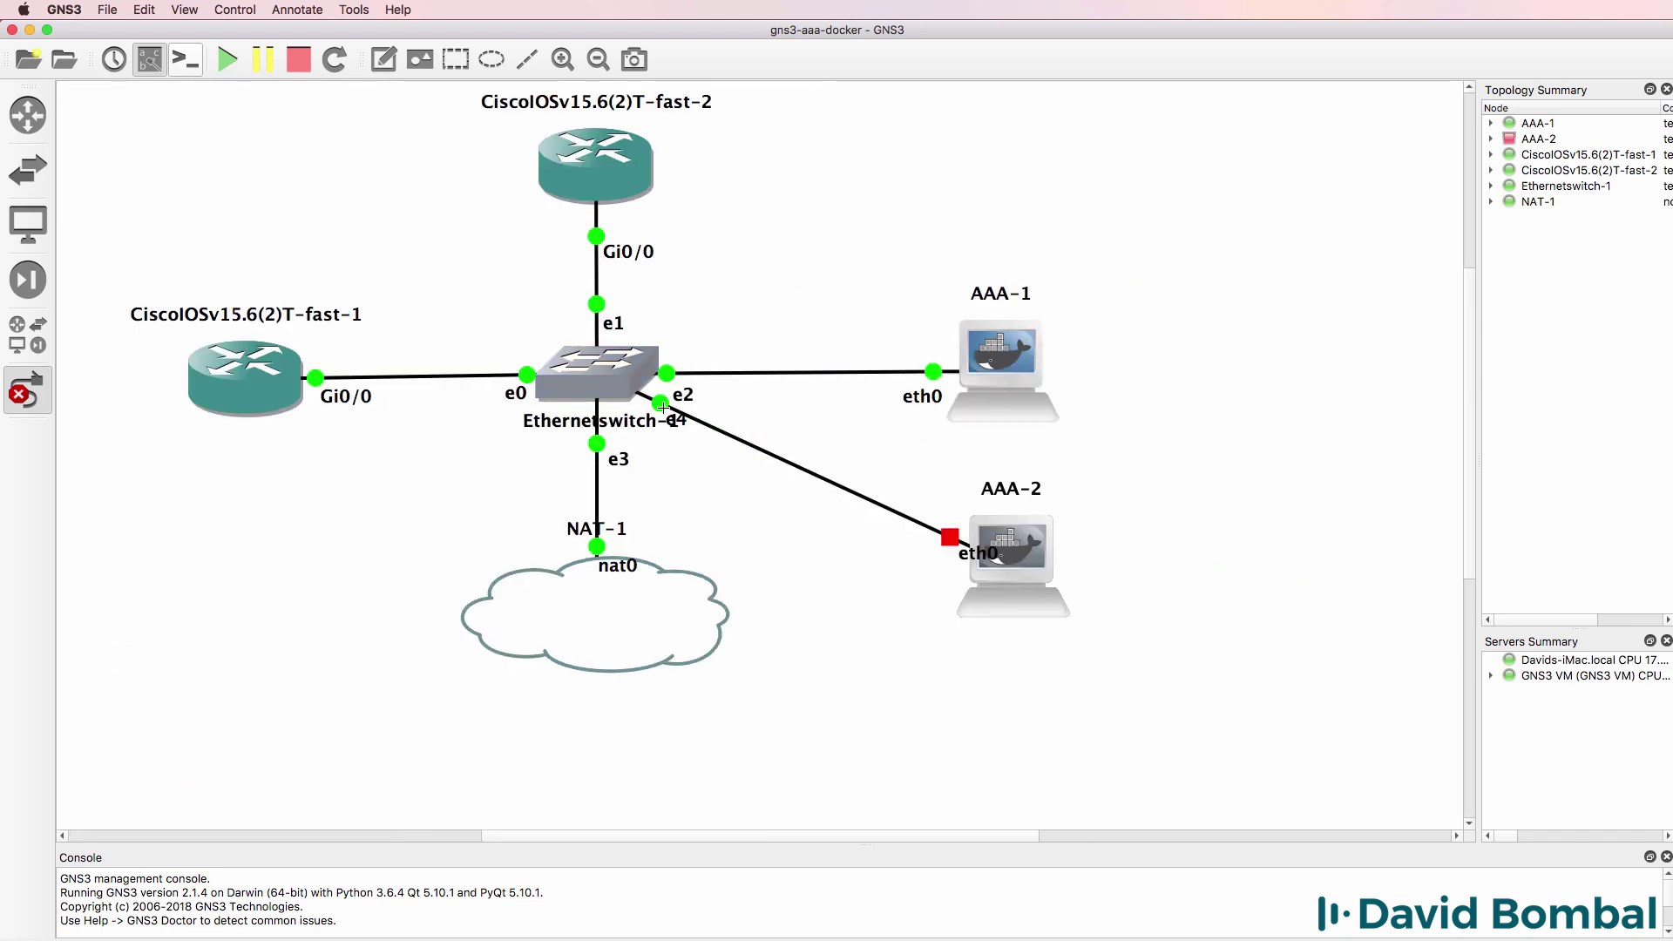
left_click(44, 387)
left_click_drag(968, 554, 893, 557)
left_click(912, 616)
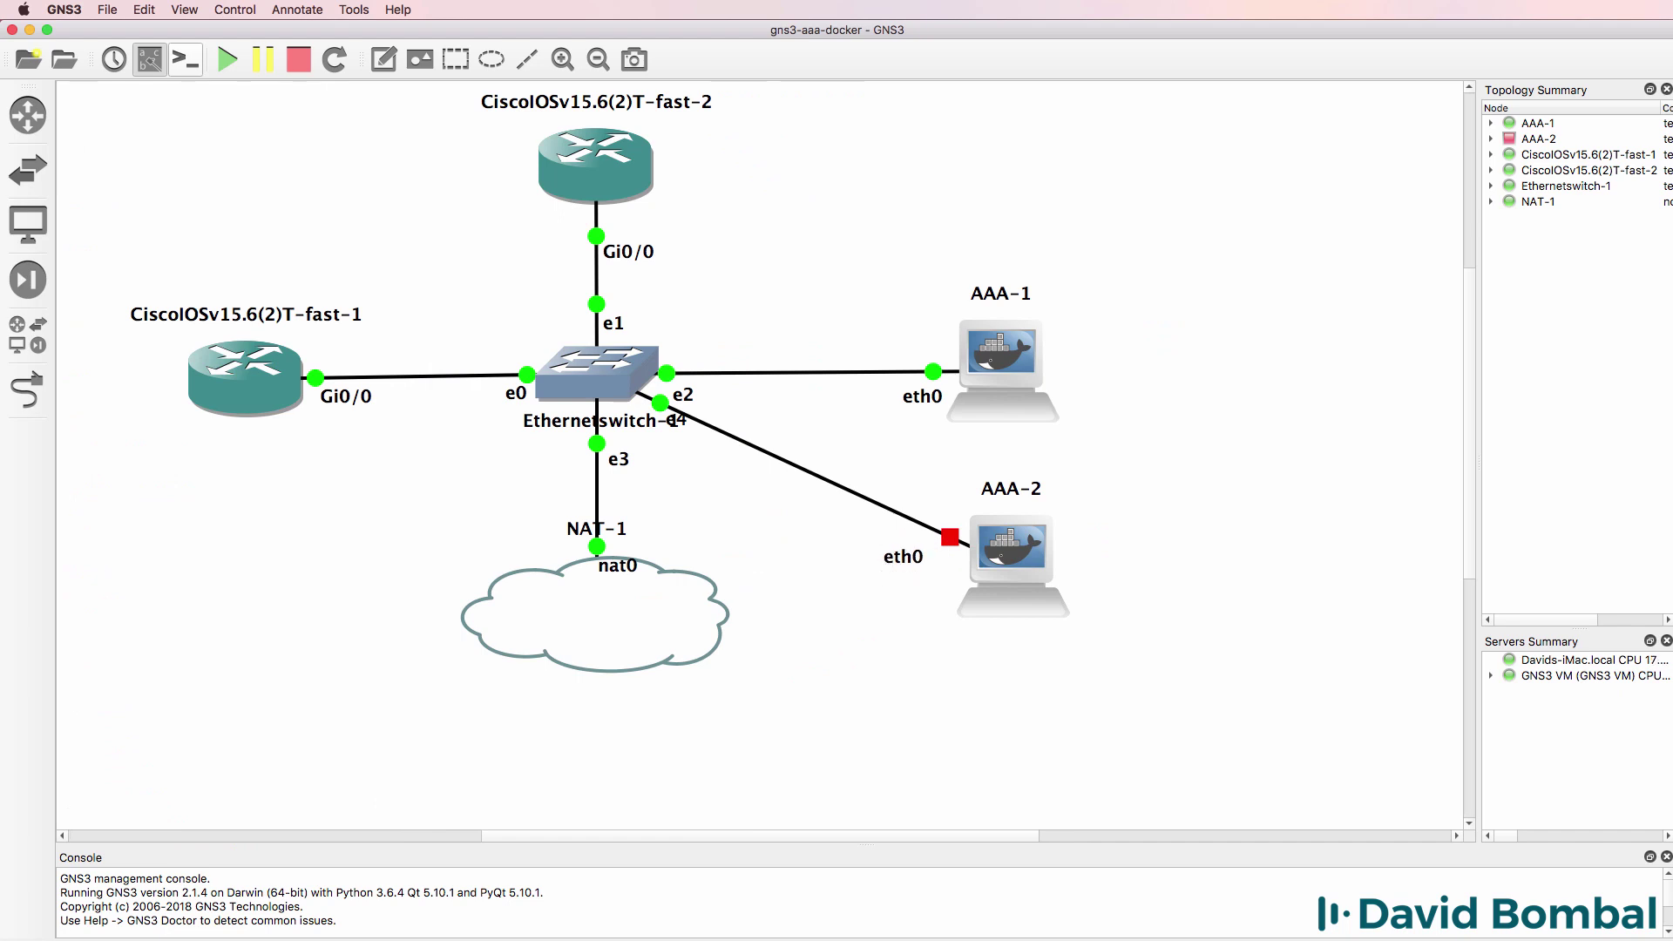
left_click_drag(1012, 552, 998, 551)
mouse_move(1007, 373)
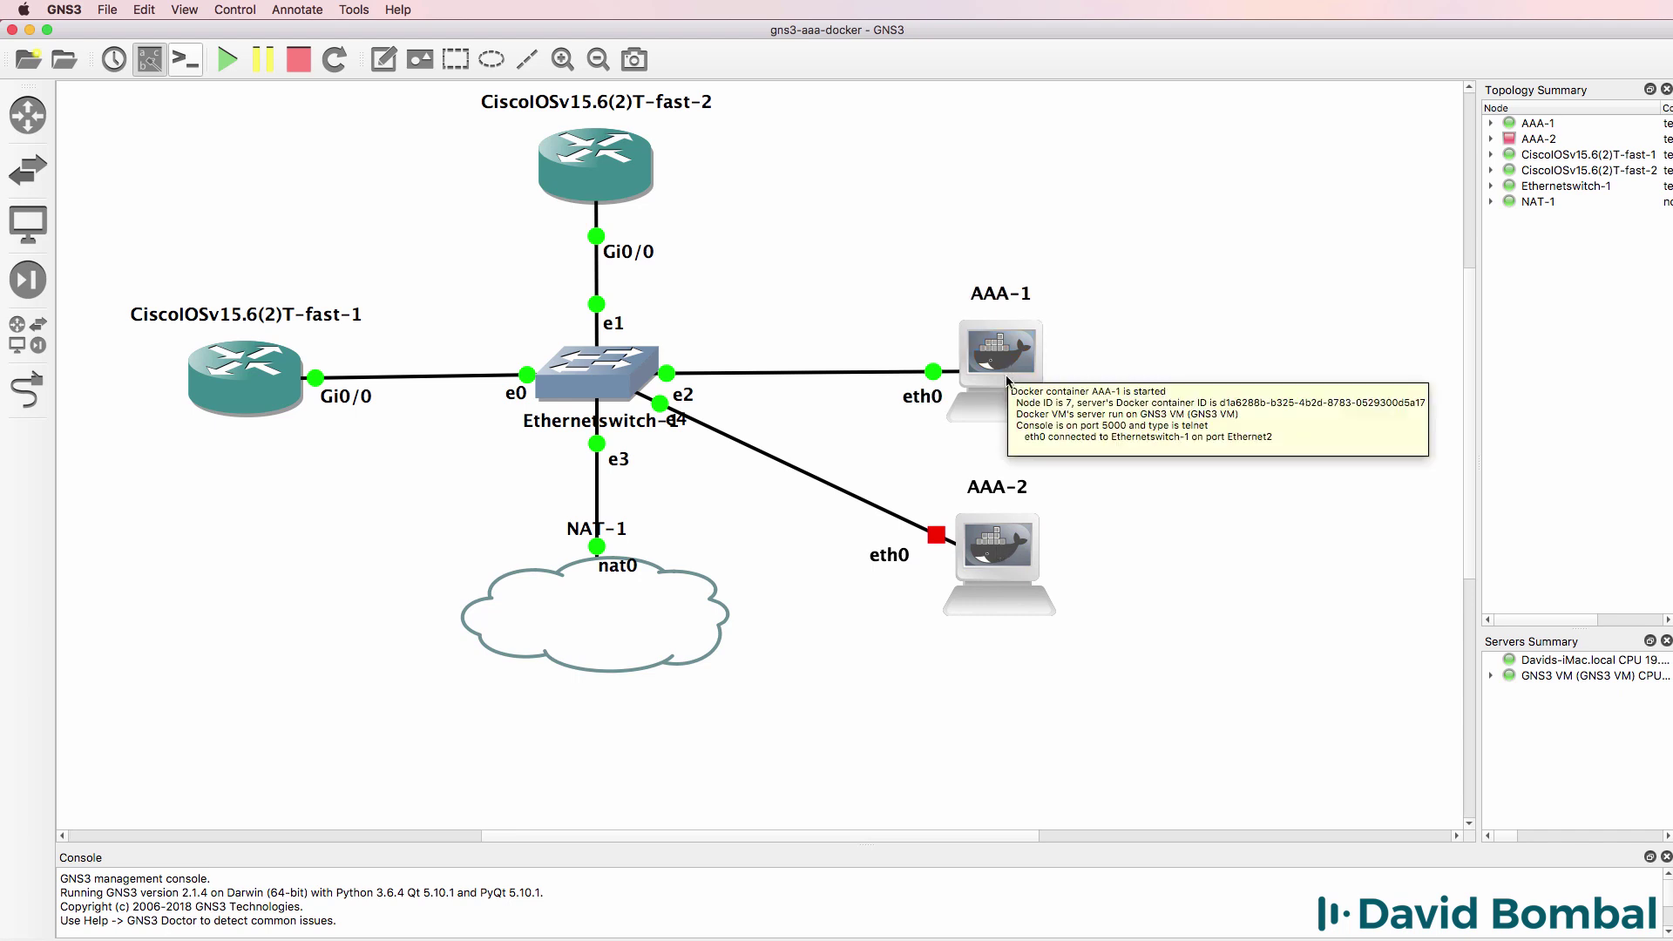
mouse_move(993, 572)
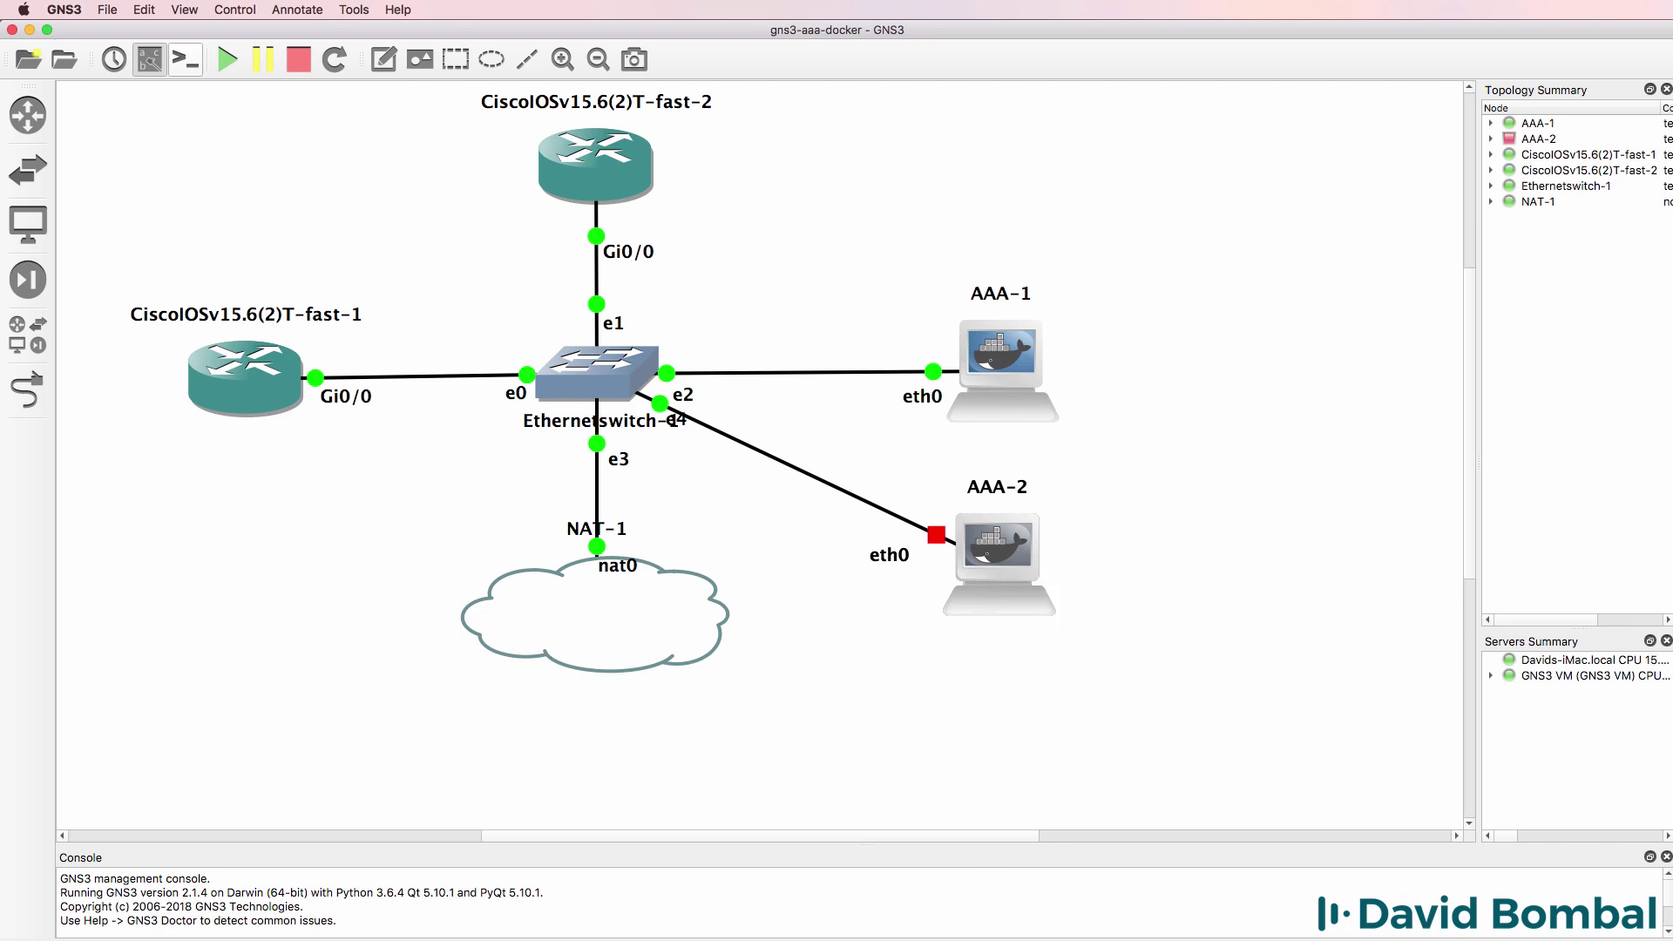
- Show R2's running config, highlighting the enable password, aaa new-model and RADIUS server group lines
key("super+Tab")
key("Return")
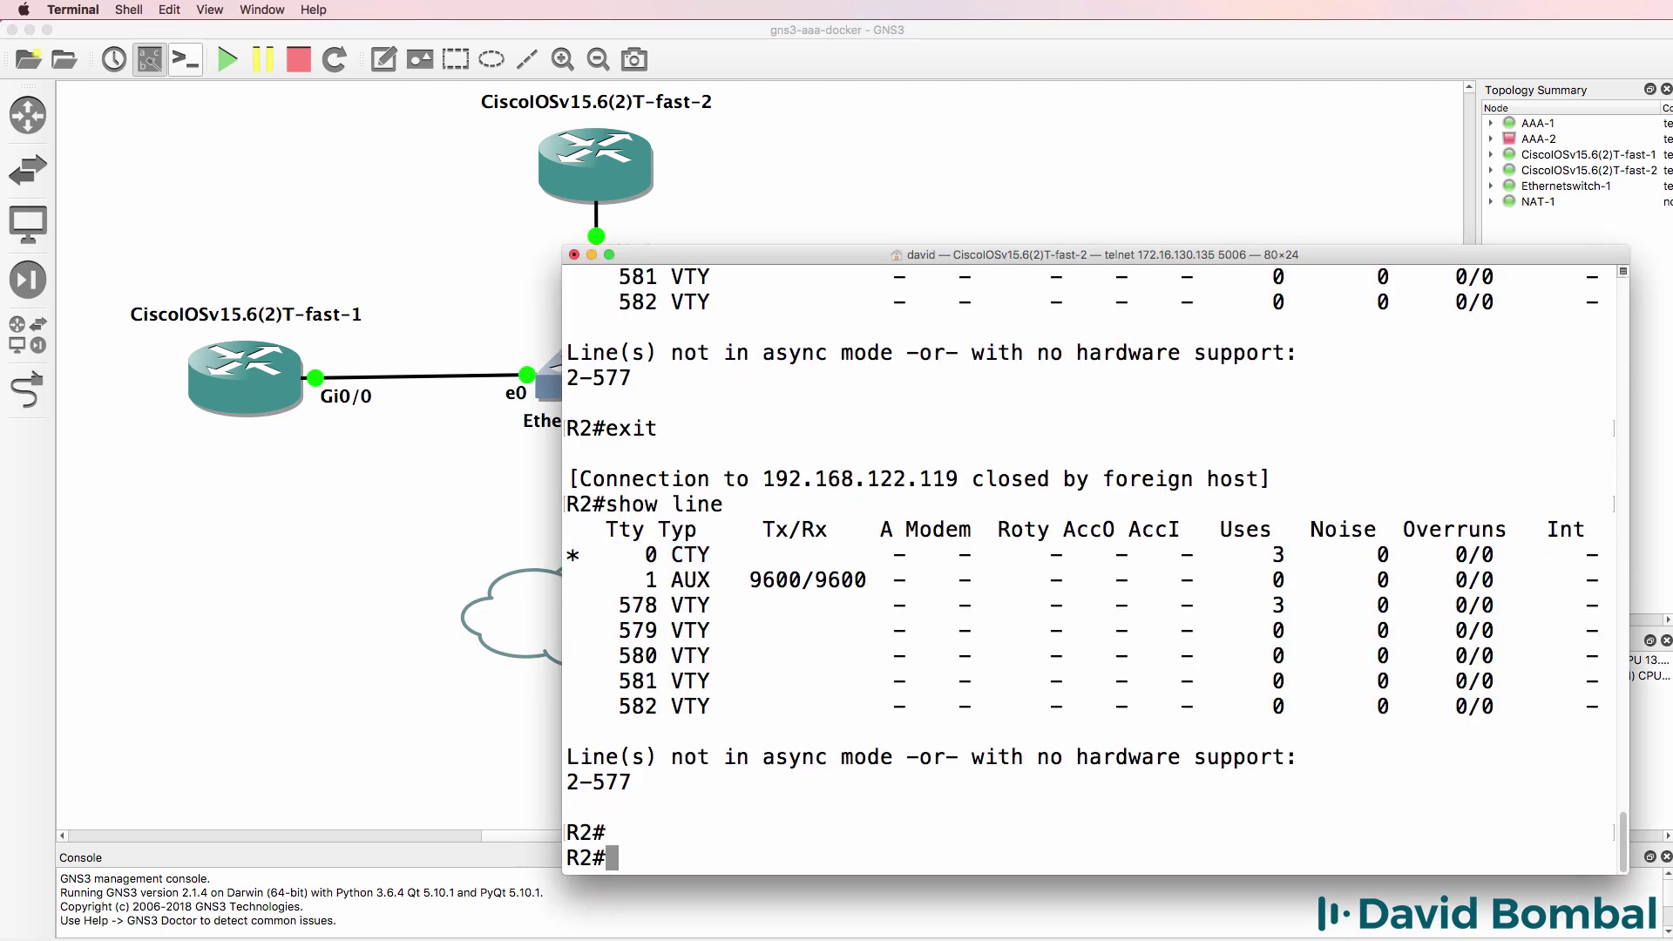
type("sh run")
key("Return")
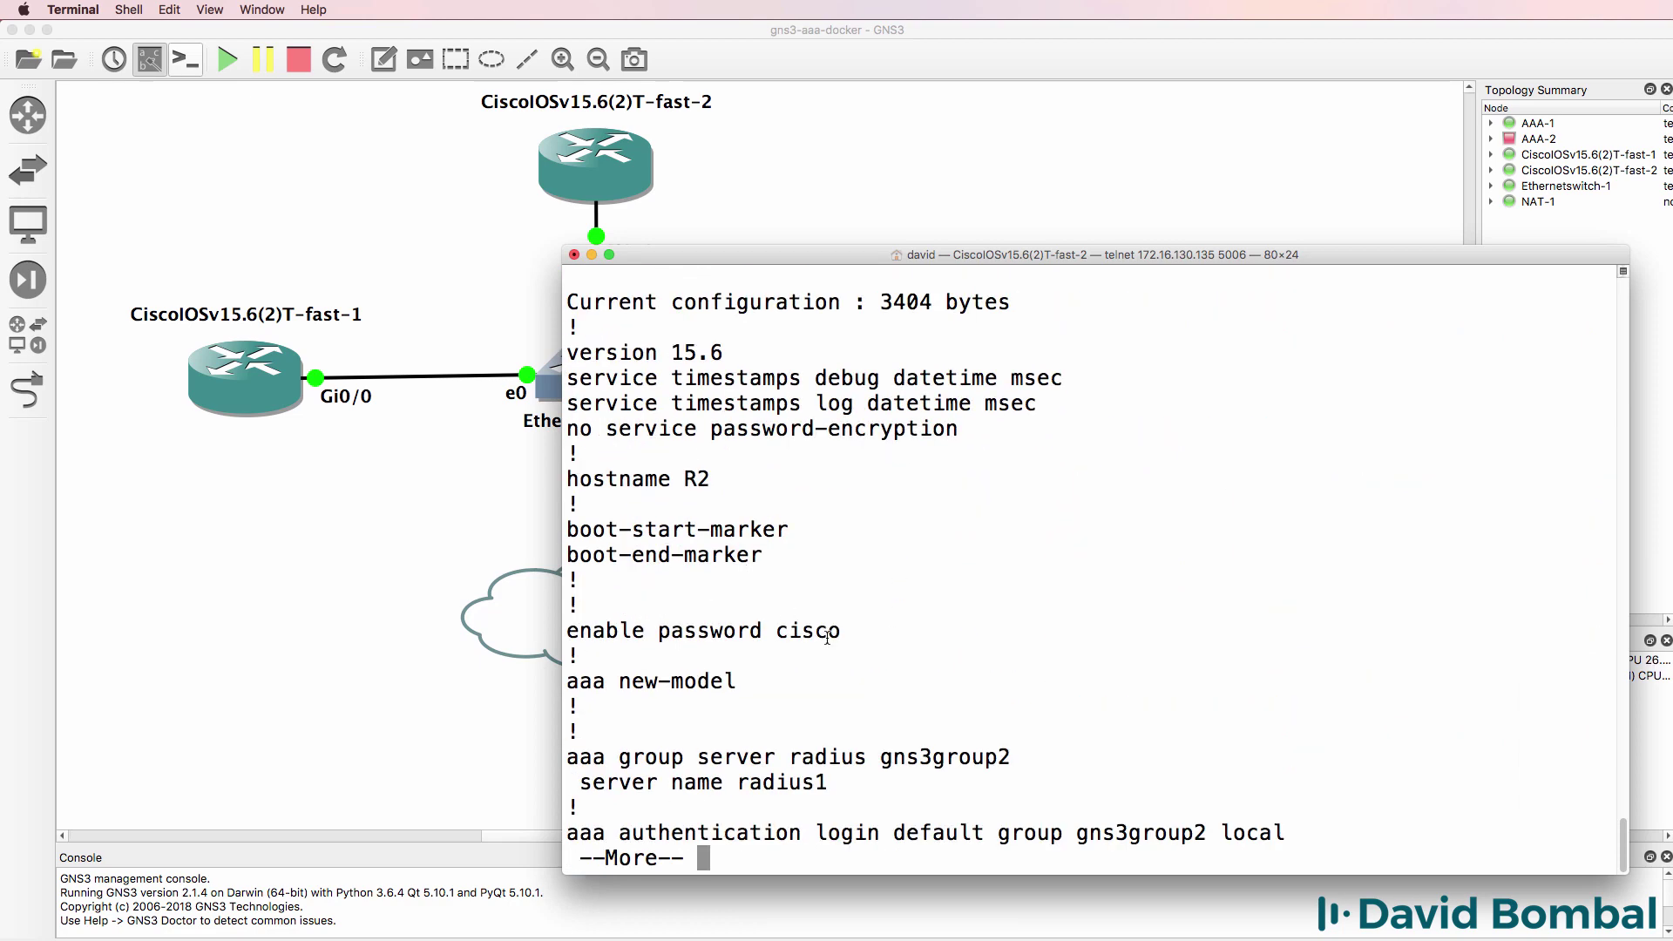
left_click_drag(842, 631, 532, 634)
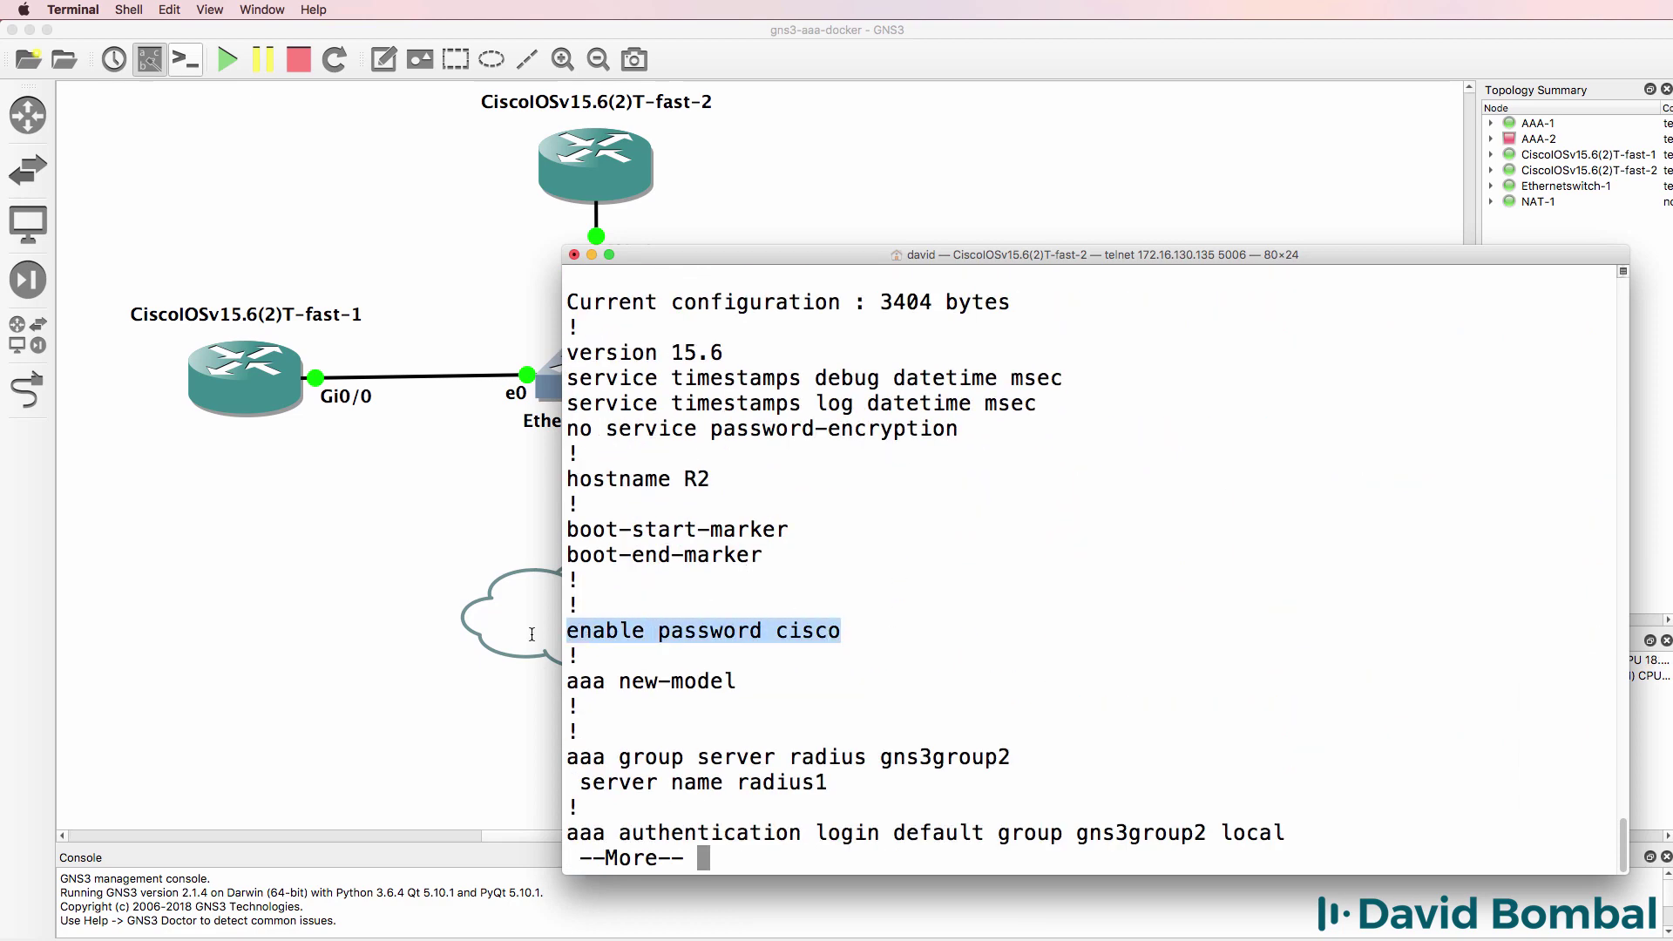
left_click_drag(767, 681, 558, 687)
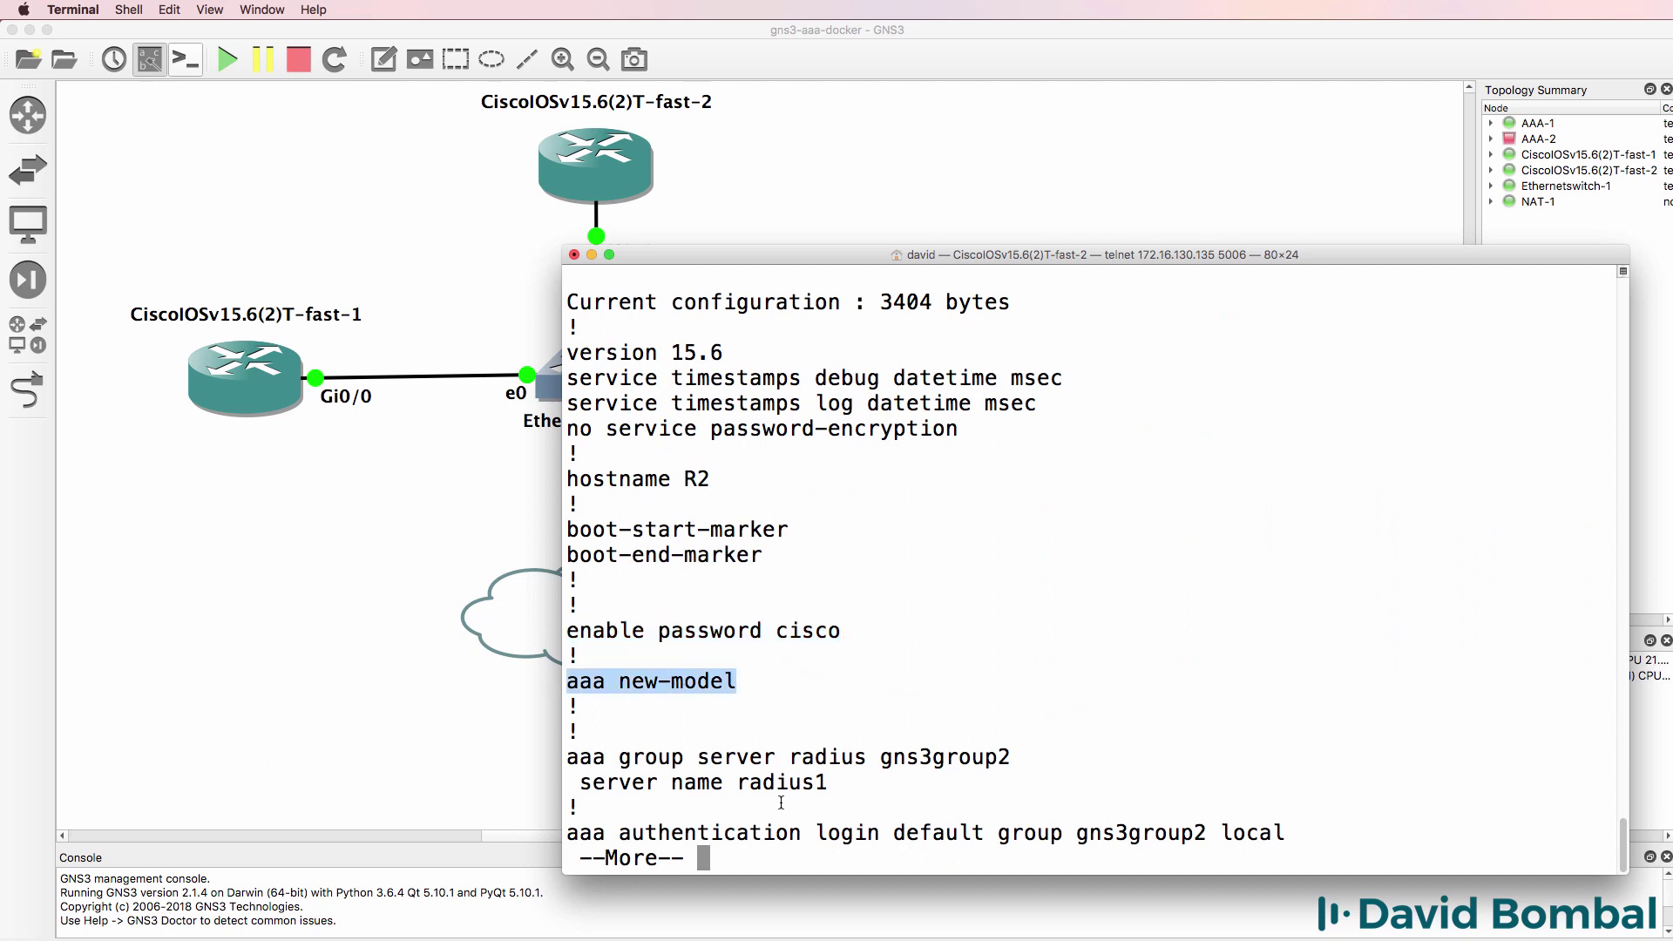
left_click_drag(852, 792, 601, 732)
key("Return")
key("Return")
key("Return")
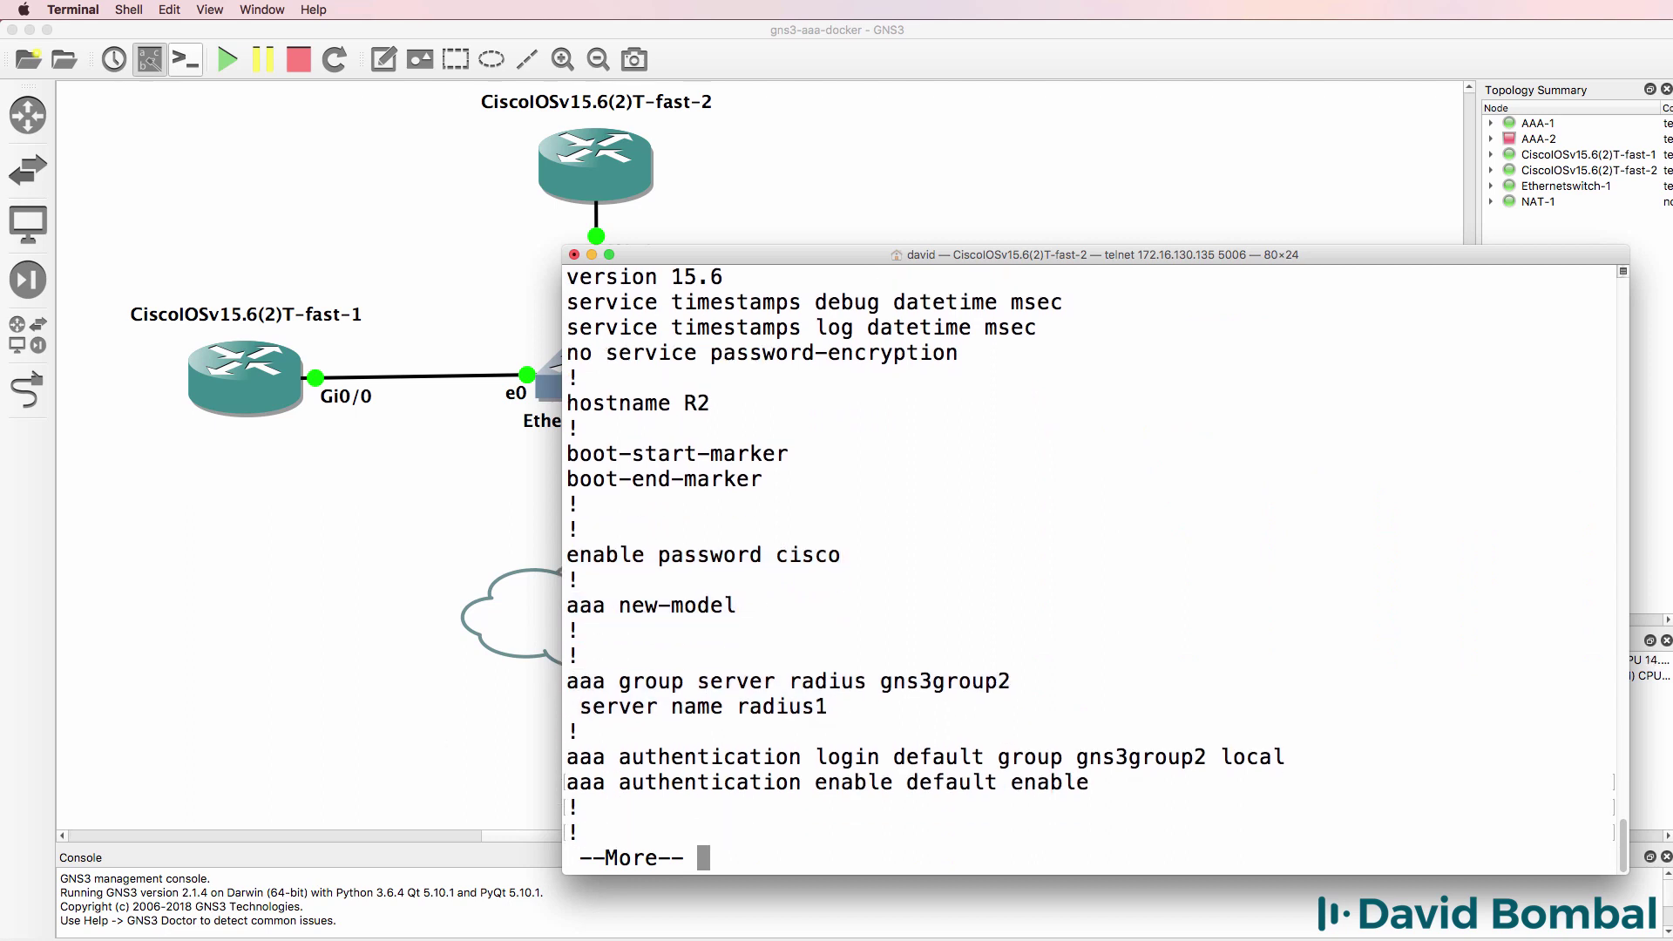
key("Return")
key("Return")
key("Return")
key("Return")
- Highlight the aaa authentication login line using gns3group2 with local fallback, and the enable default line
left_click_drag(1286, 655, 550, 664)
left_click_drag(1065, 655, 1217, 655)
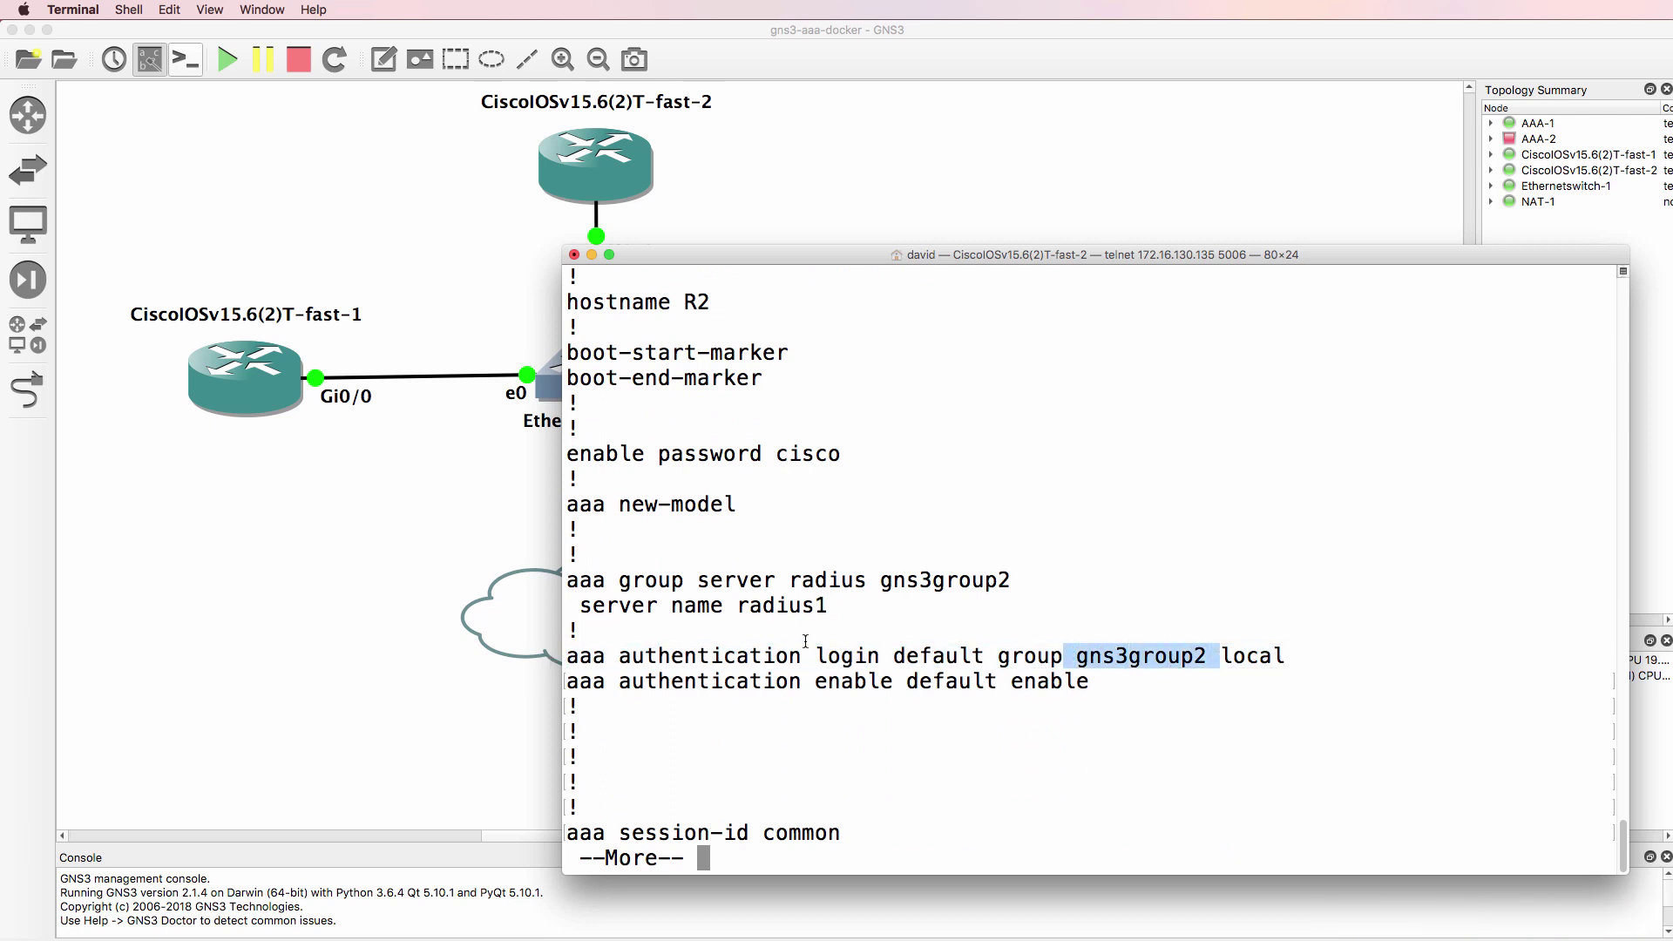
left_click_drag(802, 655, 890, 662)
left_click_drag(1217, 654, 1288, 660)
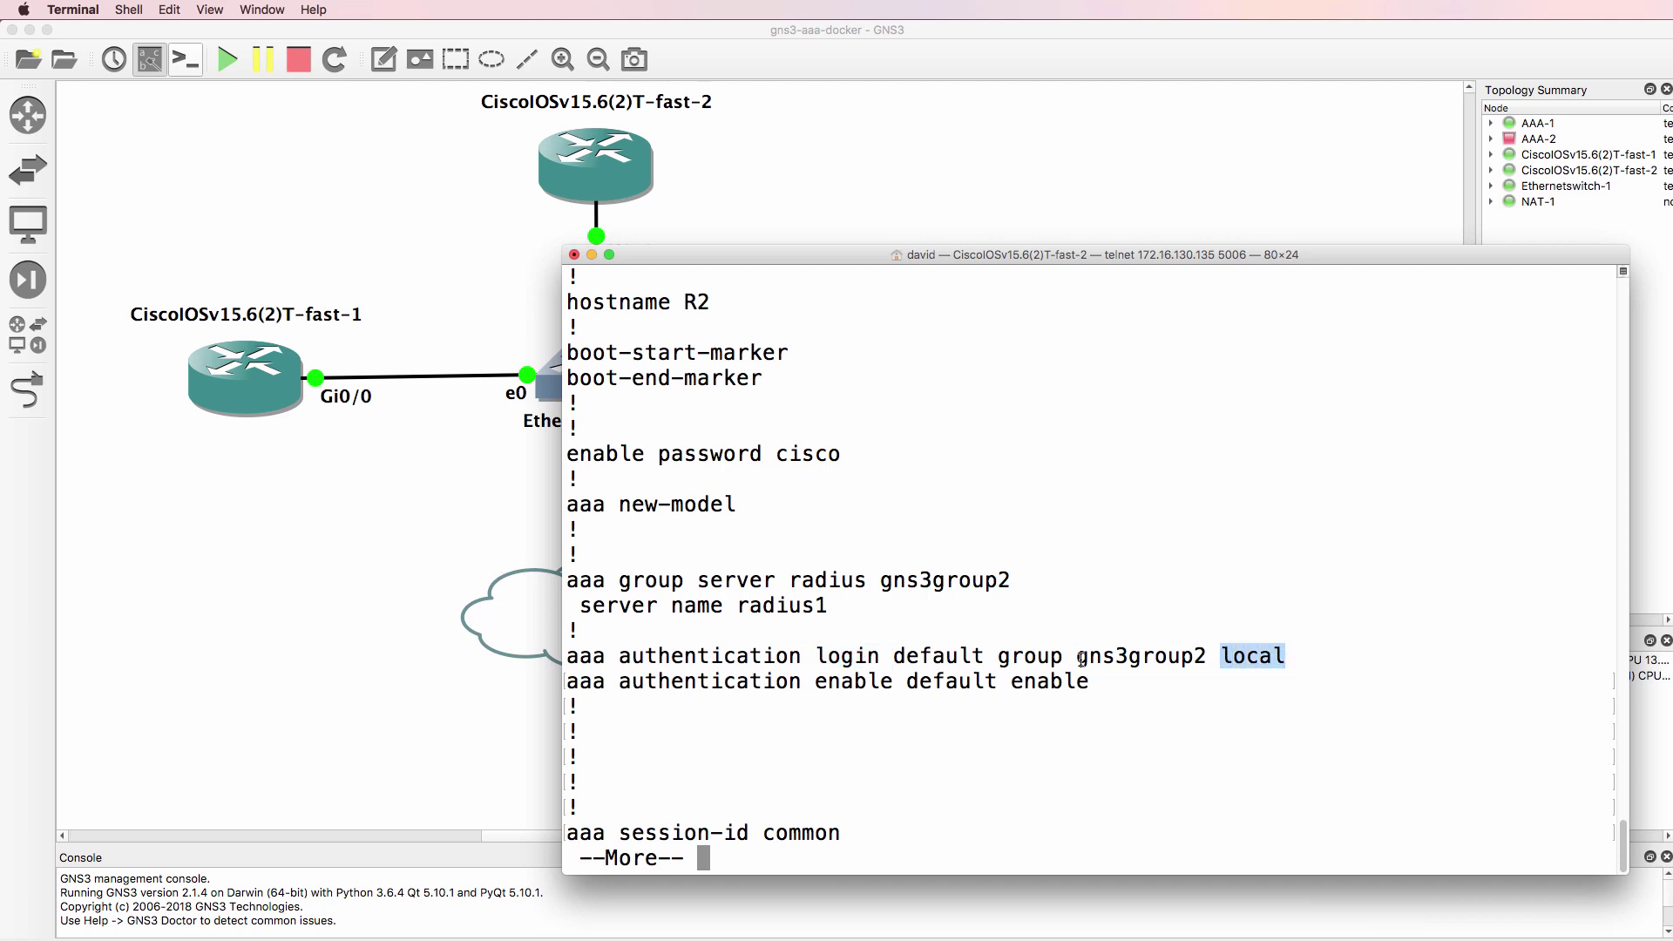
left_click_drag(1090, 681, 556, 671)
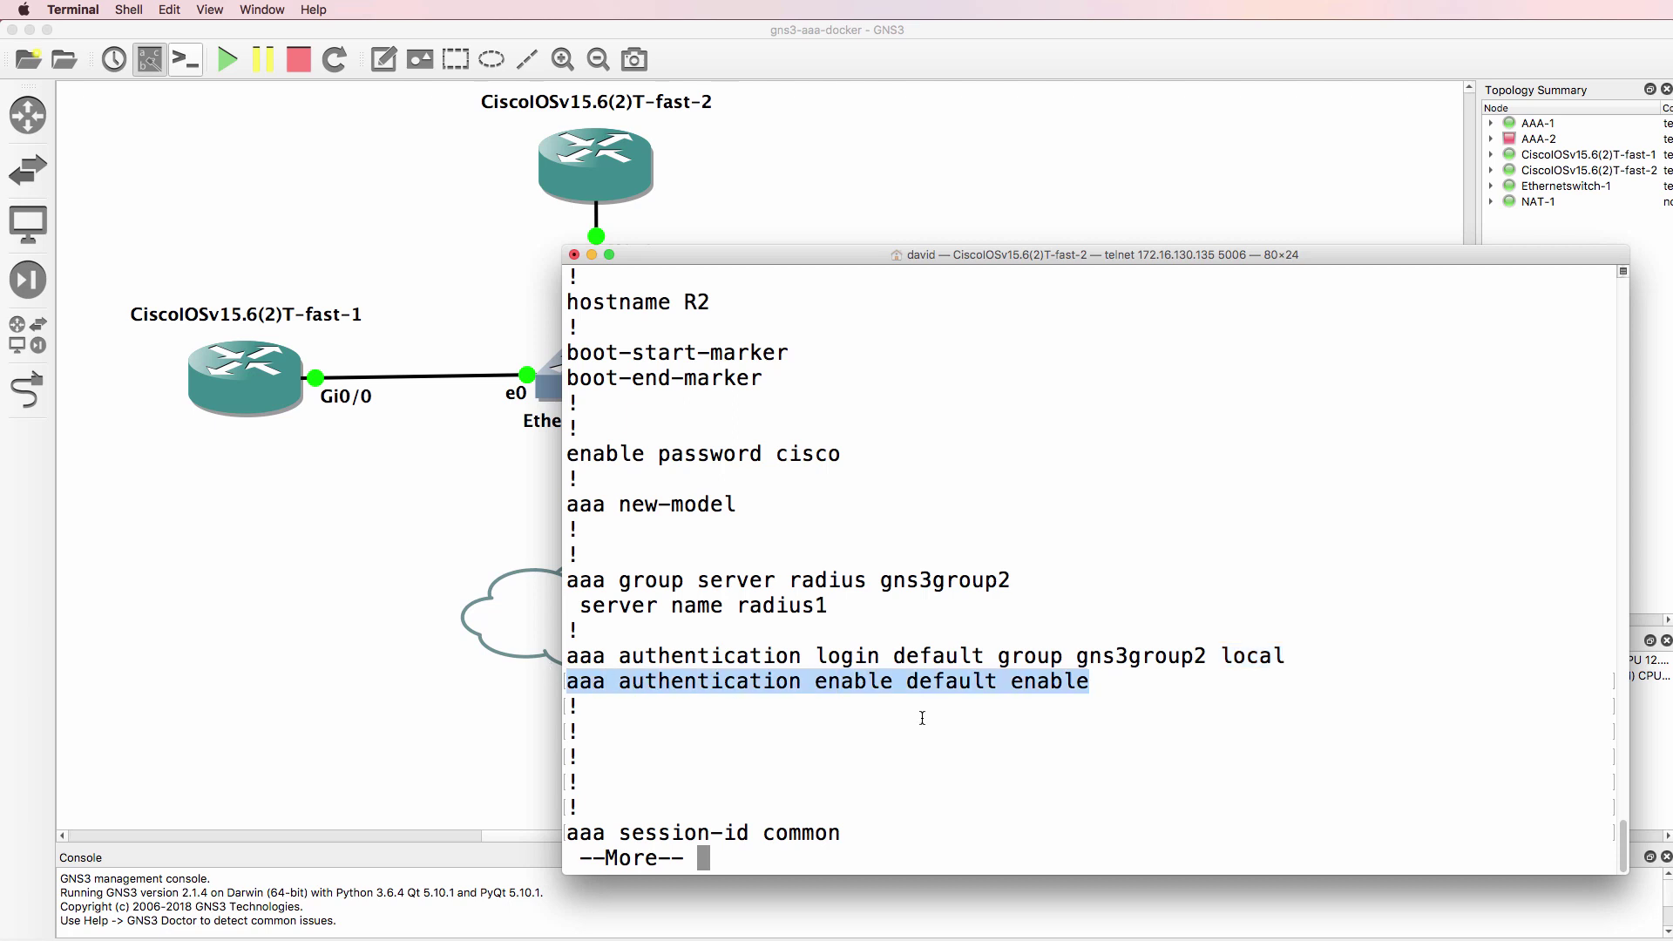
- Page down to the local username and radius1 server 192.168.122.201 lines, then quit the listing
key("space")
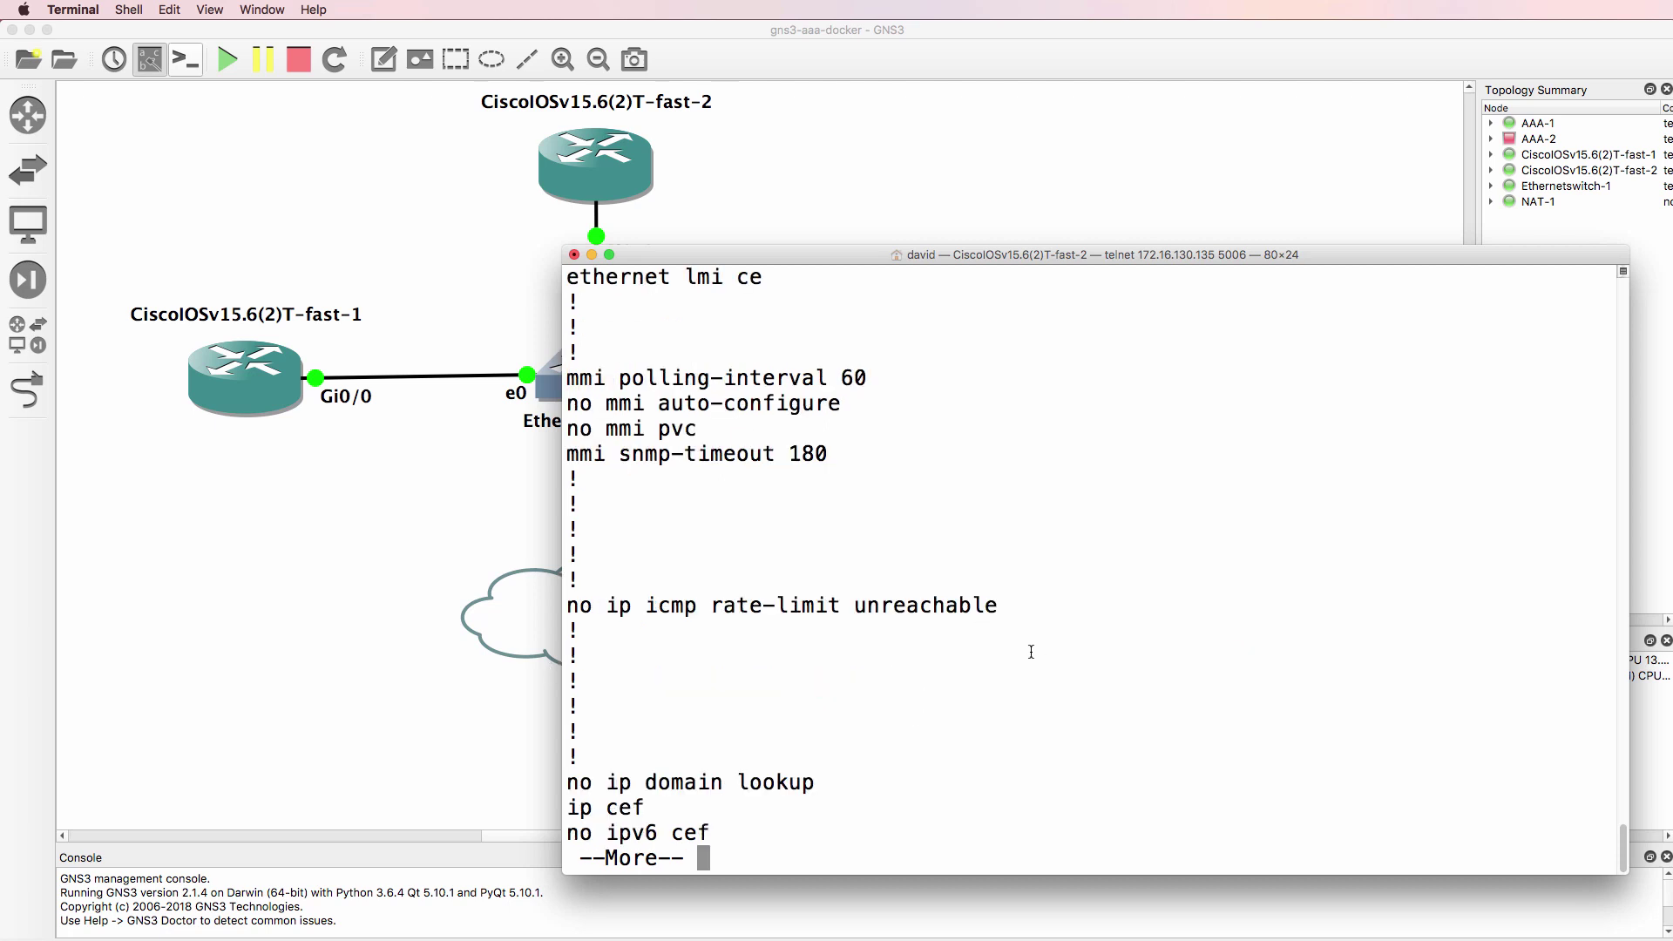
key("space")
left_click_drag(952, 456, 566, 425)
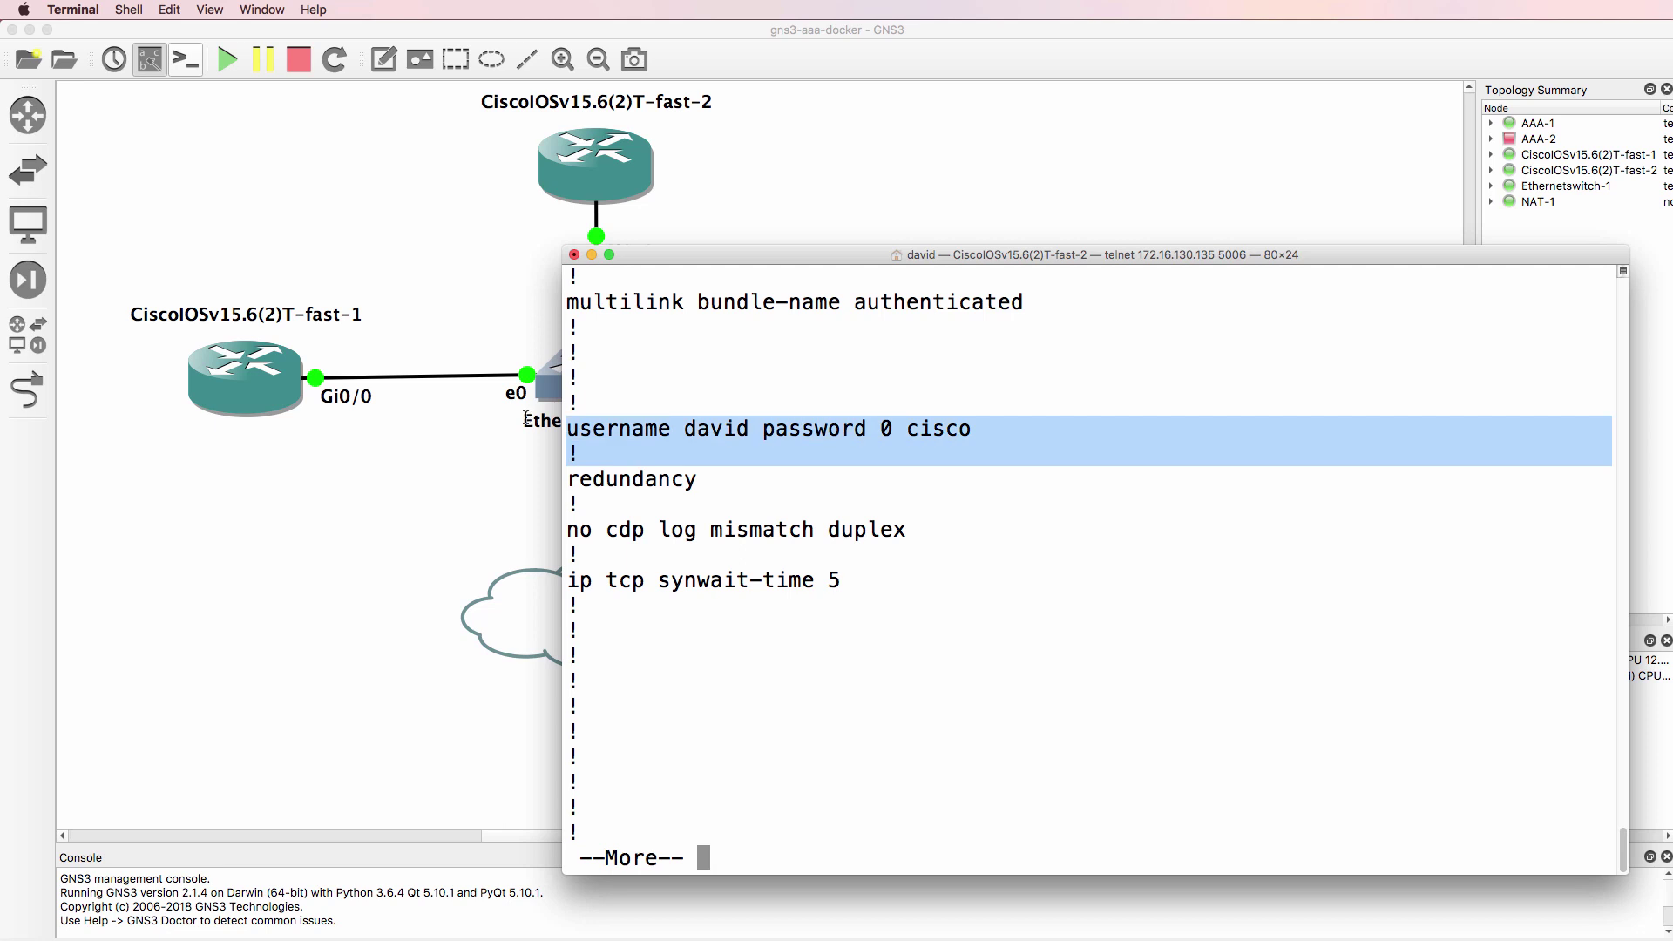
key("space")
key("space")
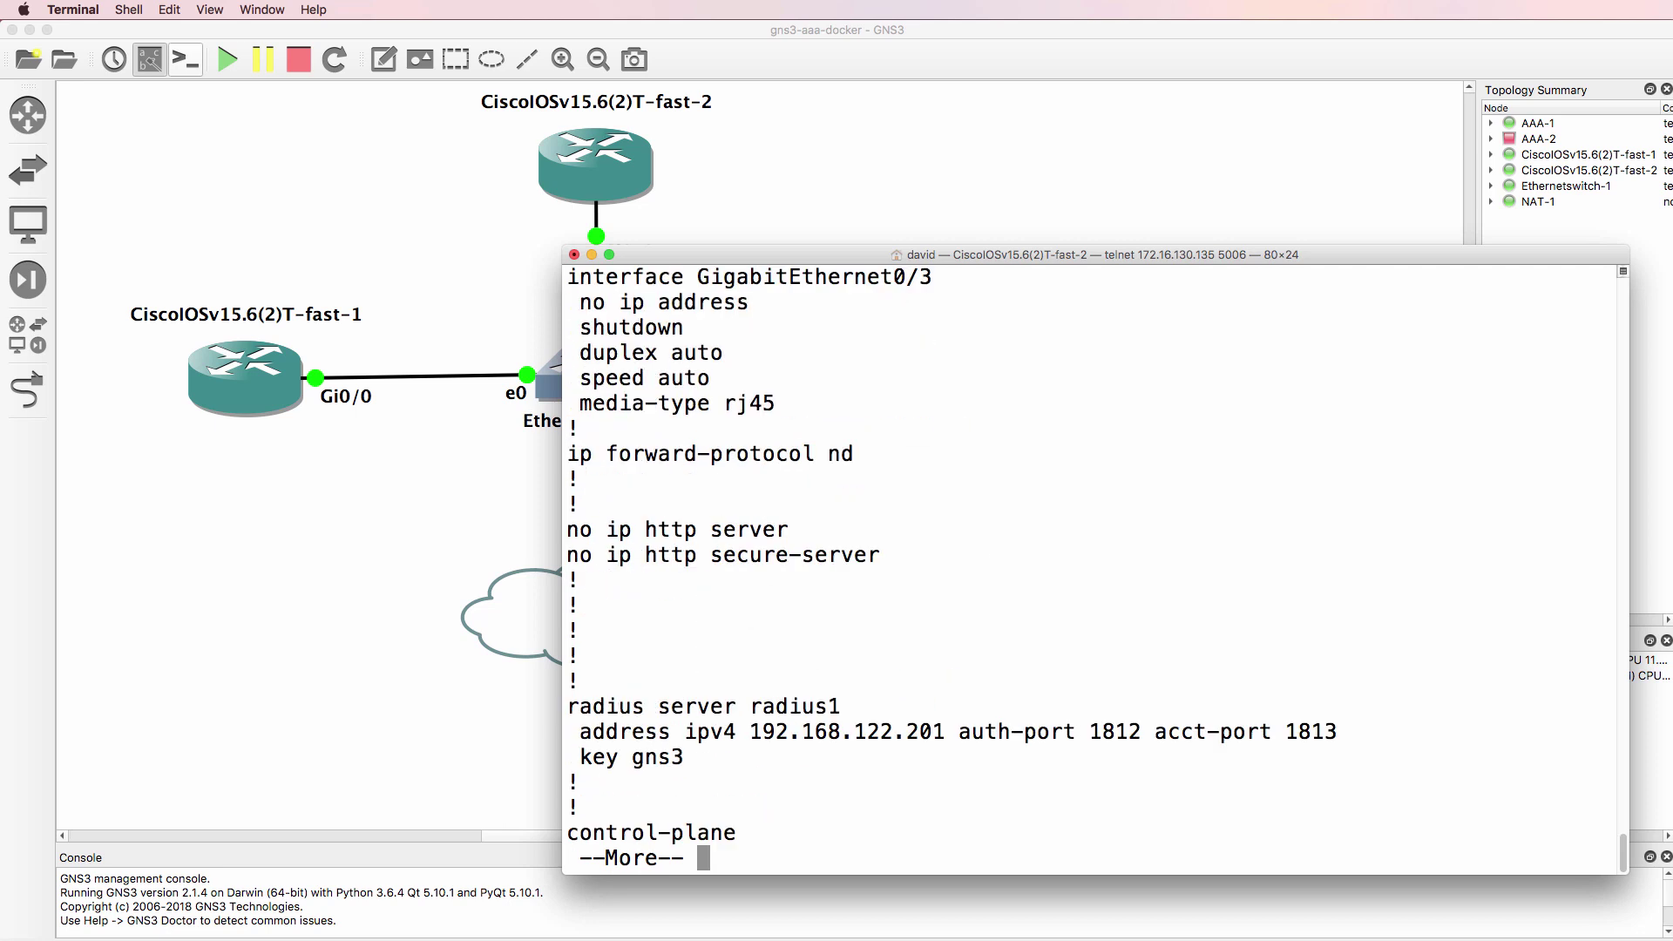
left_click_drag(567, 798, 550, 702)
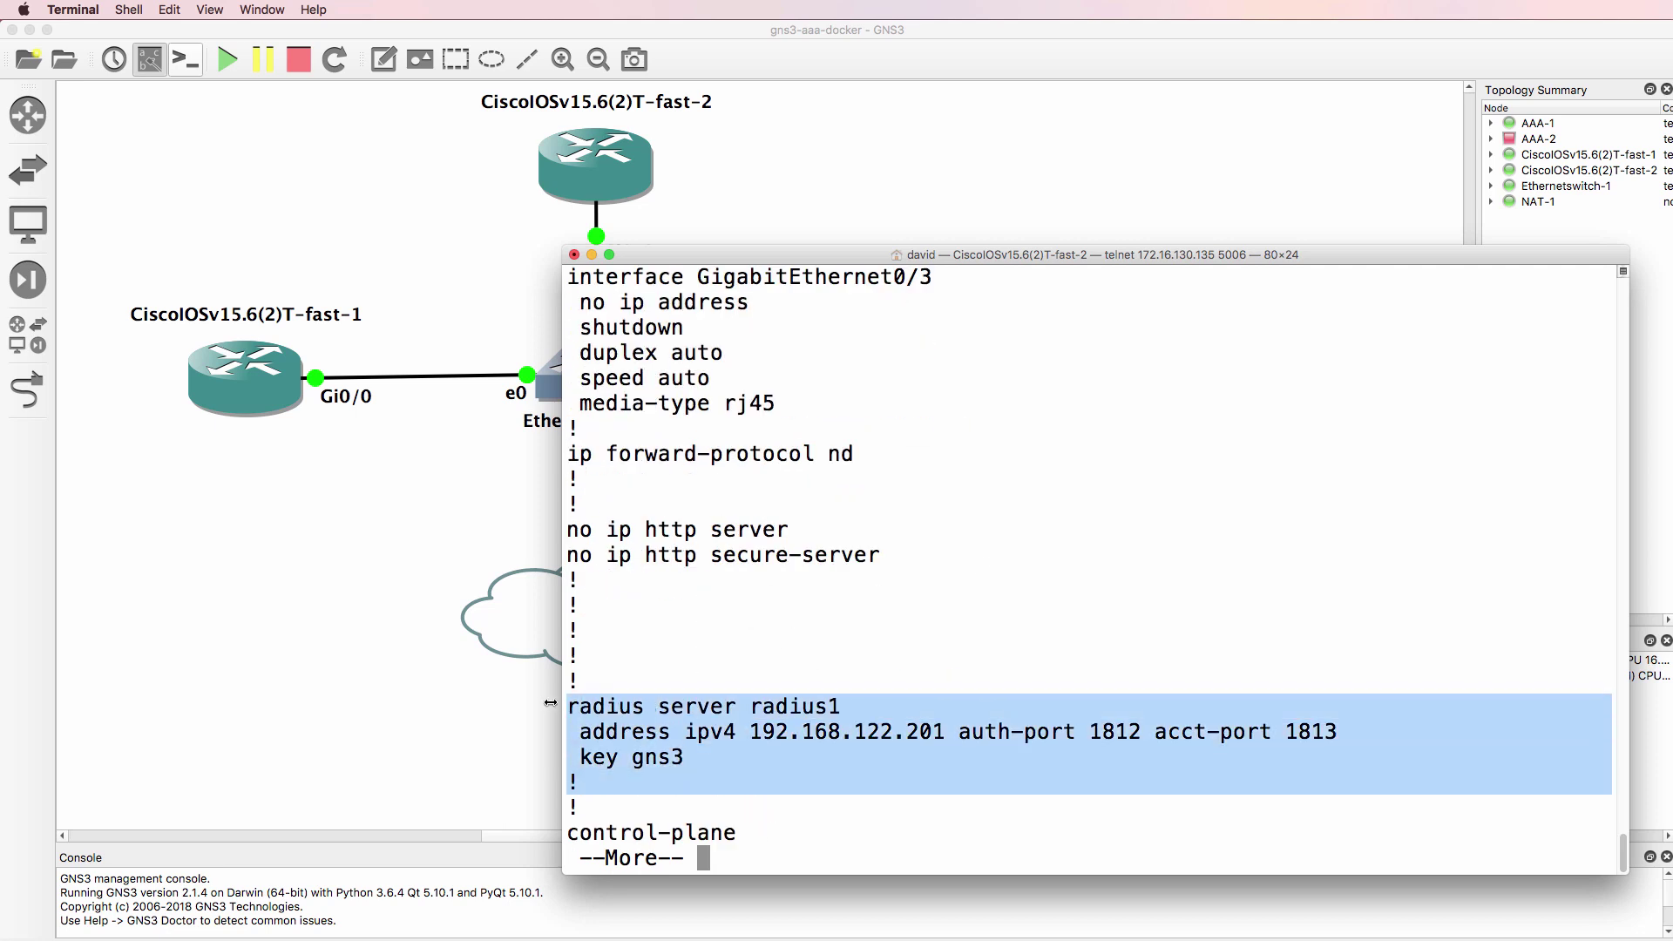
type("q")
type("t")
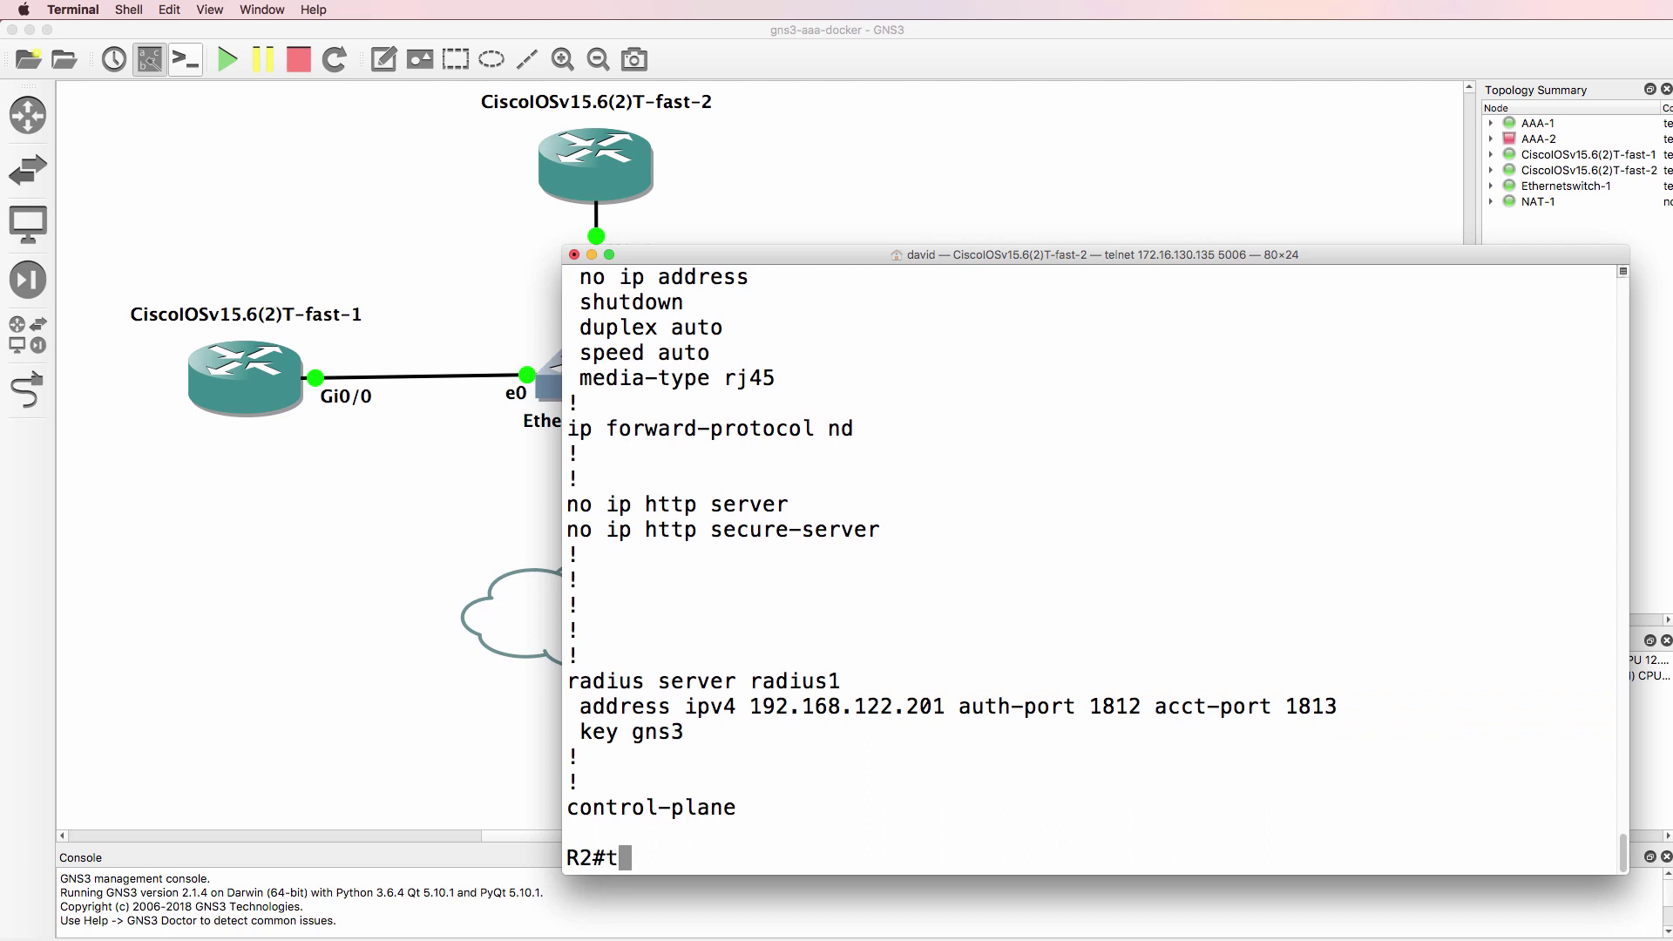
type("e")
- Run sh ip int brief on R2 to find its address, 192.168.122.119
key("BackSpace")
key("BackSpace")
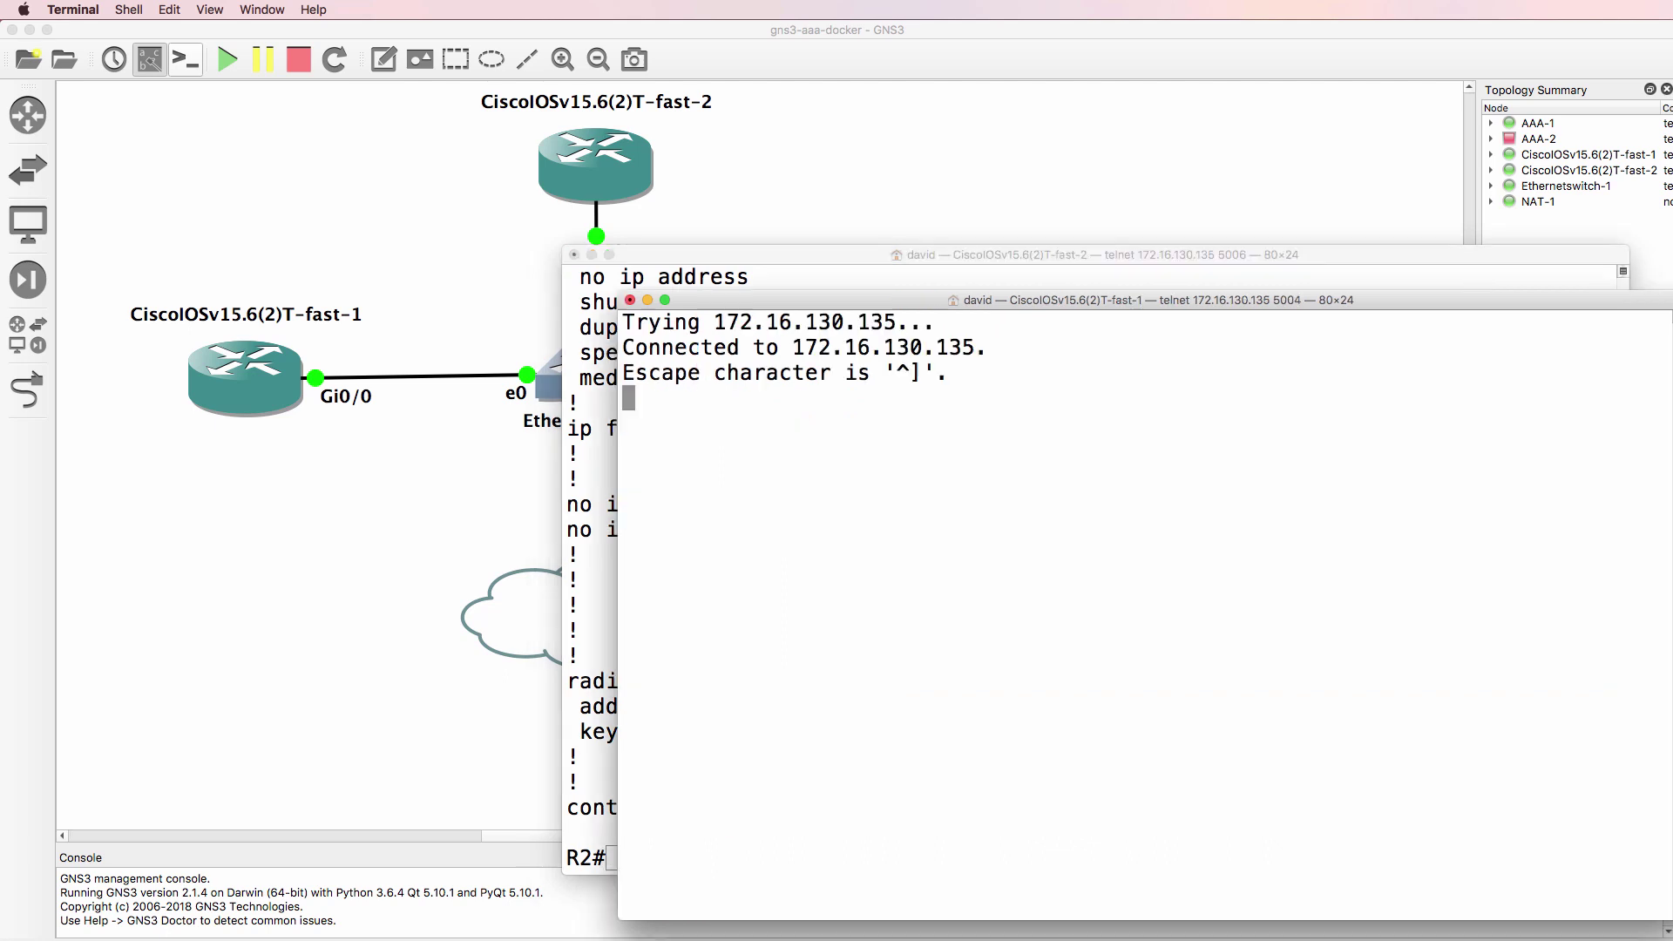
key("Return")
type("telnet 192.168.122.")
left_click_drag(758, 310, 199, 266)
left_click(1134, 430)
type("sh ip int brief")
key("Return")
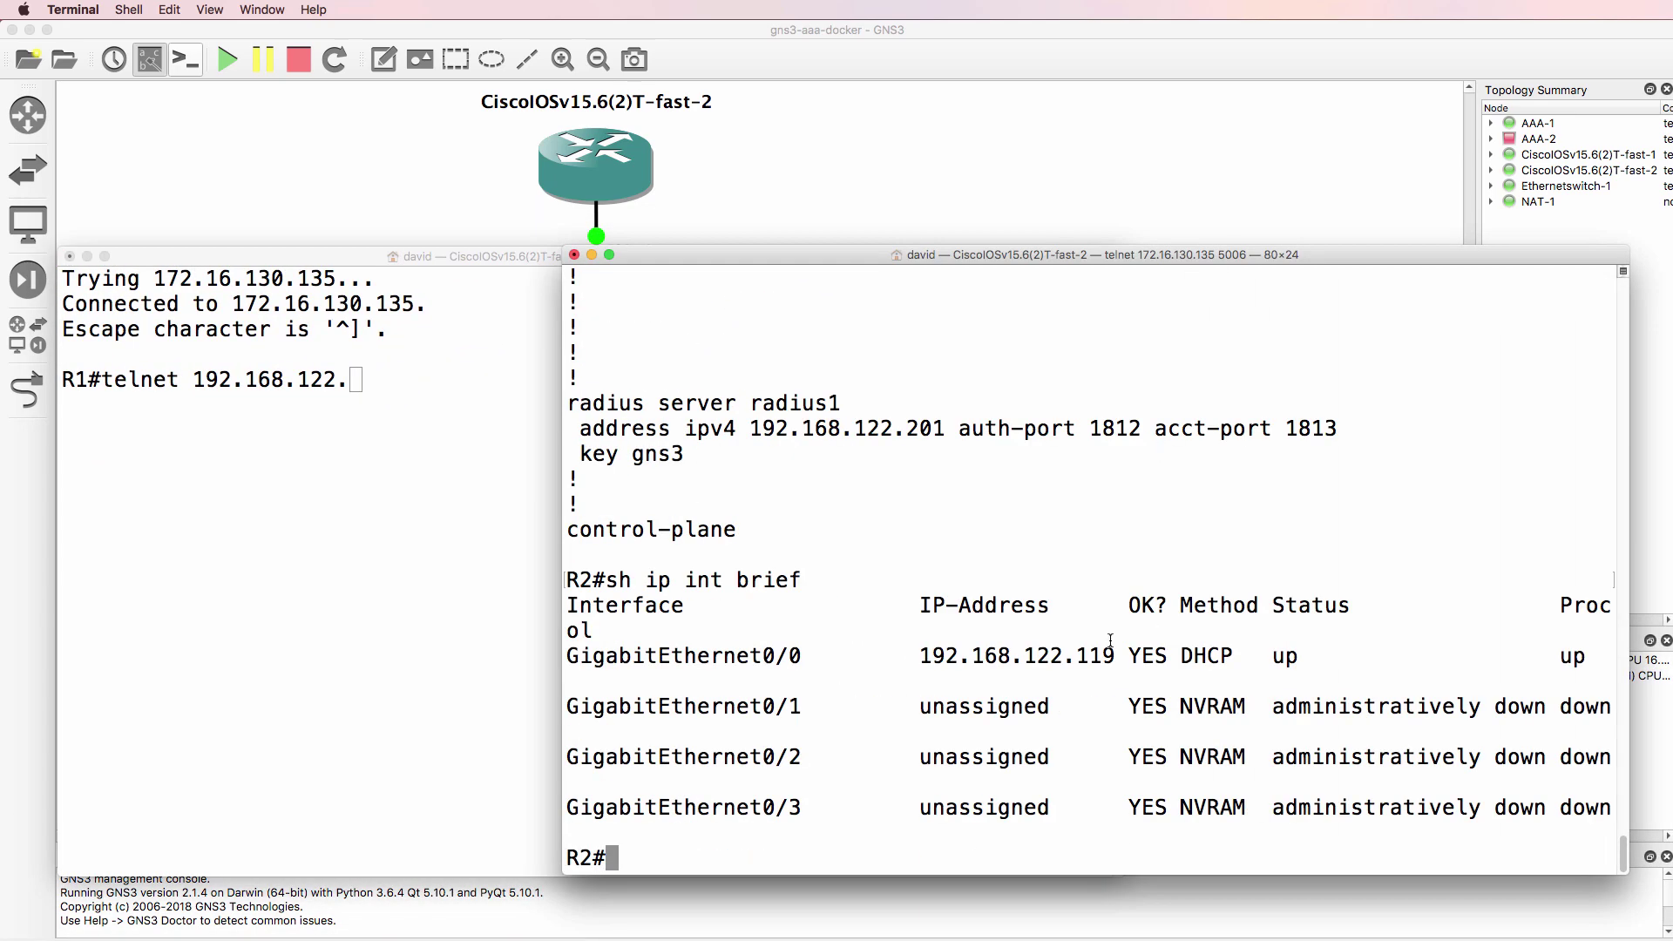
left_click_drag(1111, 640, 809, 662)
- Telnet from R1 to R2 at 192.168.122.119, log in as the test user, then exit
left_click(137, 499)
type("119")
key("Return")
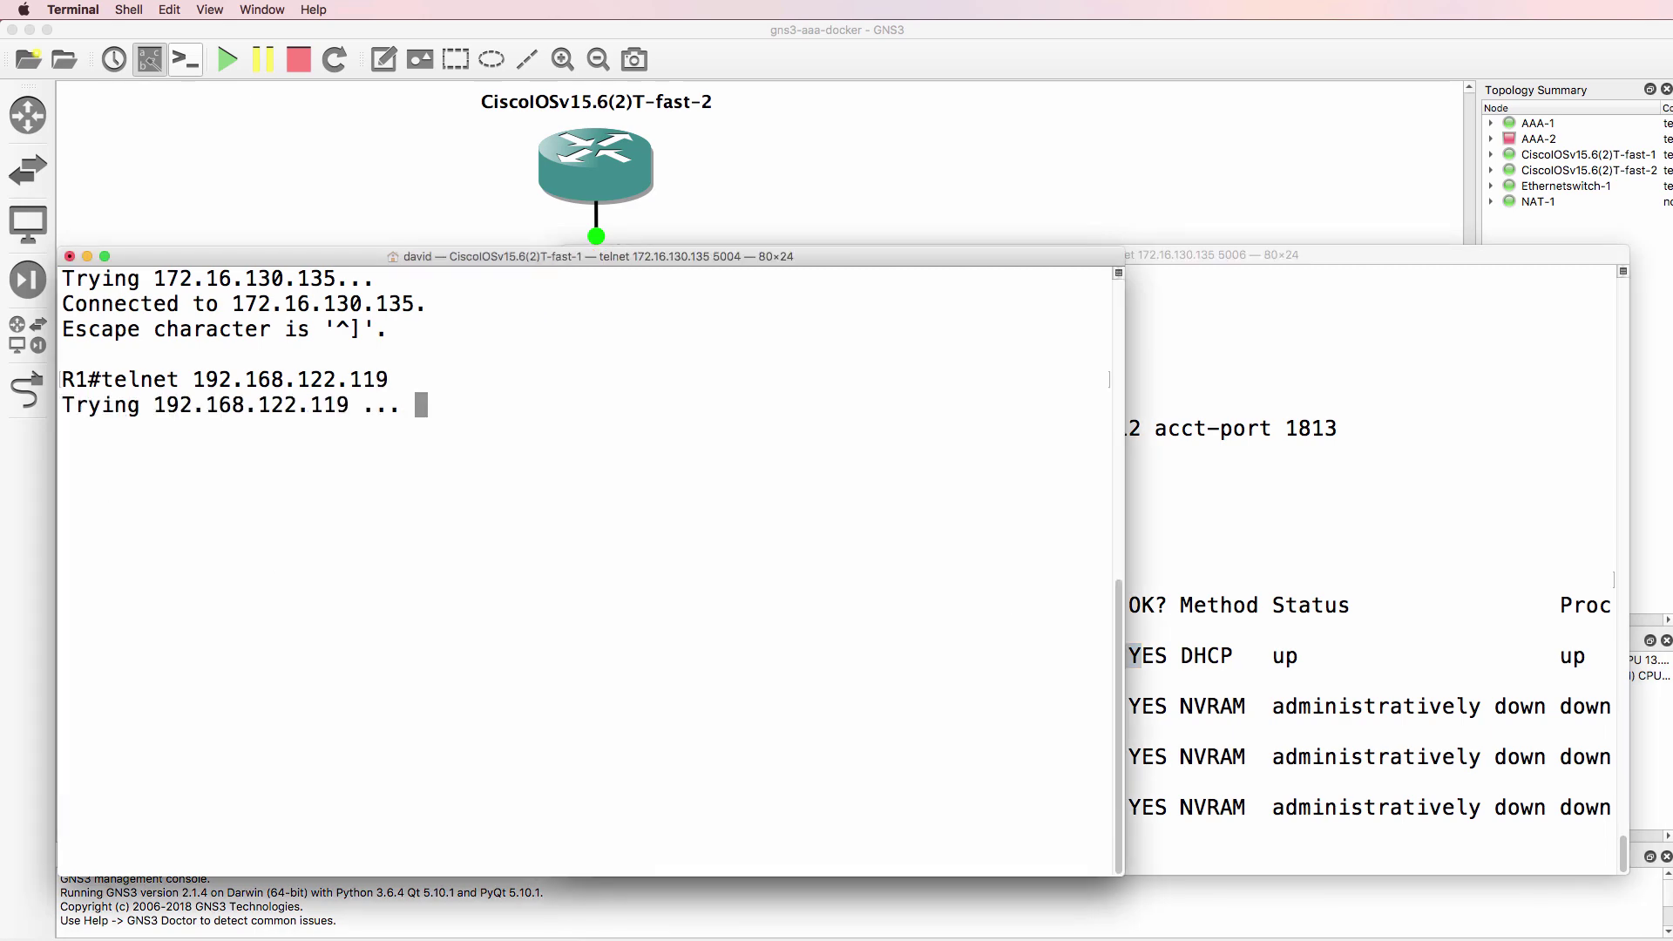
type("alice")
key("Return")
key("Return")
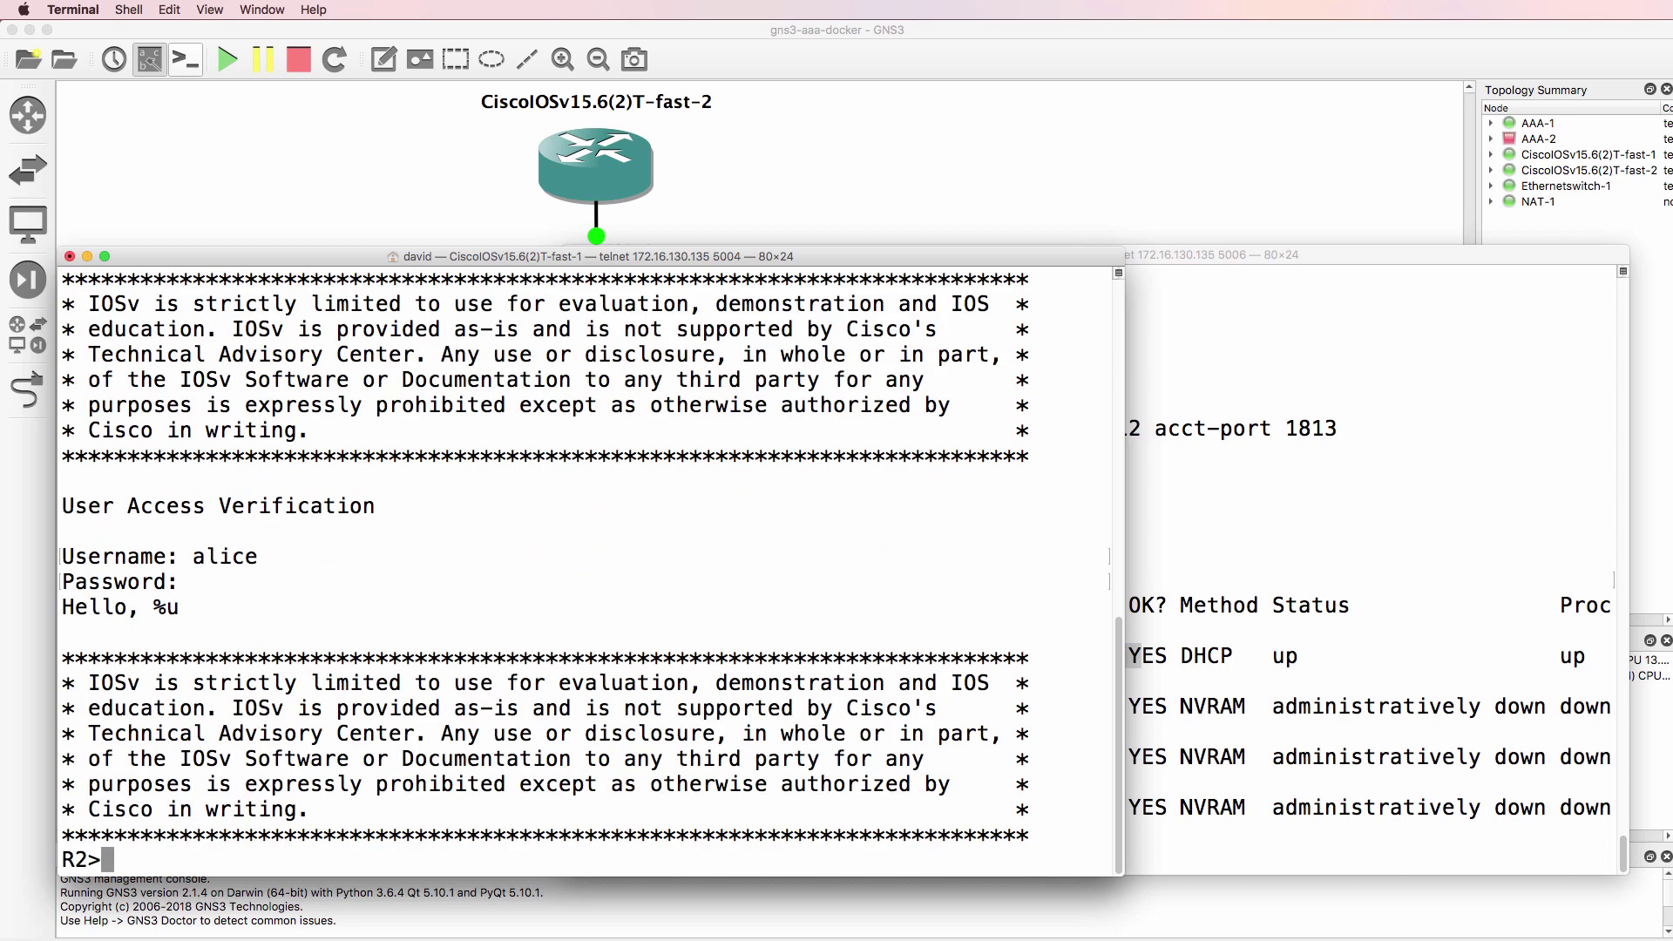
type("en")
key("Return")
key("Return")
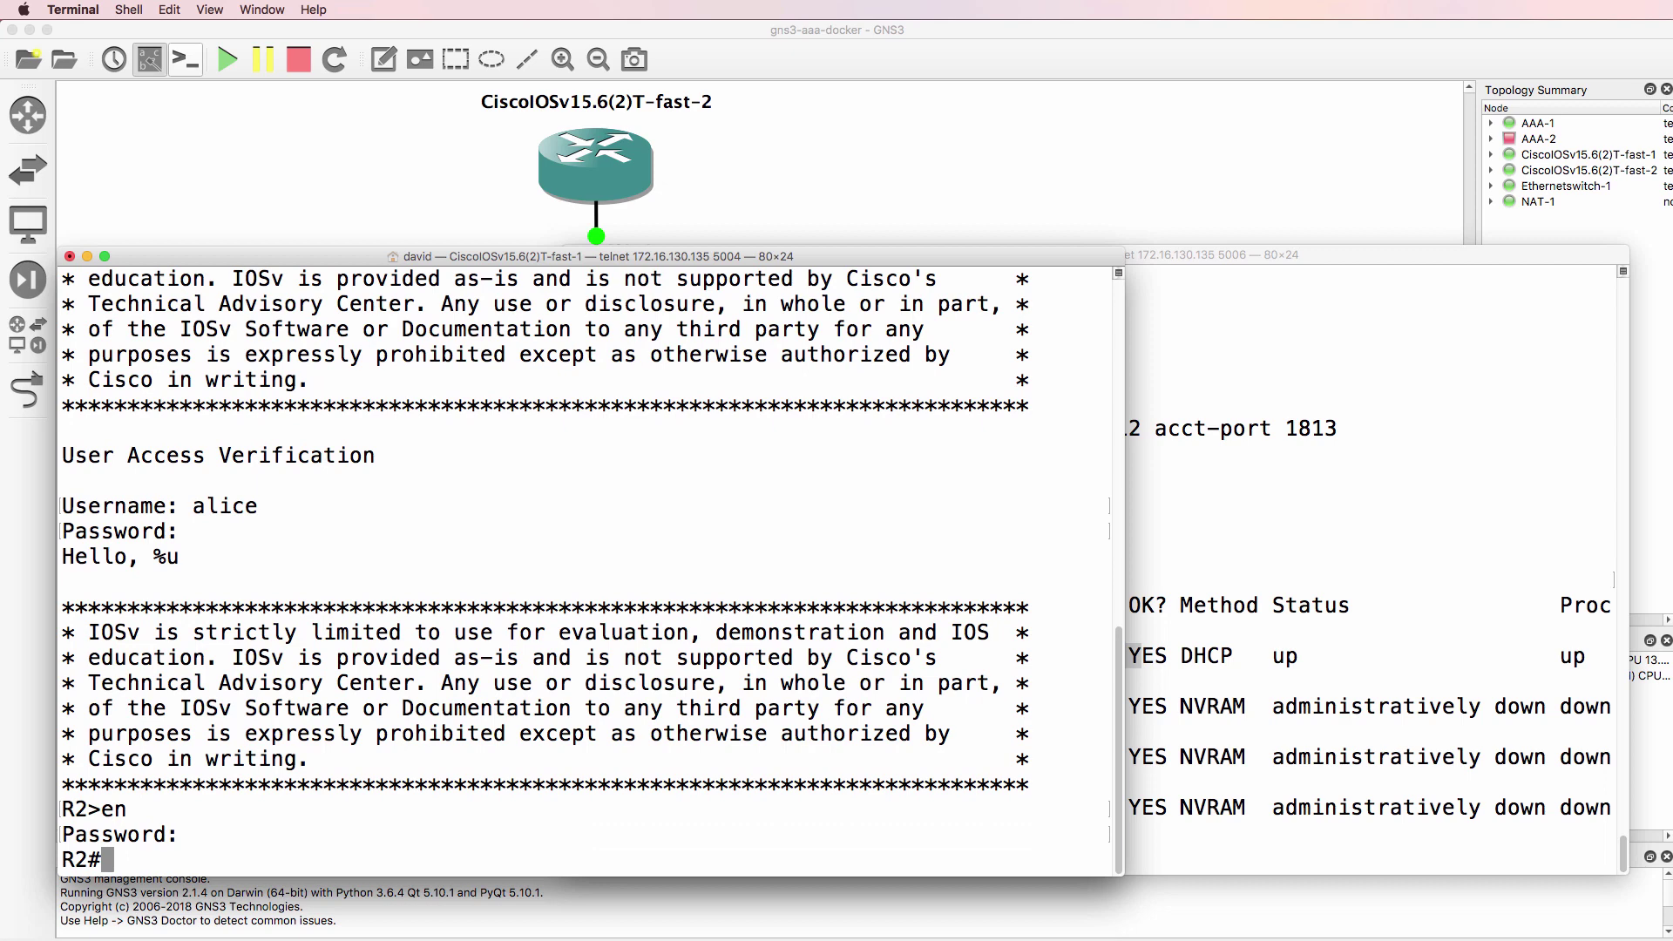
type("exit")
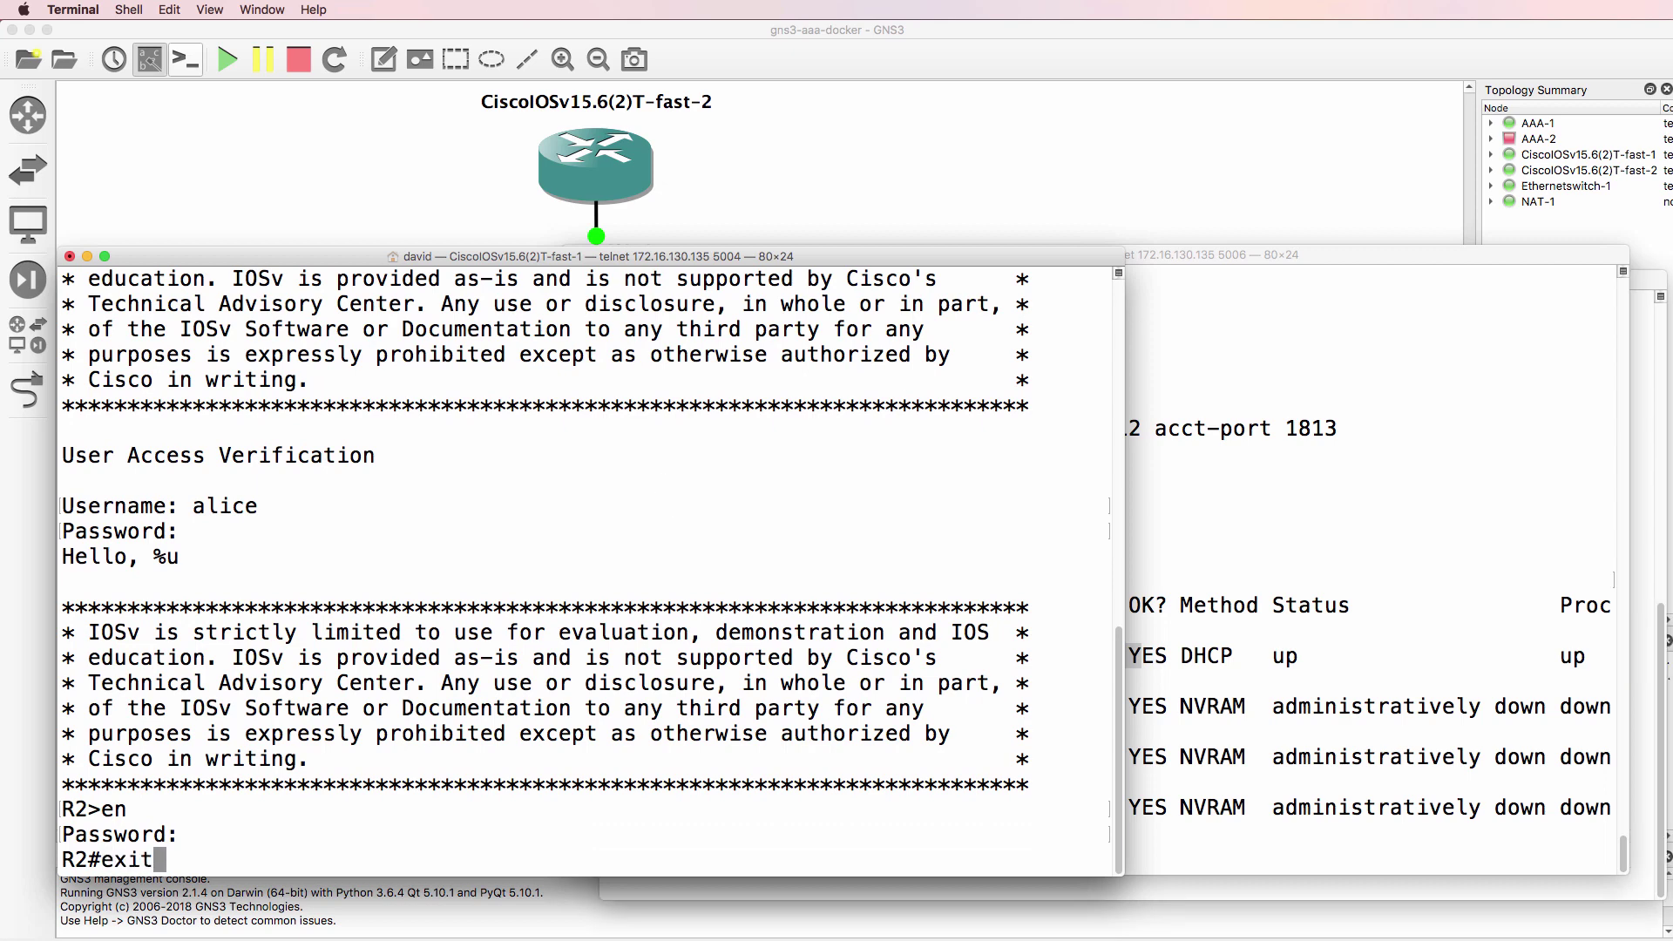
key("Return")
- Run sh ip int brief on R1 to find its address, 192.168.122.155
left_click(1320, 474)
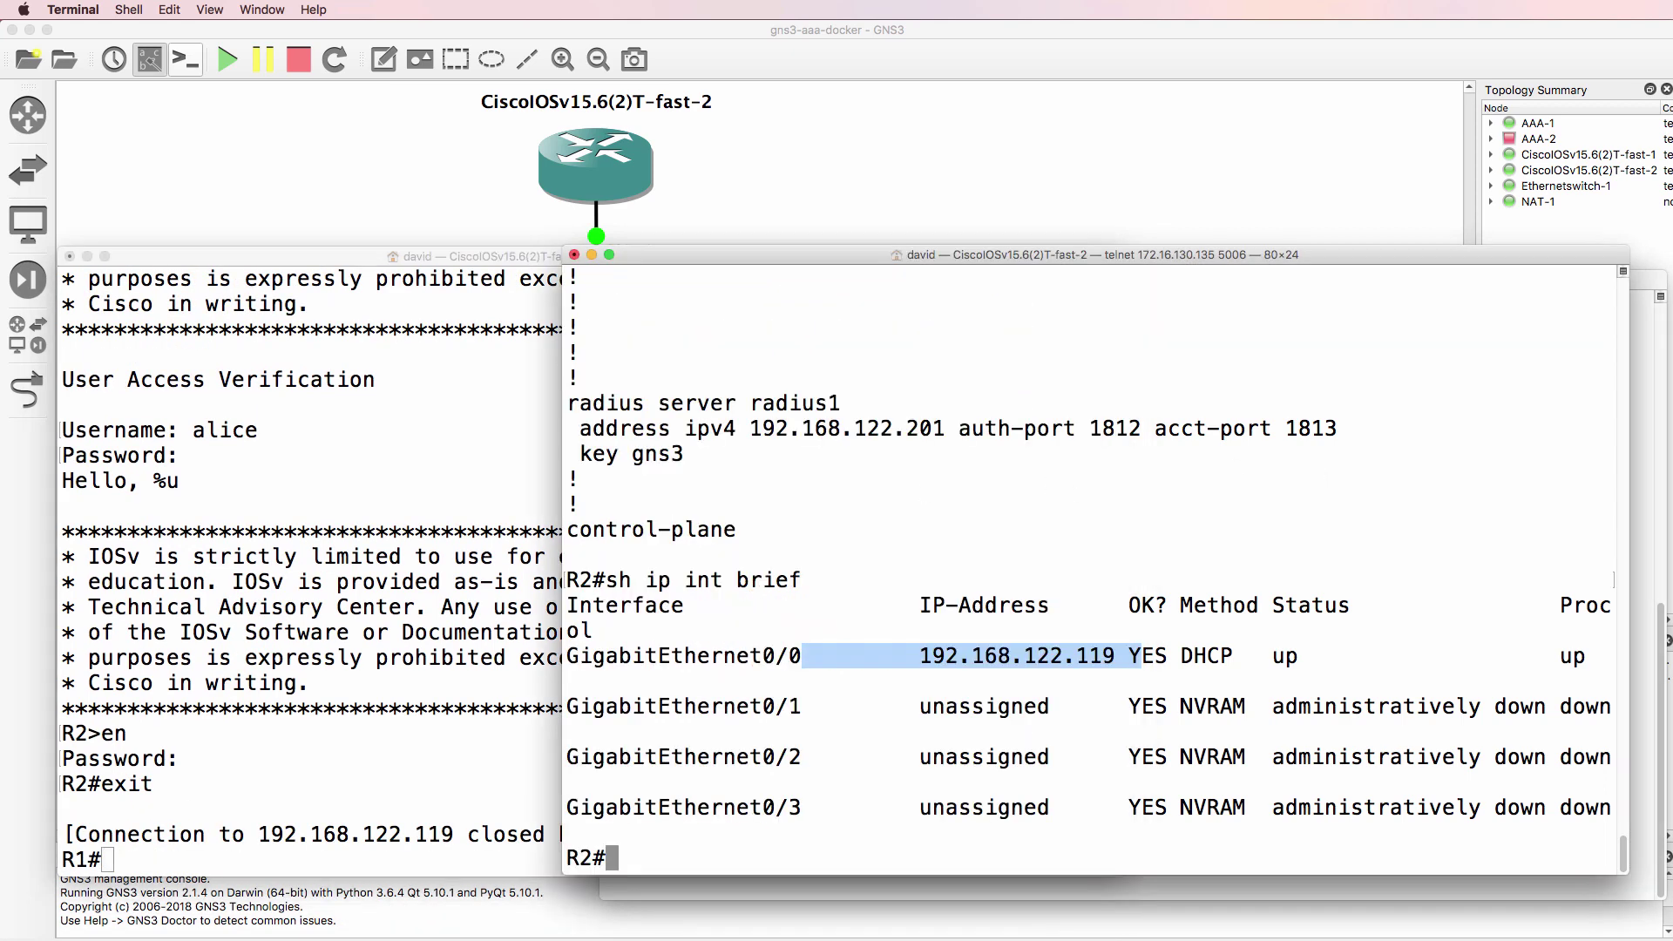
type("telnet 192.168.1")
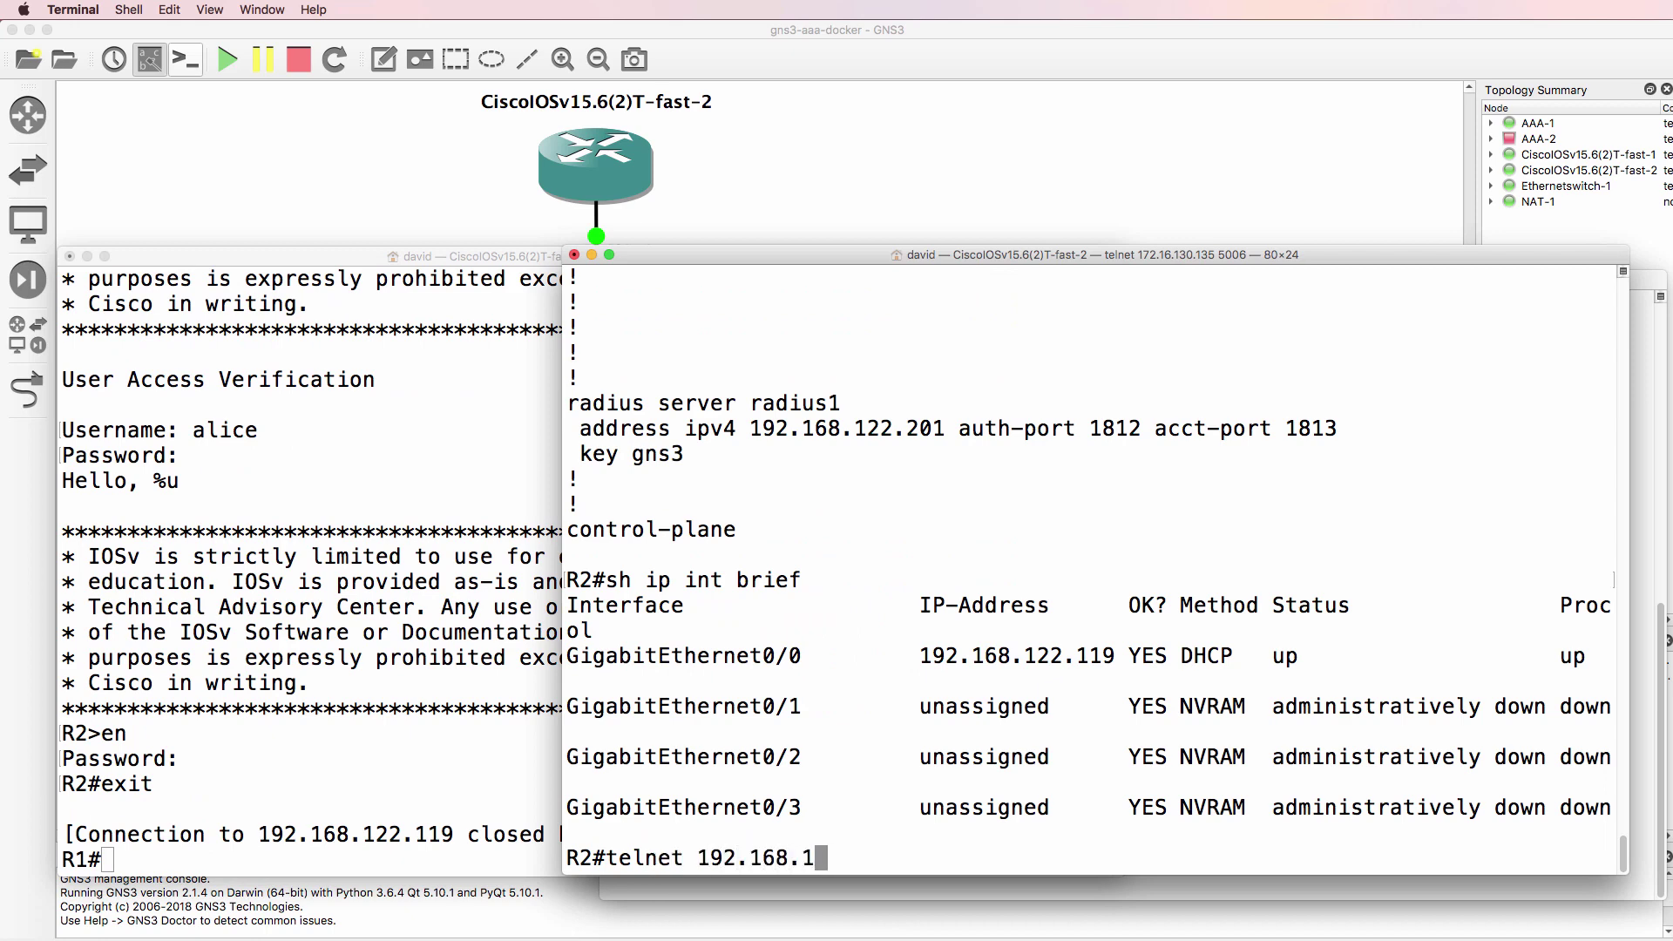
type("22.")
left_click(499, 698)
type("sh ip int brief")
key("Return")
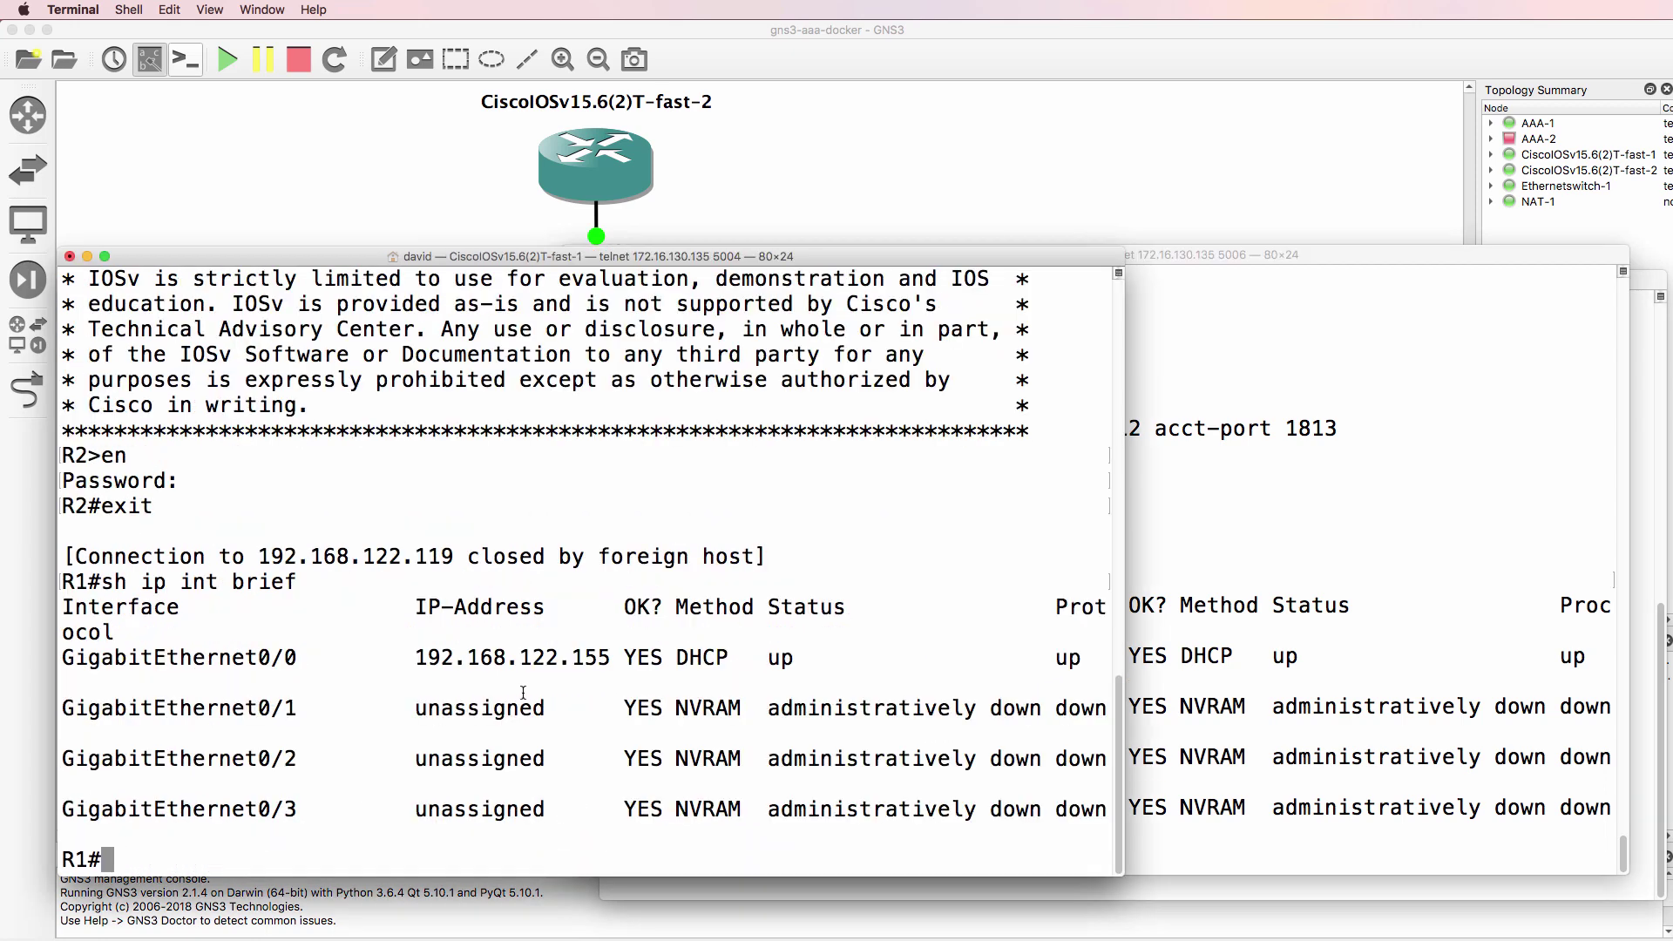
- Telnet from R2 to R1 at 192.168.122.155, log in, enter enable mode, then exit
left_click(1167, 629)
type("155")
key("Return")
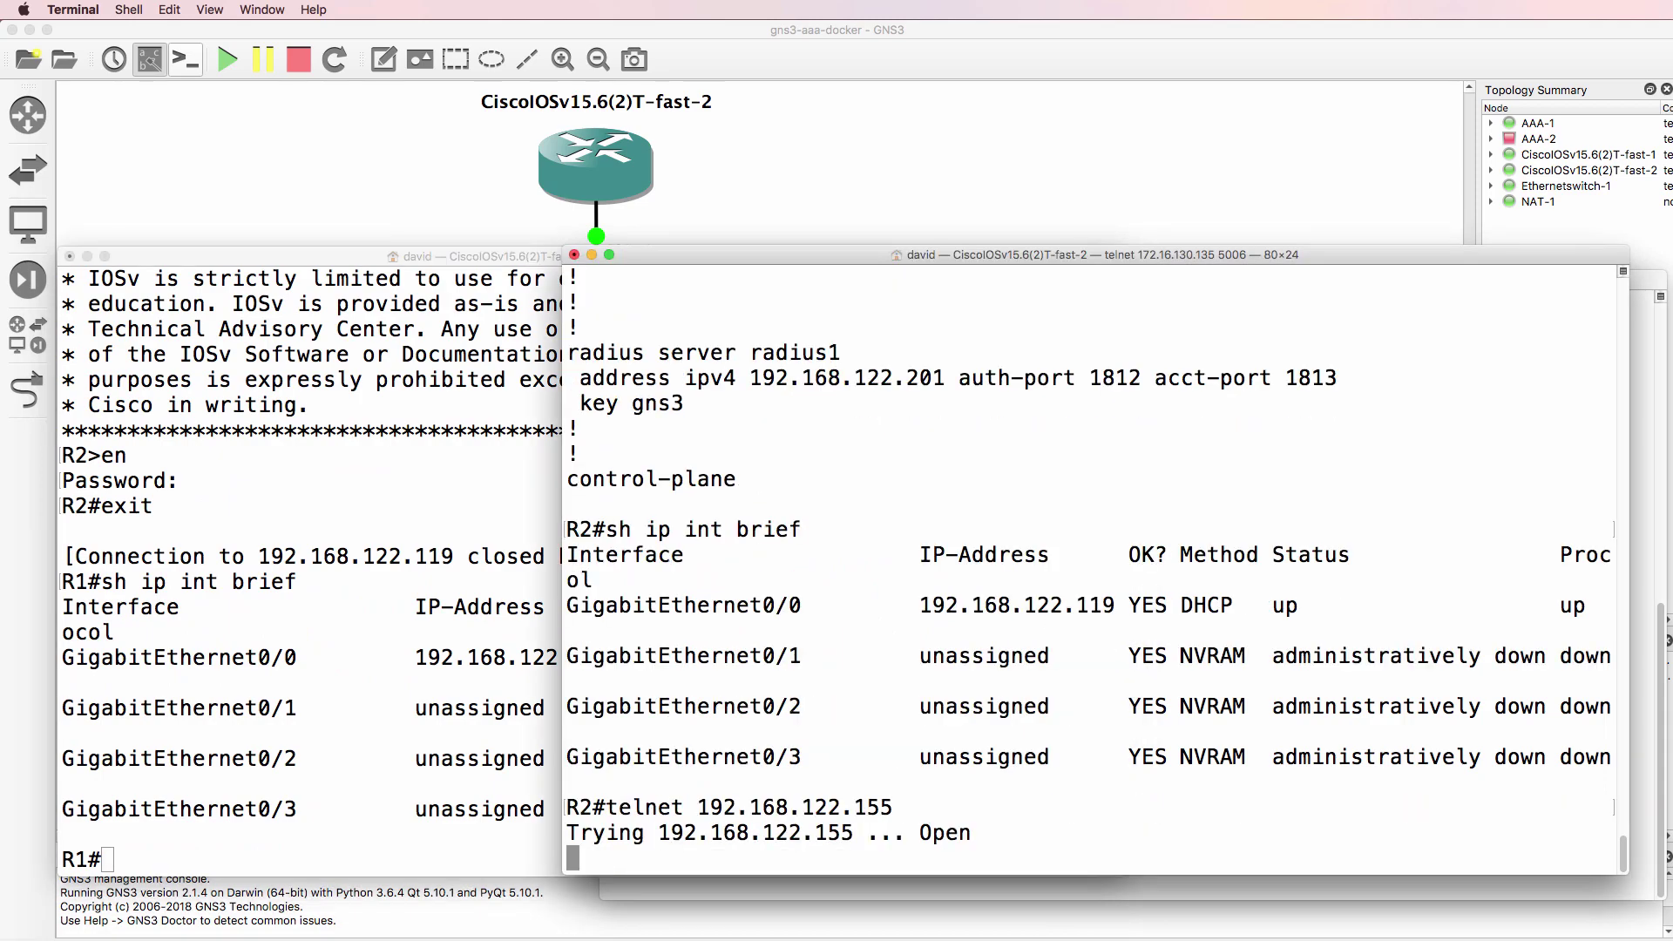
type("gns3")
key("Return")
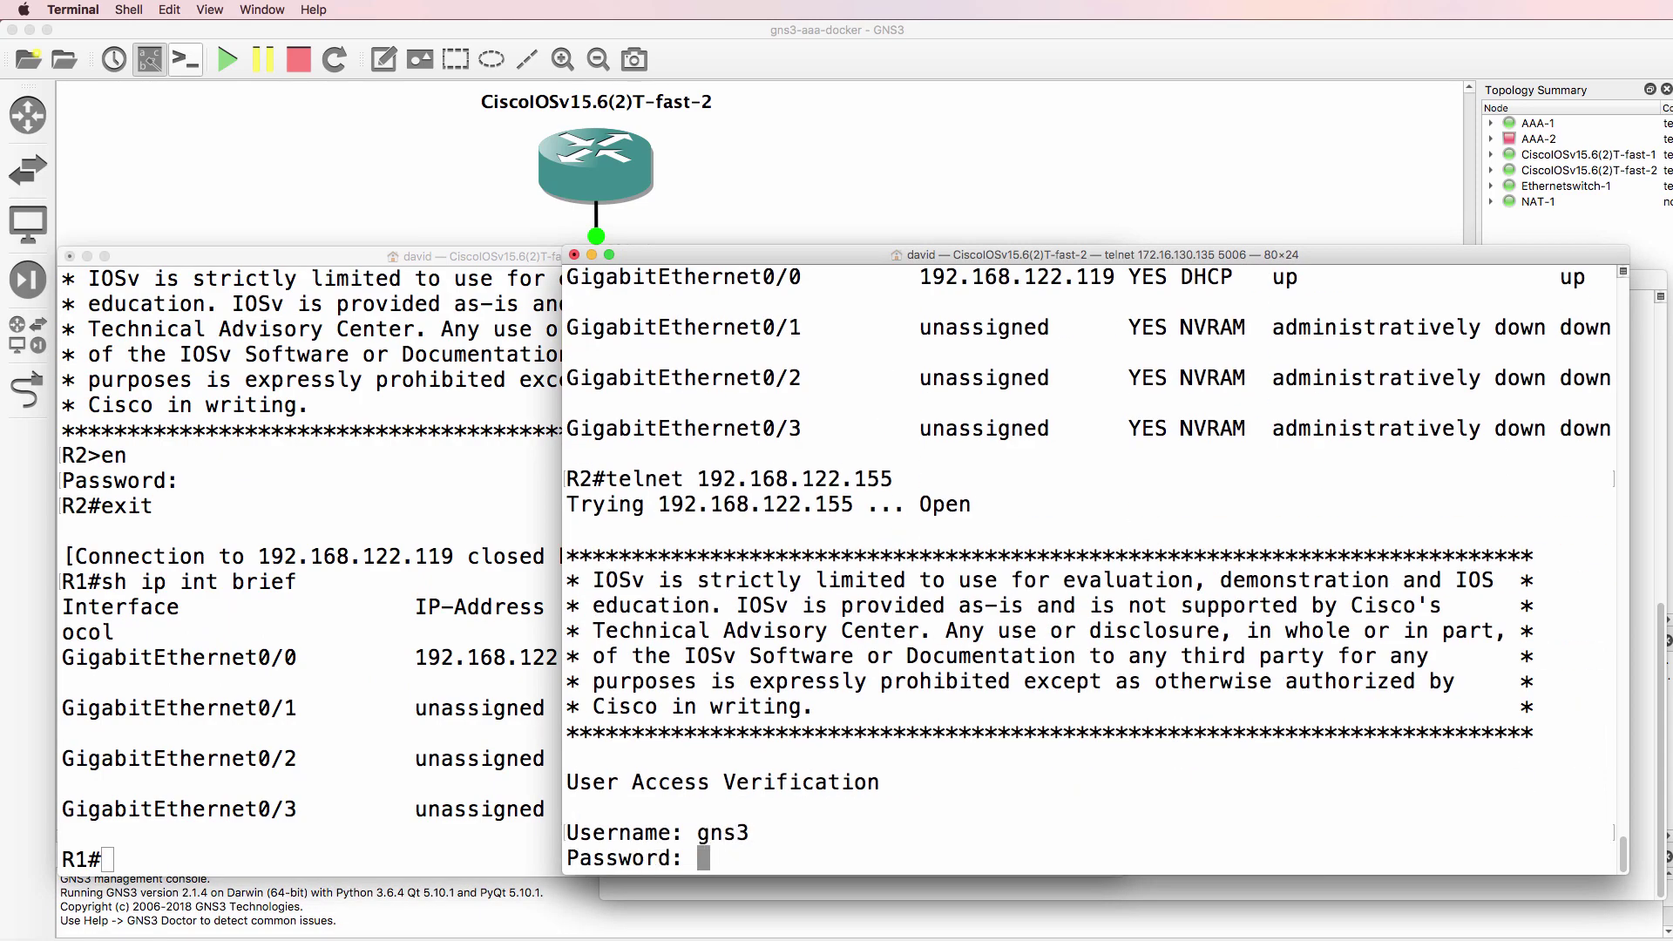
type("gns3")
key("Return")
type("en")
key("Return")
type("gns3")
key("Return")
type("exit")
key("Return")
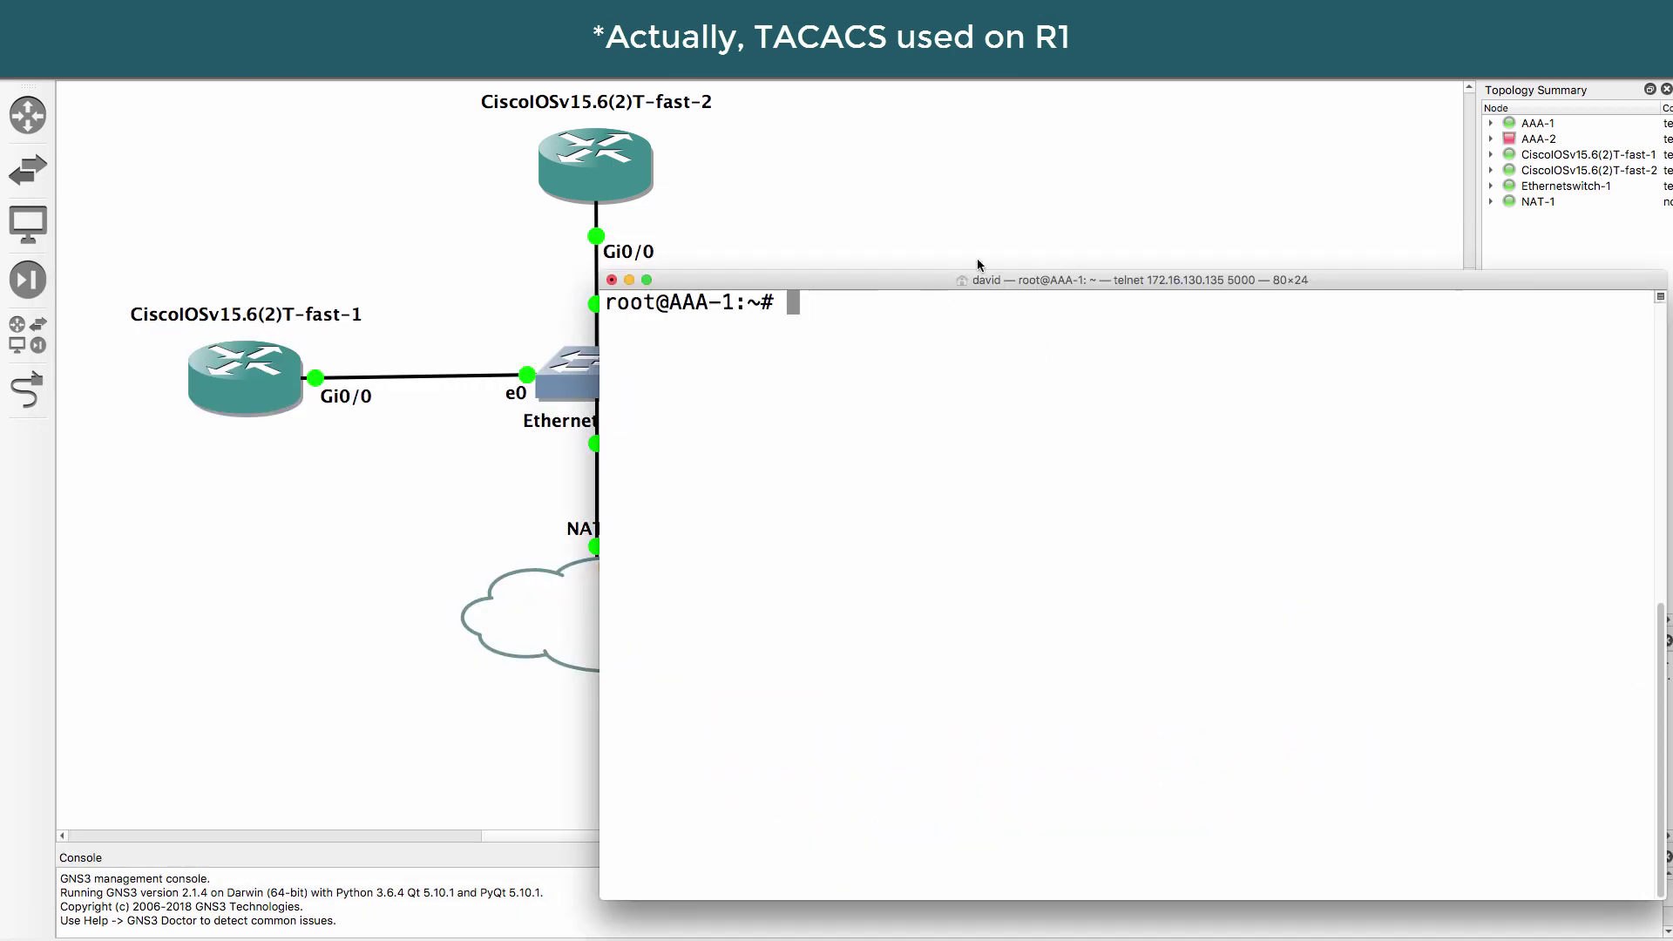
- On AAA-1, go to /etc/freeradius/3.0 and open the users file in nano
left_click_drag(977, 266, 856, 177)
type("cd /etc/free")
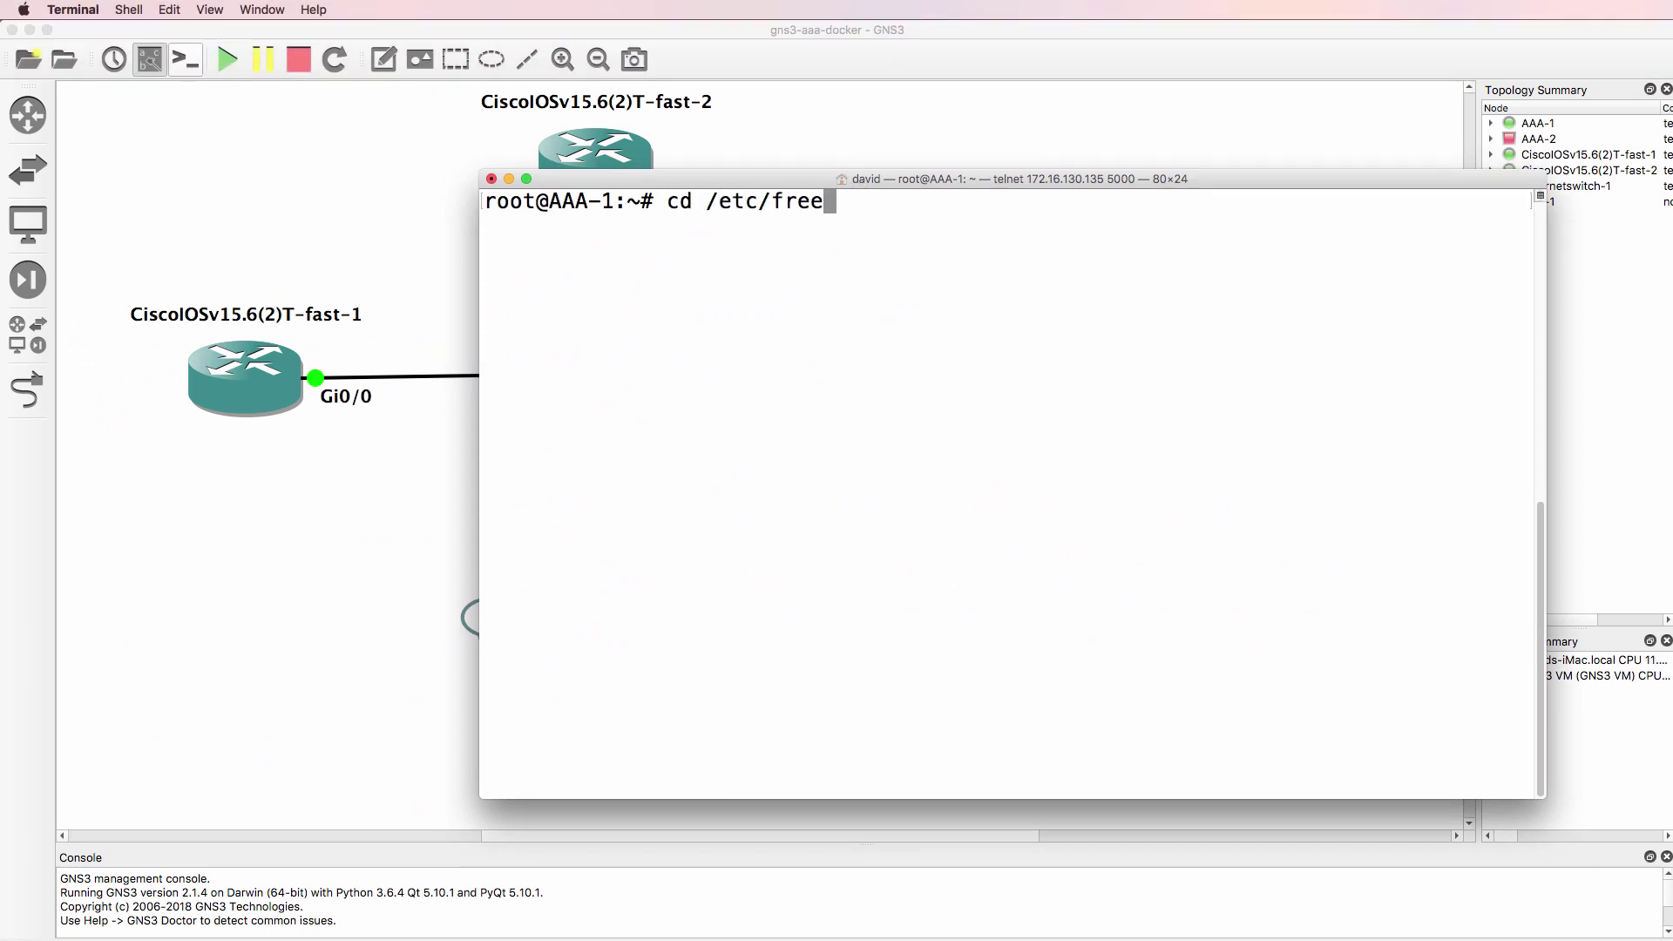
key("Tab")
type("3")
key("Tab")
key("Return")
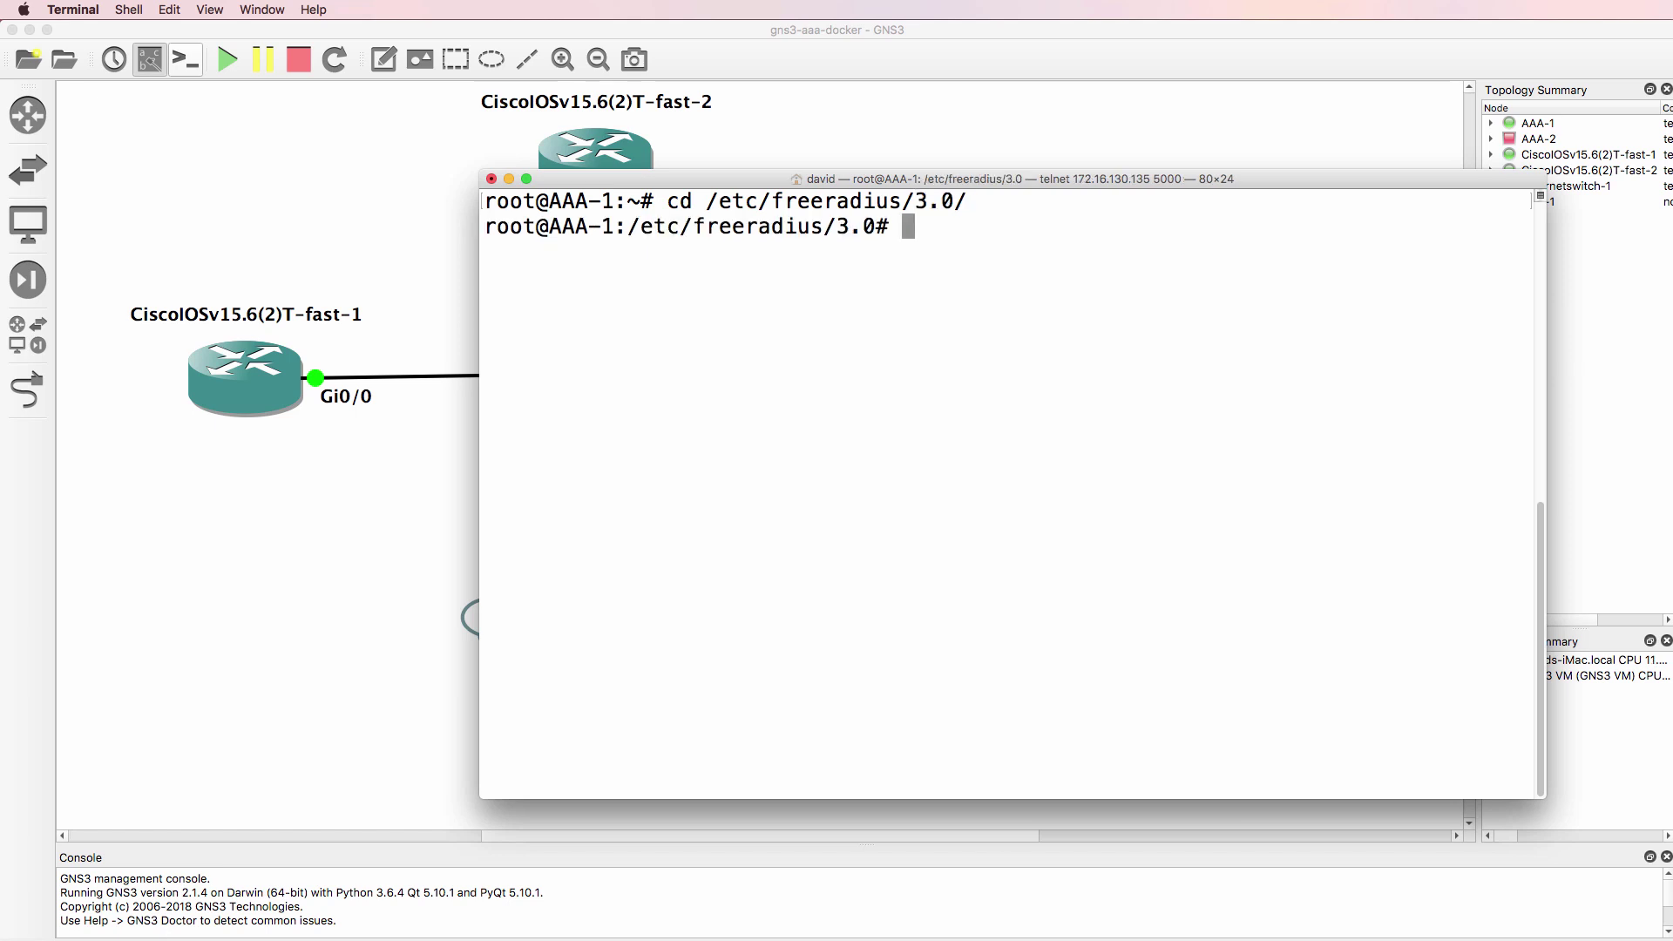
type("ls")
key("Return")
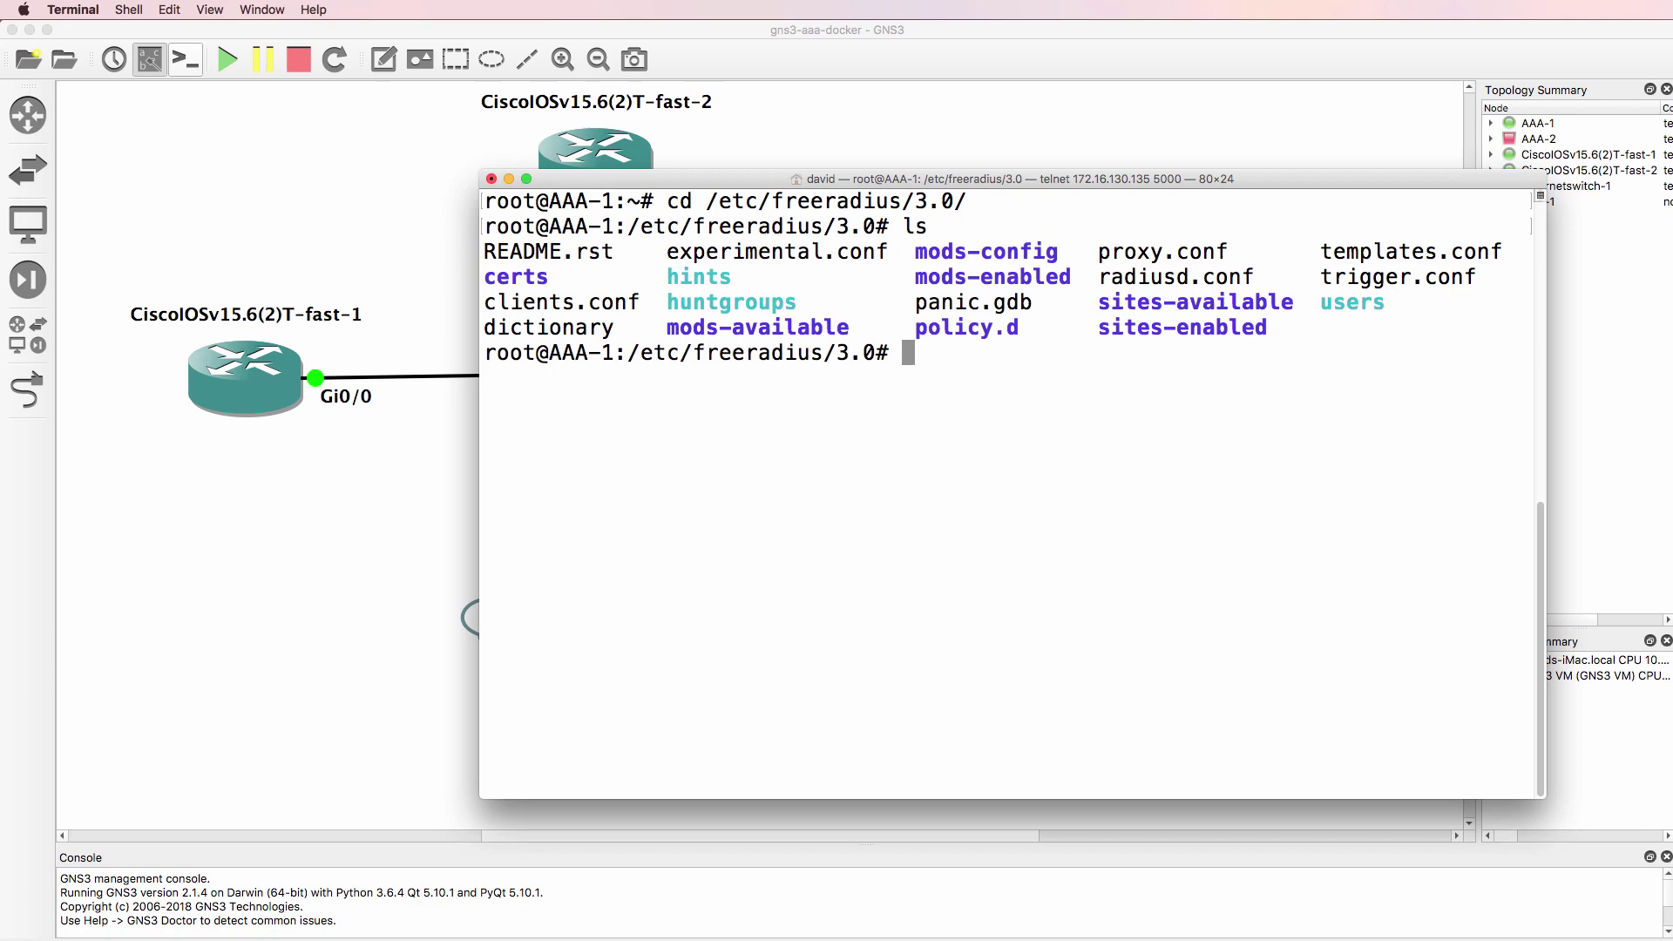
type("nano users")
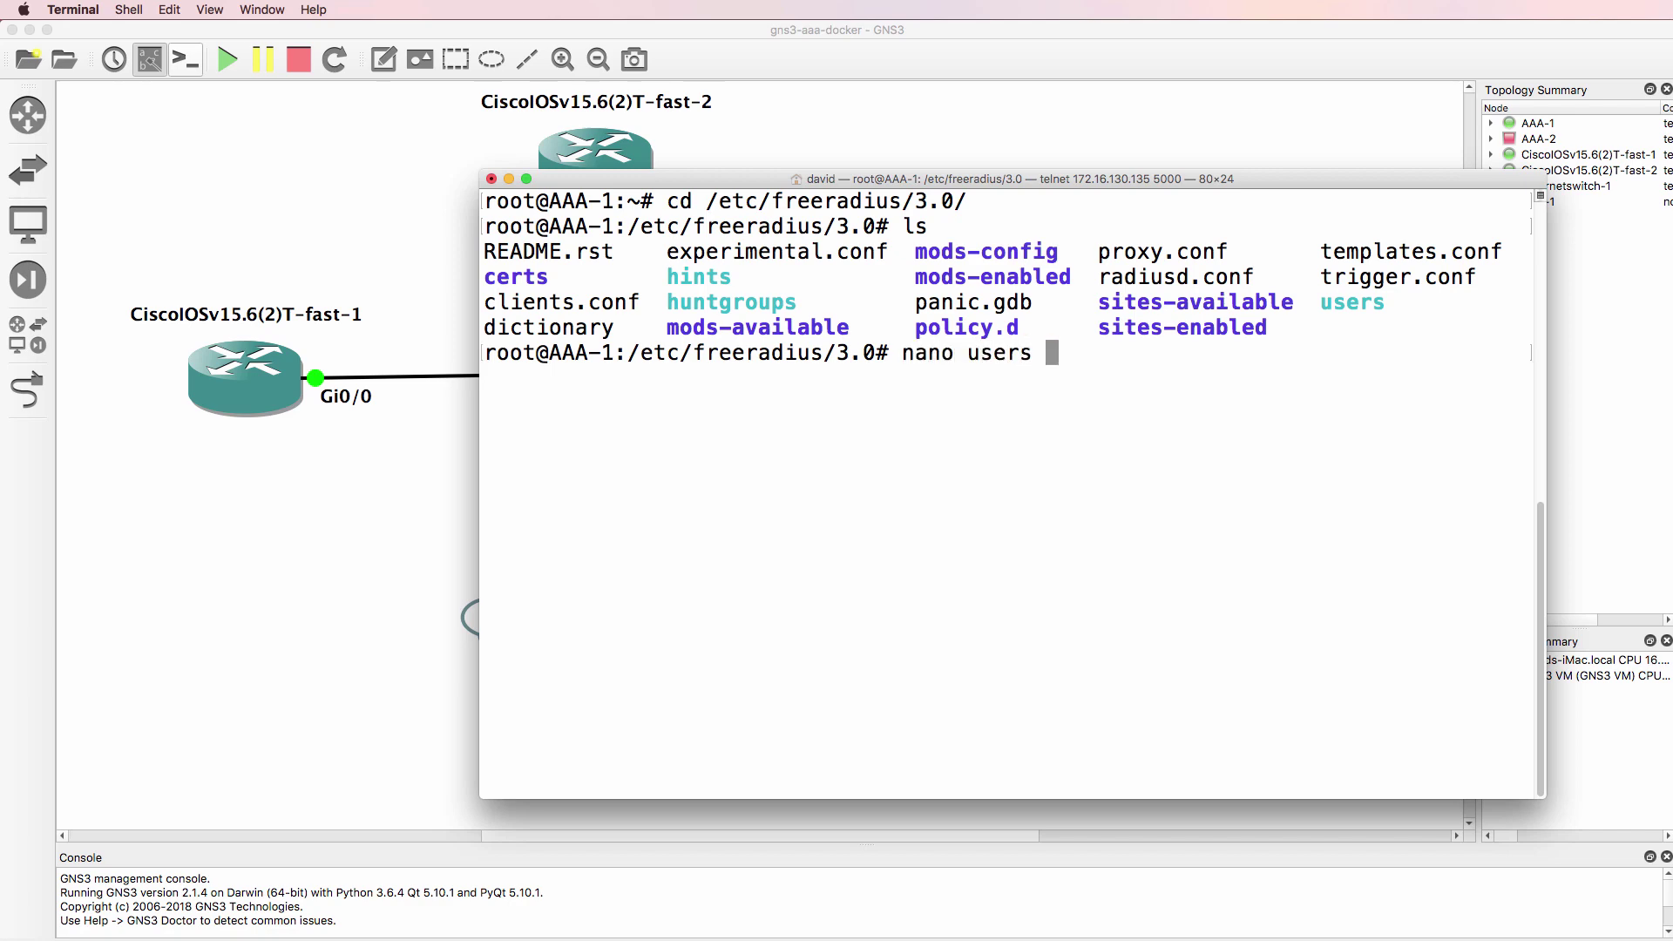
key("Return")
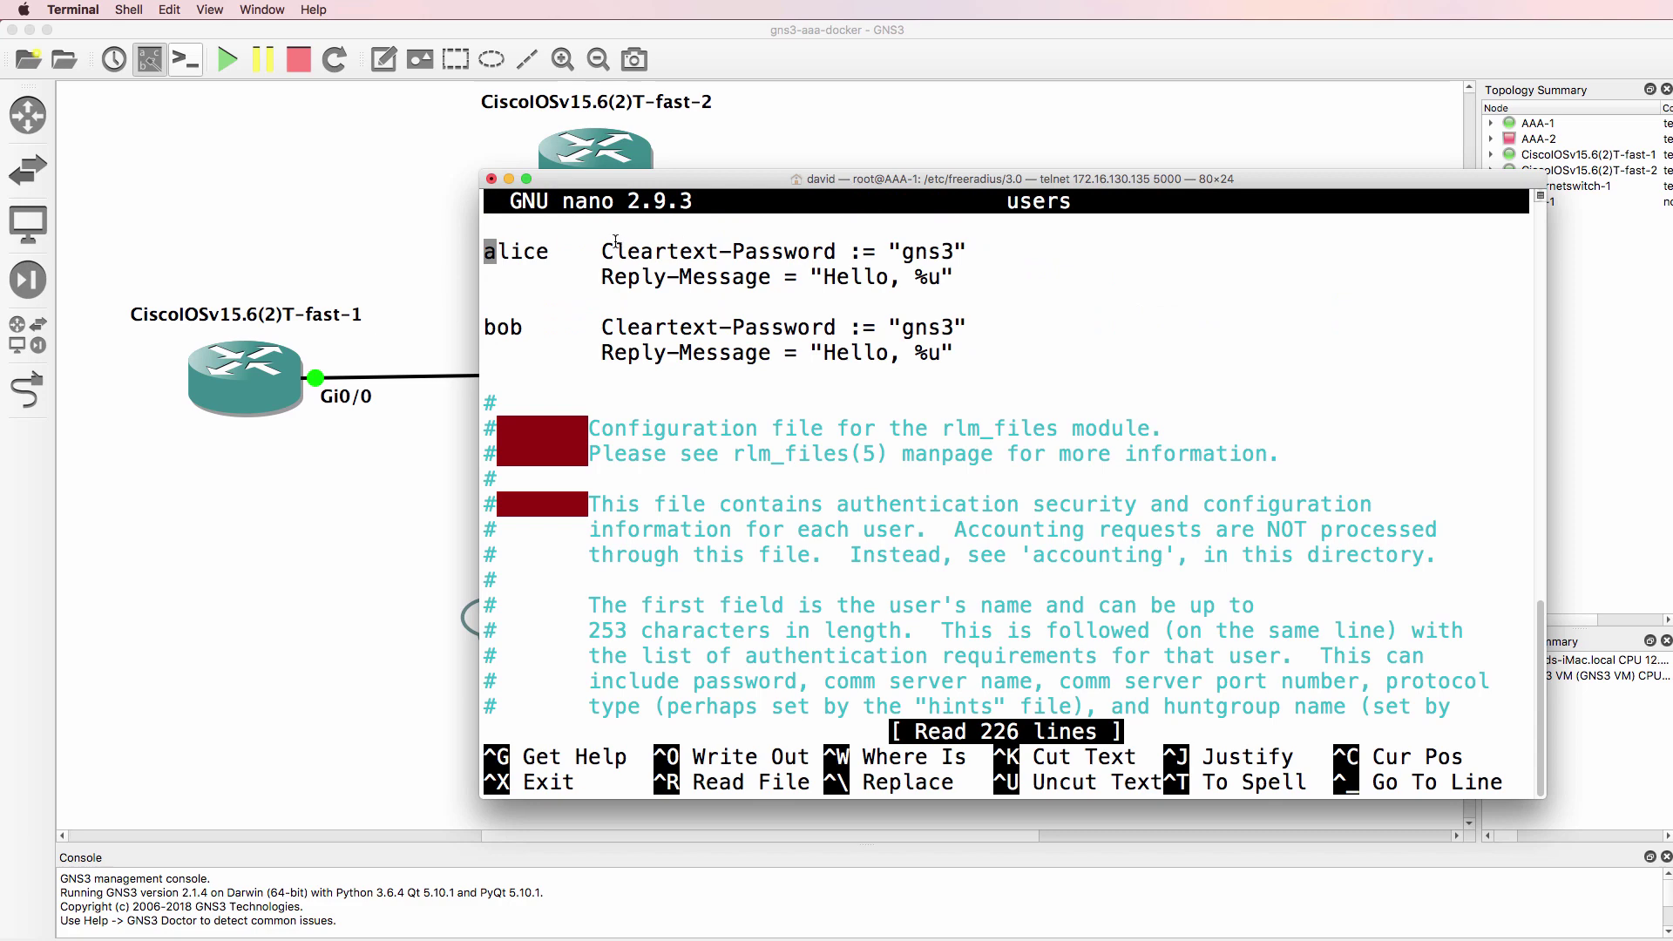
- Copy the "Hello, %{User-Name}" greeting from the commented example
left_click_drag(613, 245, 956, 358)
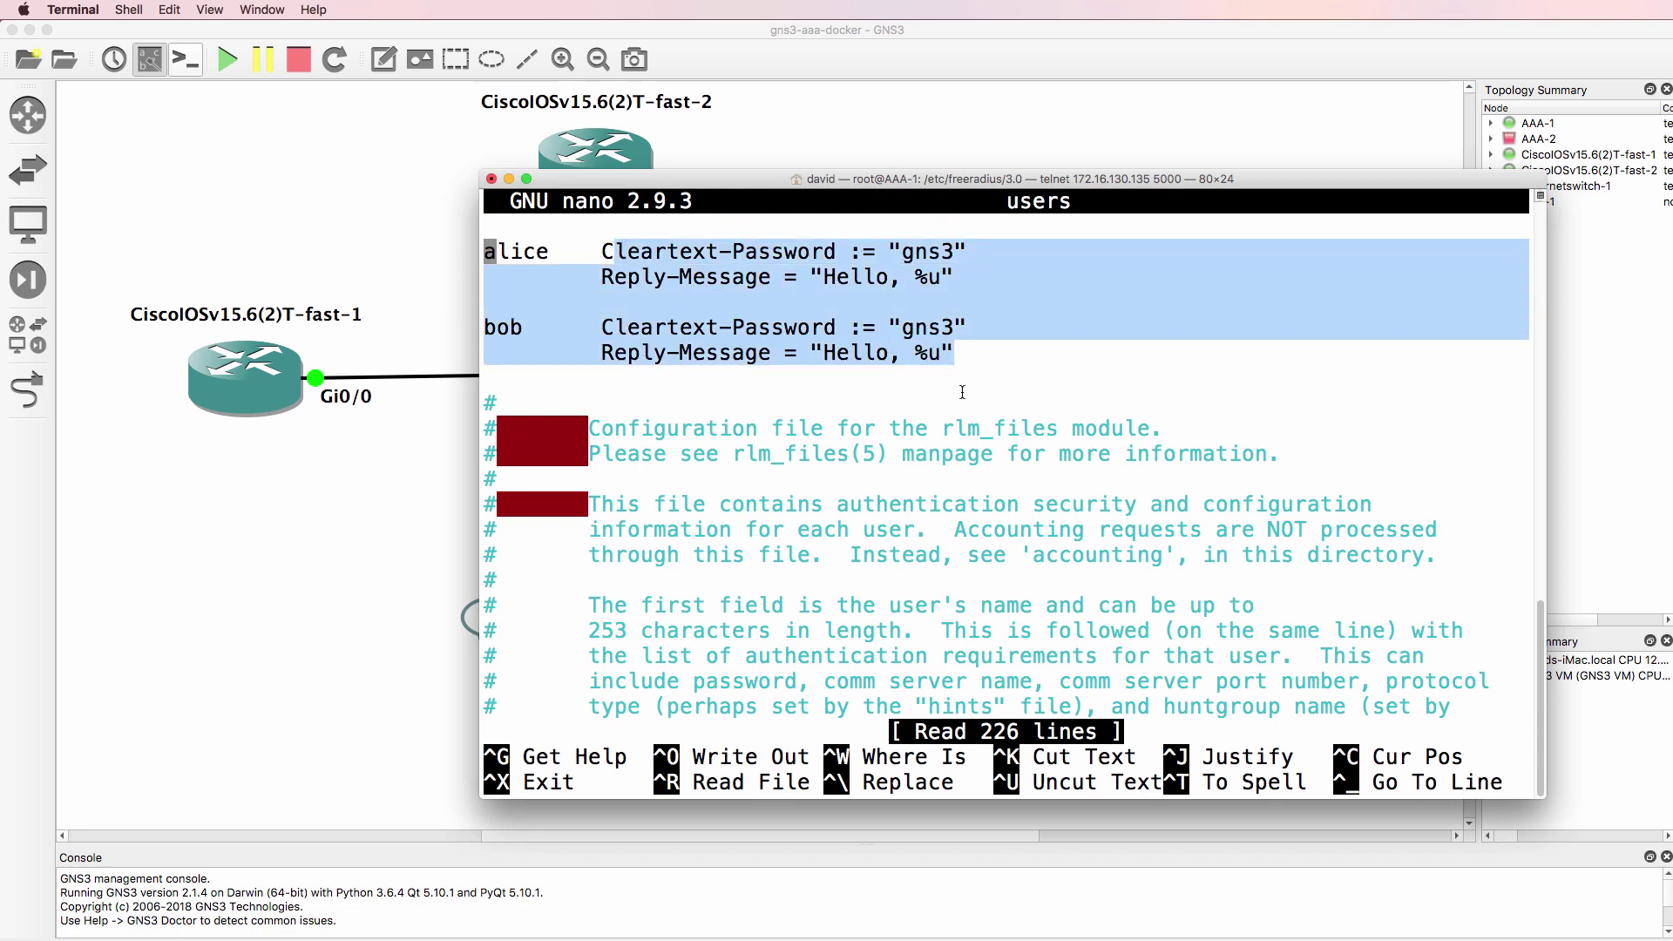
left_click(957, 374)
left_click_drag(816, 353, 956, 353)
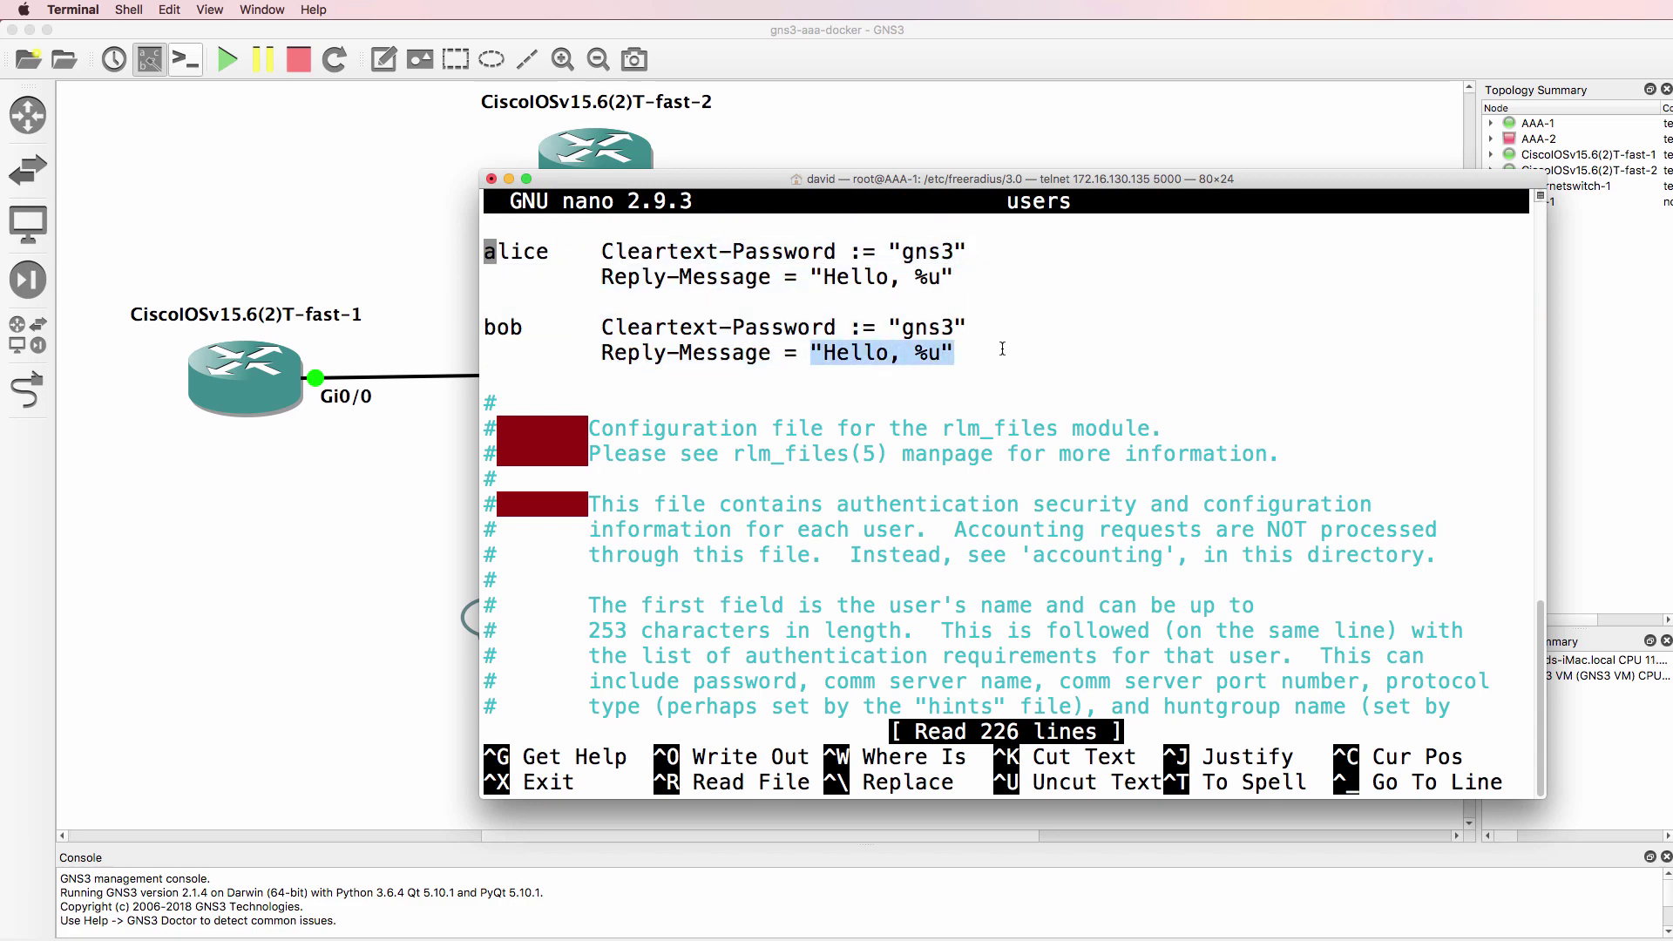
key("Down")
key("Down")
key("Down")
key("Down")
key("Down")
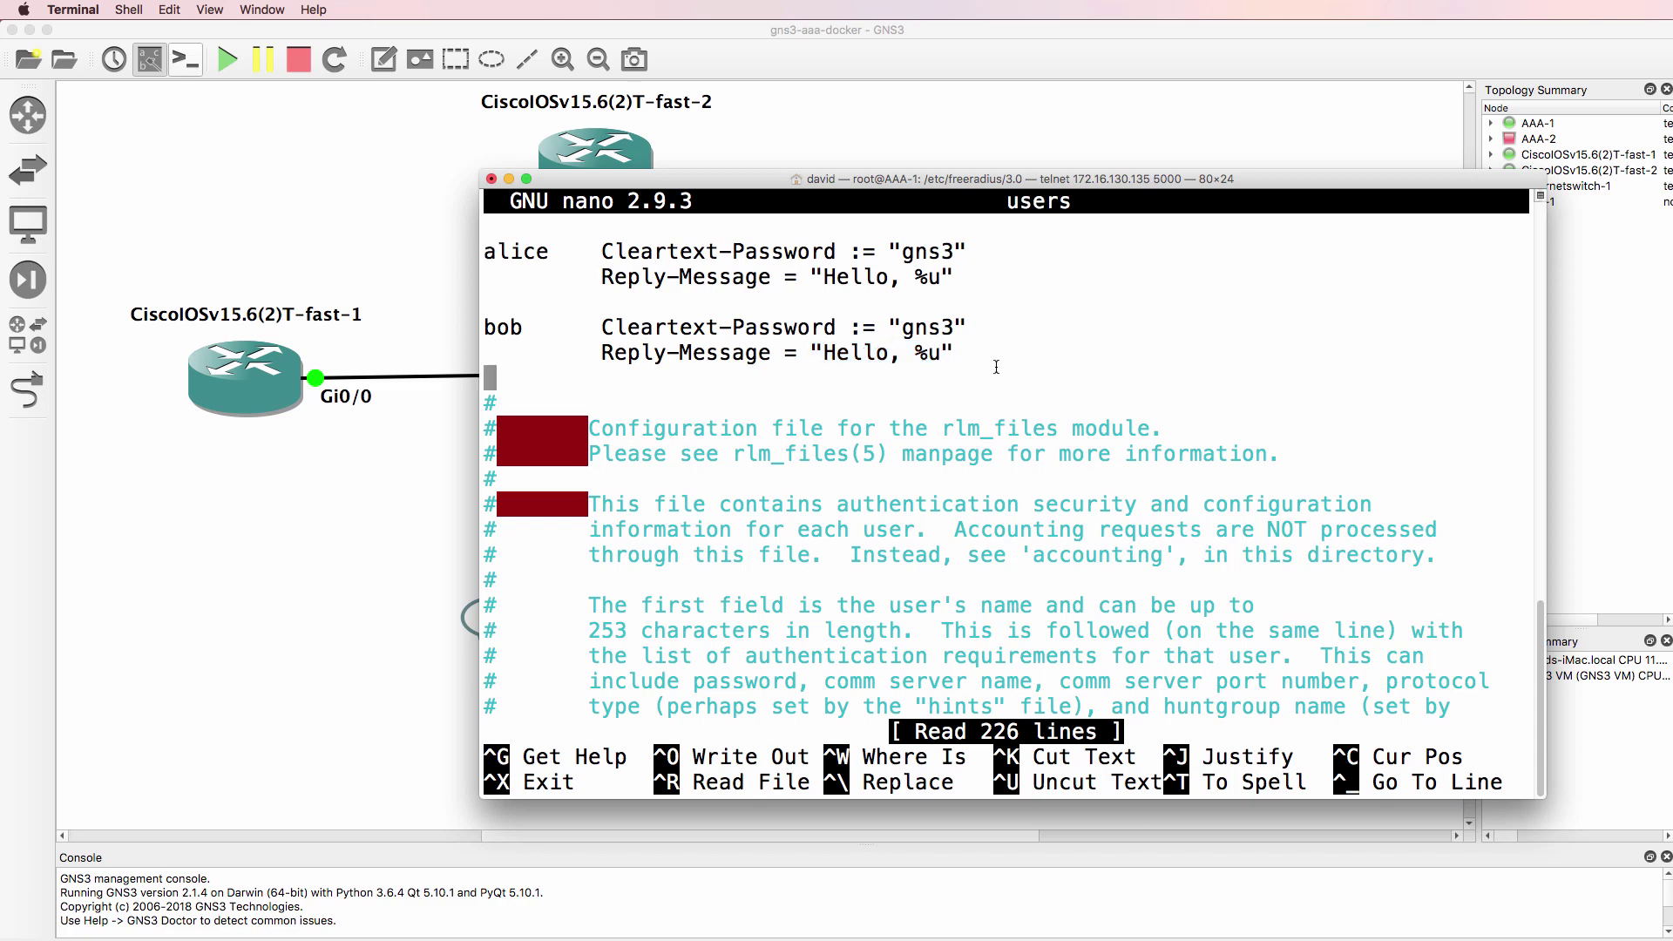
scroll(1116, 448, "down", 20)
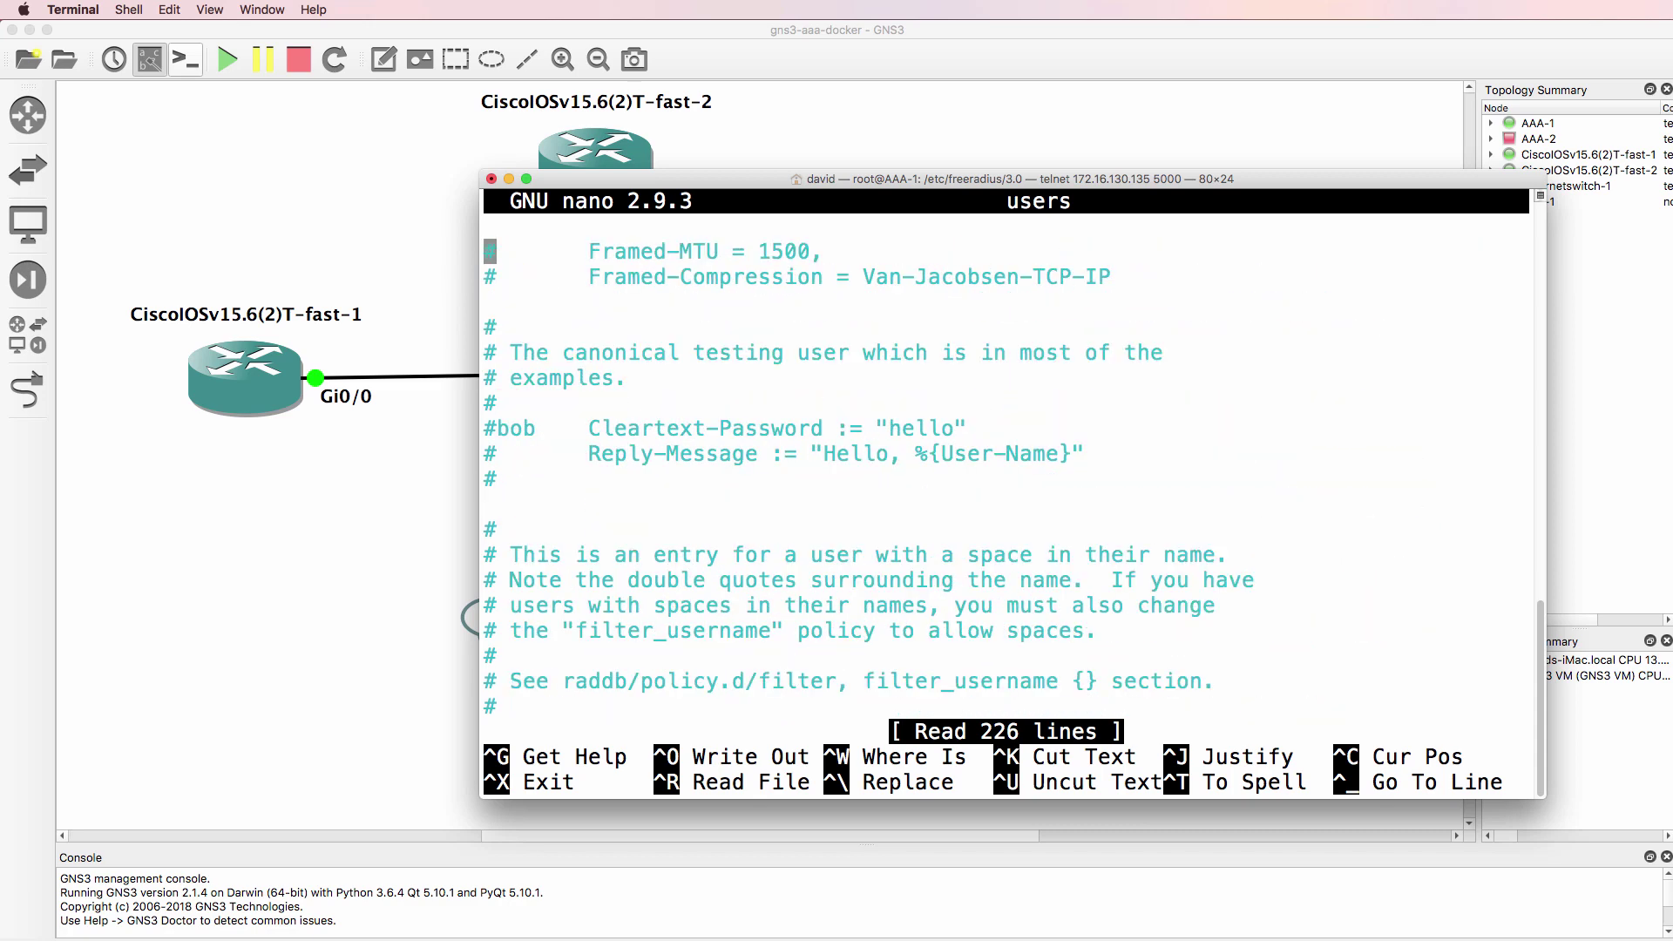
left_click_drag(1087, 453, 812, 458)
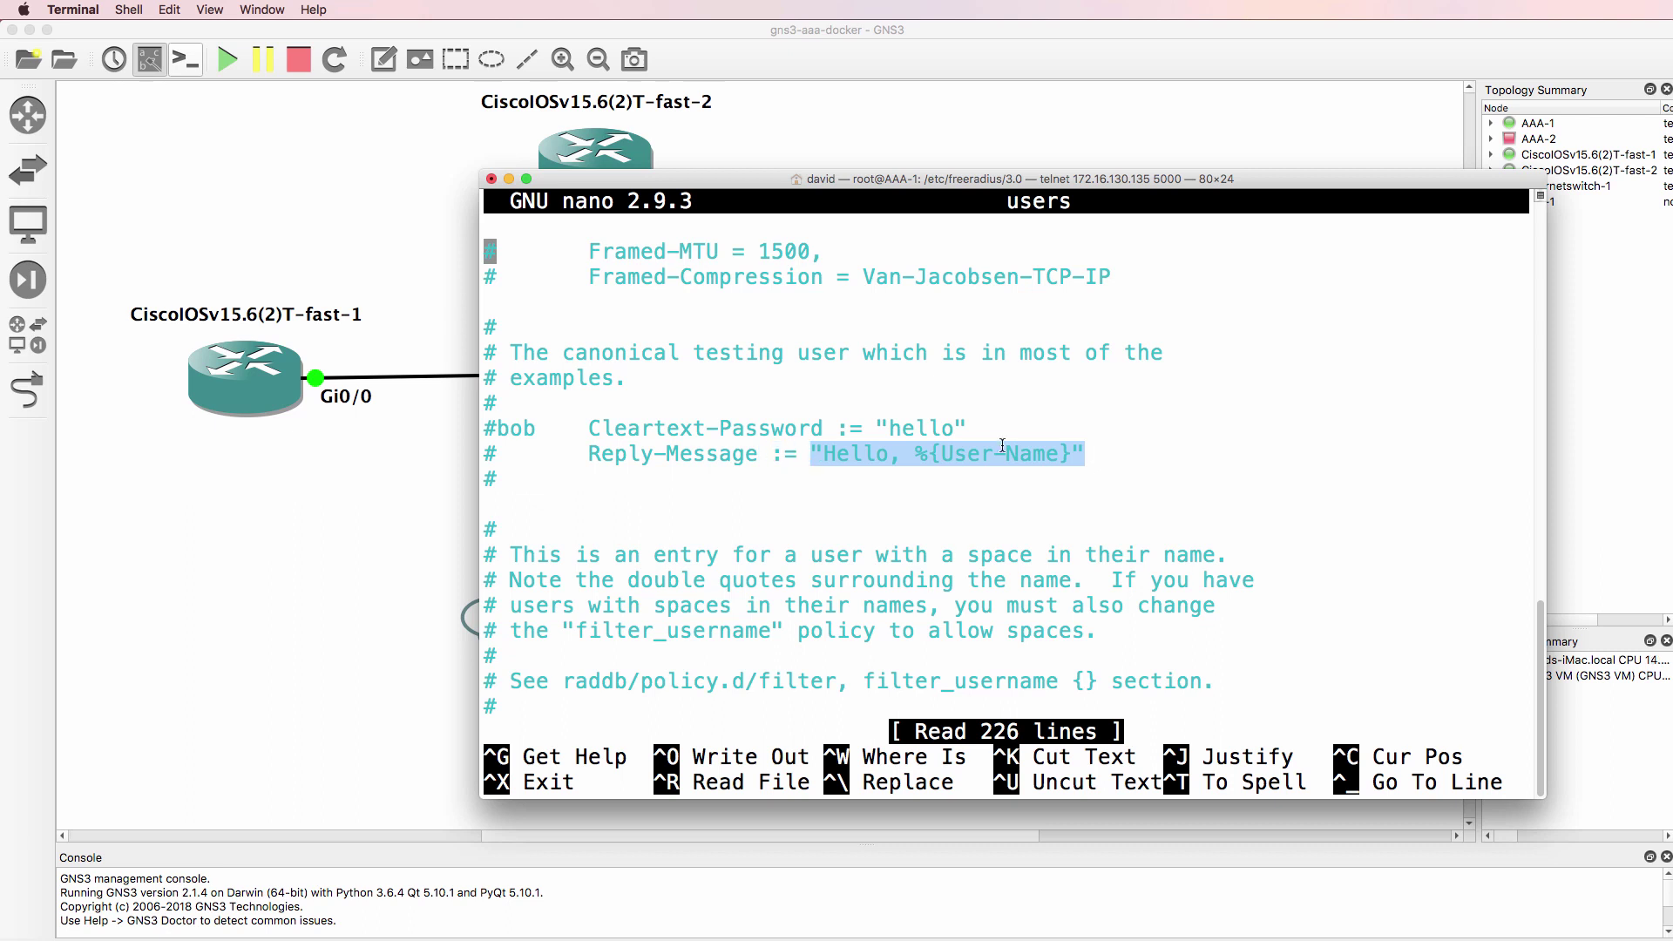
left_click_drag(1121, 456, 815, 454)
key("super+c")
- Replace the first user's "Hello, %u" with the copied greeting and save the users file
scroll(1002, 296, "up", 15)
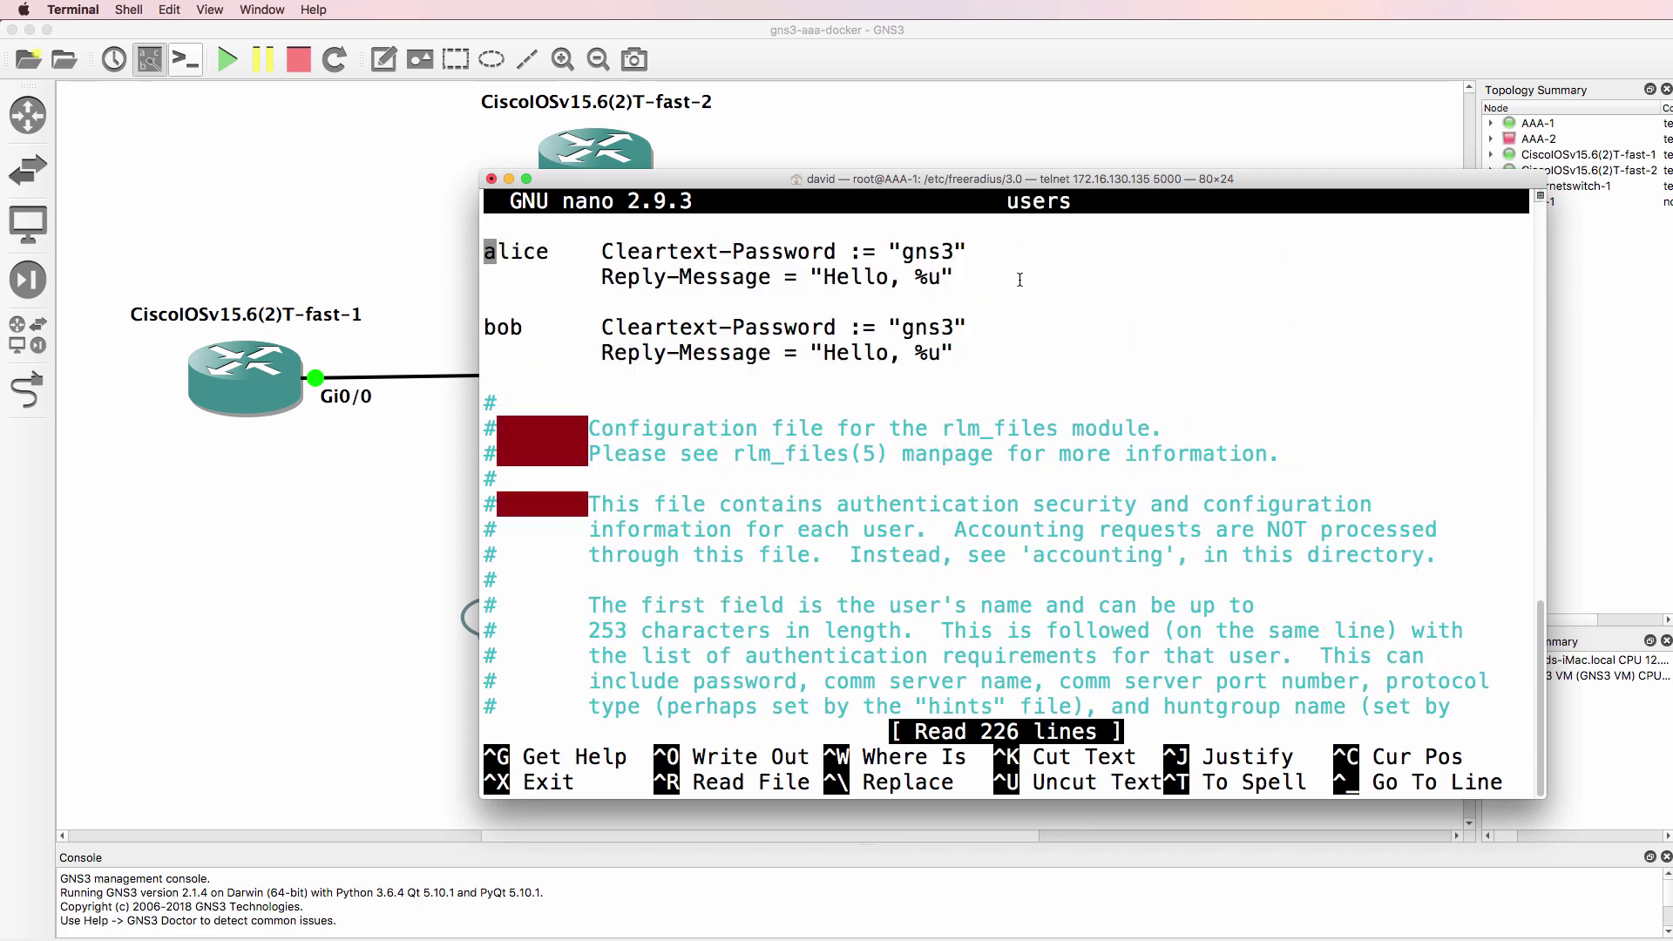
left_click(1020, 279)
key("super+v")
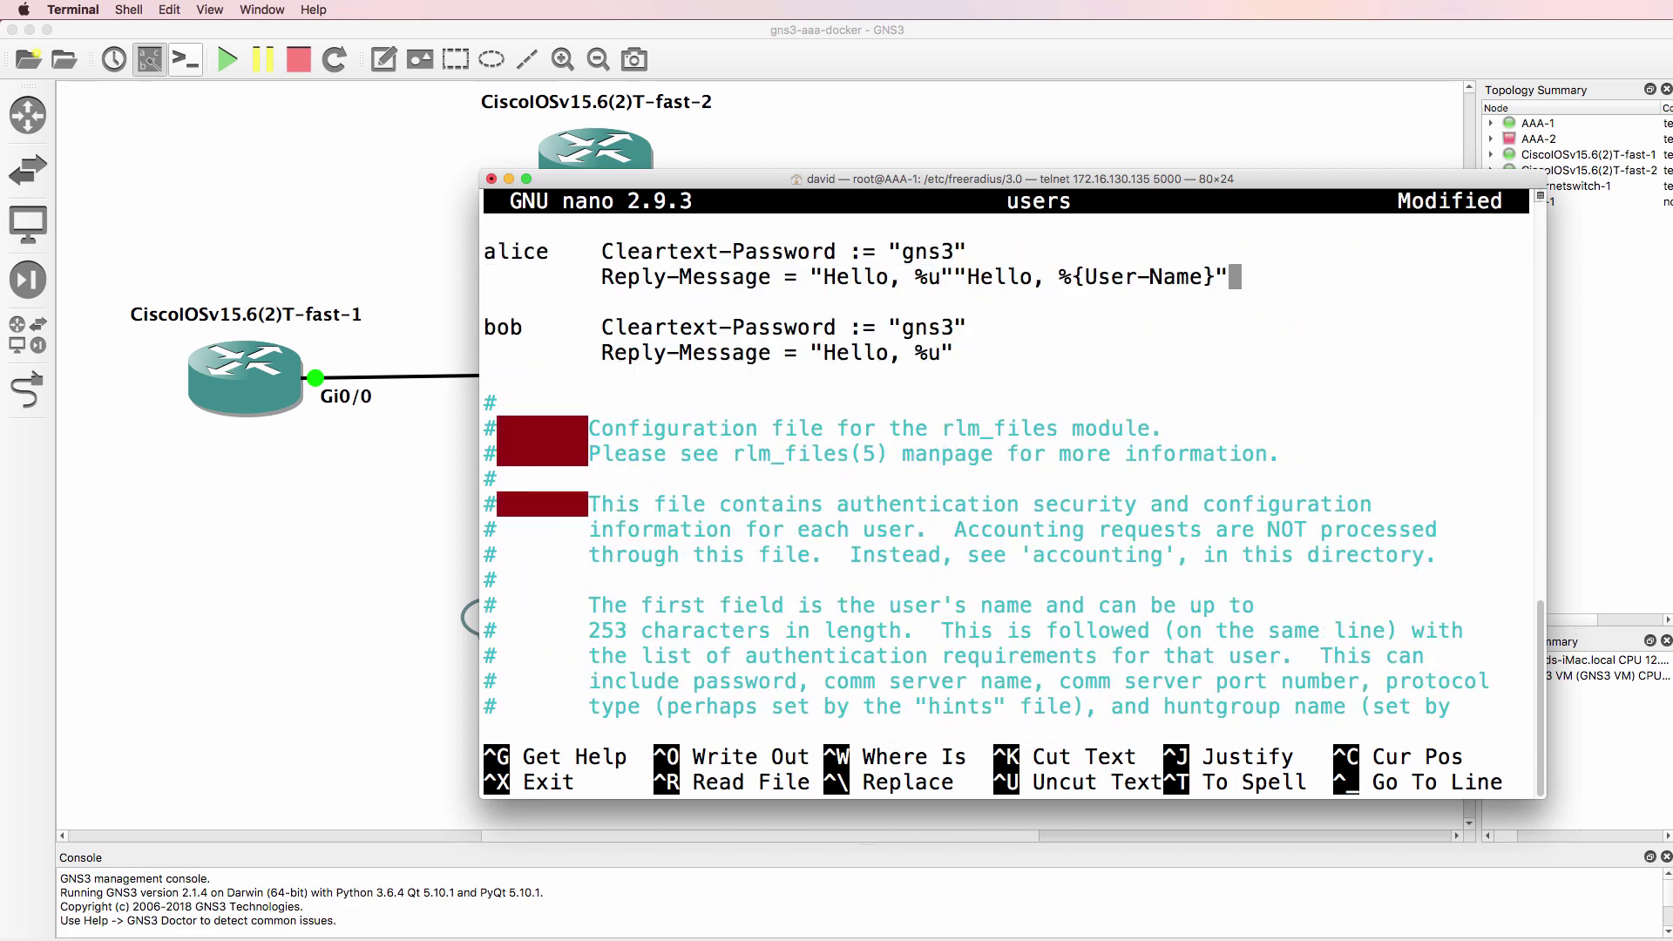
key("Left")
key("Left")
key("Left")
key("Left")
key("Left")
key("Left")
key("Left")
key("Left")
key("Left")
key("Left")
key("Left")
key("Left")
key("Left")
key("Left")
key("Left")
key("Left")
key("Left")
key("Left")
key("Left")
key("Left")
key("Left")
key("BackSpace")
key("BackSpace")
key("BackSpace")
key("BackSpace")
key("BackSpace")
key("BackSpace")
key("BackSpace")
key("BackSpace")
key("BackSpace")
key("BackSpace")
key("BackSpace")
key("ctrl+x")
key("y")
key("Return")
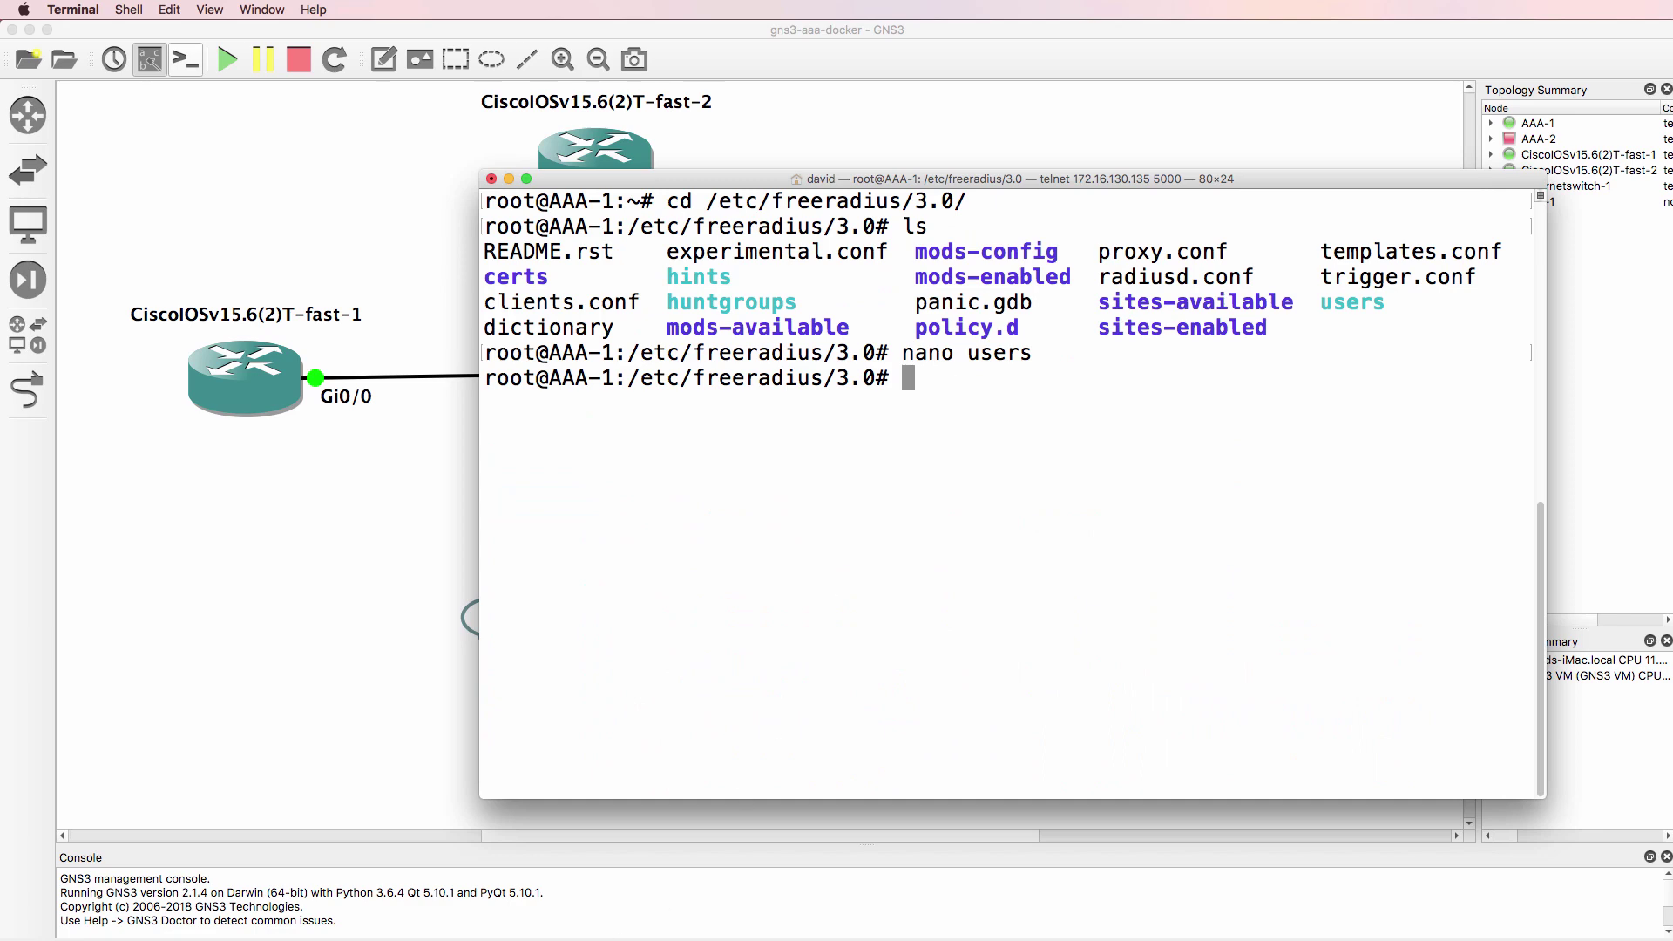
- Telnet from R1 to R2 again and log in; the greeting still reads "Hello, %u"
key("super+grave")
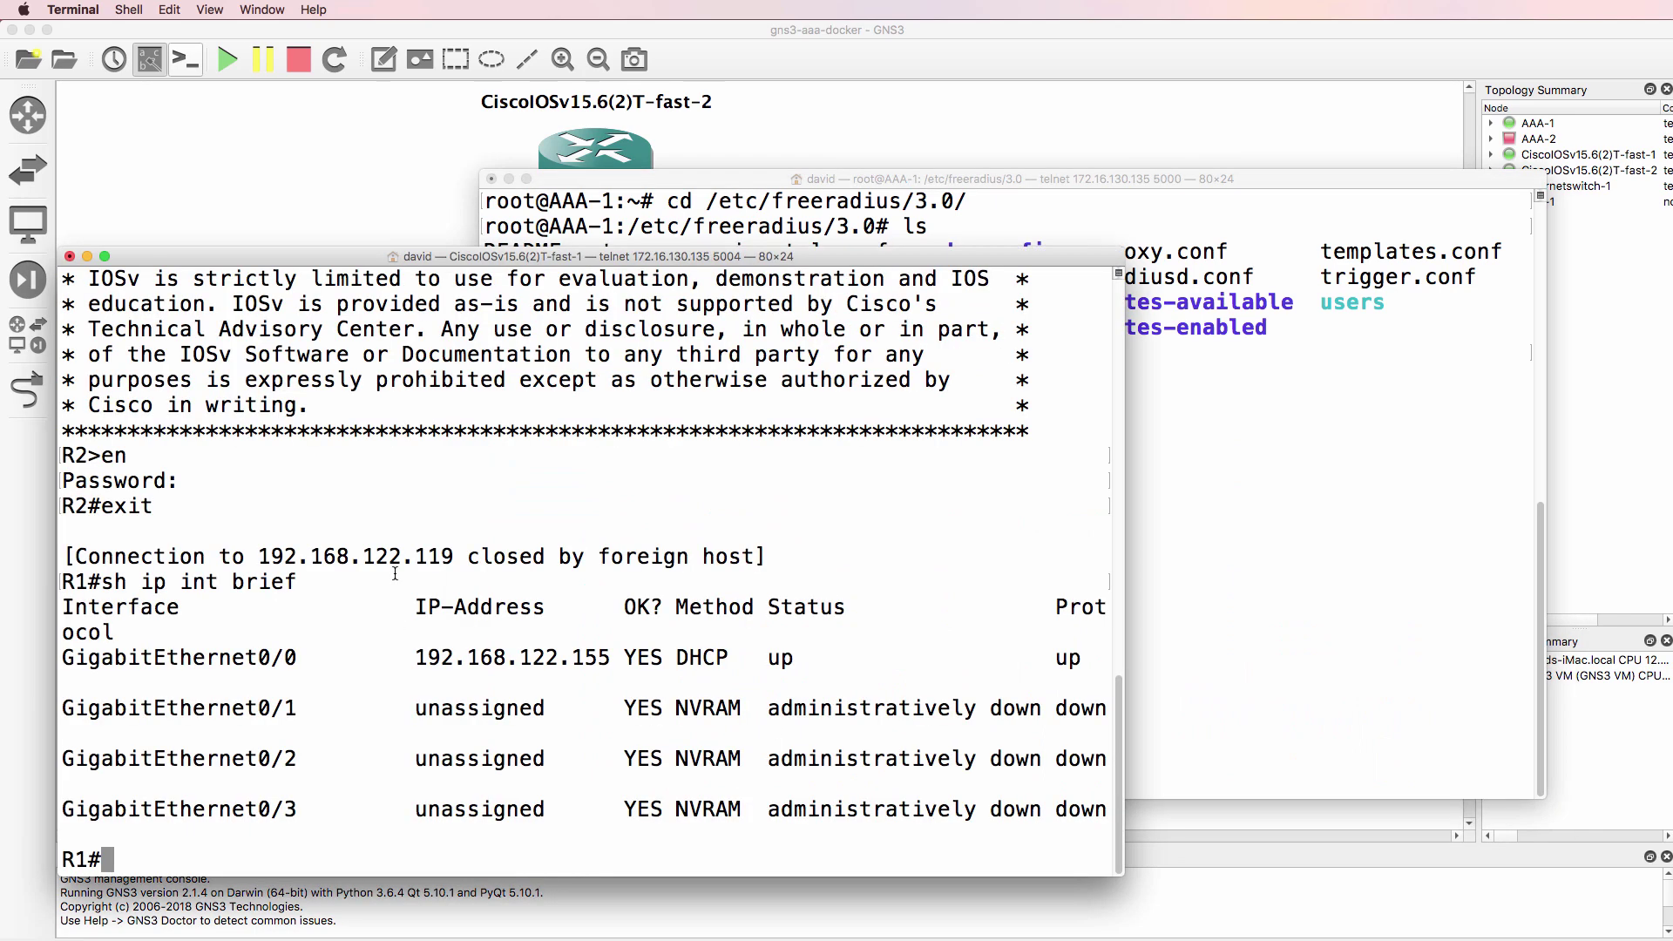
type("t")
key("Up")
key("Up")
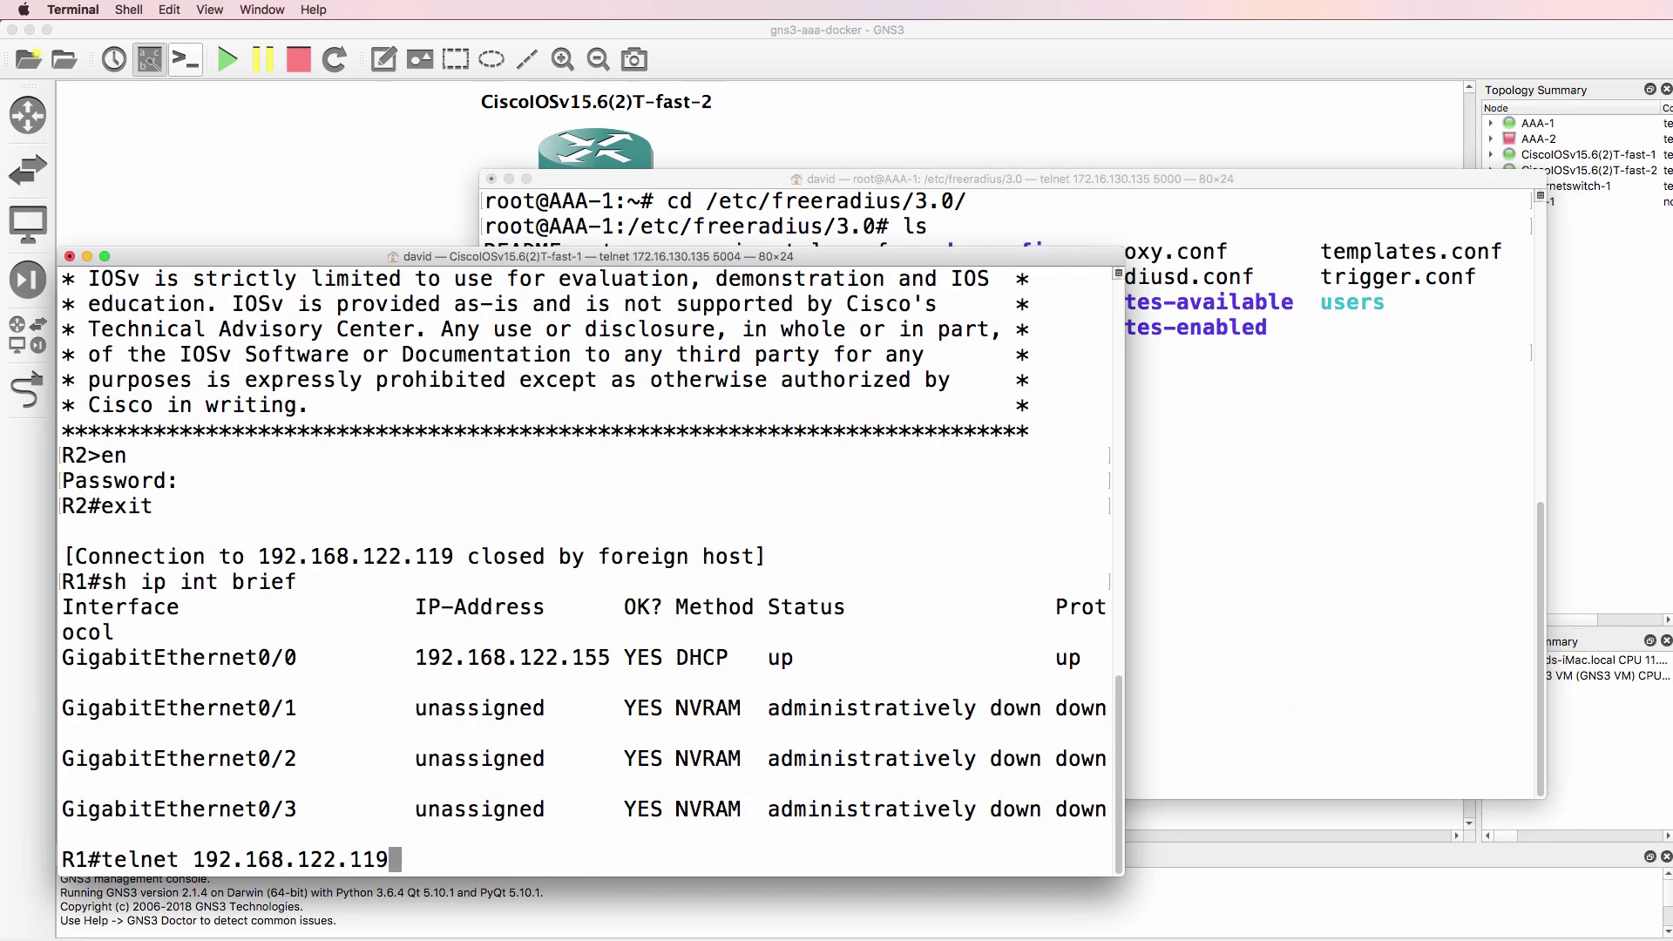
key("Return")
type("alice")
key("Return")
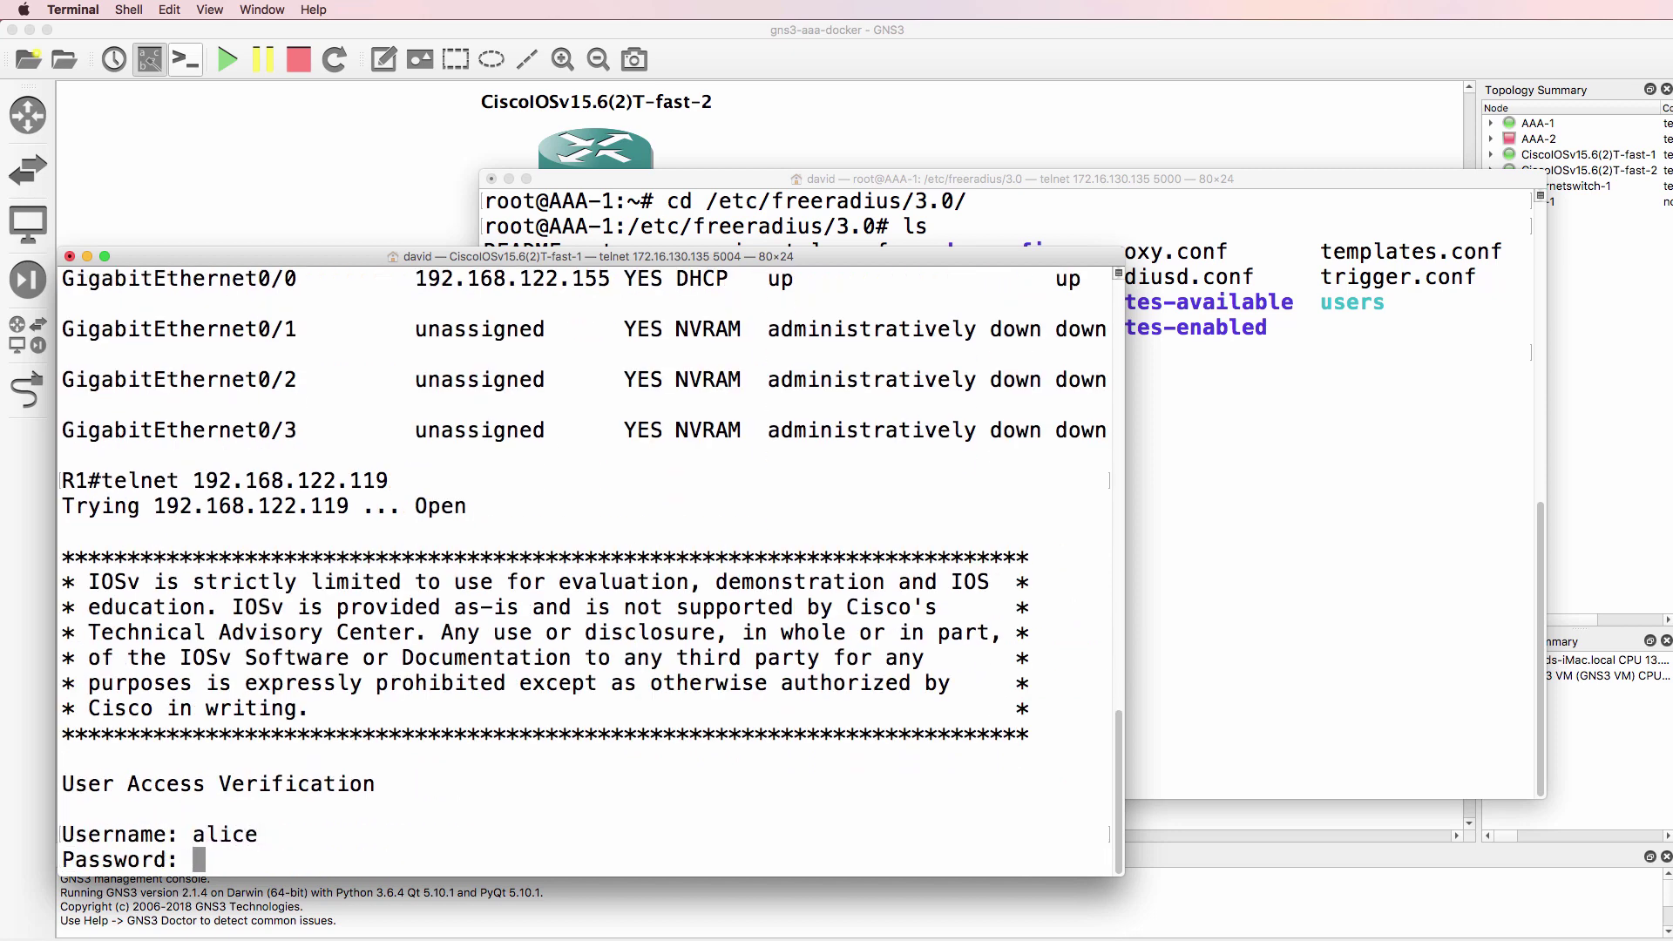
type("hello")
key("Return")
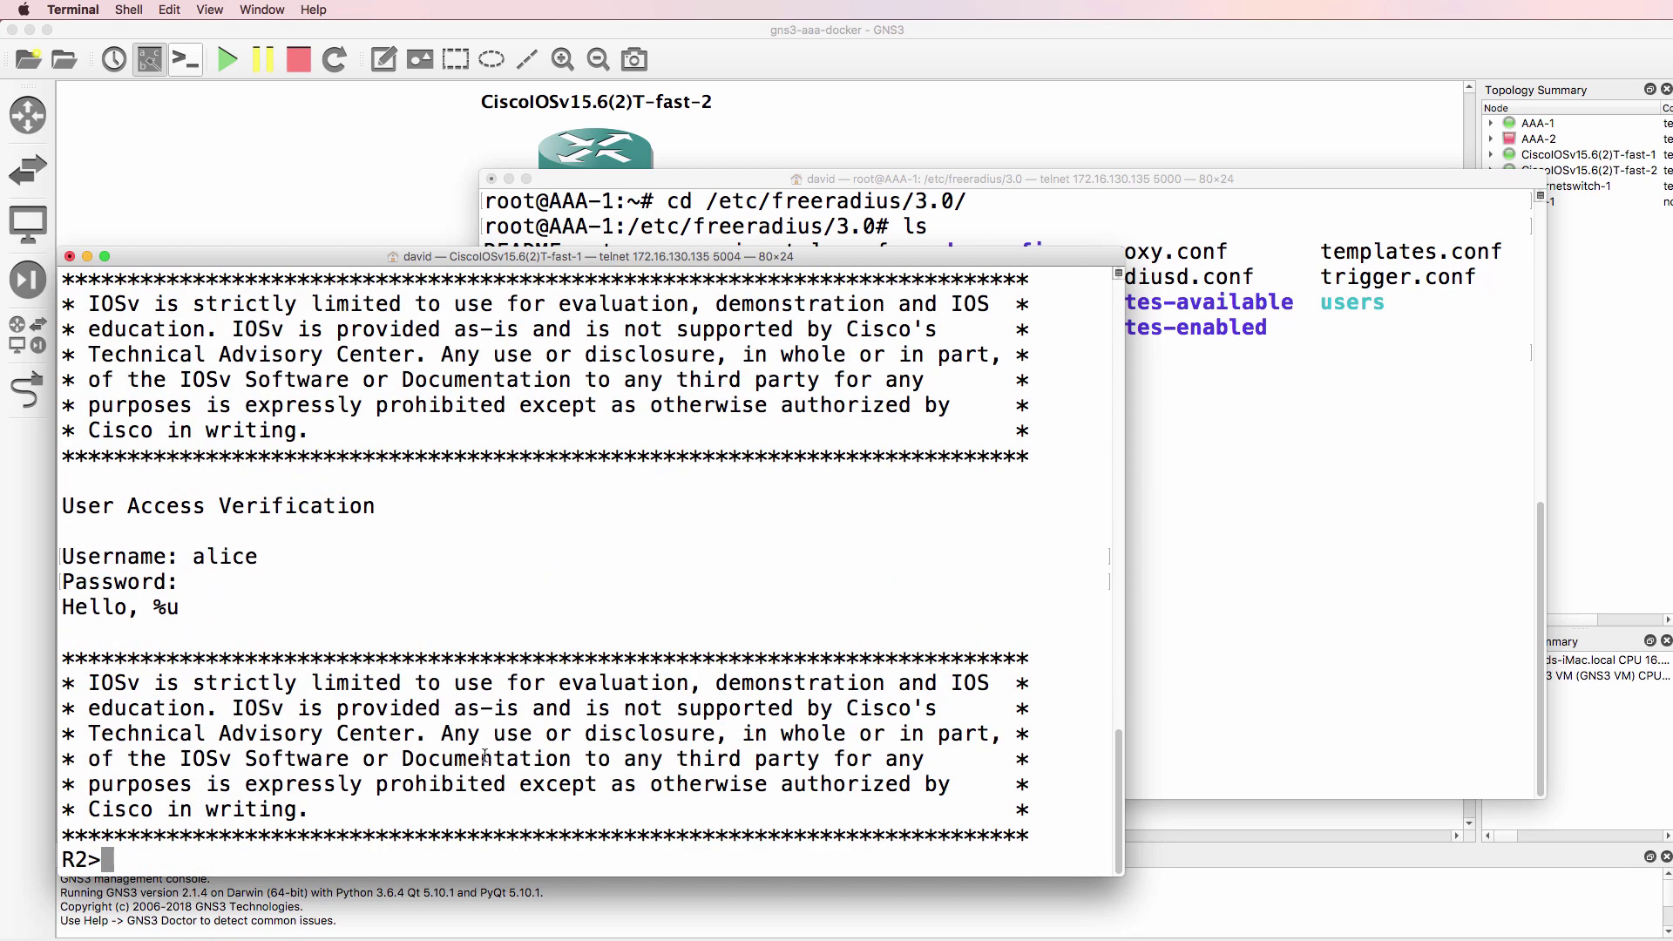
left_click_drag(244, 633, 63, 551)
- Run service freeradius restart on AAA-1
left_click(1350, 649)
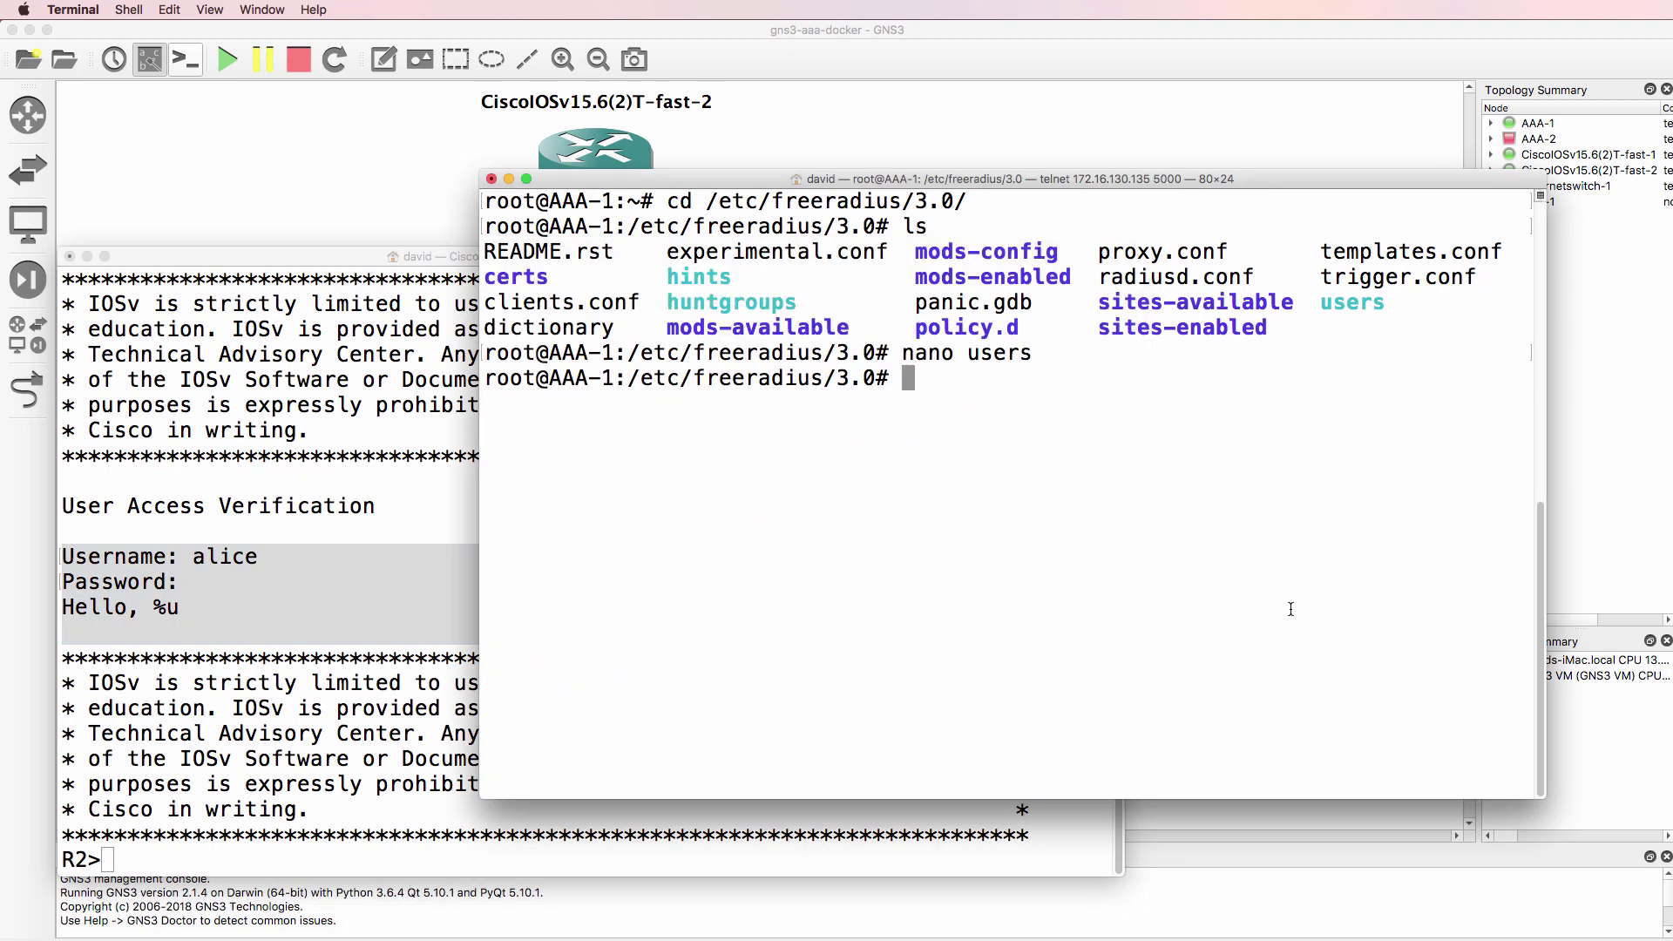
type("service ")
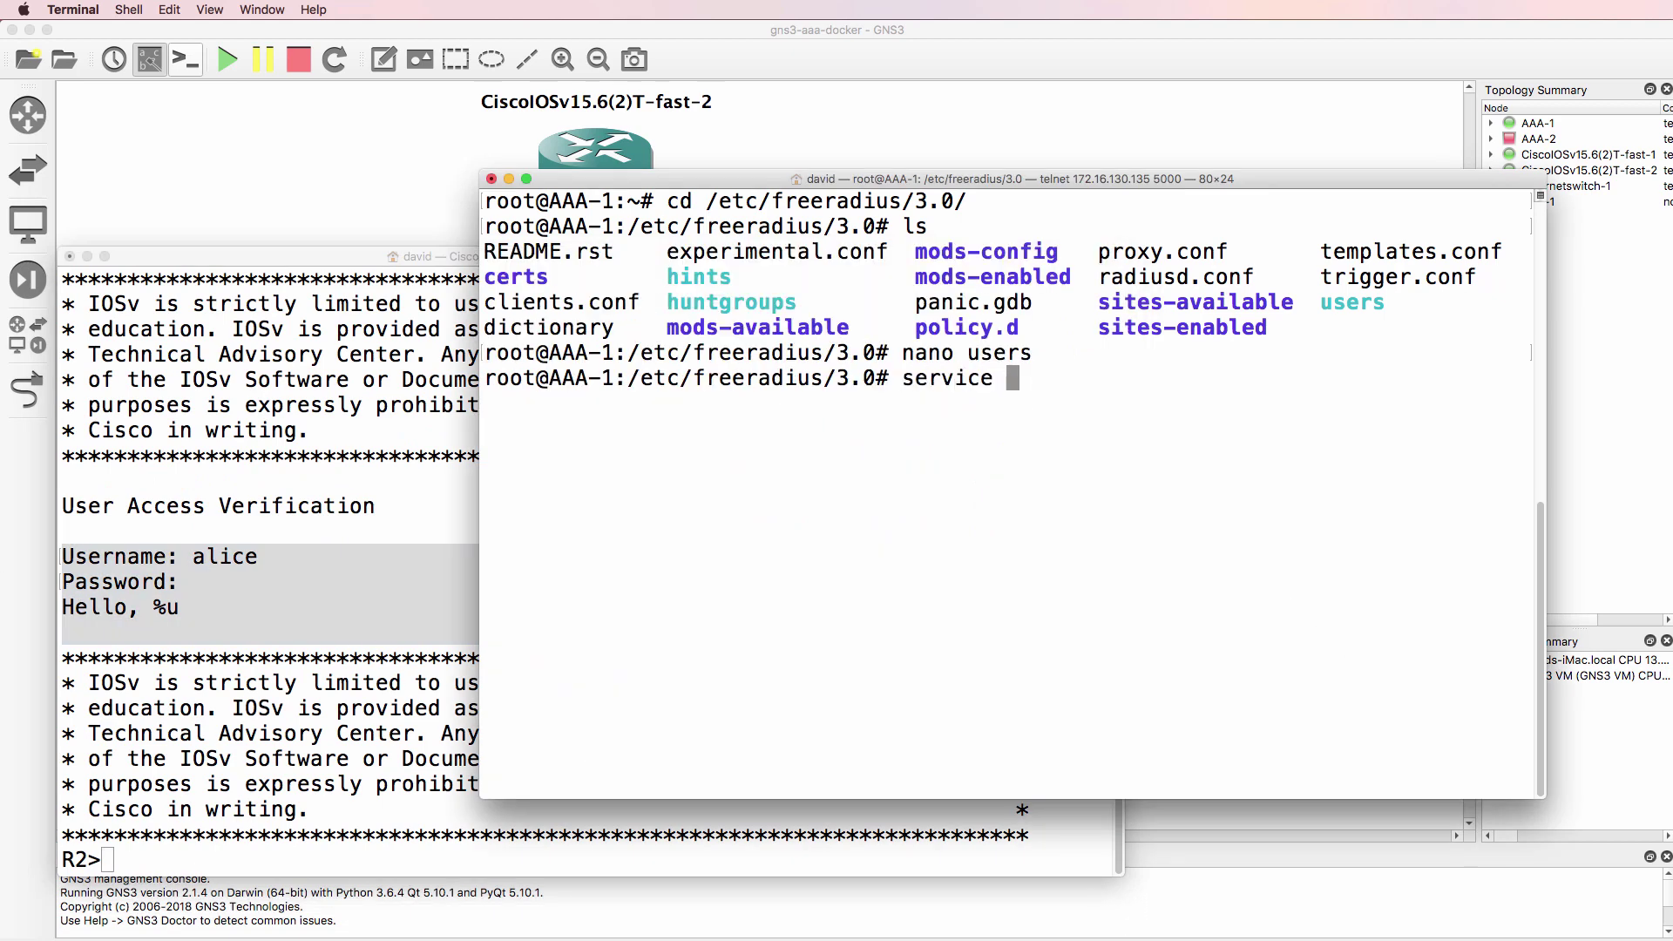
type("freera")
key("BackSpace")
type("radius r")
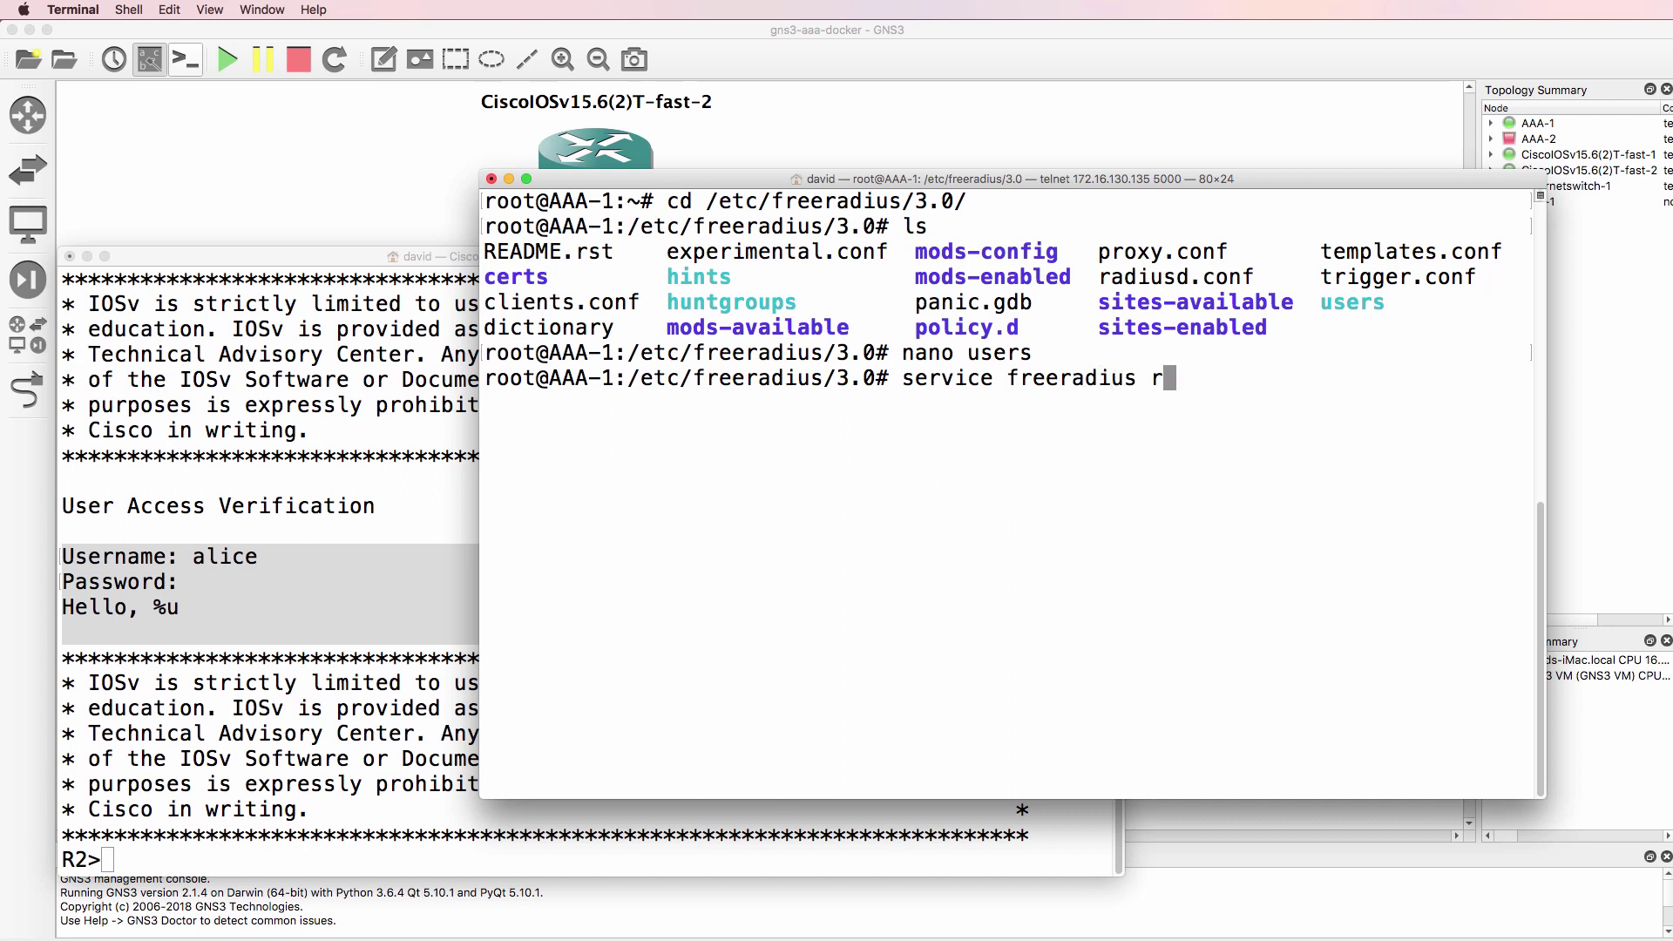
type("estart")
key("Return")
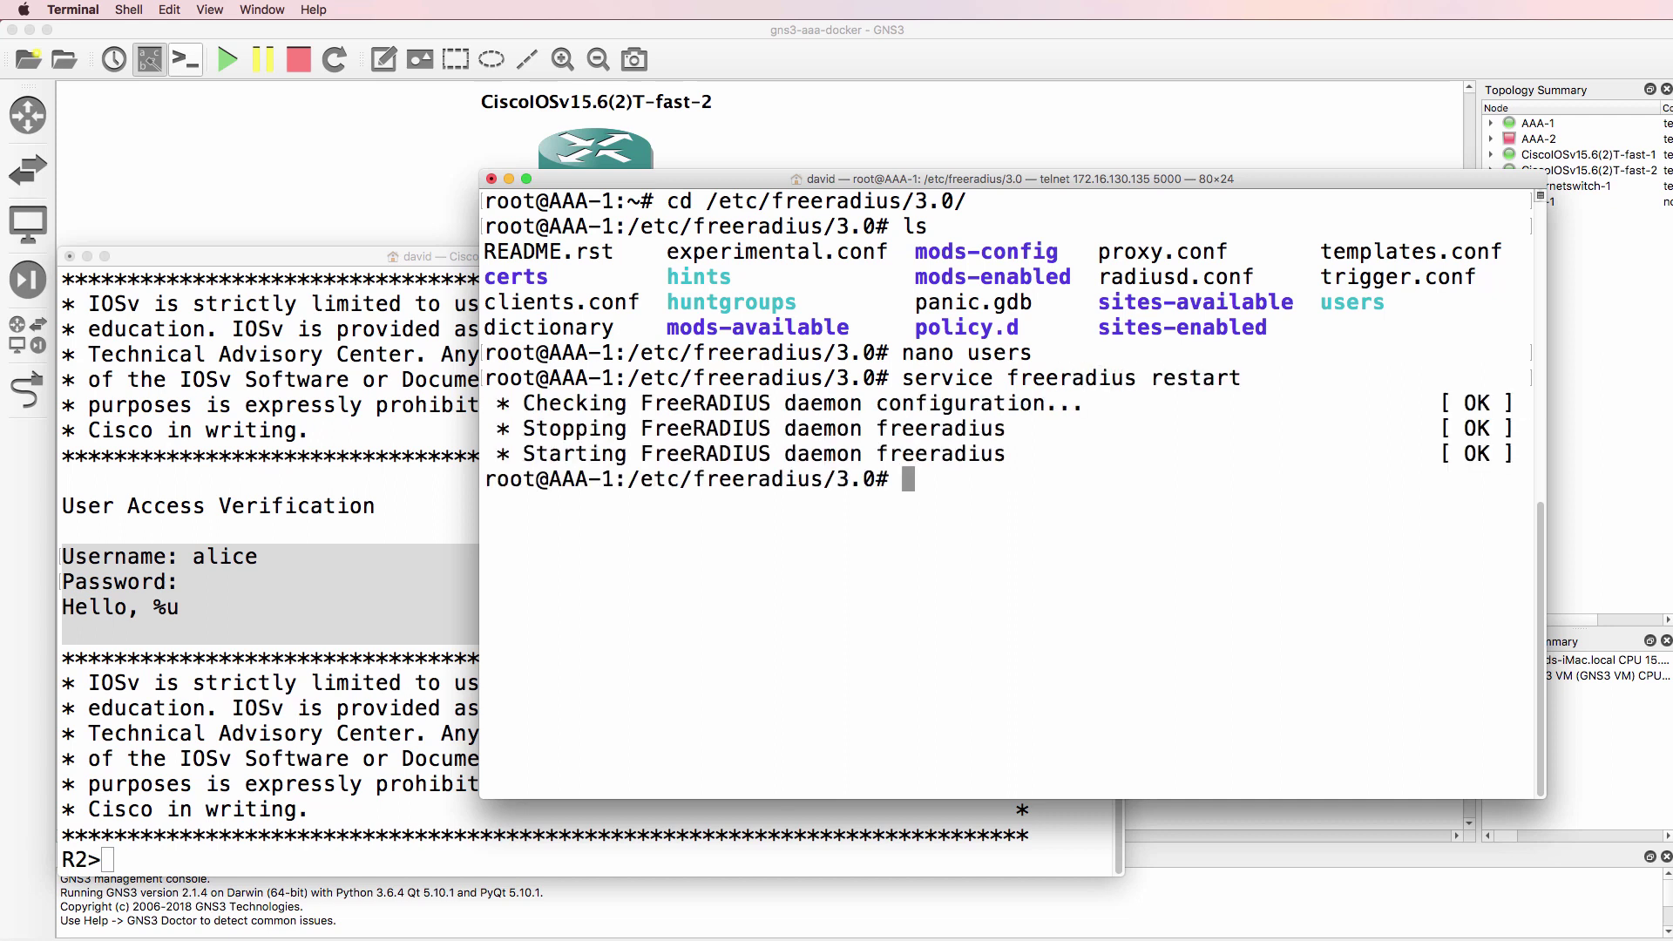
- Exit R2, reconnect by telnet and log in; the greeting now shows the username
left_click(437, 640)
type("exit")
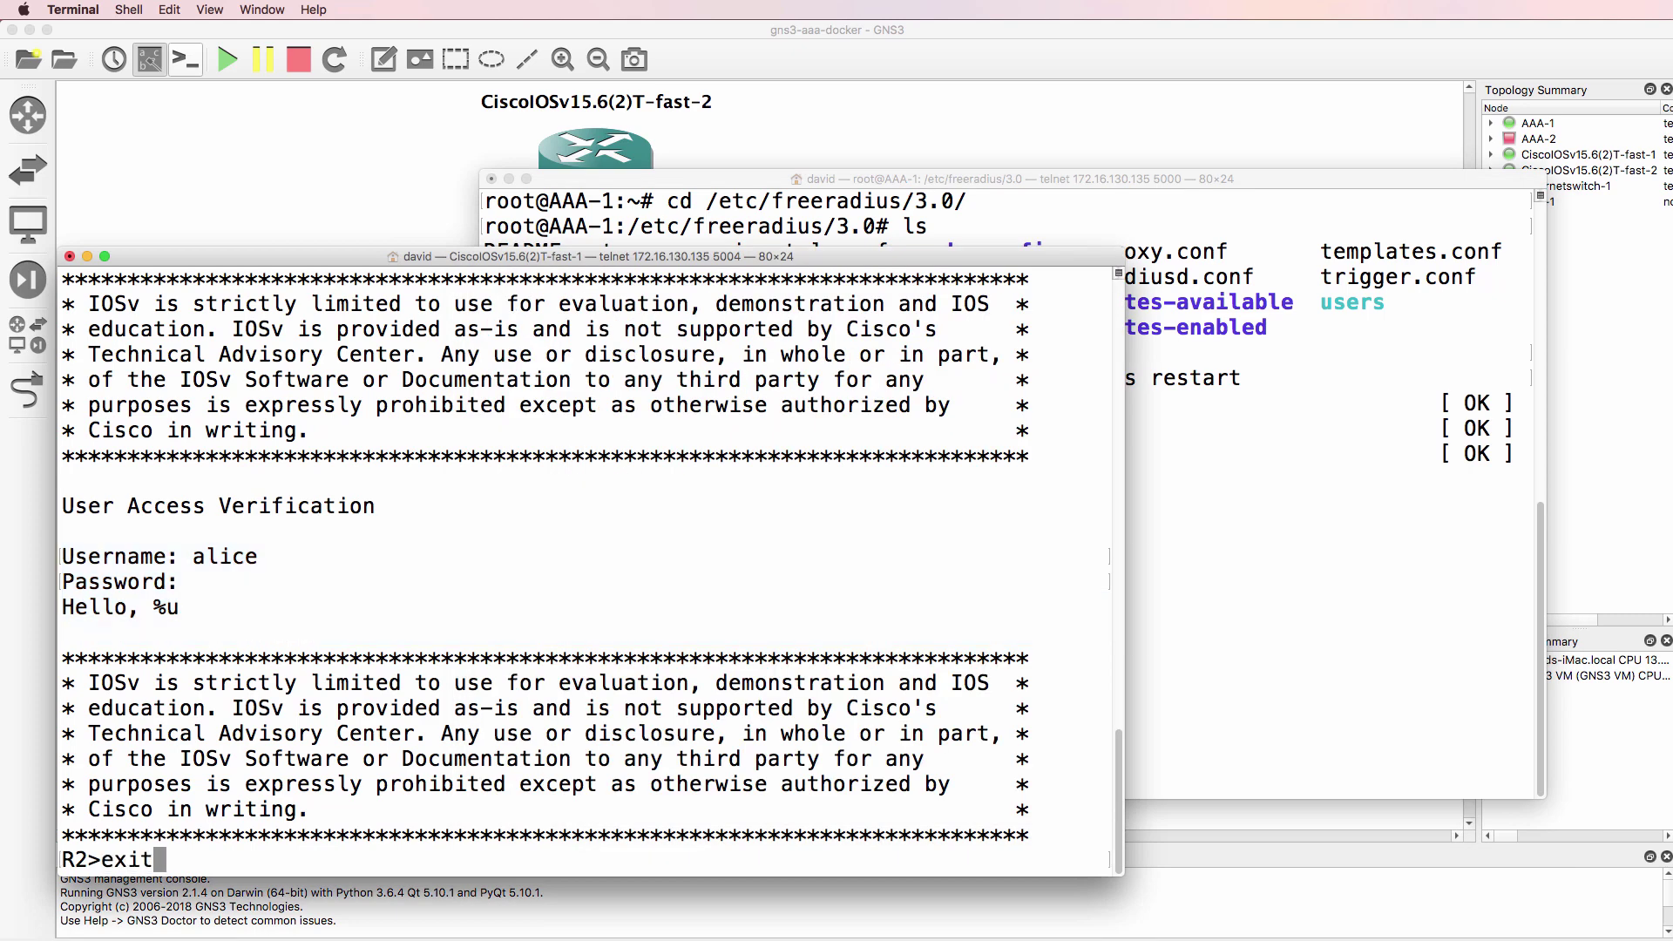
key("Return")
key("Up")
key("Return")
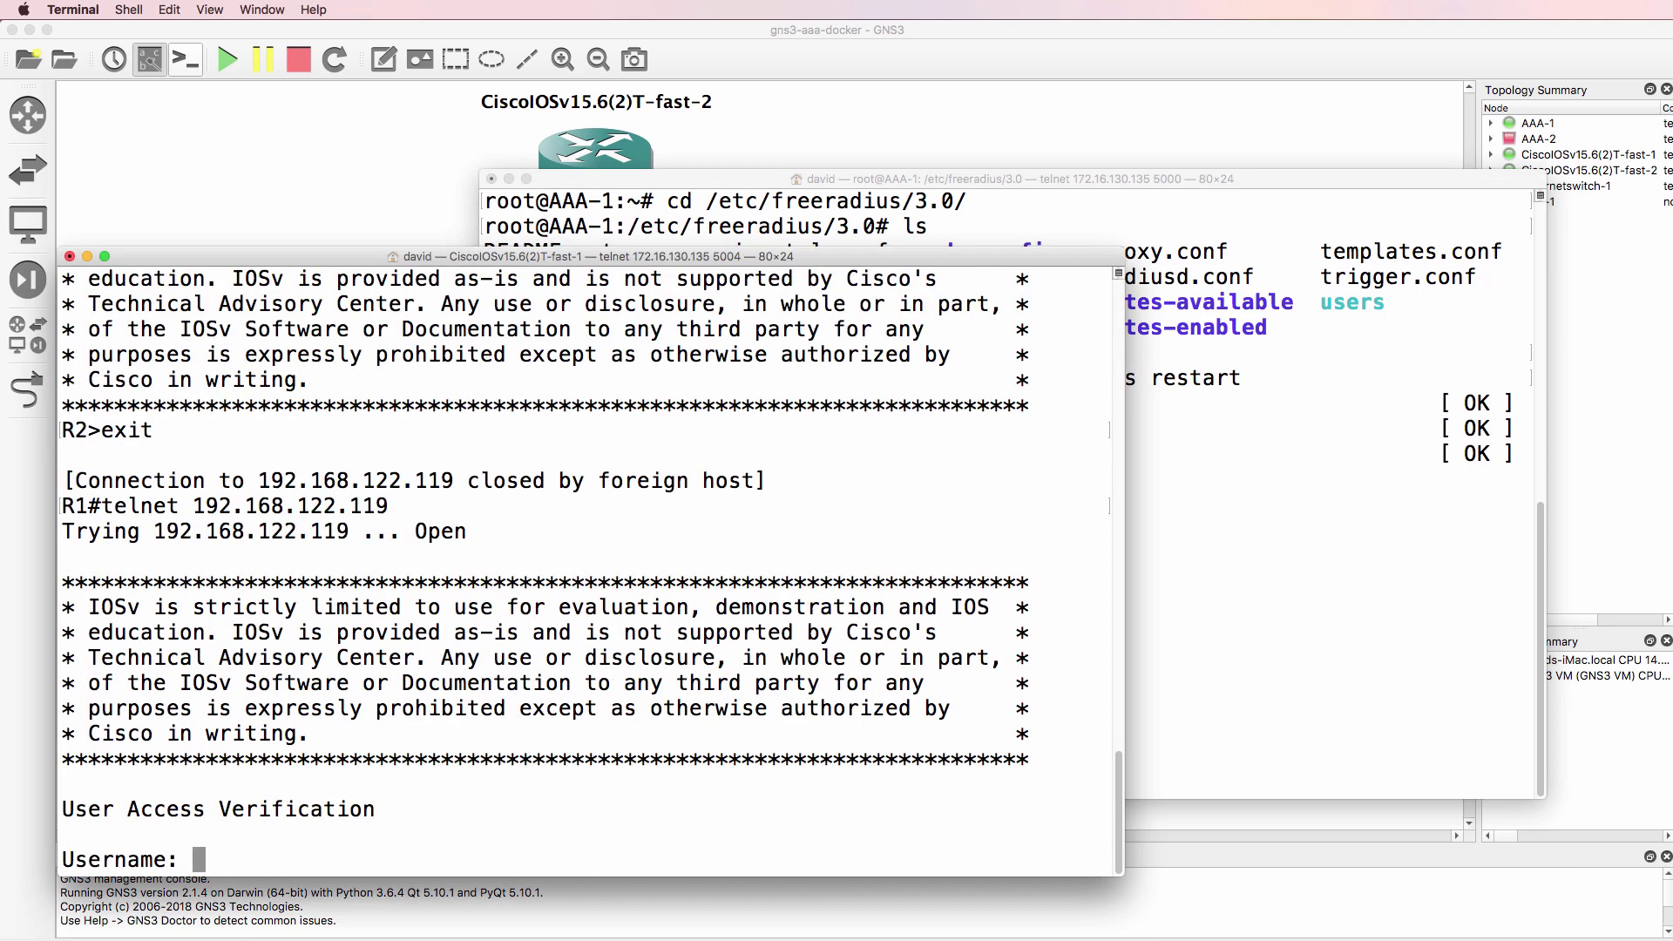
type("alice")
key("Return")
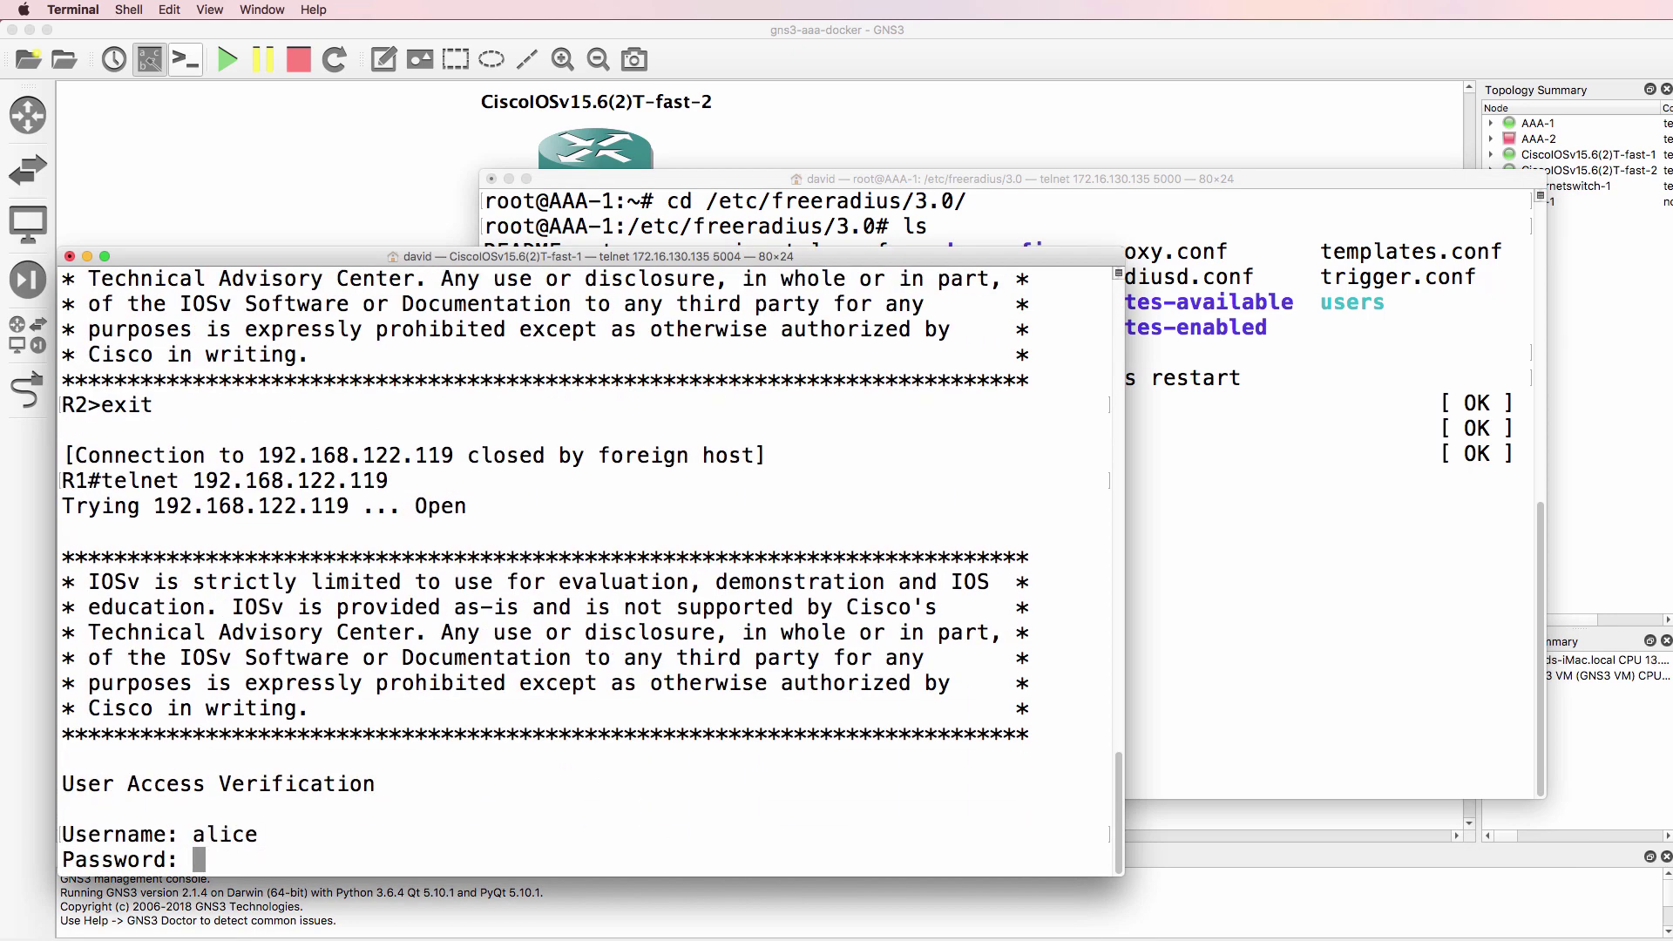
key("Return")
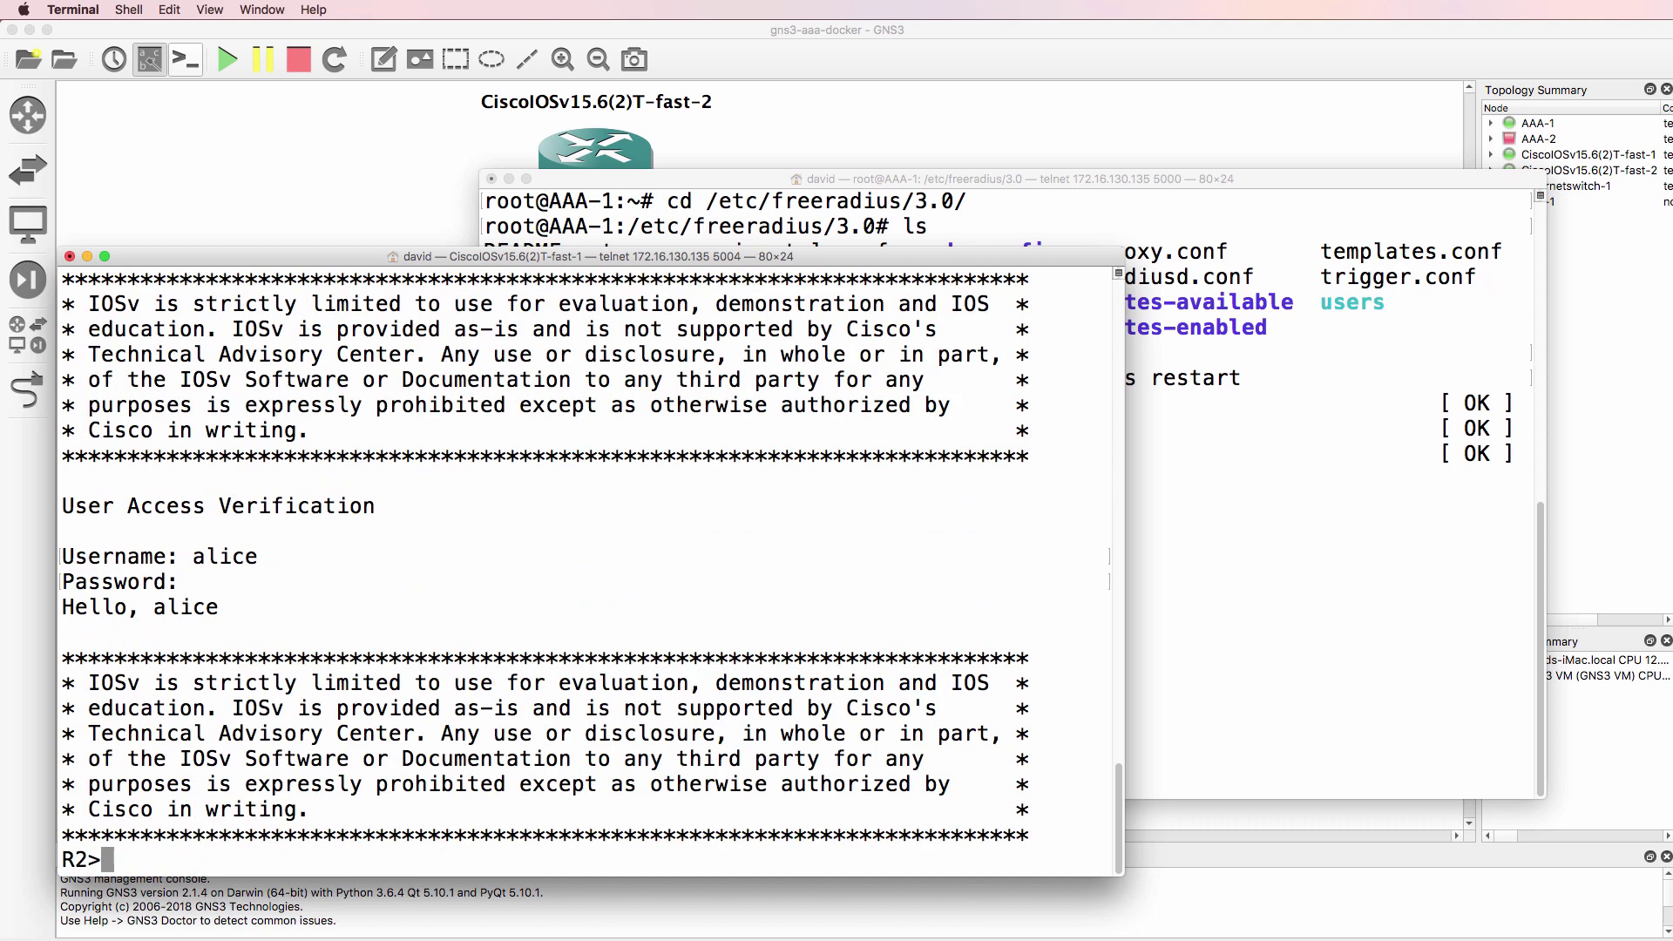
left_click_drag(253, 612, 52, 609)
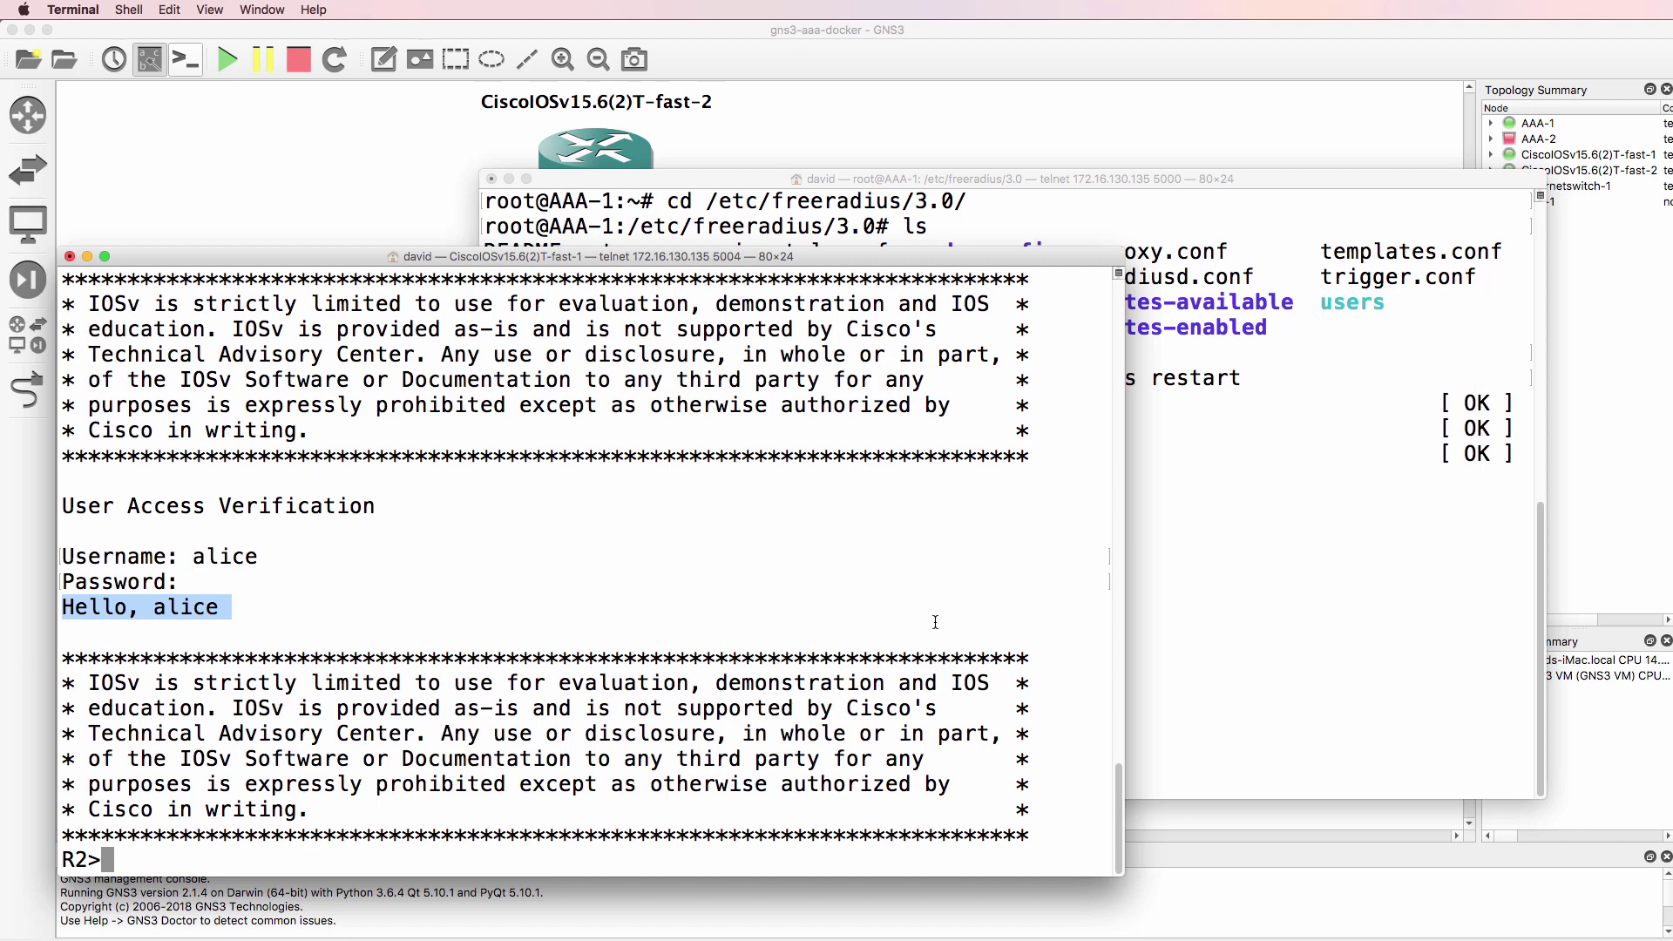
left_click_drag(250, 617, 80, 598)
- Log out of R2 back to R1 and highlight freeradius in AAA-1's config path
type("exit")
key("Return")
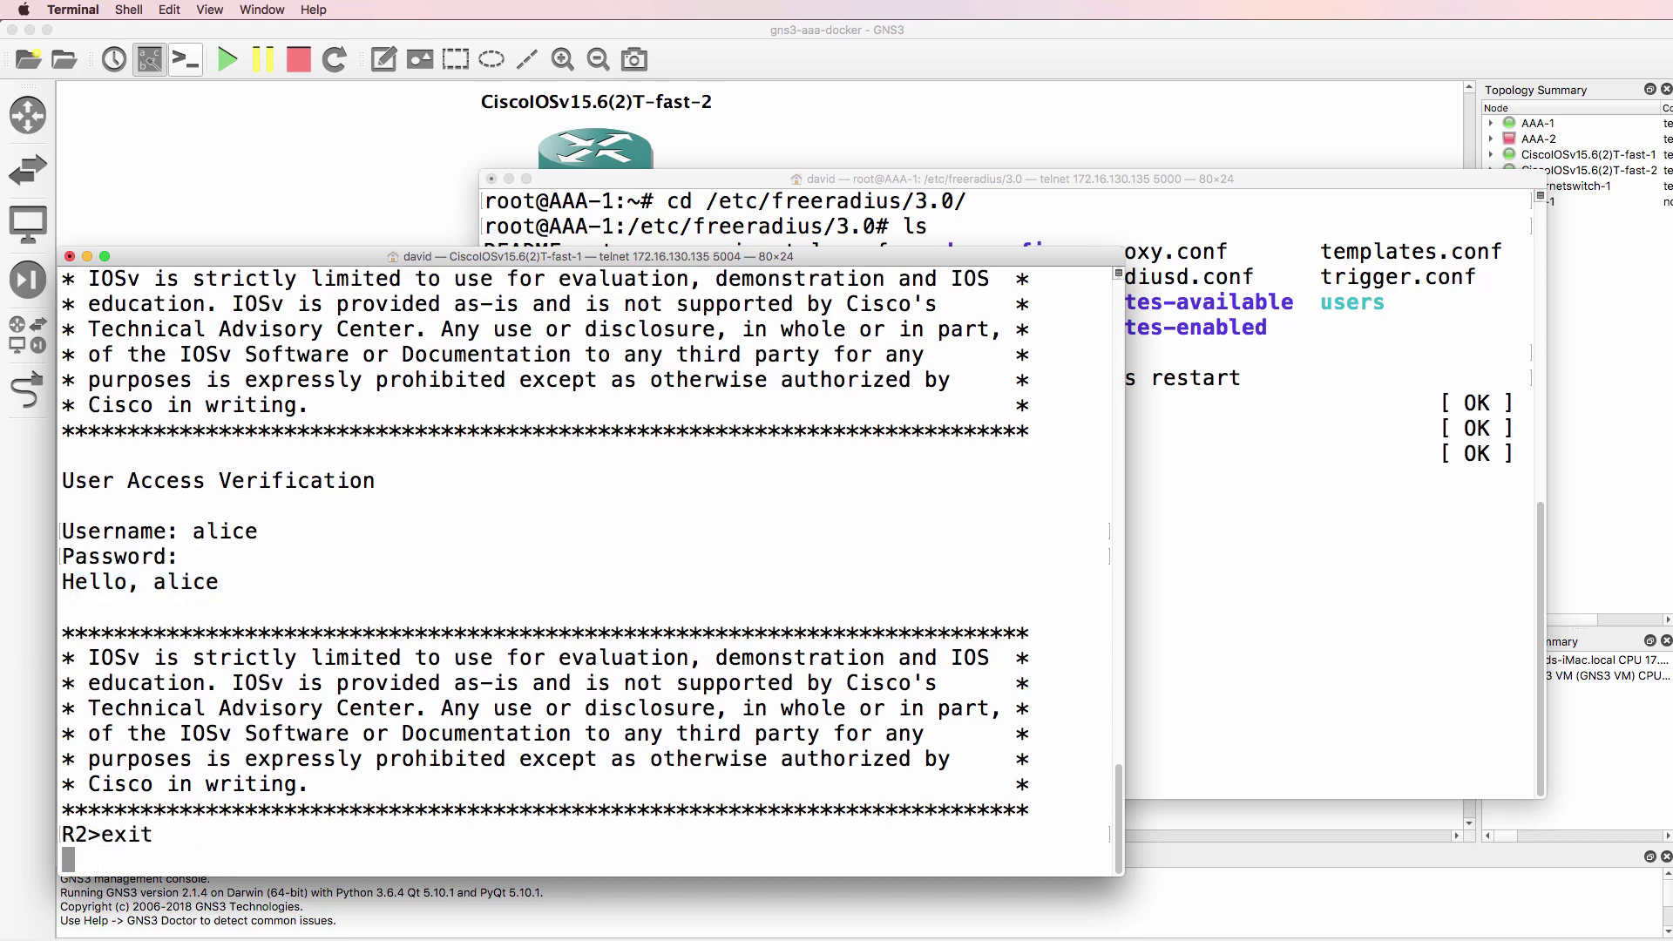
left_click(987, 210)
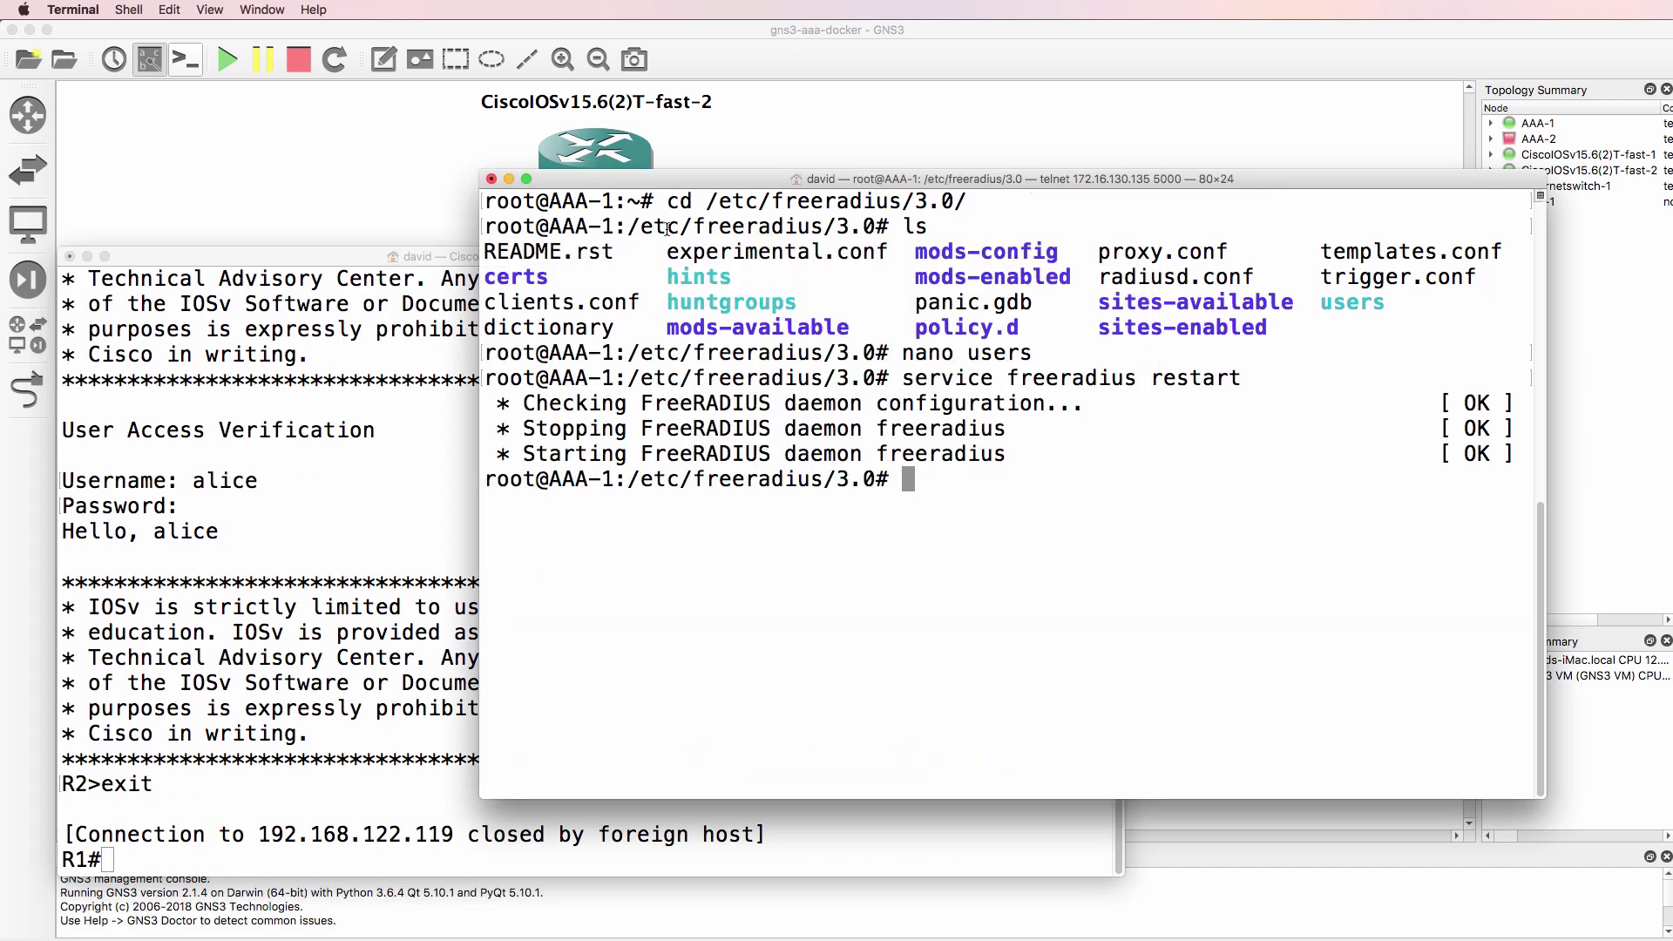
left_click_drag(773, 201, 916, 203)
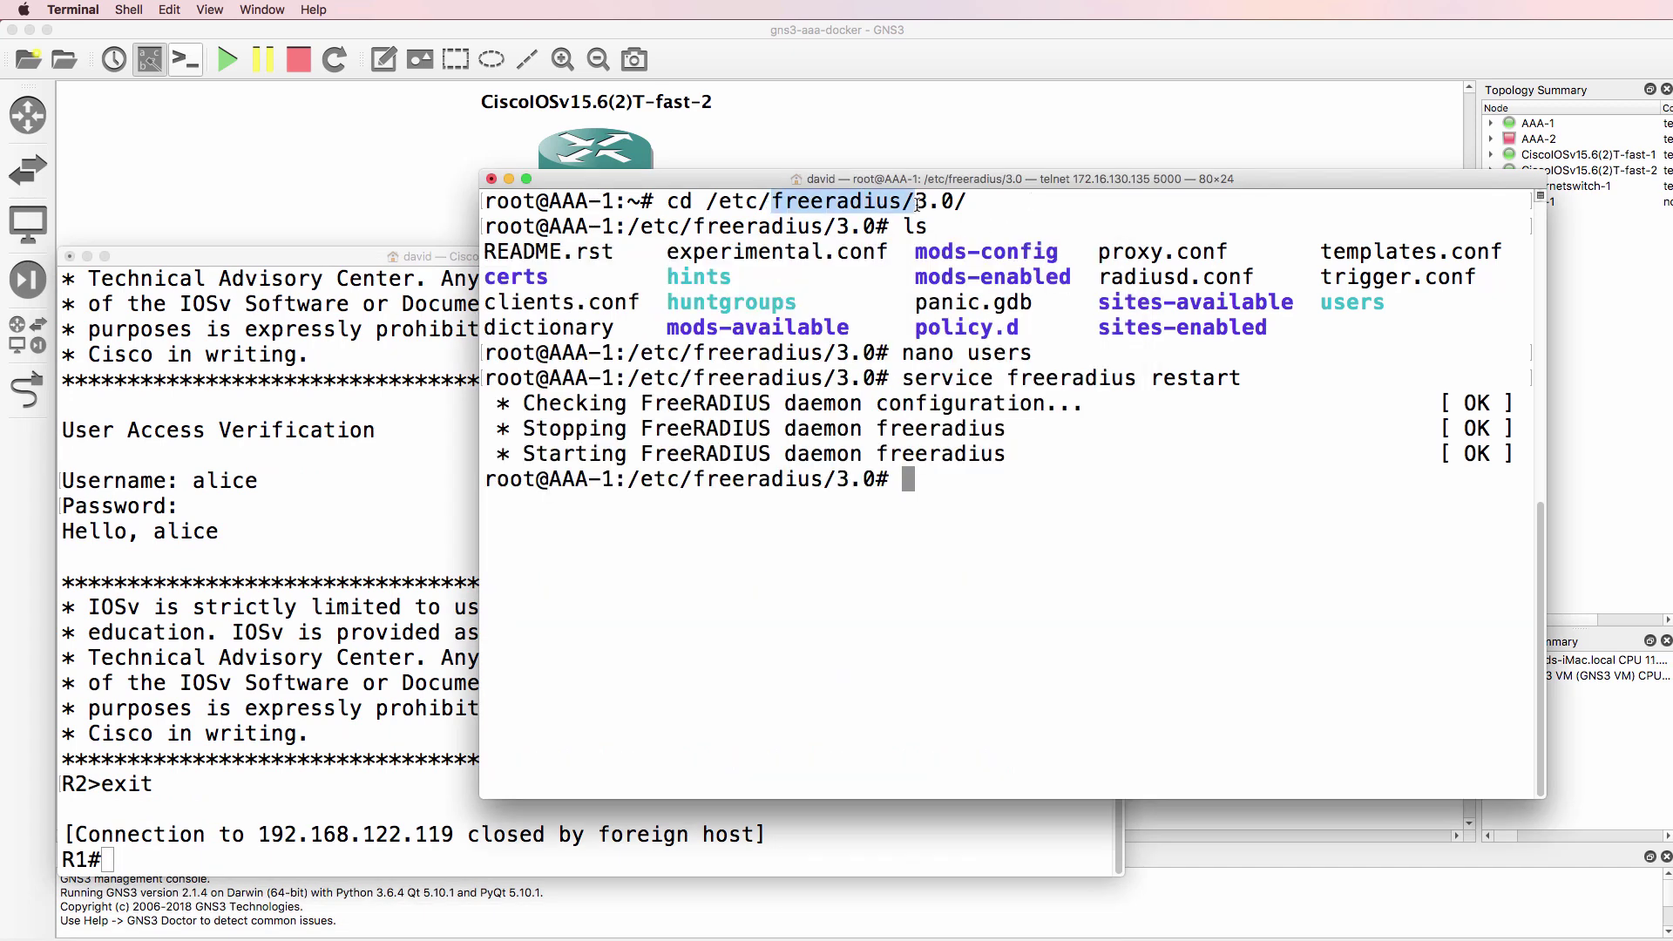
left_click(1171, 52)
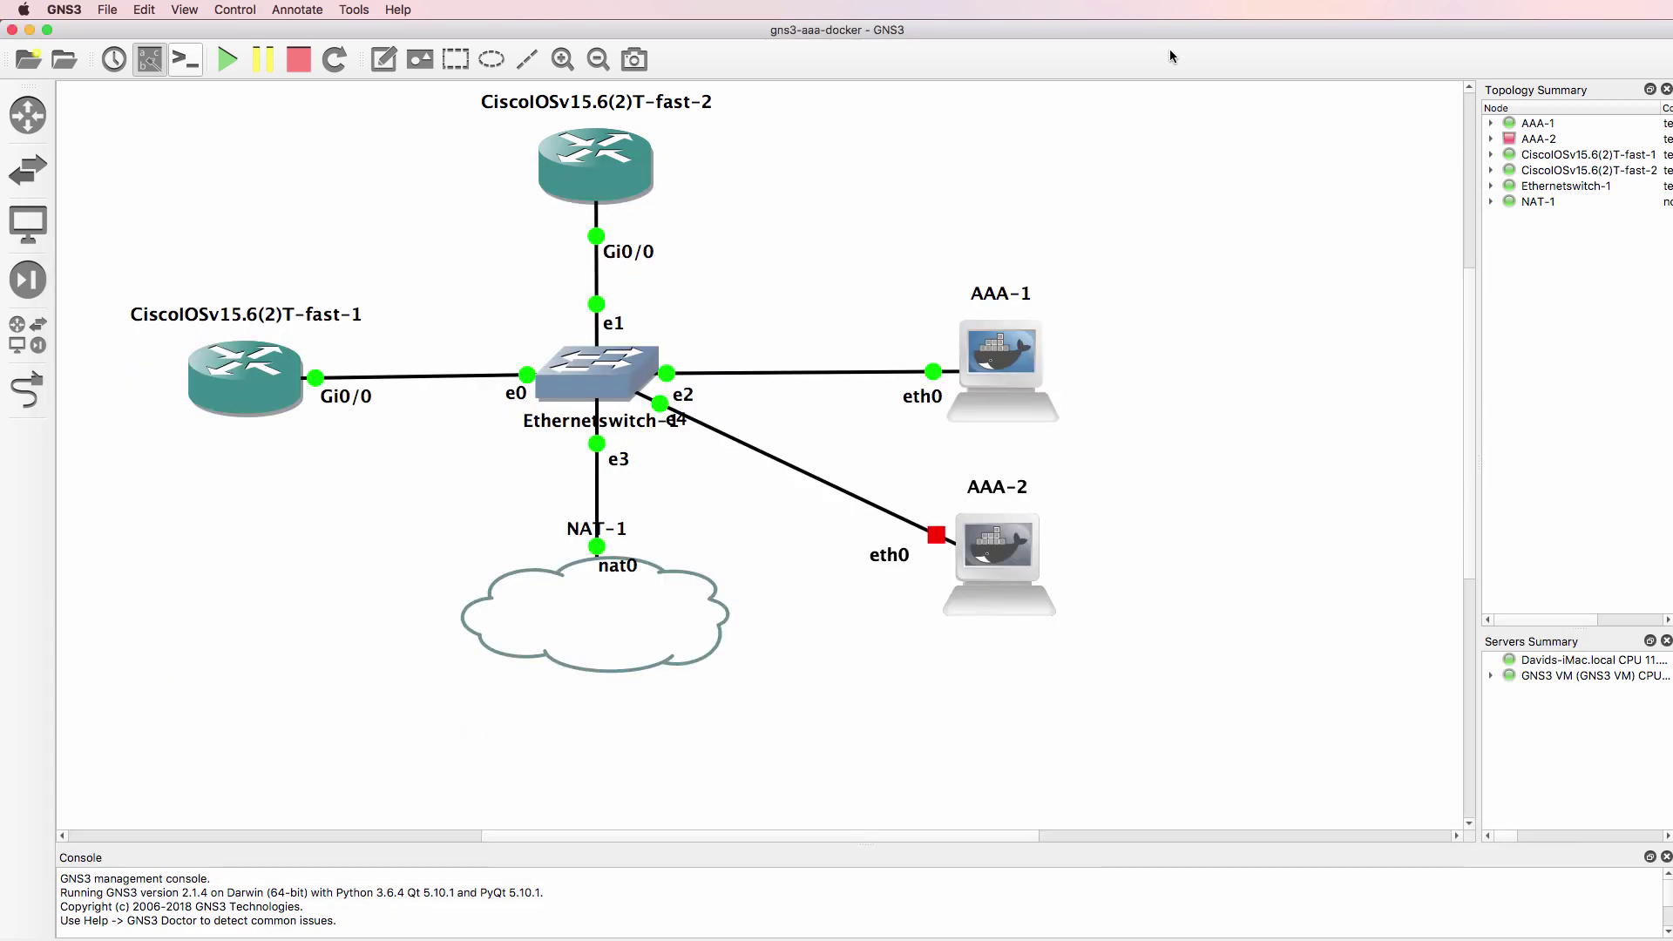